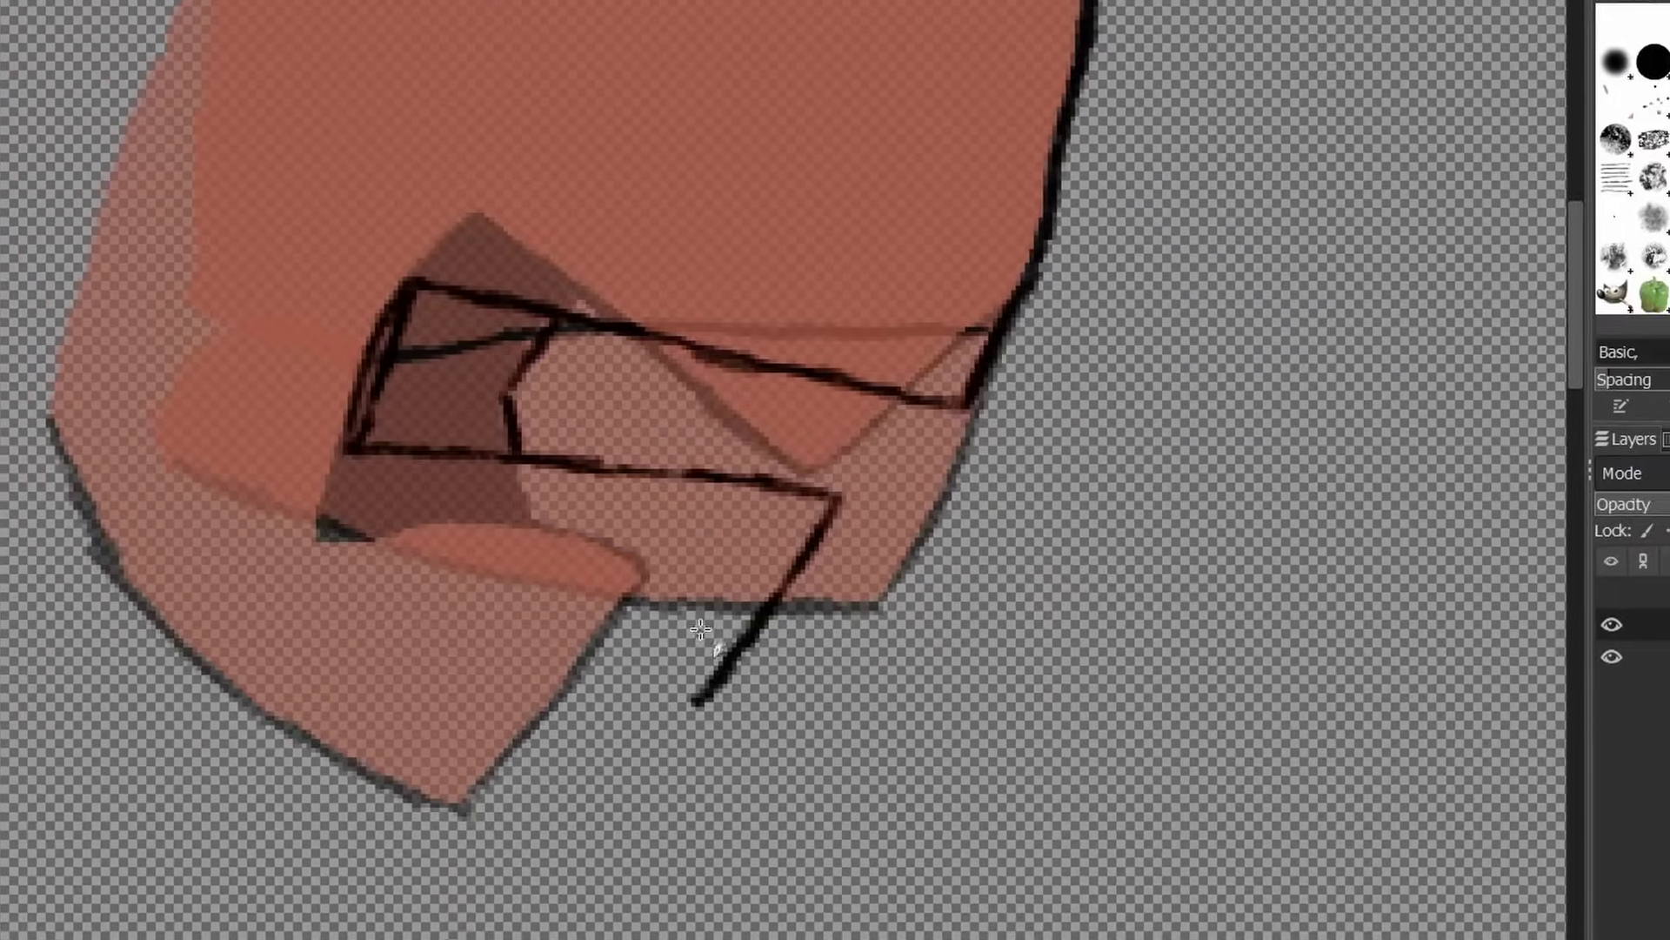
Trace the outline around the lower edge of the reddish-brown shape with a black pencil stroke
mouse_move(165, 426)
mouse_down()
mouse_move(232, 488)
mouse_move(688, 696)
mouse_up()
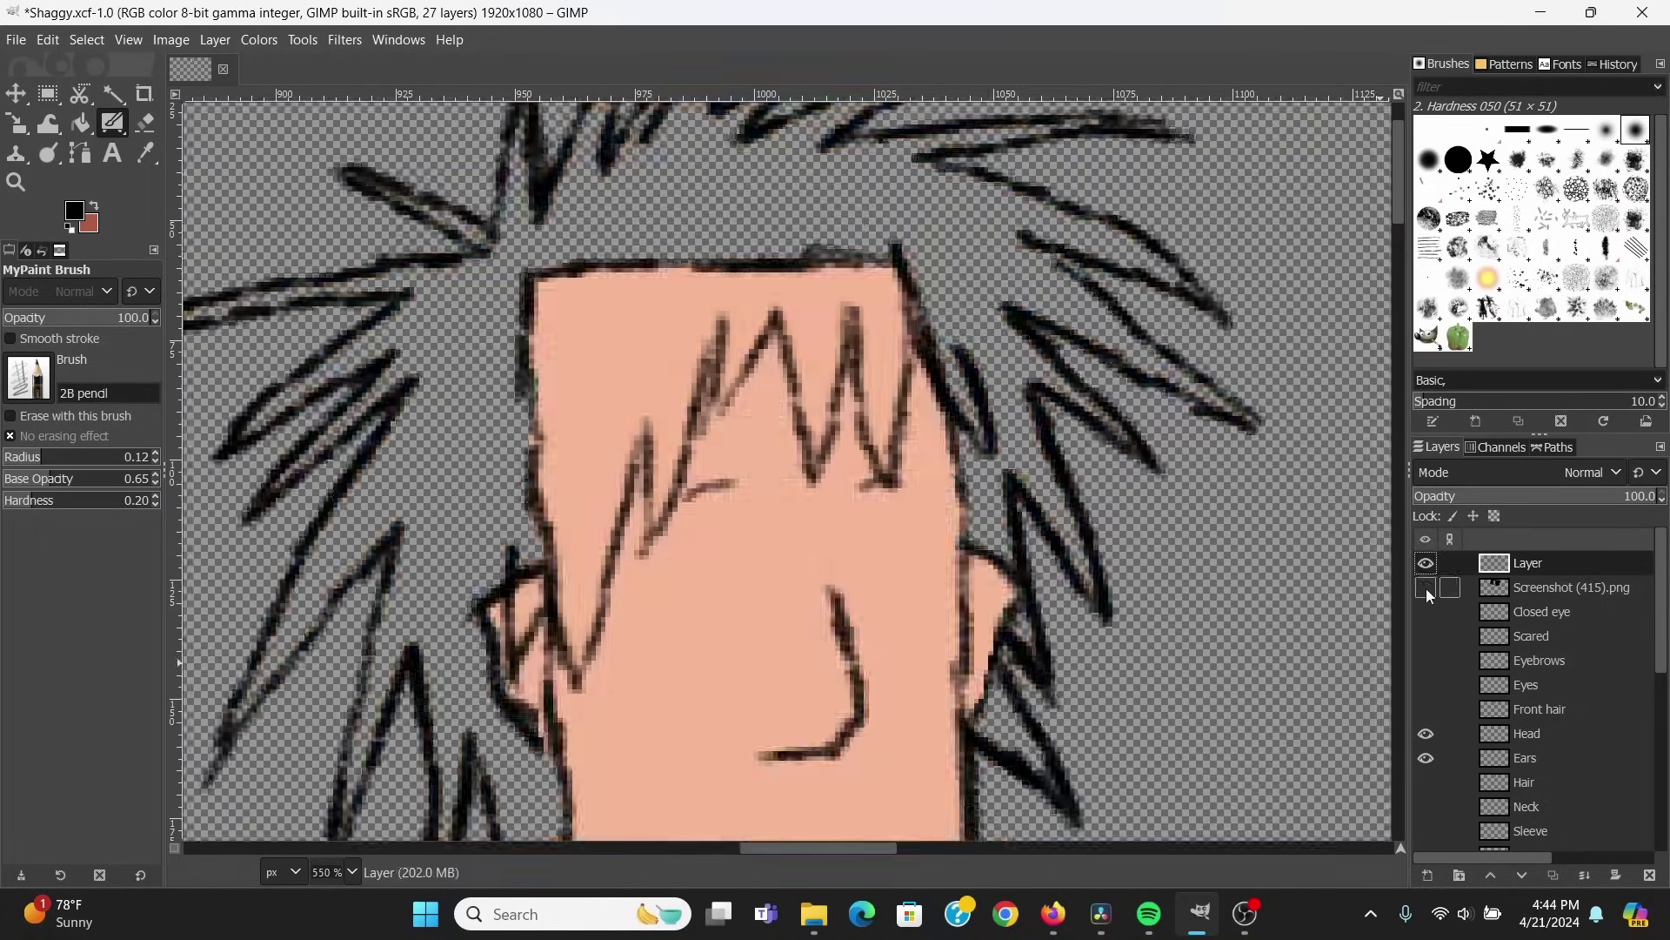
Toggle the Head and Ears layers to compare them with the new hair outline, leaving both hidden
drag(1156, 664, 1168, 403)
click(1425, 758)
click(1427, 734)
click(1427, 734)
click(1426, 758)
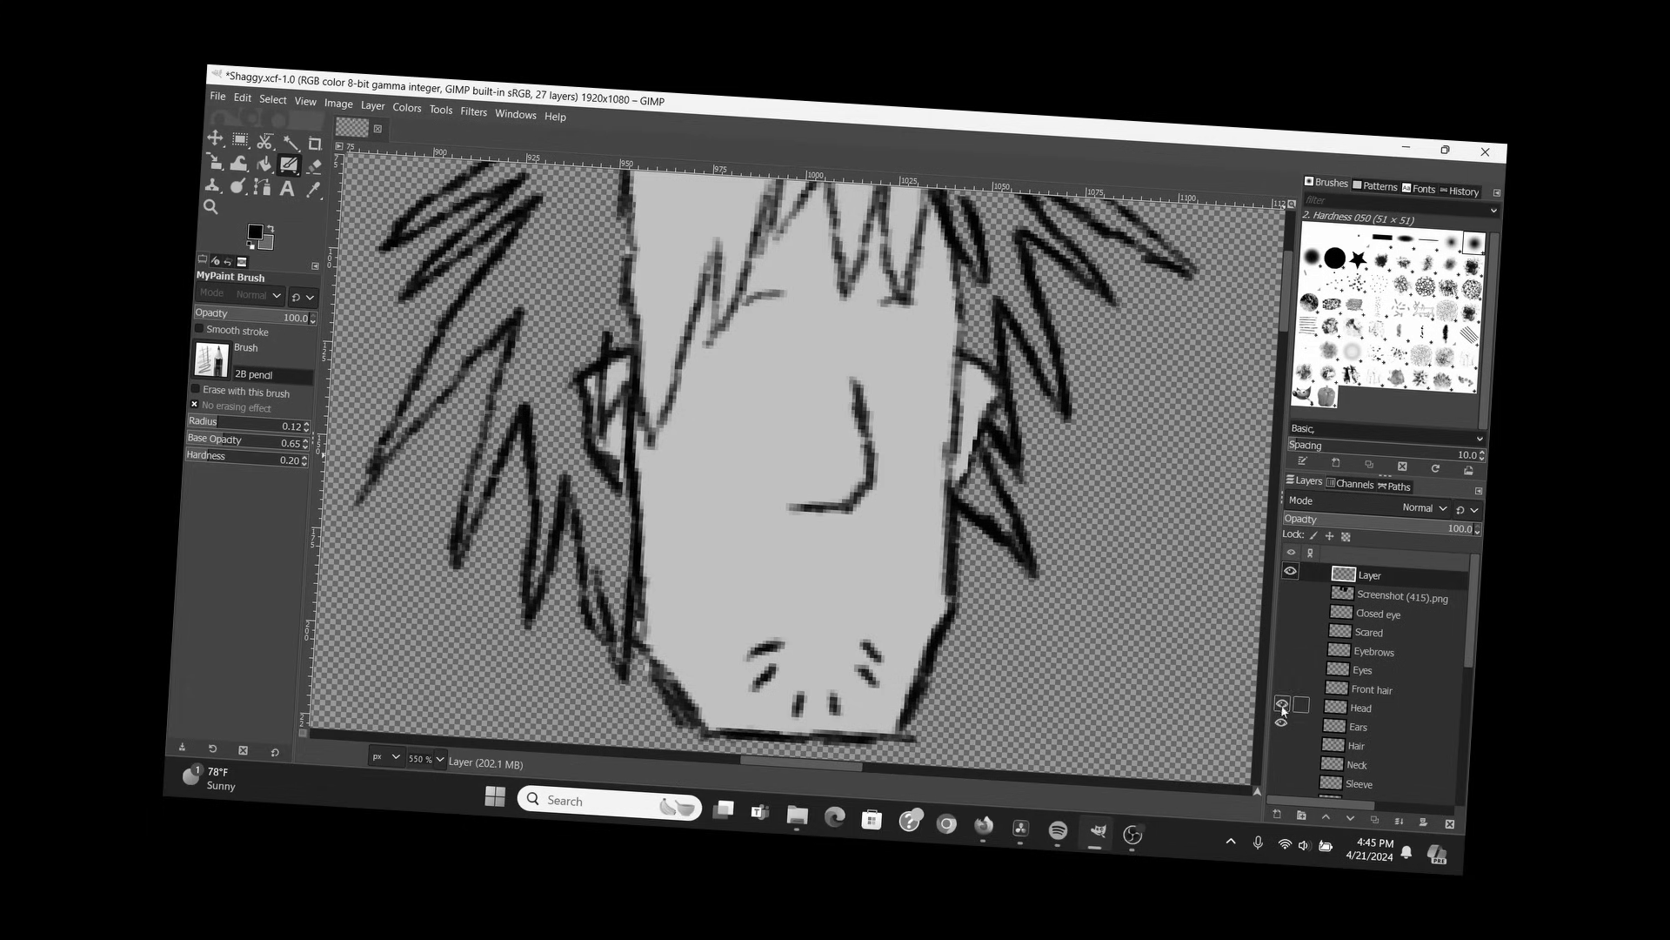
mouse_move(783, 348)
mouse_down()
mouse_move(823, 530)
mouse_move(833, 510)
mouse_up()
click(1282, 706)
click(1282, 723)
Choose Bucket Fill and sample the brown from the Hair layer as the hair colour, hiding that layer again
drag(1090, 445, 1103, 478)
mouse_move(775, 550)
mouse_down()
mouse_move(813, 428)
mouse_move(771, 467)
mouse_up()
click(80, 123)
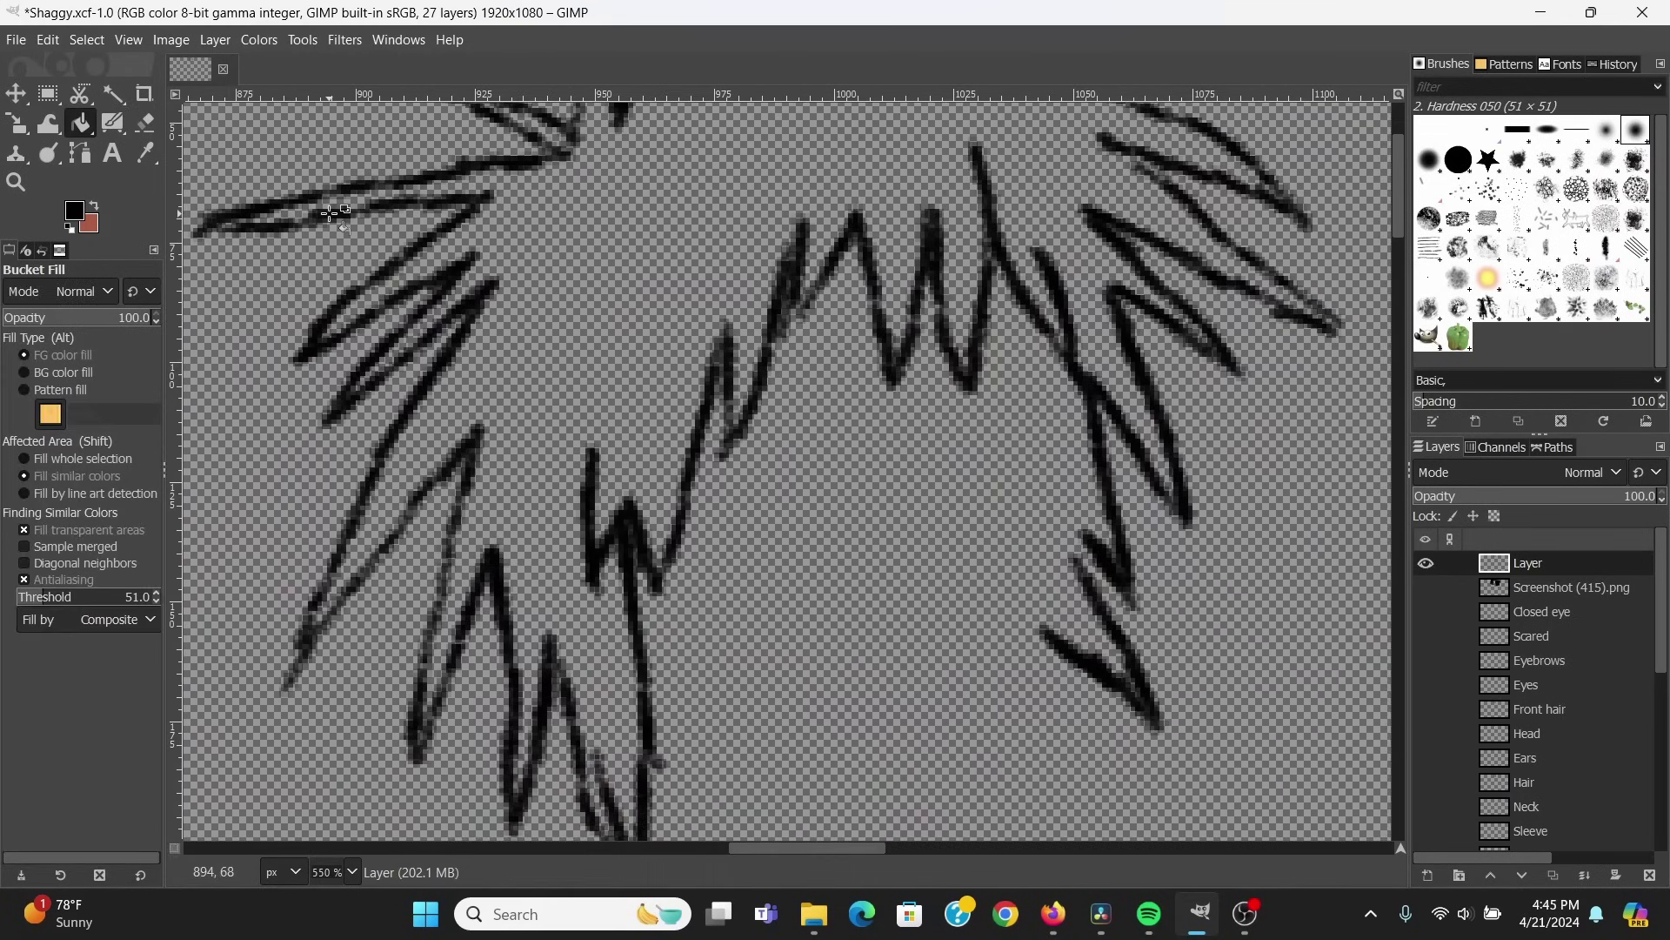
click(1426, 783)
click(146, 153)
click(827, 546)
click(1426, 782)
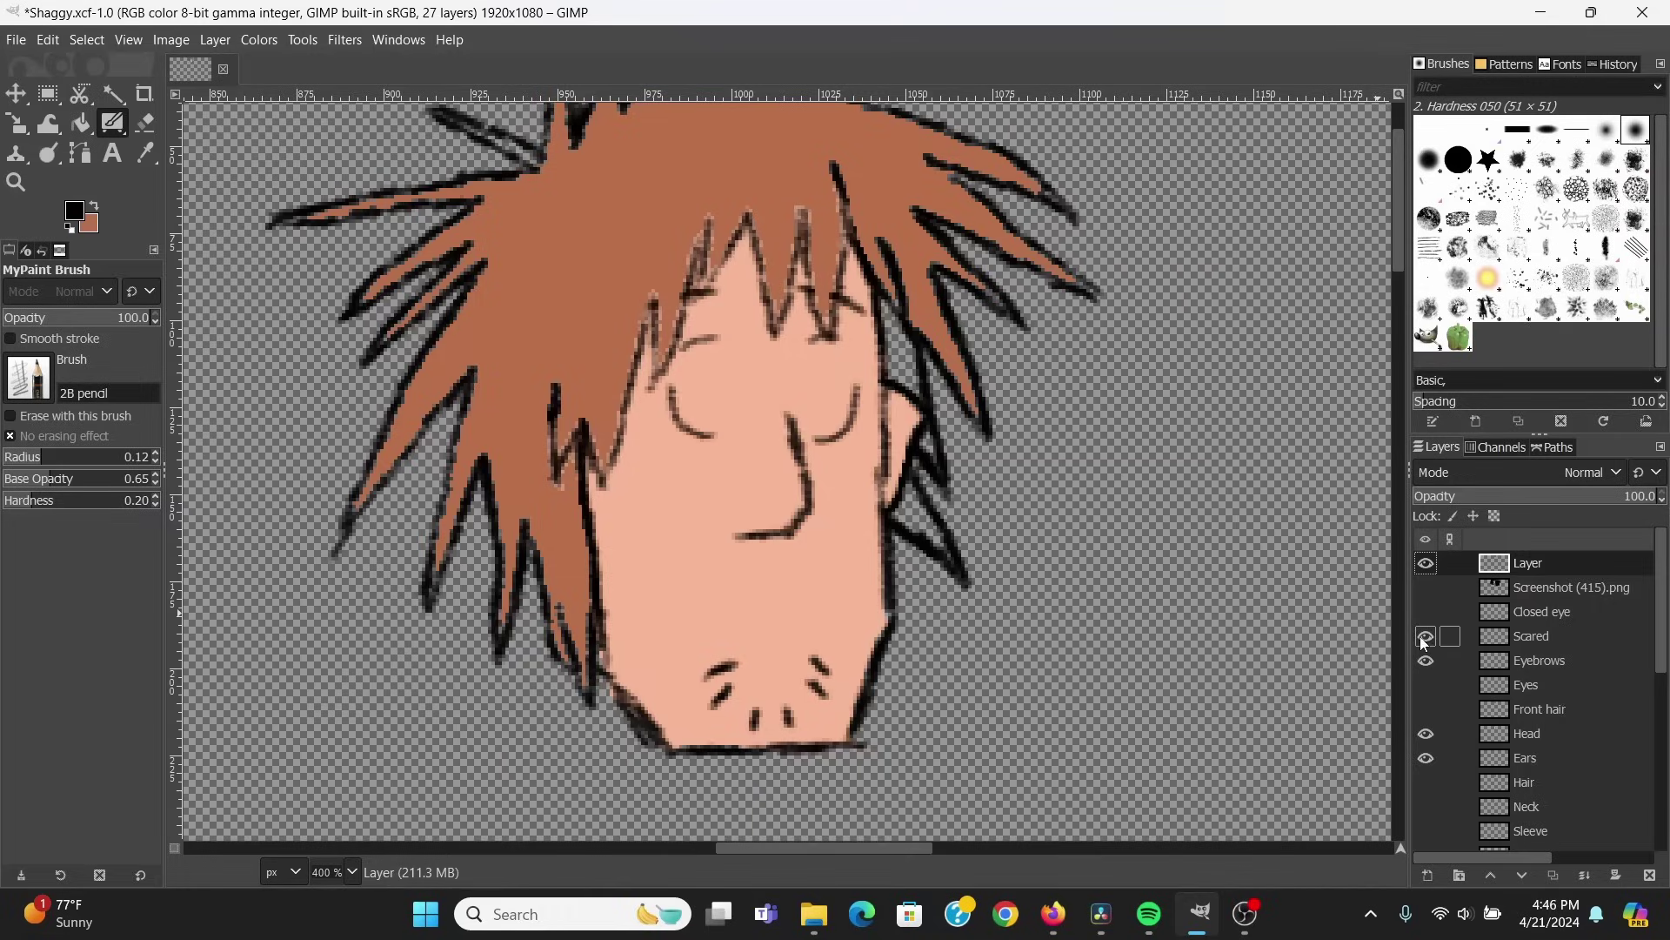
Toggle the visibility of the facial feature layers between Scared and Eyes to check the face
click(1425, 691)
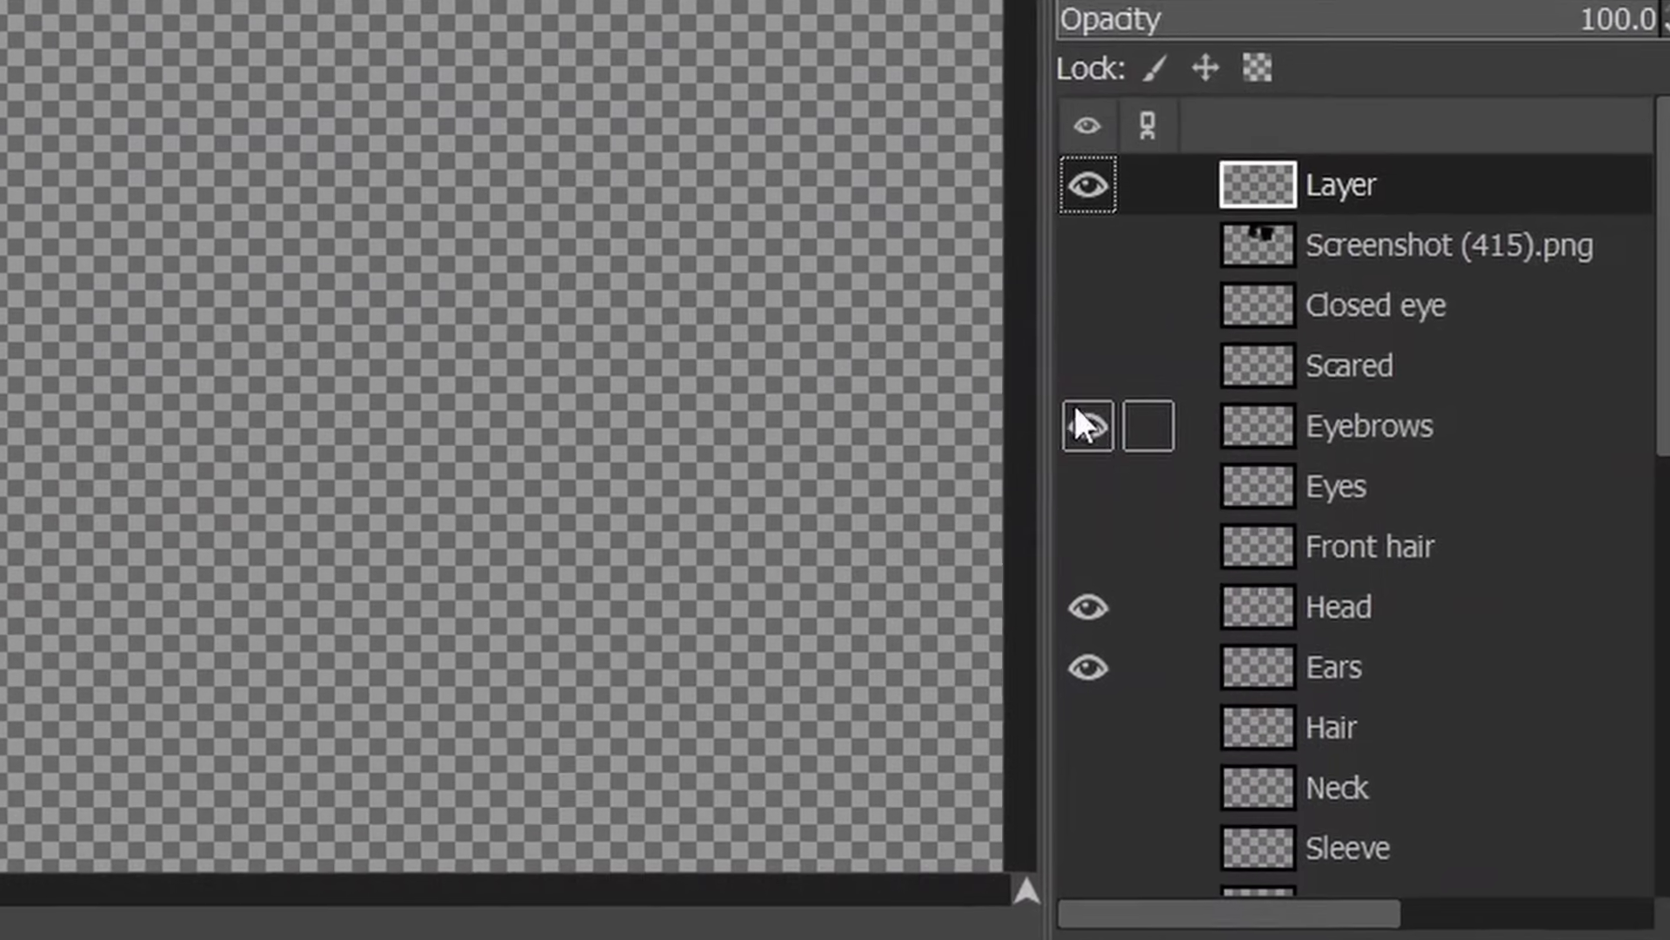
drag(1108, 381, 1107, 515)
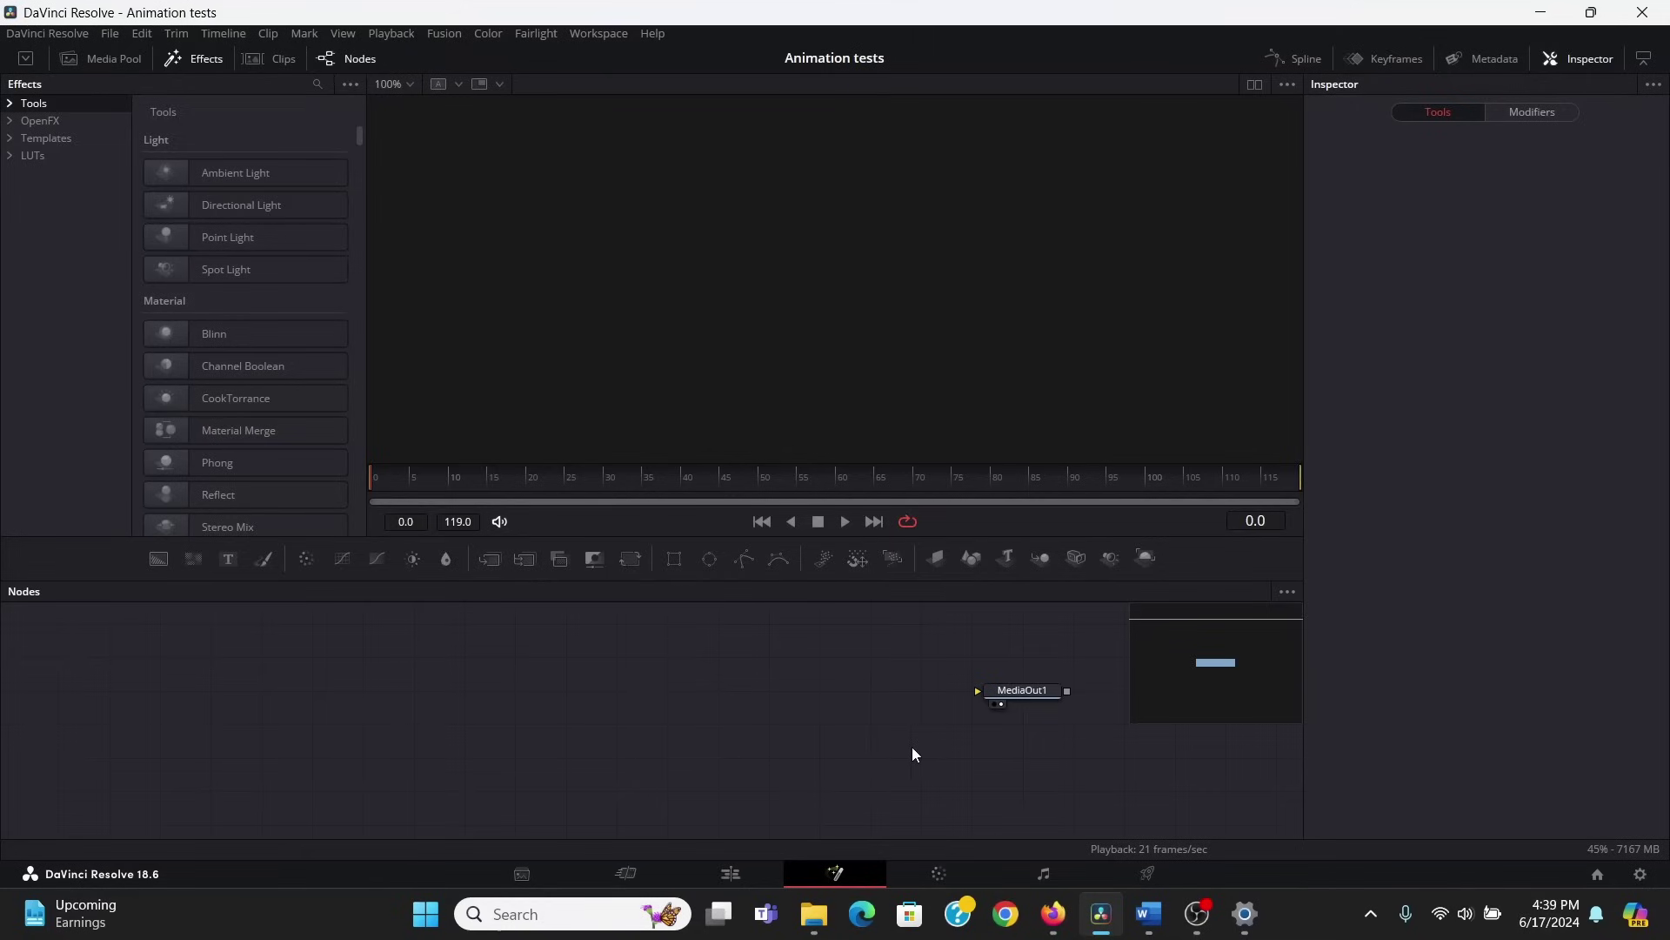
Bring all the Shaggy images from the For tut folder in File Explorer into the DaVinci Resolve Fusion node graph
click(813, 913)
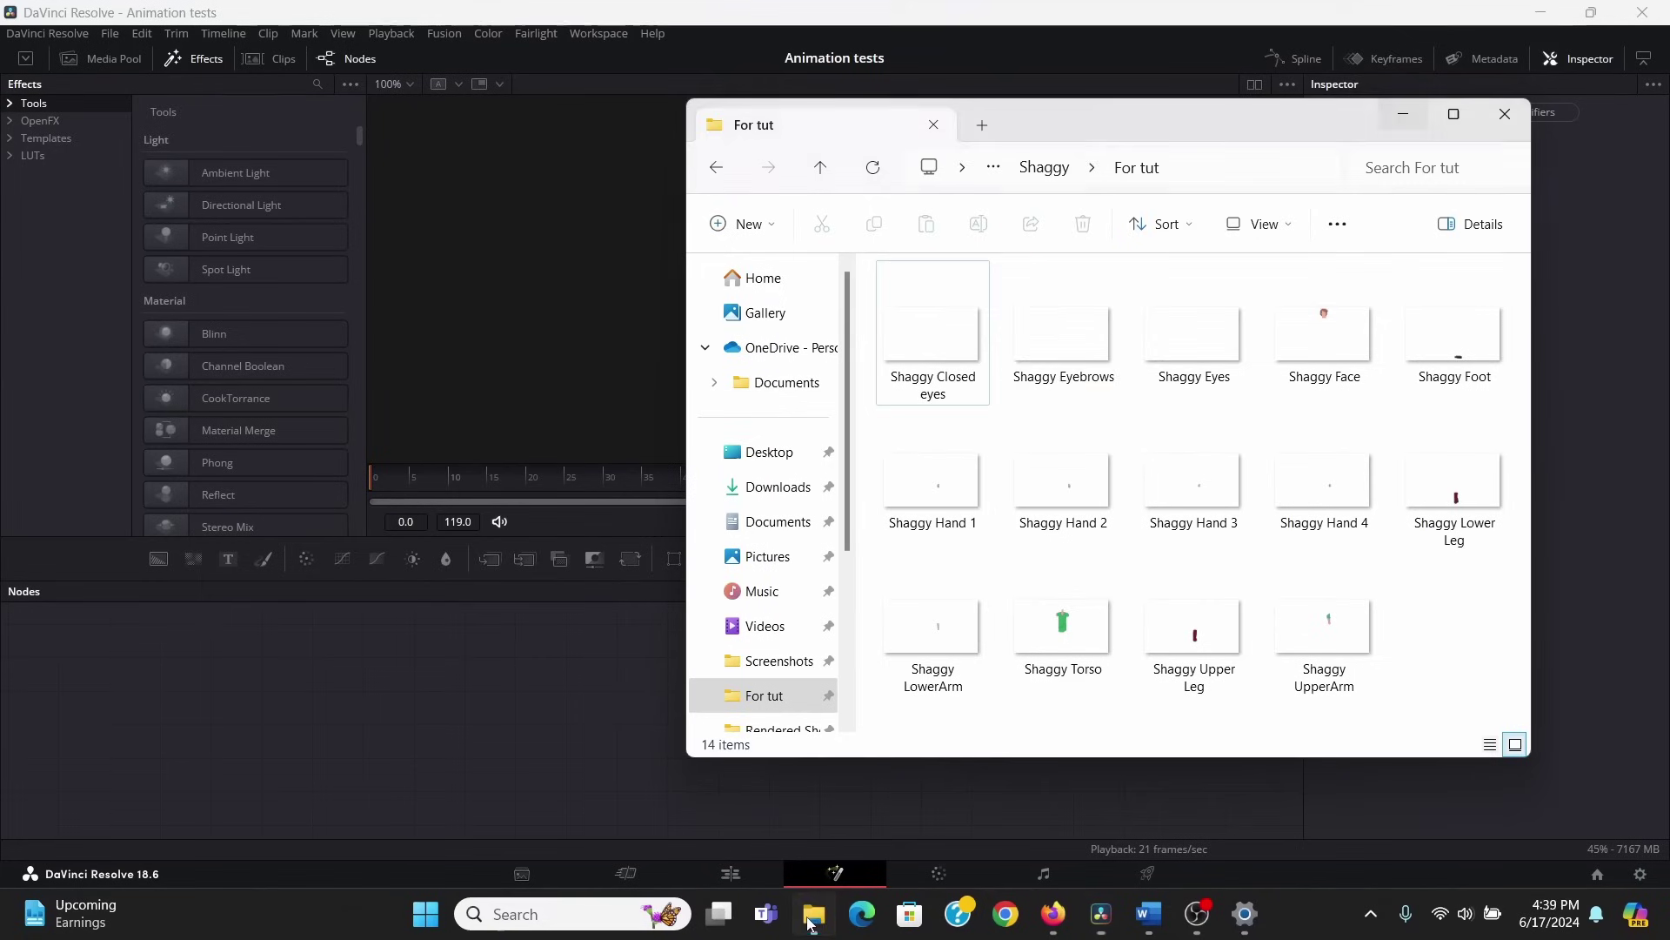
click(927, 324)
shift+click(1313, 635)
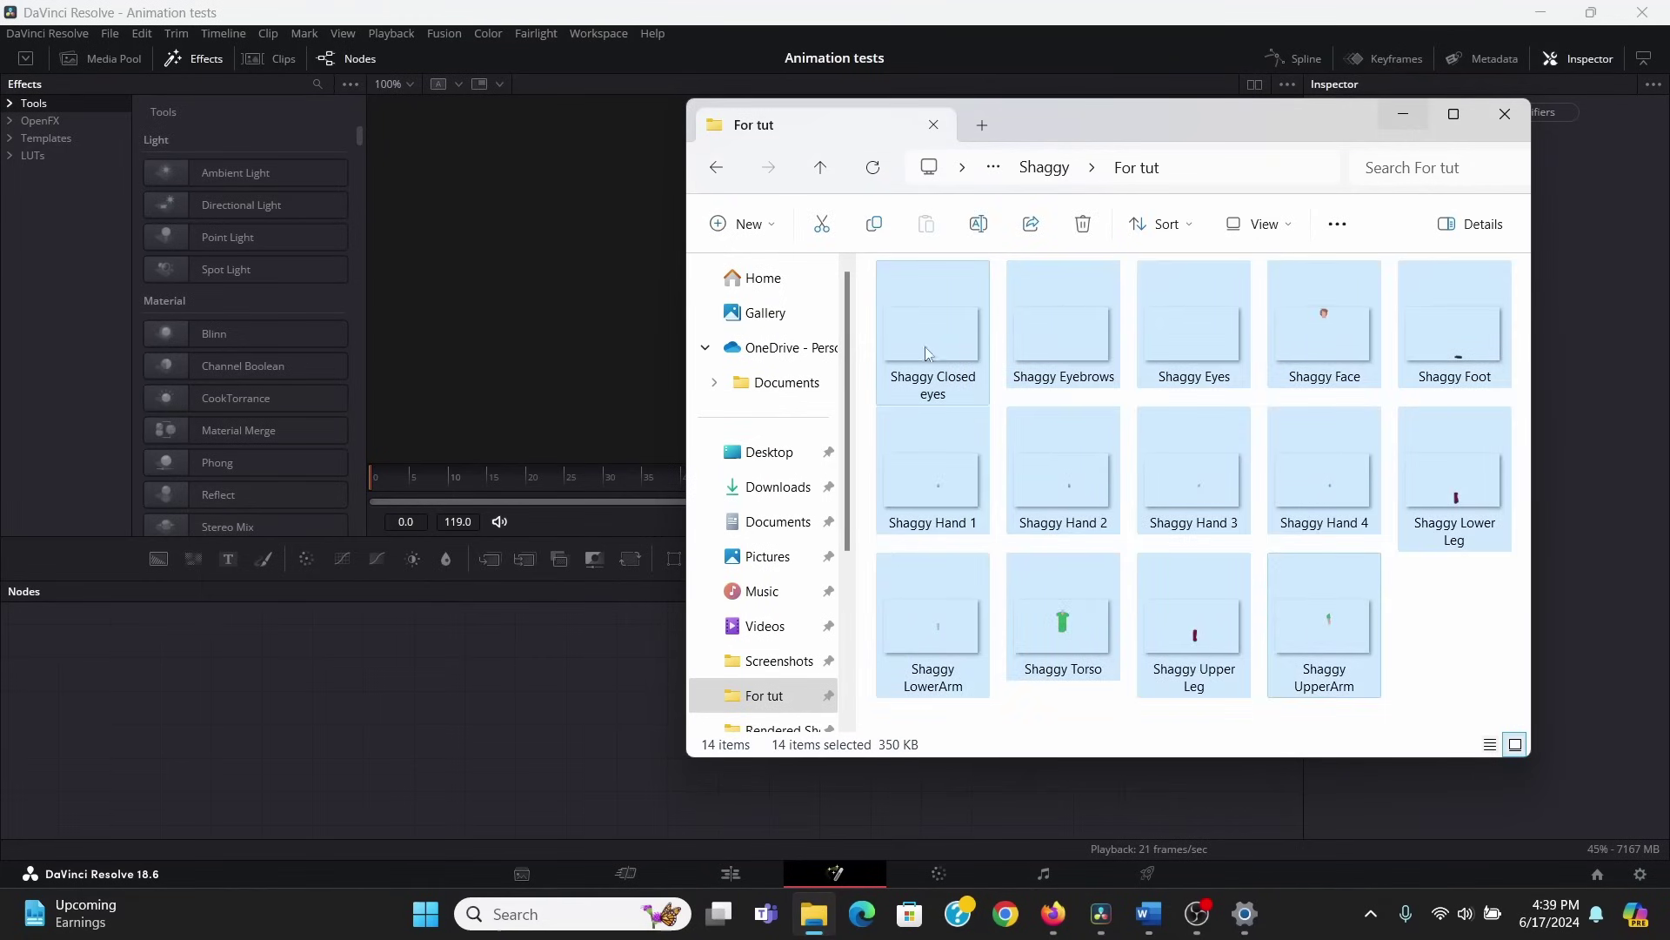
drag(928, 352, 474, 644)
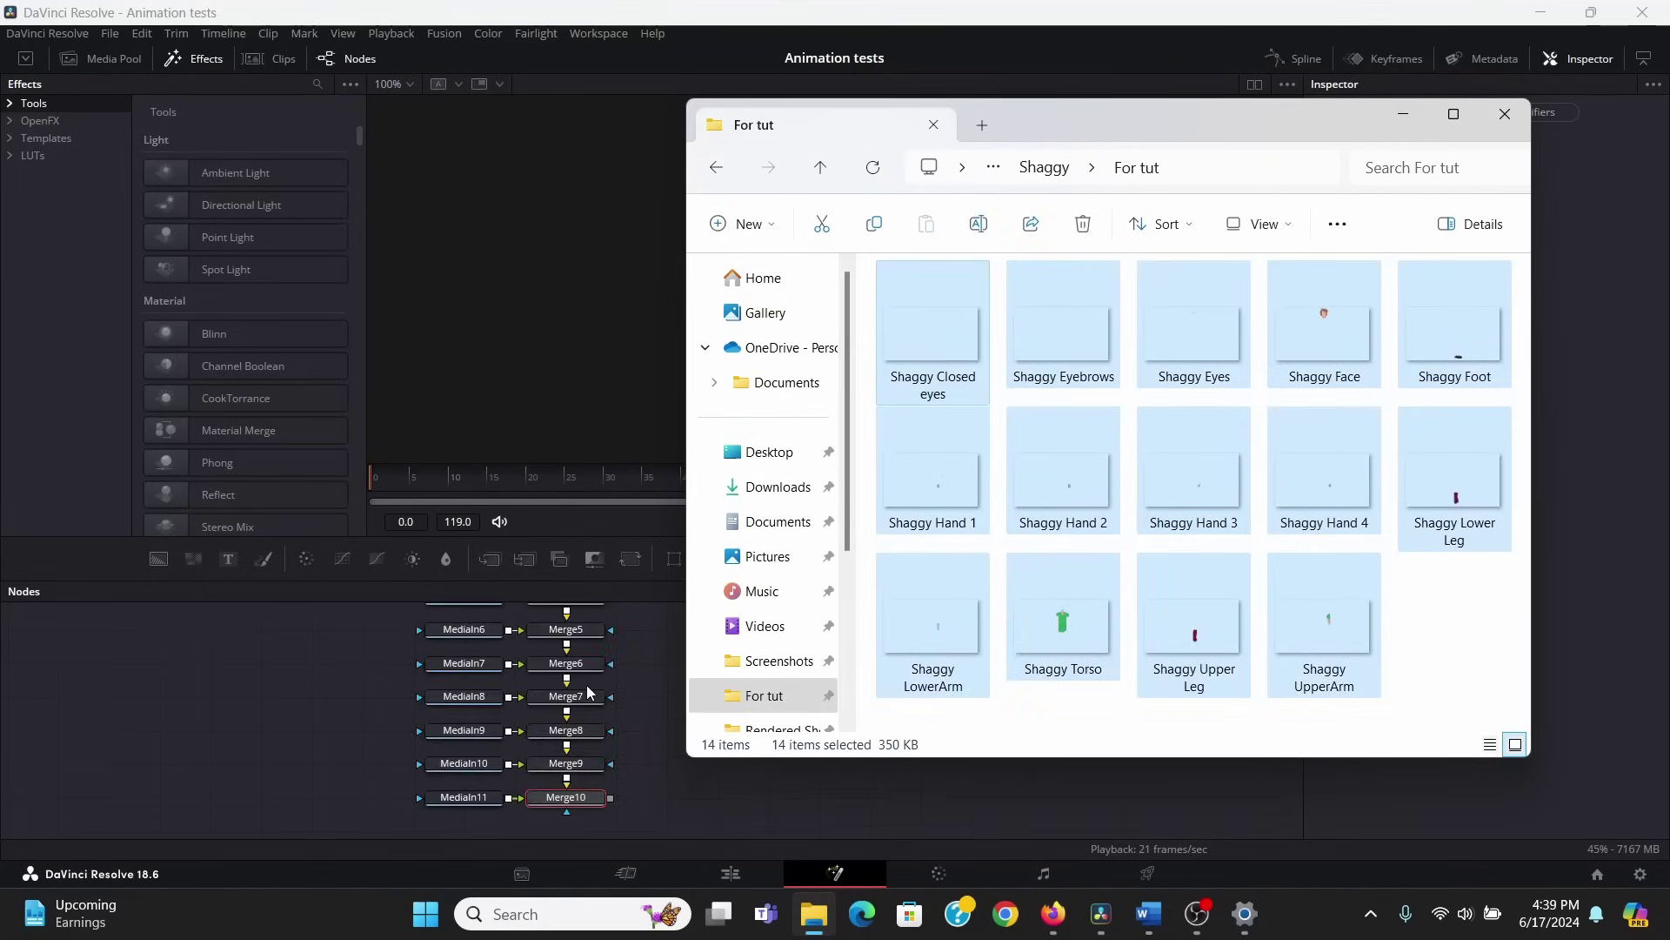
Delete all the automatically added Merge nodes so only the separate MediaIn nodes and MediaOut1 remain
click(639, 704)
scroll(708, 666, down, 2)
drag(737, 661, 708, 700)
drag(958, 536, 983, 403)
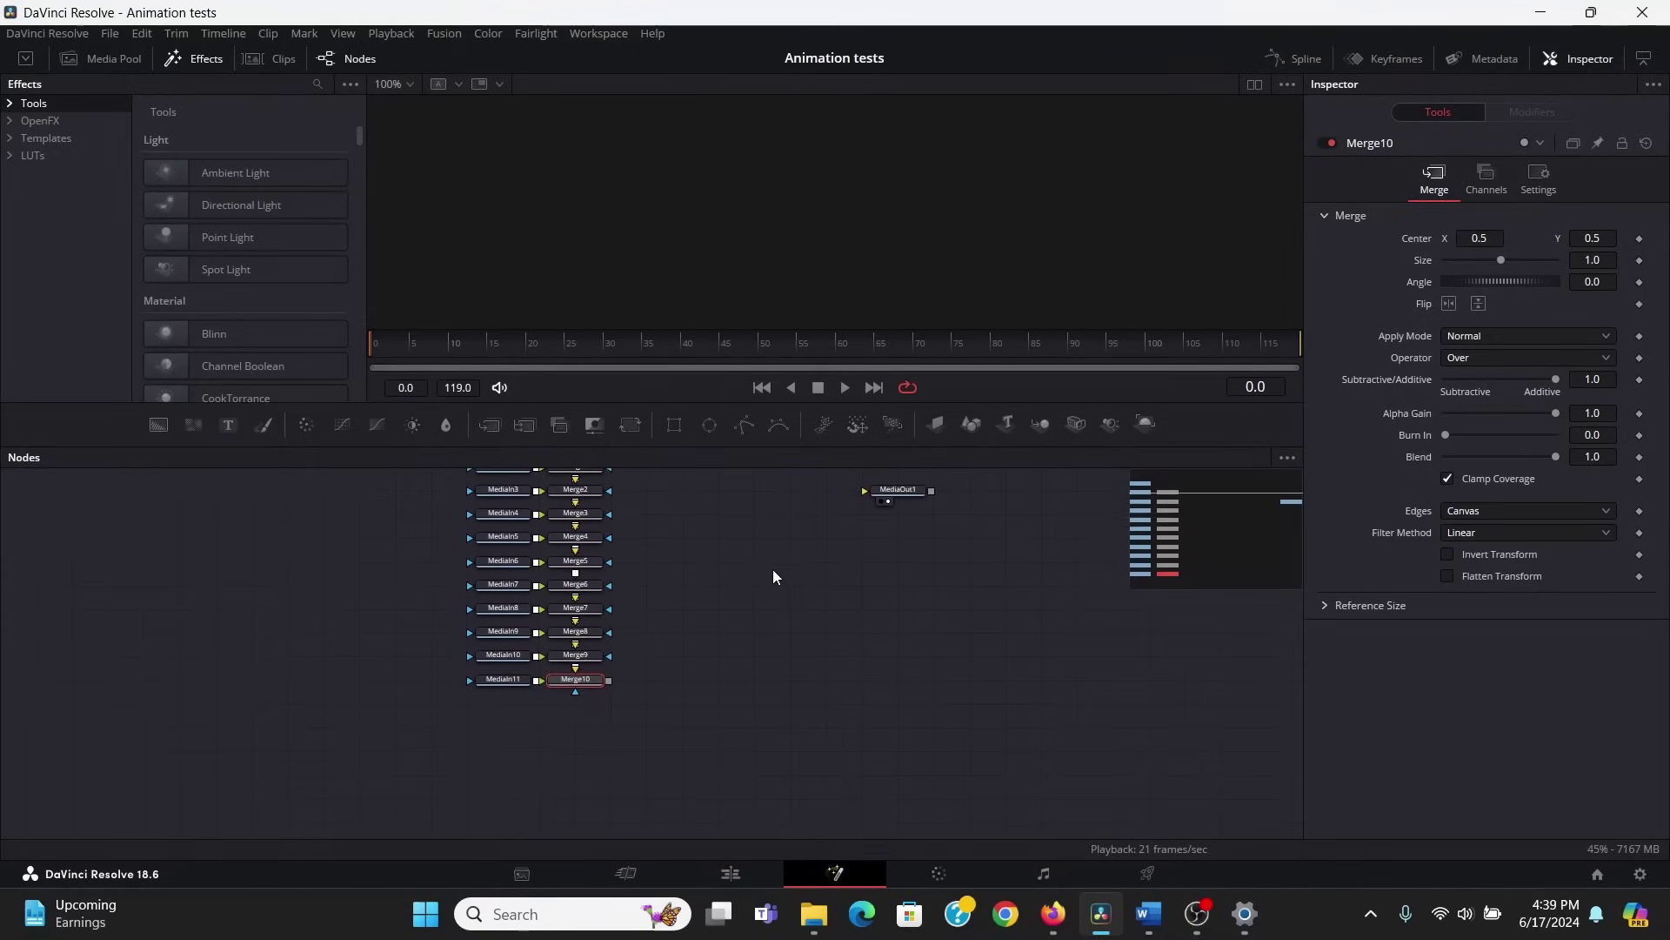
scroll(738, 563, up, 2)
drag(734, 563, 764, 649)
drag(752, 499, 546, 833)
key(Delete)
drag(656, 589, 679, 620)
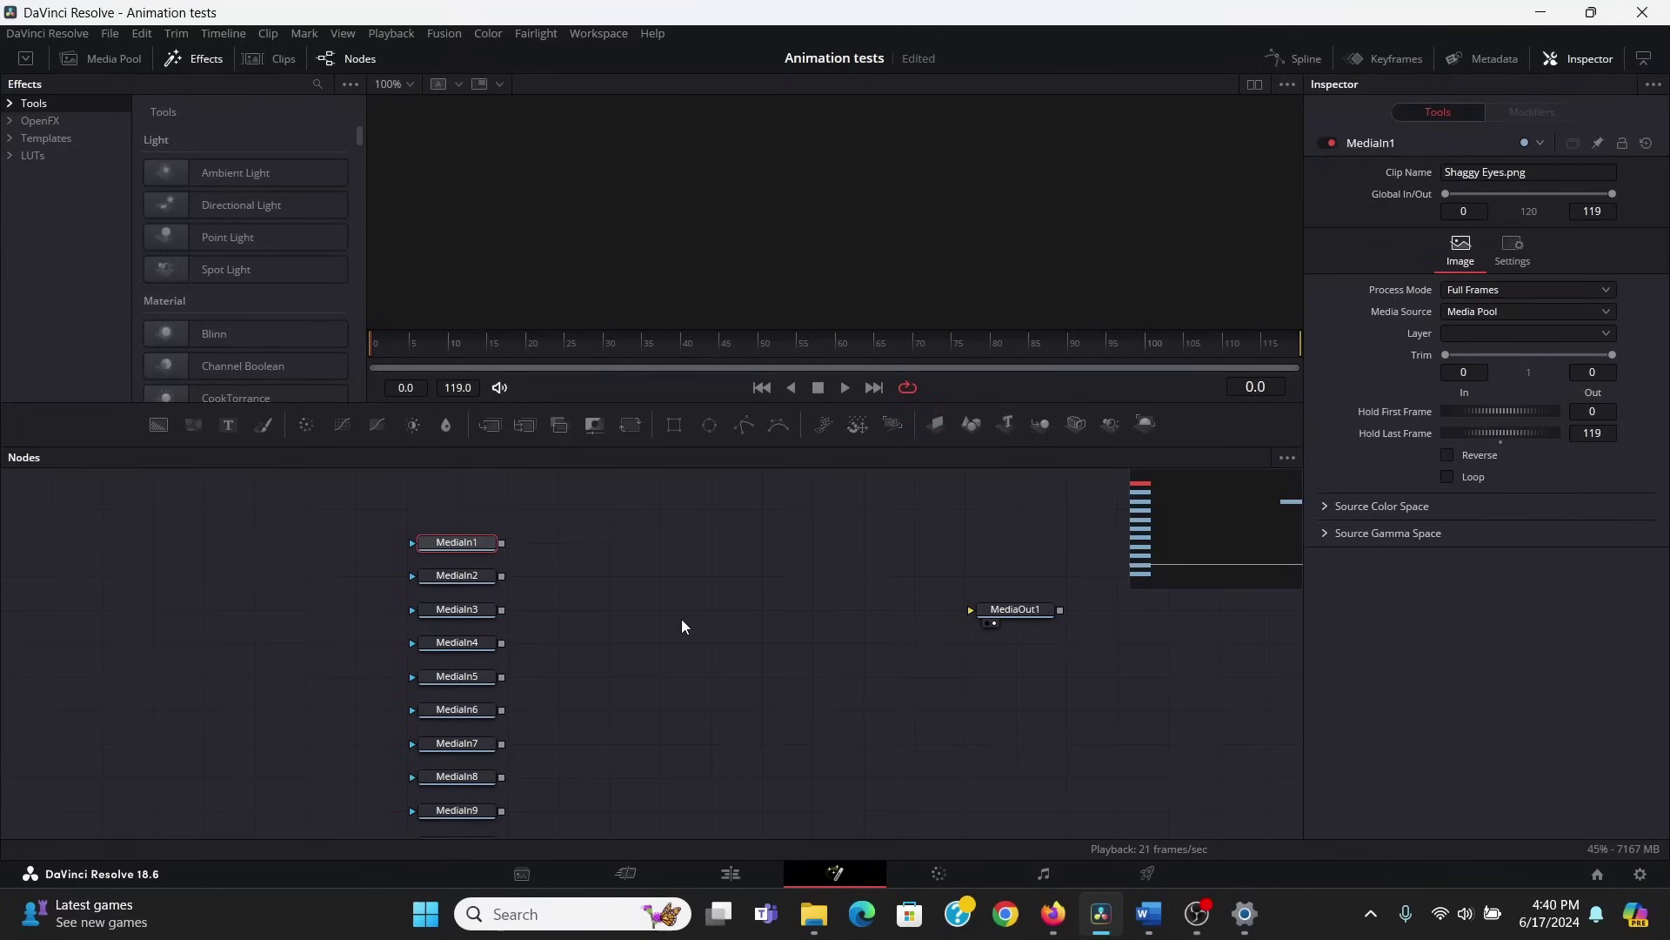
Preview the first media node, rename it Eyes and rename MediaIn2 as Face
key(1)
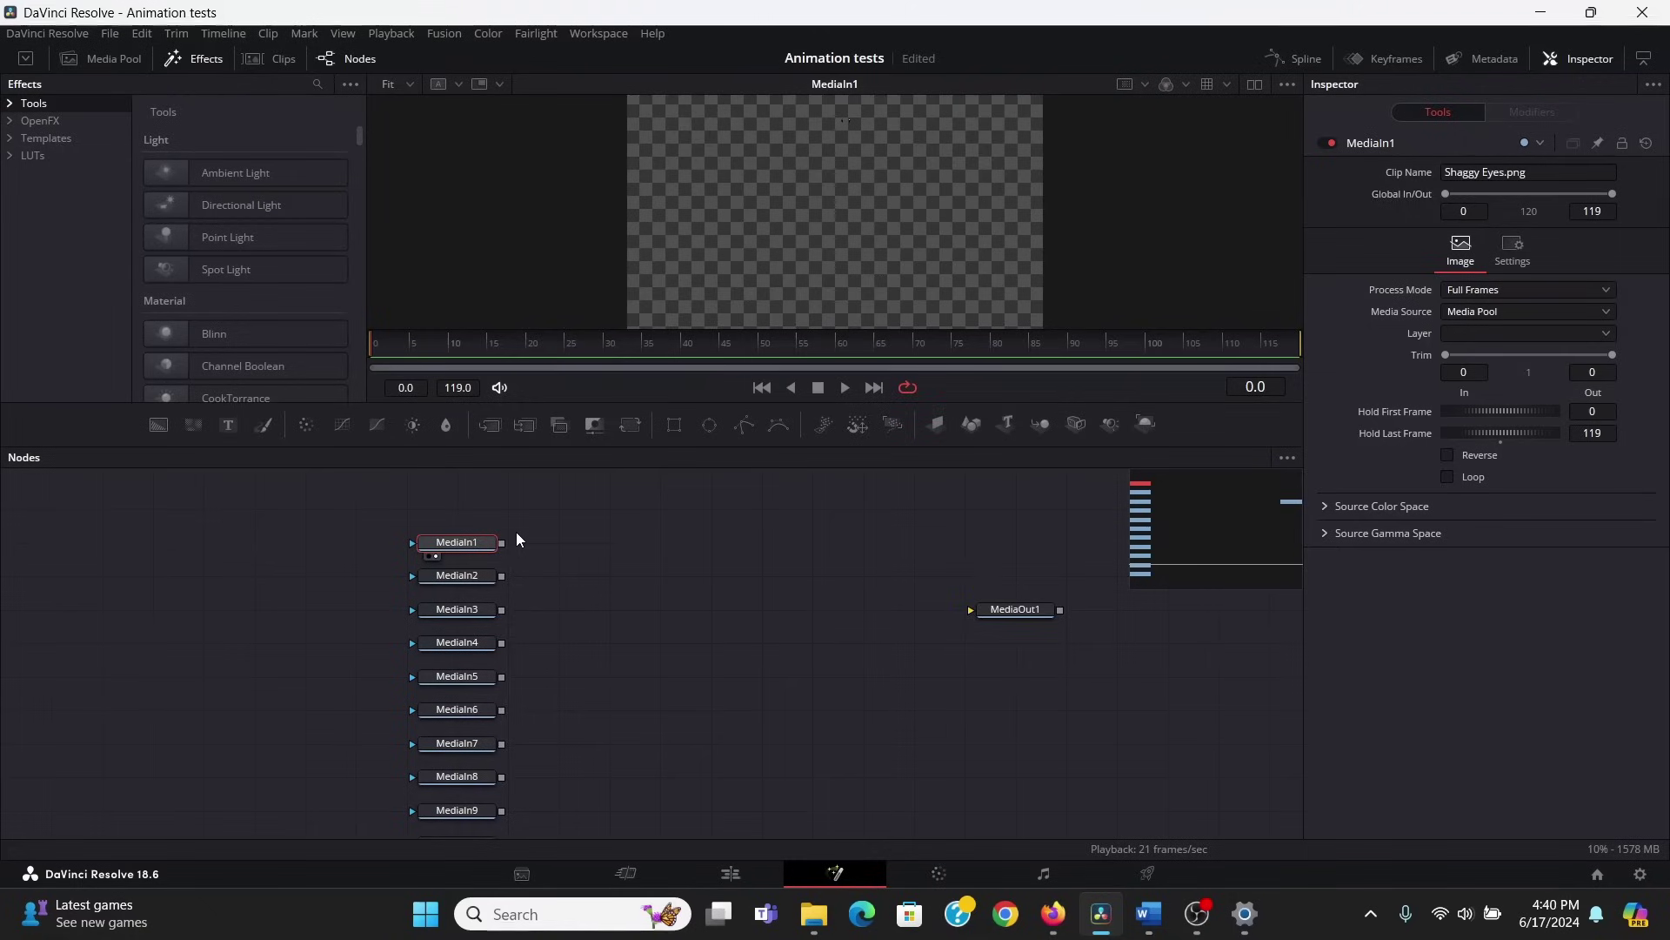
key(F2)
text(Eyes)
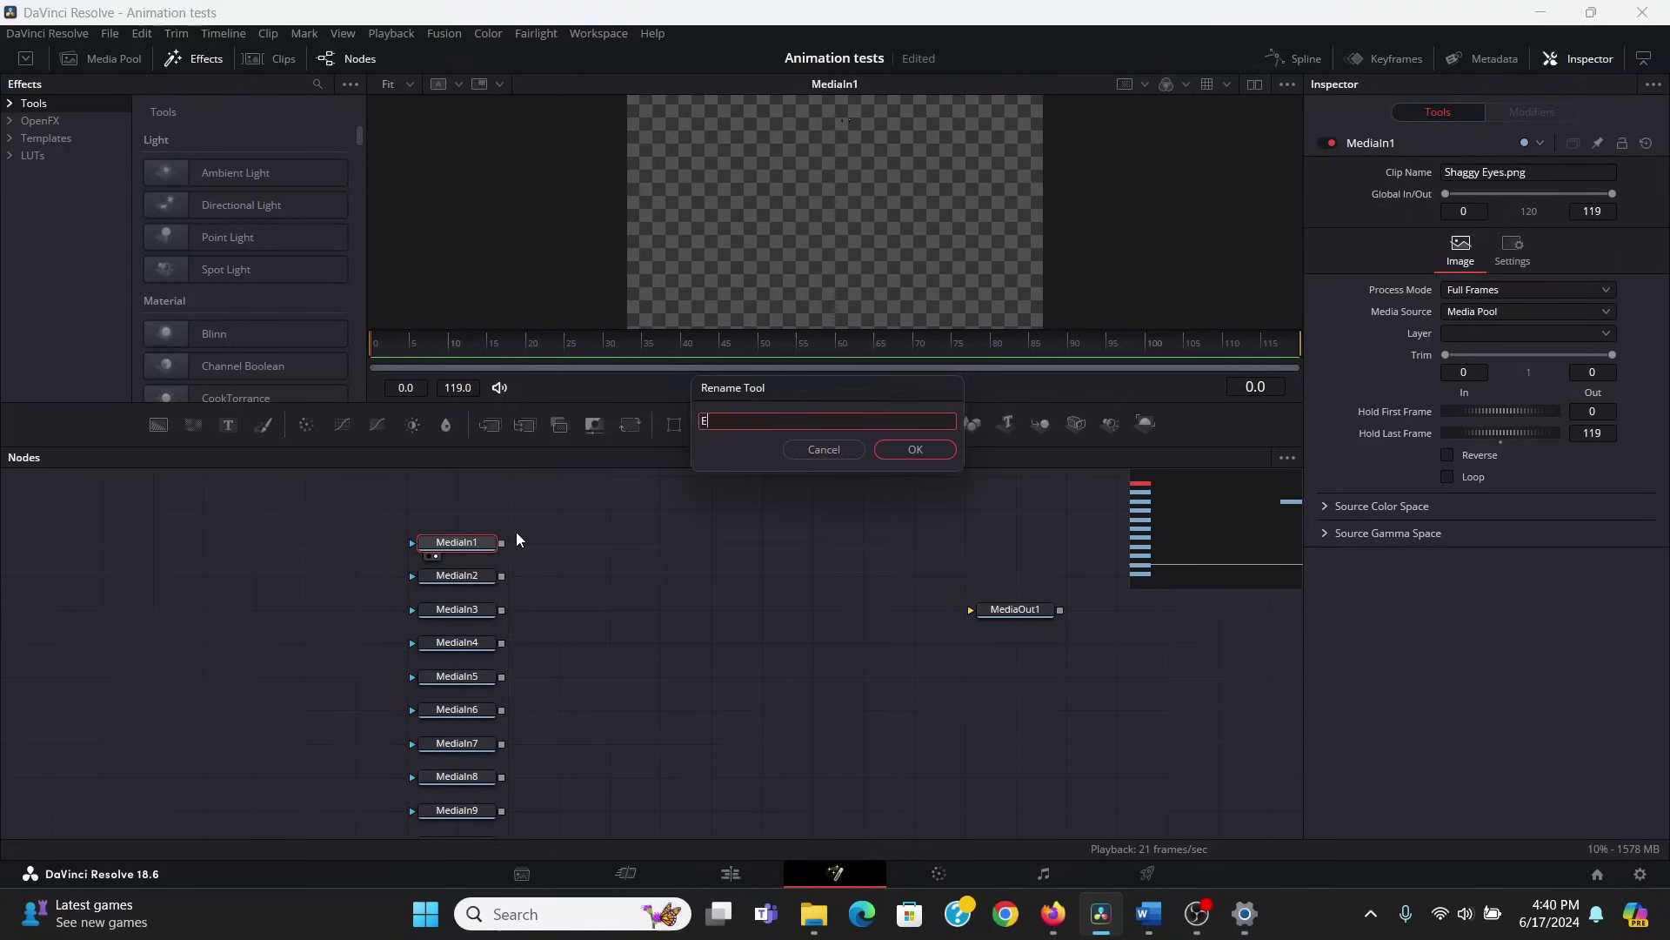
key(Return)
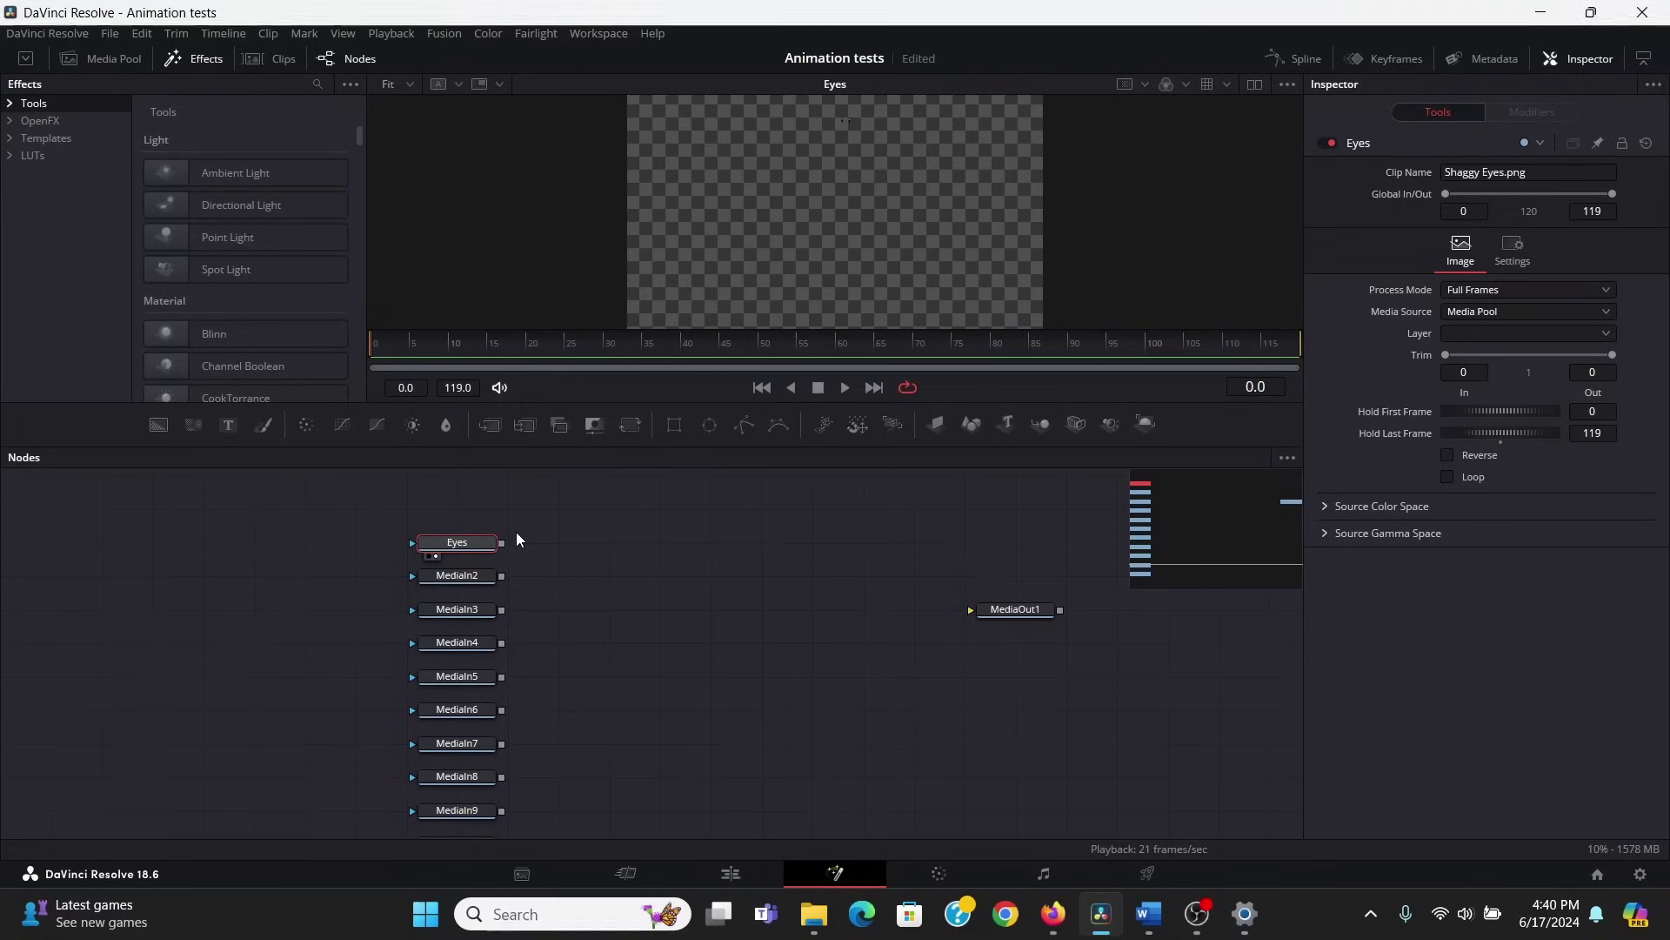
click(475, 579)
key(F2)
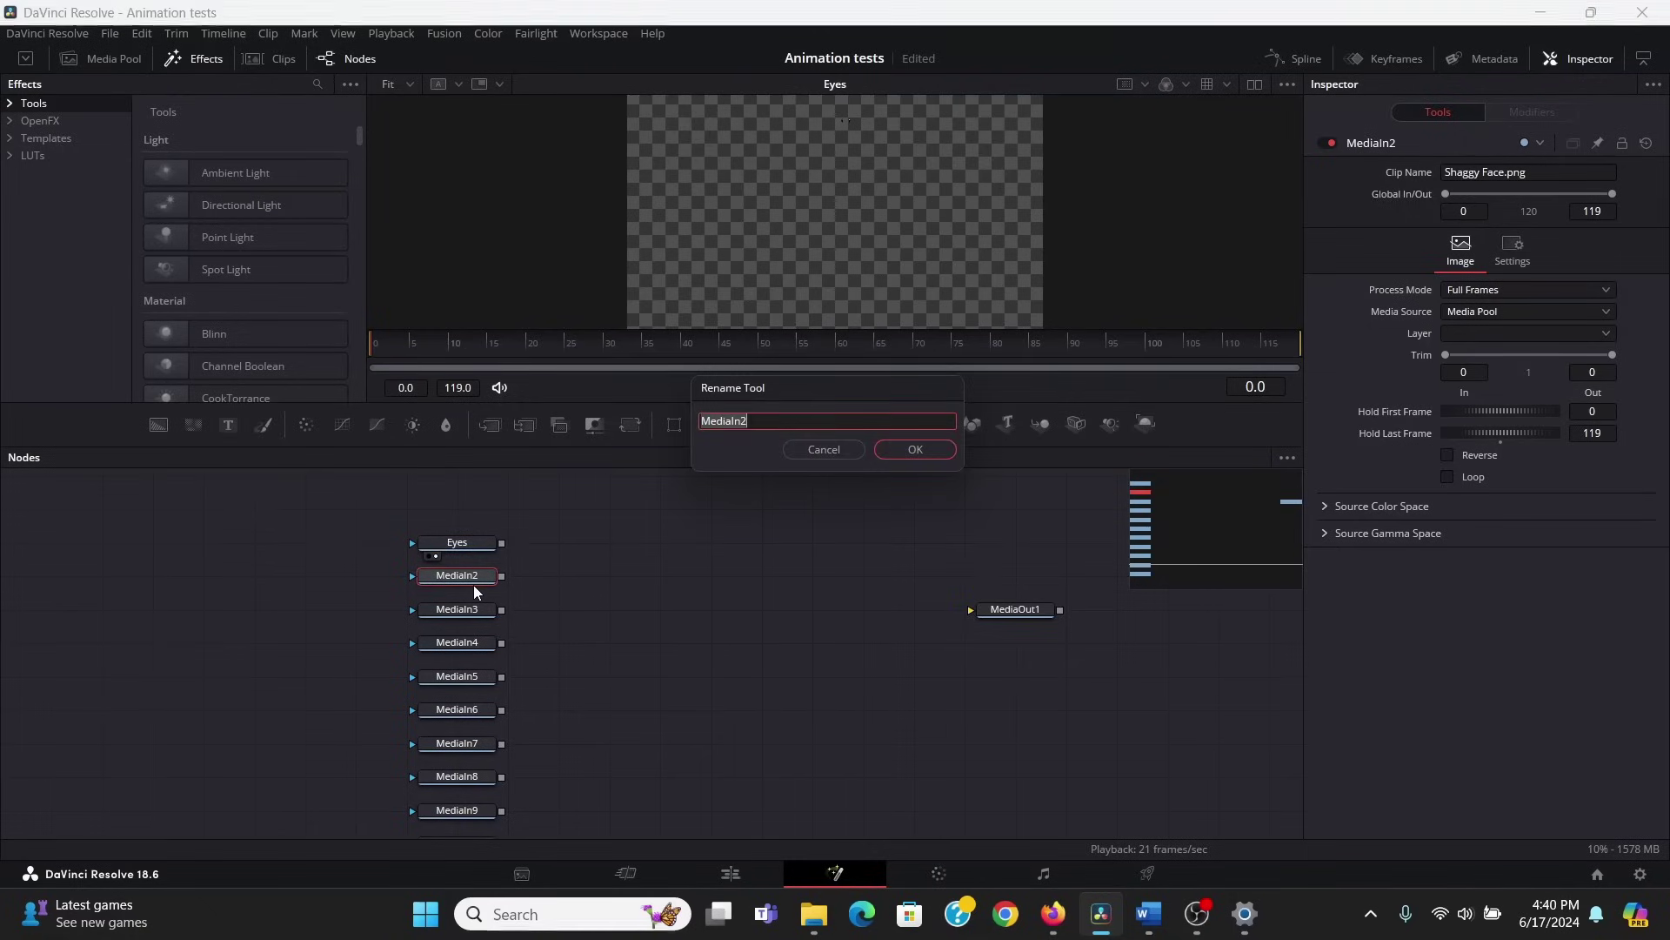
text(Face)
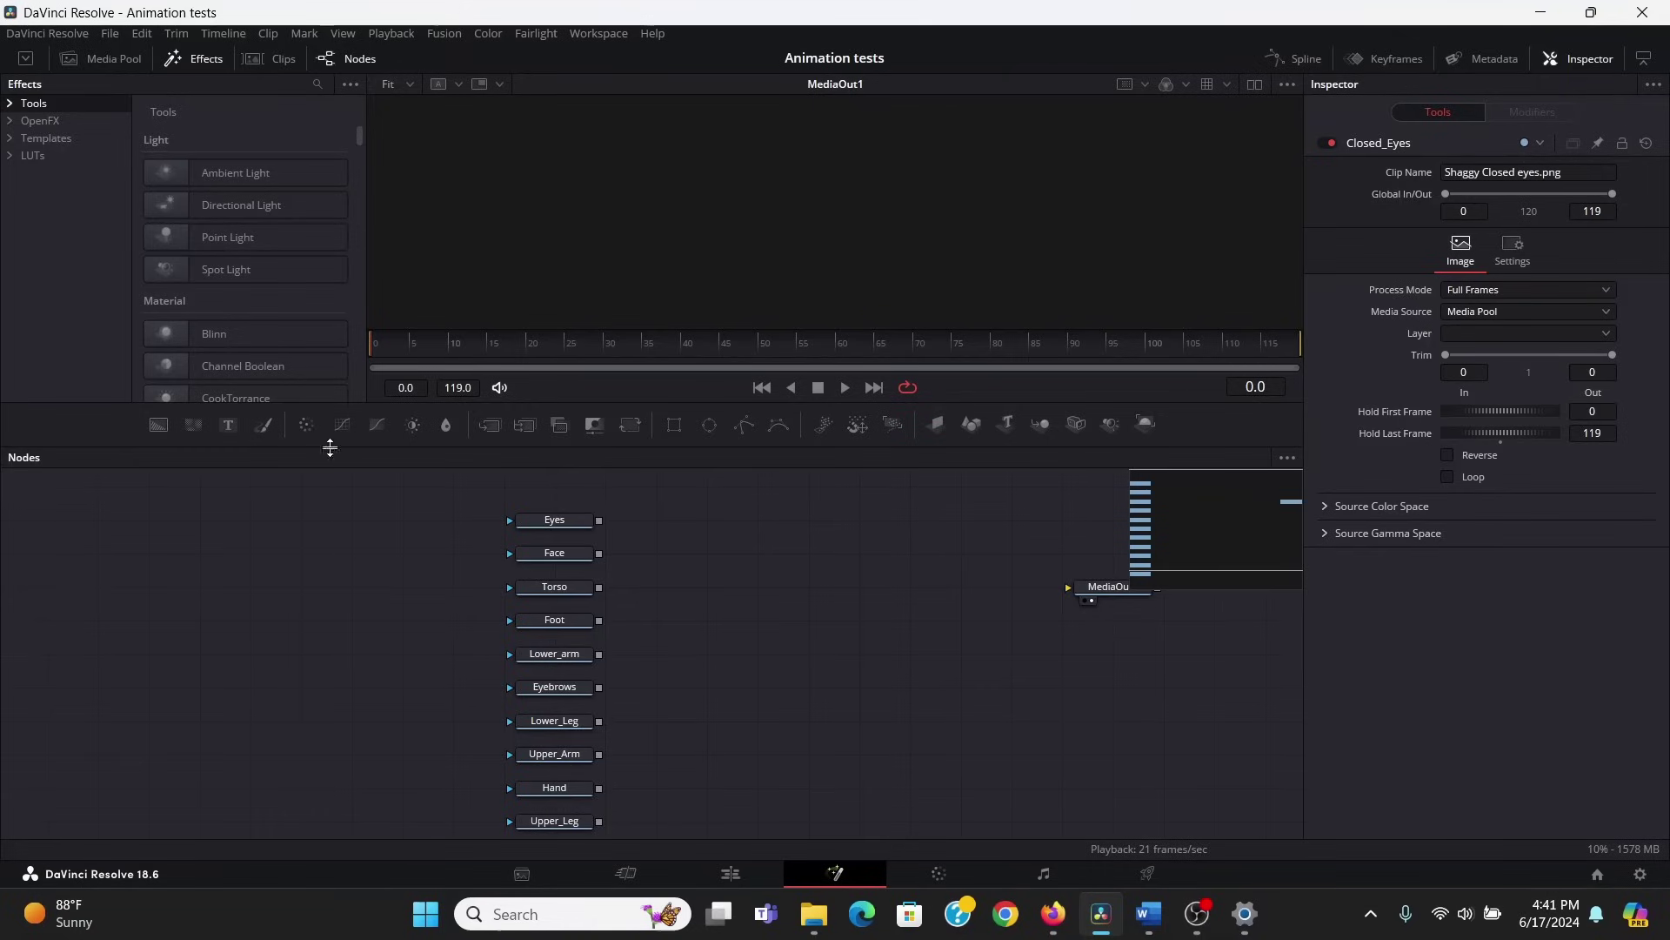
Add a Background node beside the image nodes, show it in the viewer and set its alpha to 0
click(737, 596)
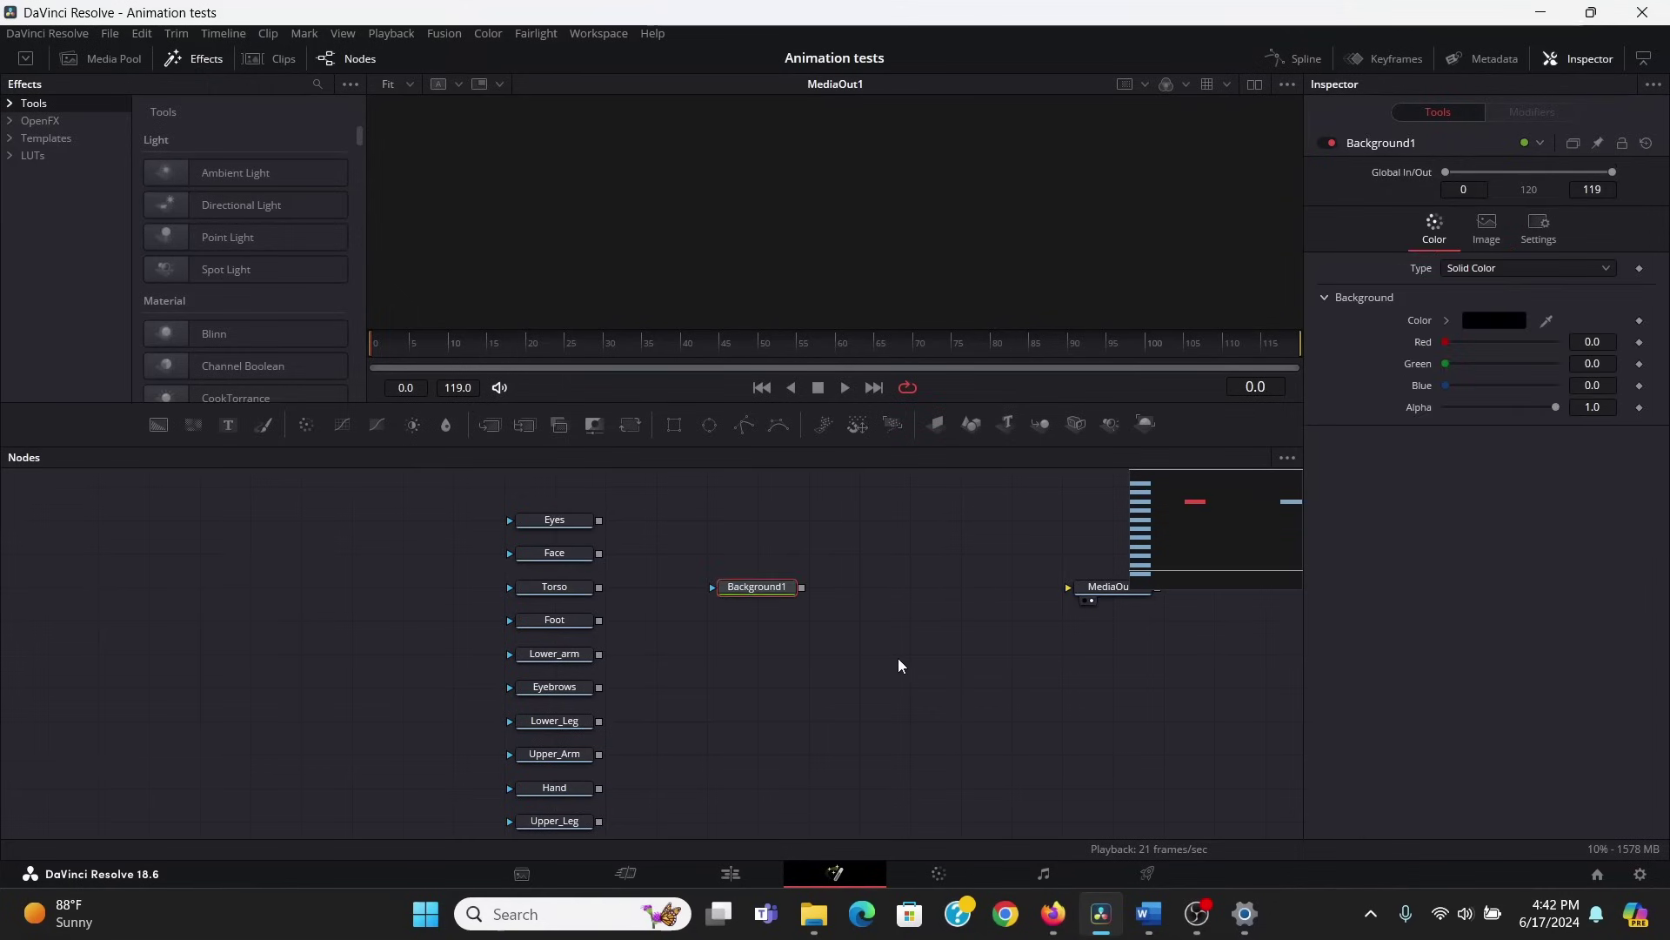
key(1)
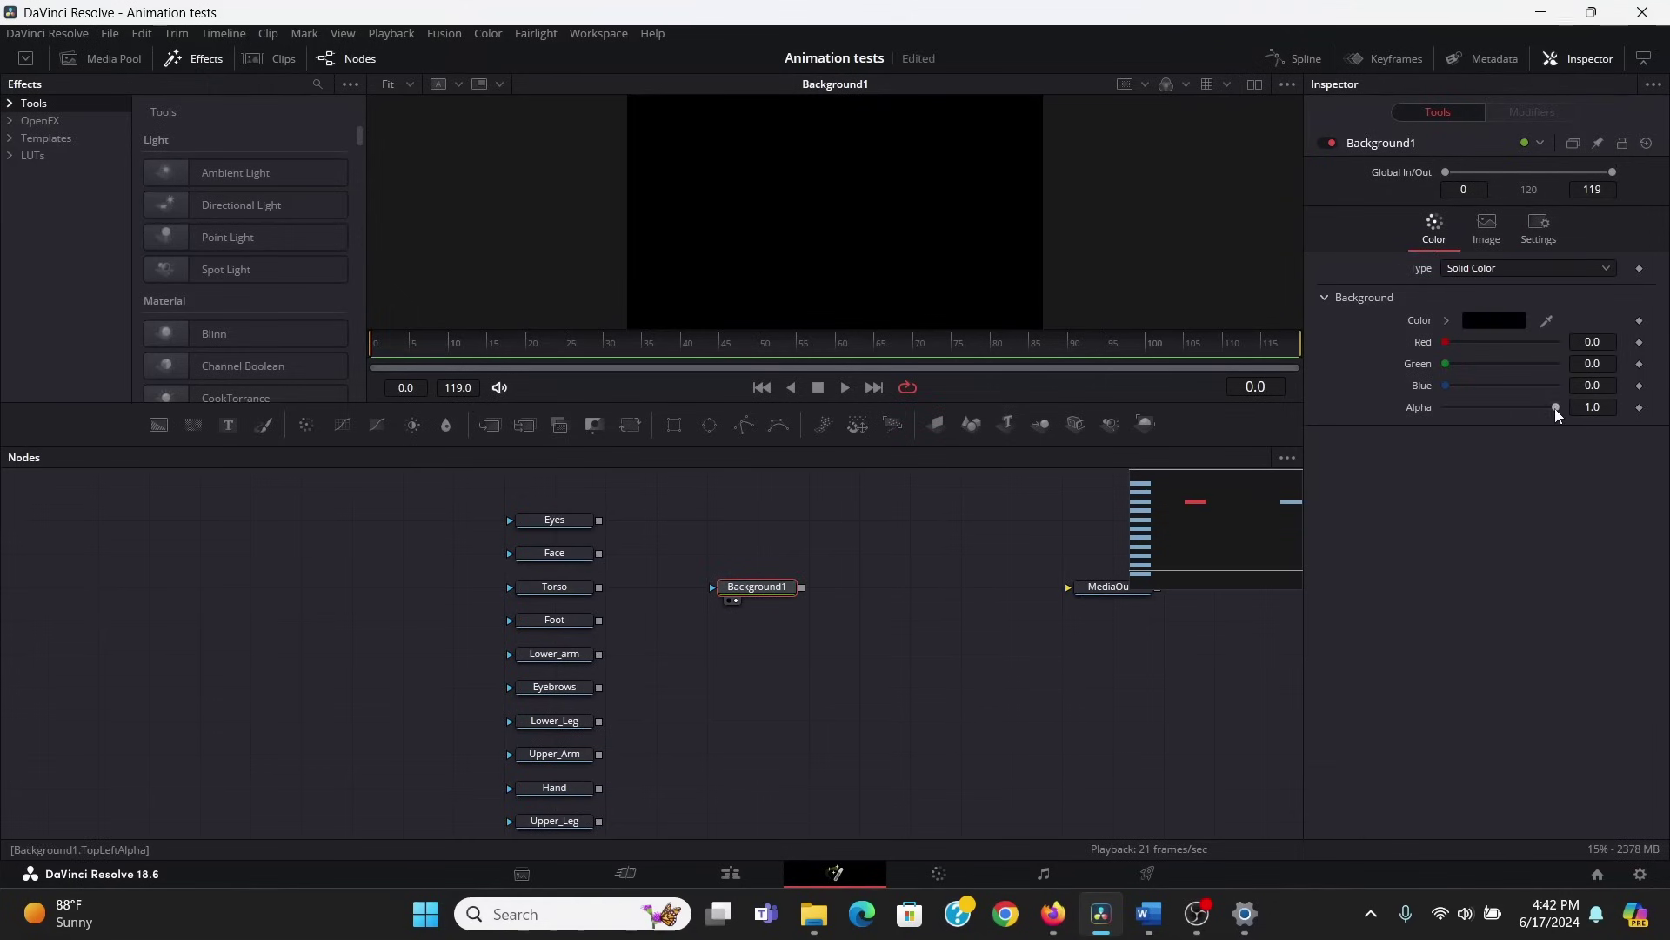
drag(1554, 409, 1375, 414)
drag(1115, 402, 1115, 509)
Place the Torso node near Background1 and merge it over the transparent background
drag(1075, 615, 908, 656)
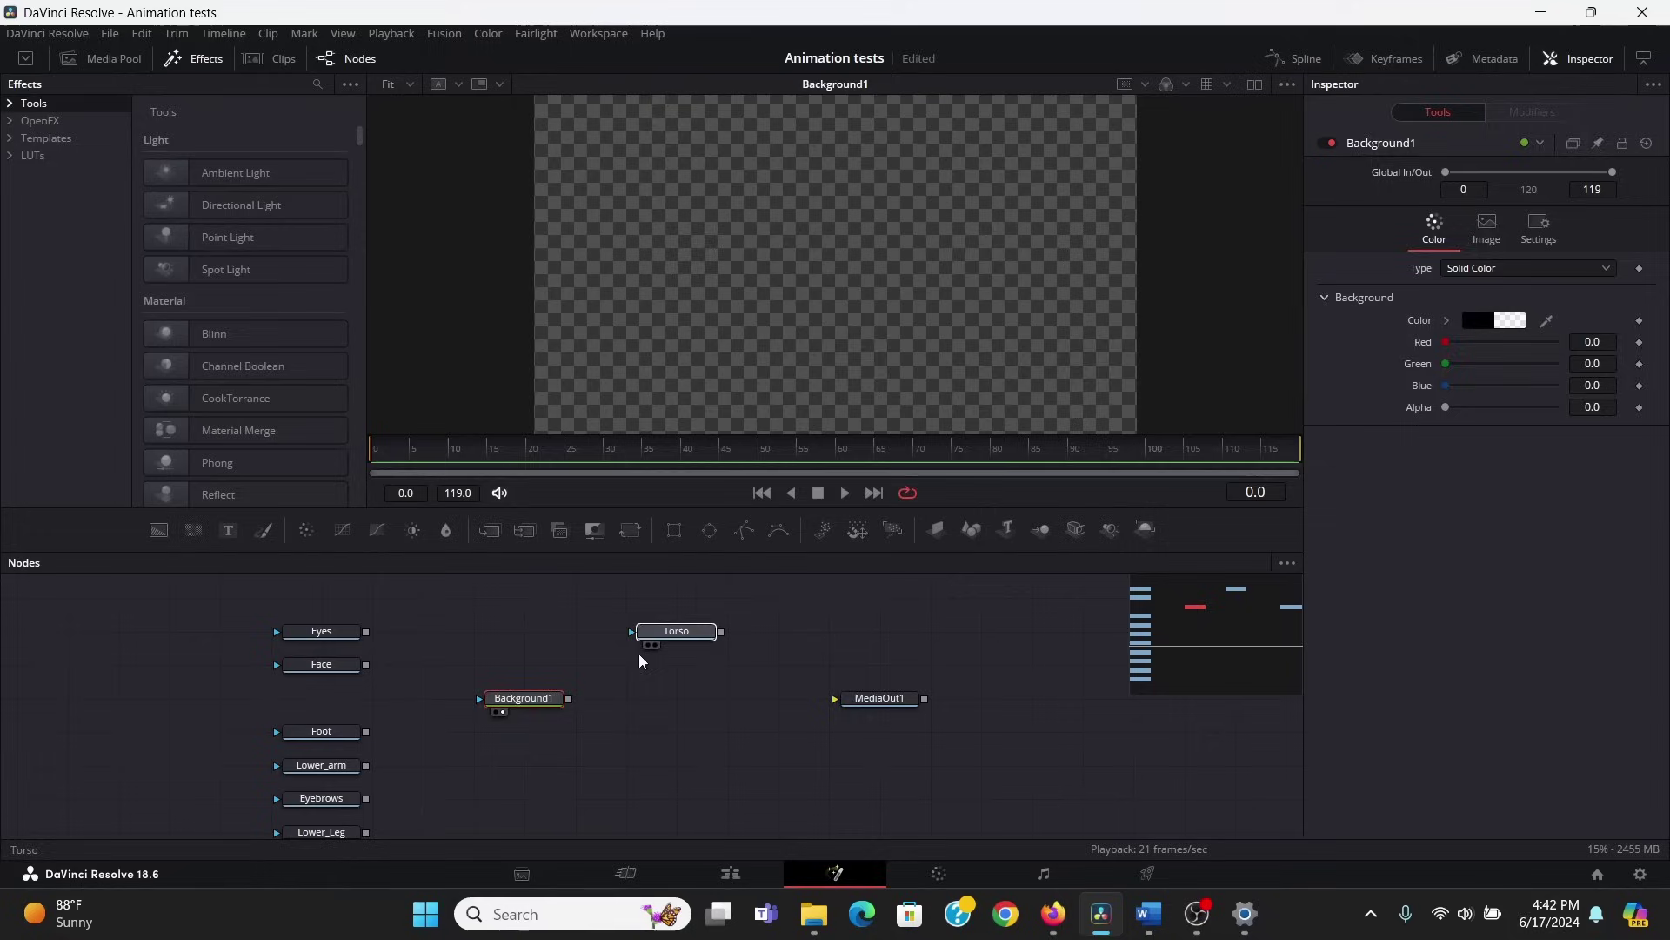
drag(722, 631, 570, 698)
drag(775, 697, 654, 713)
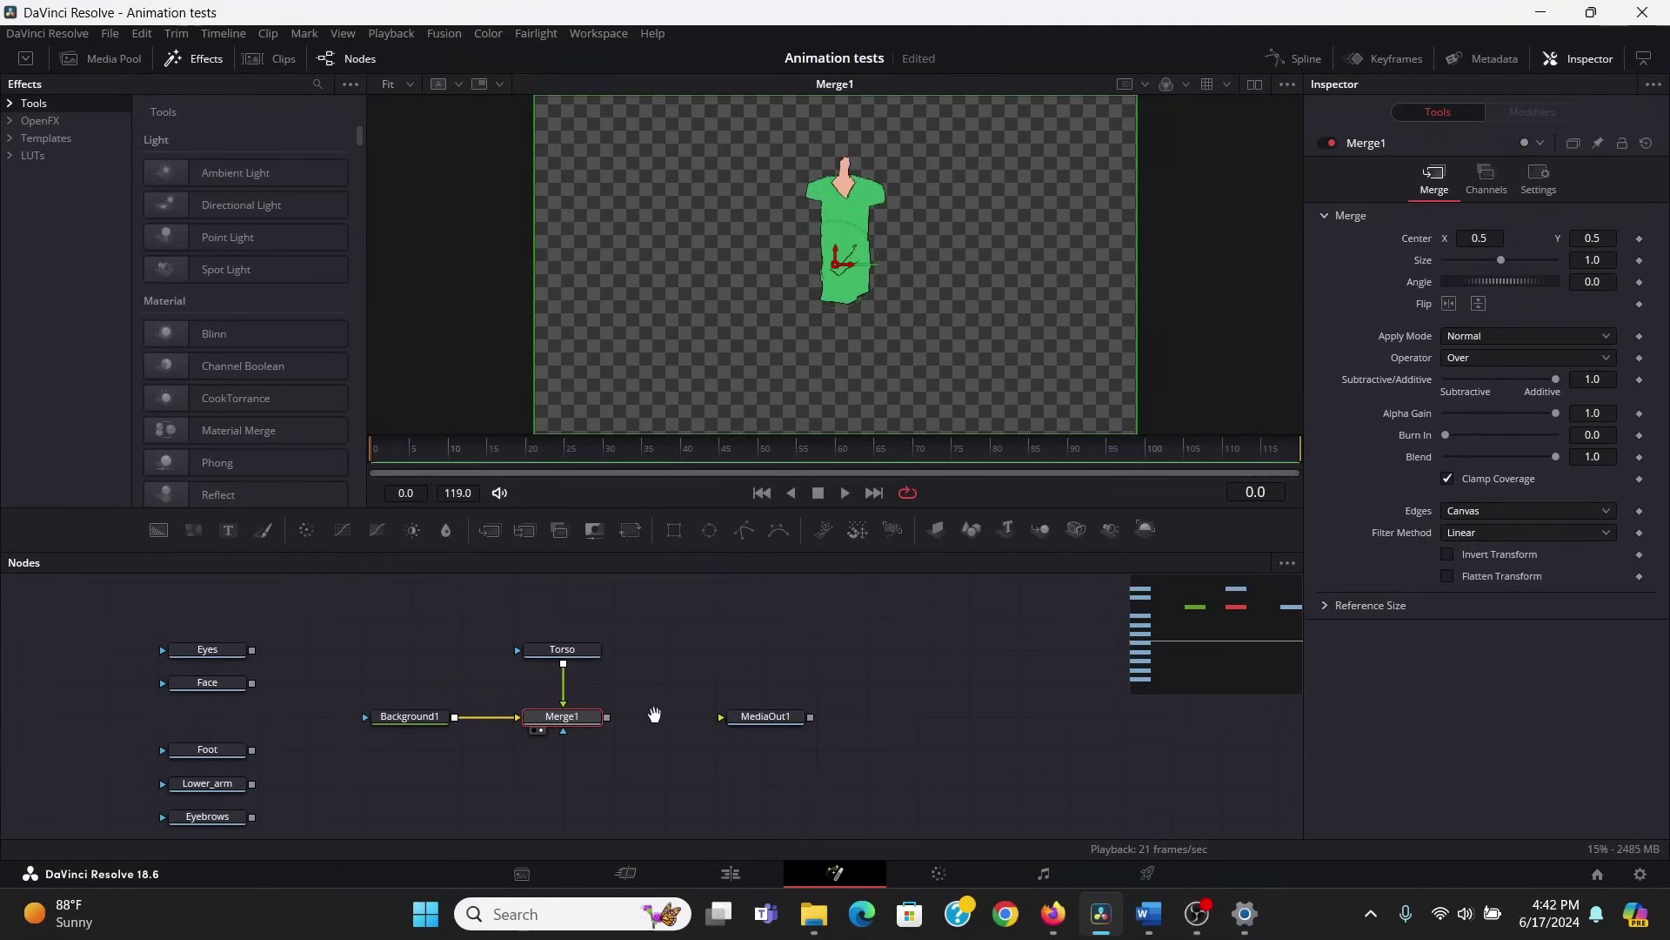
Move MediaOut1 farther from Merge1 and stack the Upper_Arm, Lower_arm and Hand nodes in a column in the gap, above the merge line
drag(654, 714, 604, 719)
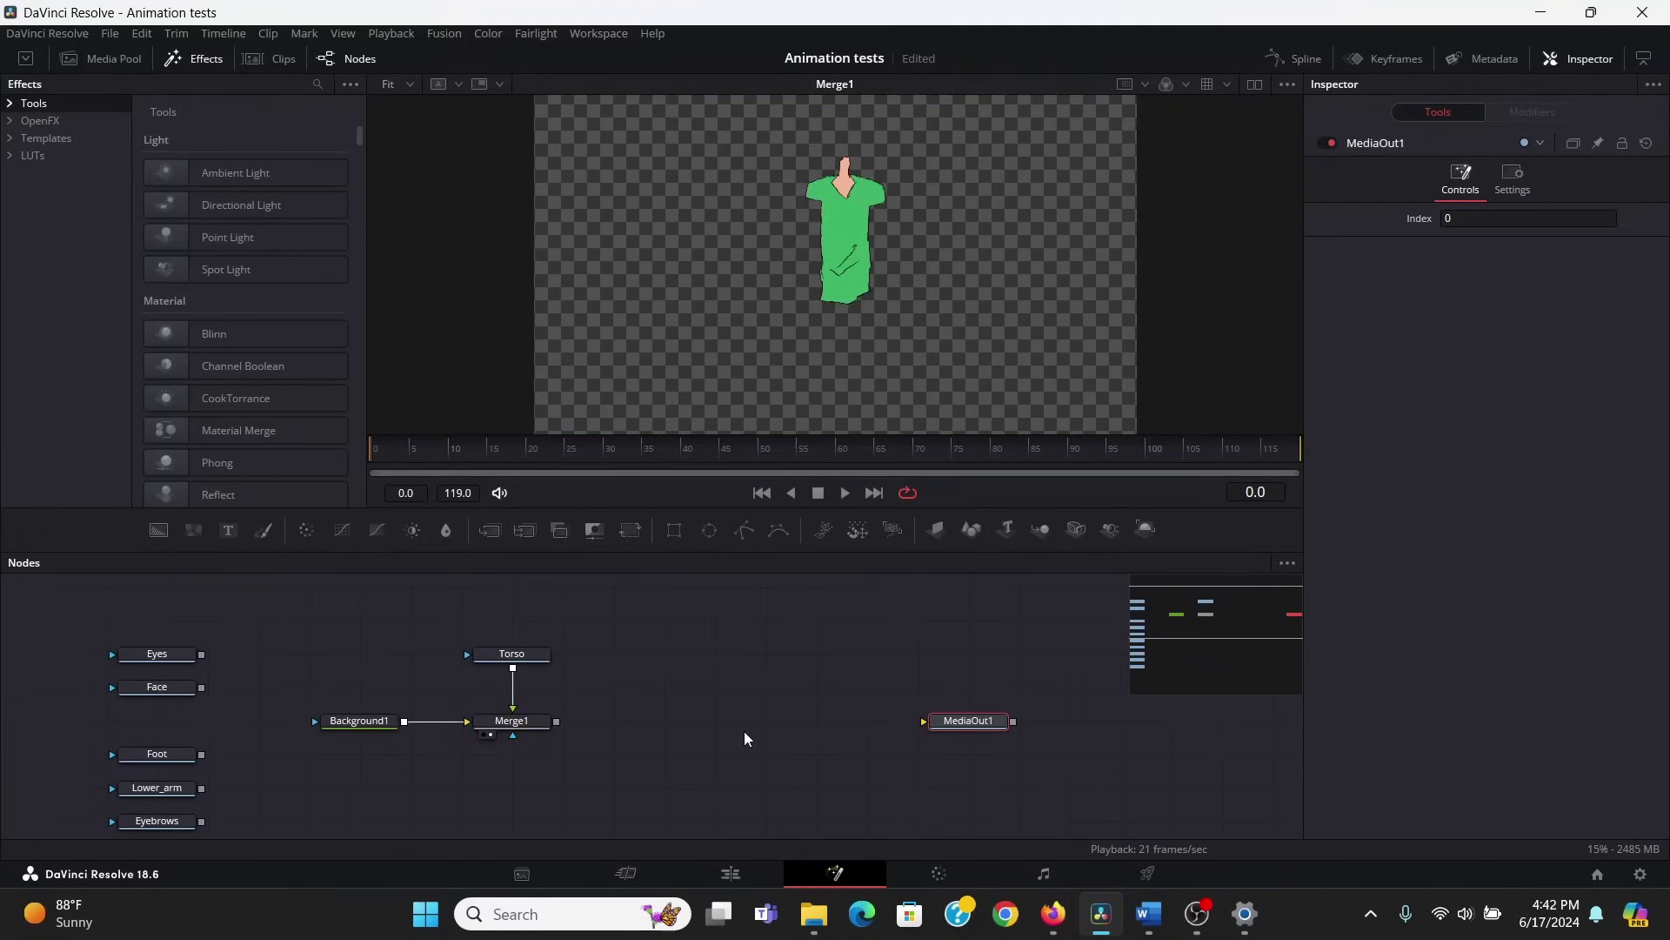
drag(719, 734, 814, 603)
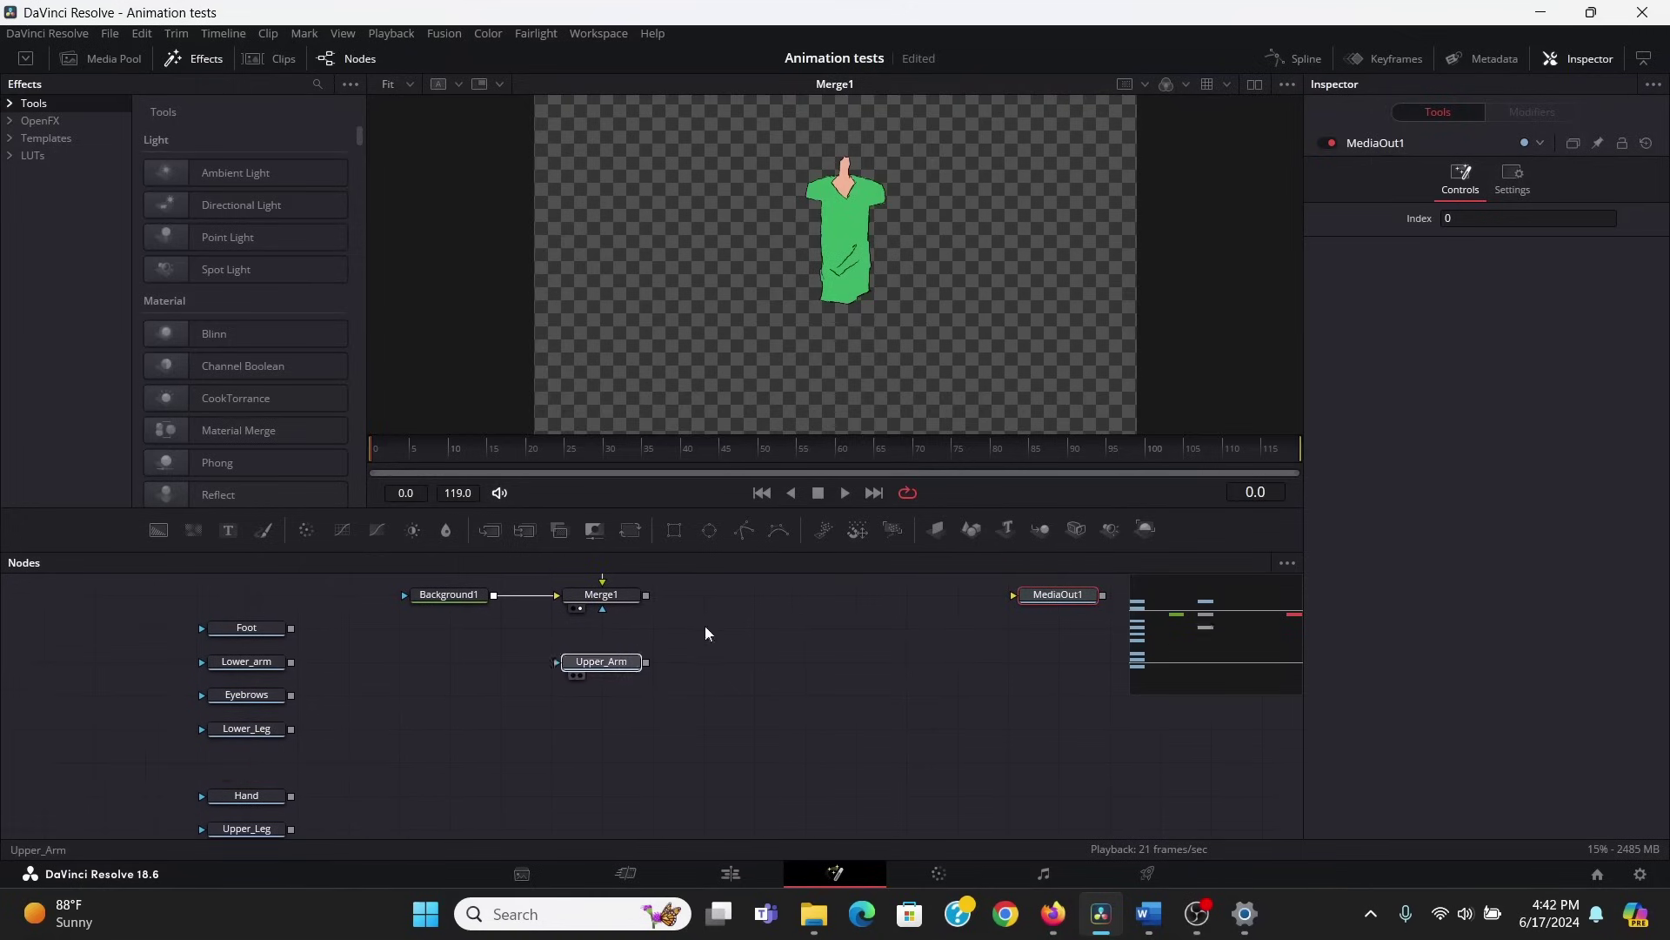
click(770, 595)
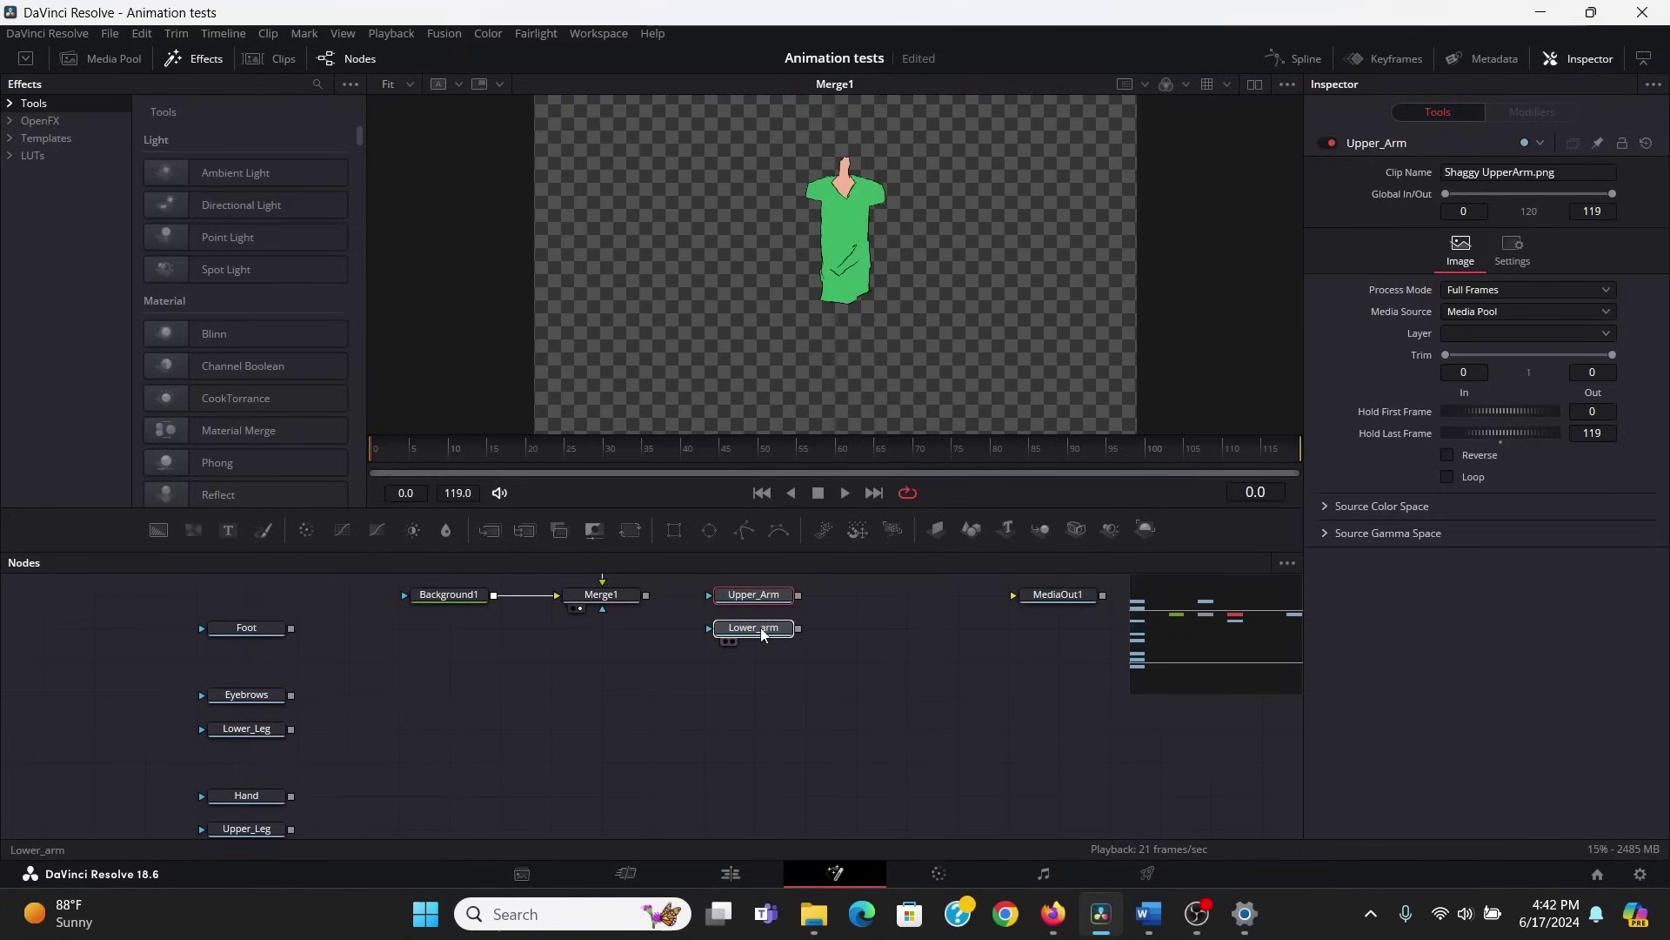
scroll(766, 675, up, 3)
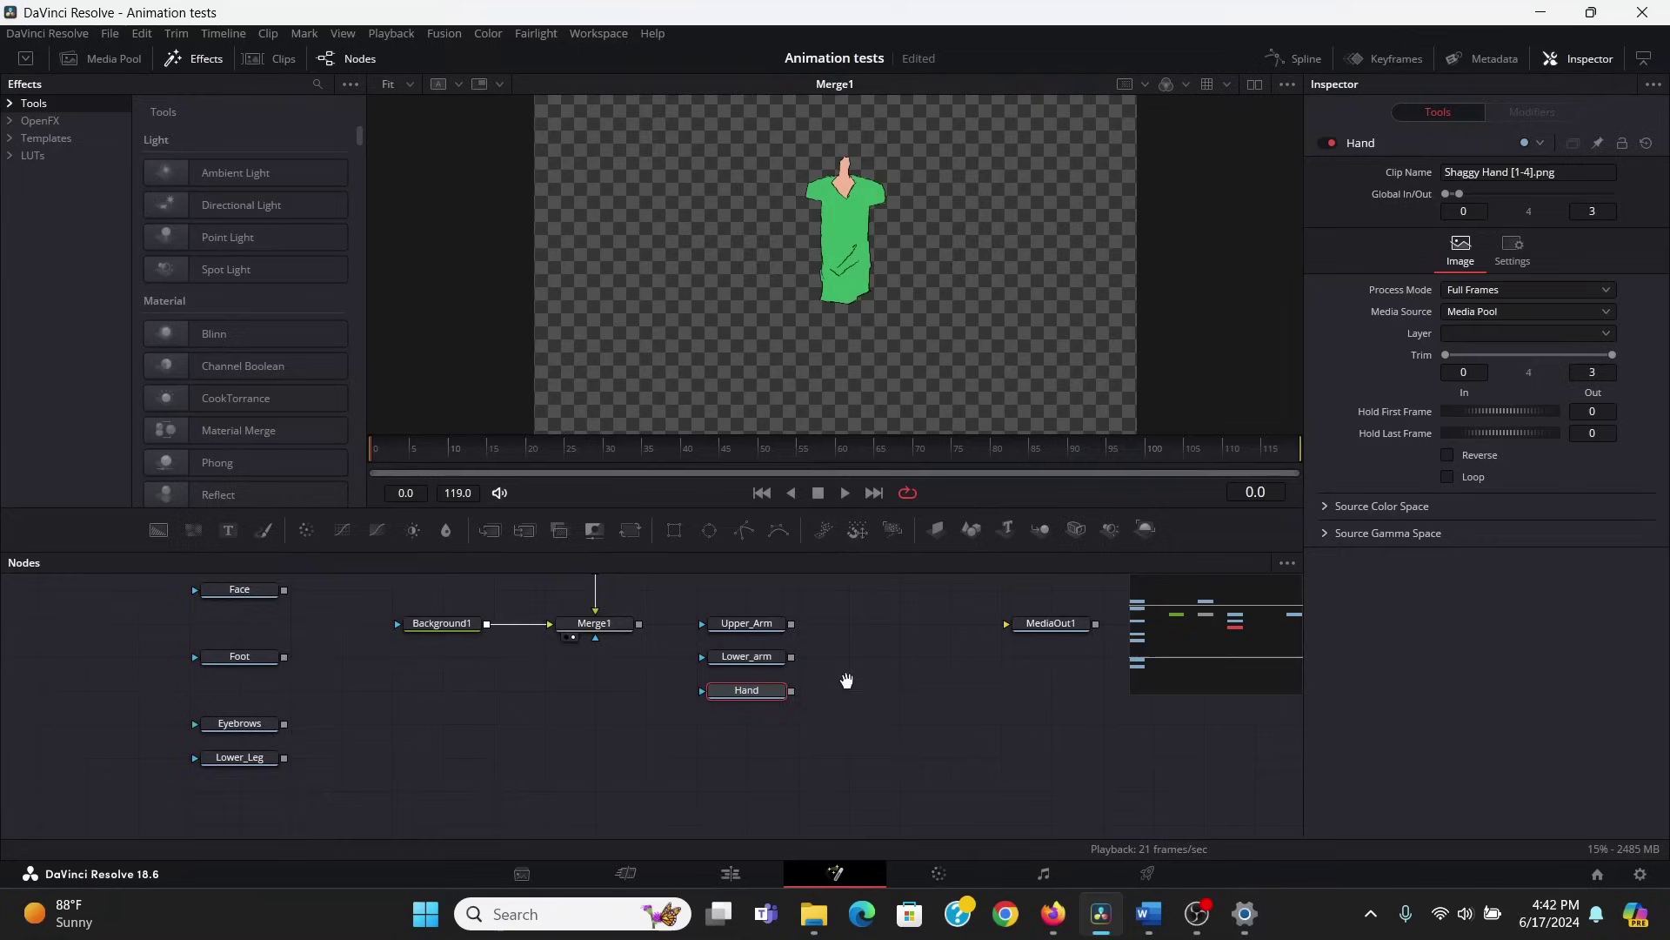
drag(809, 675, 720, 617)
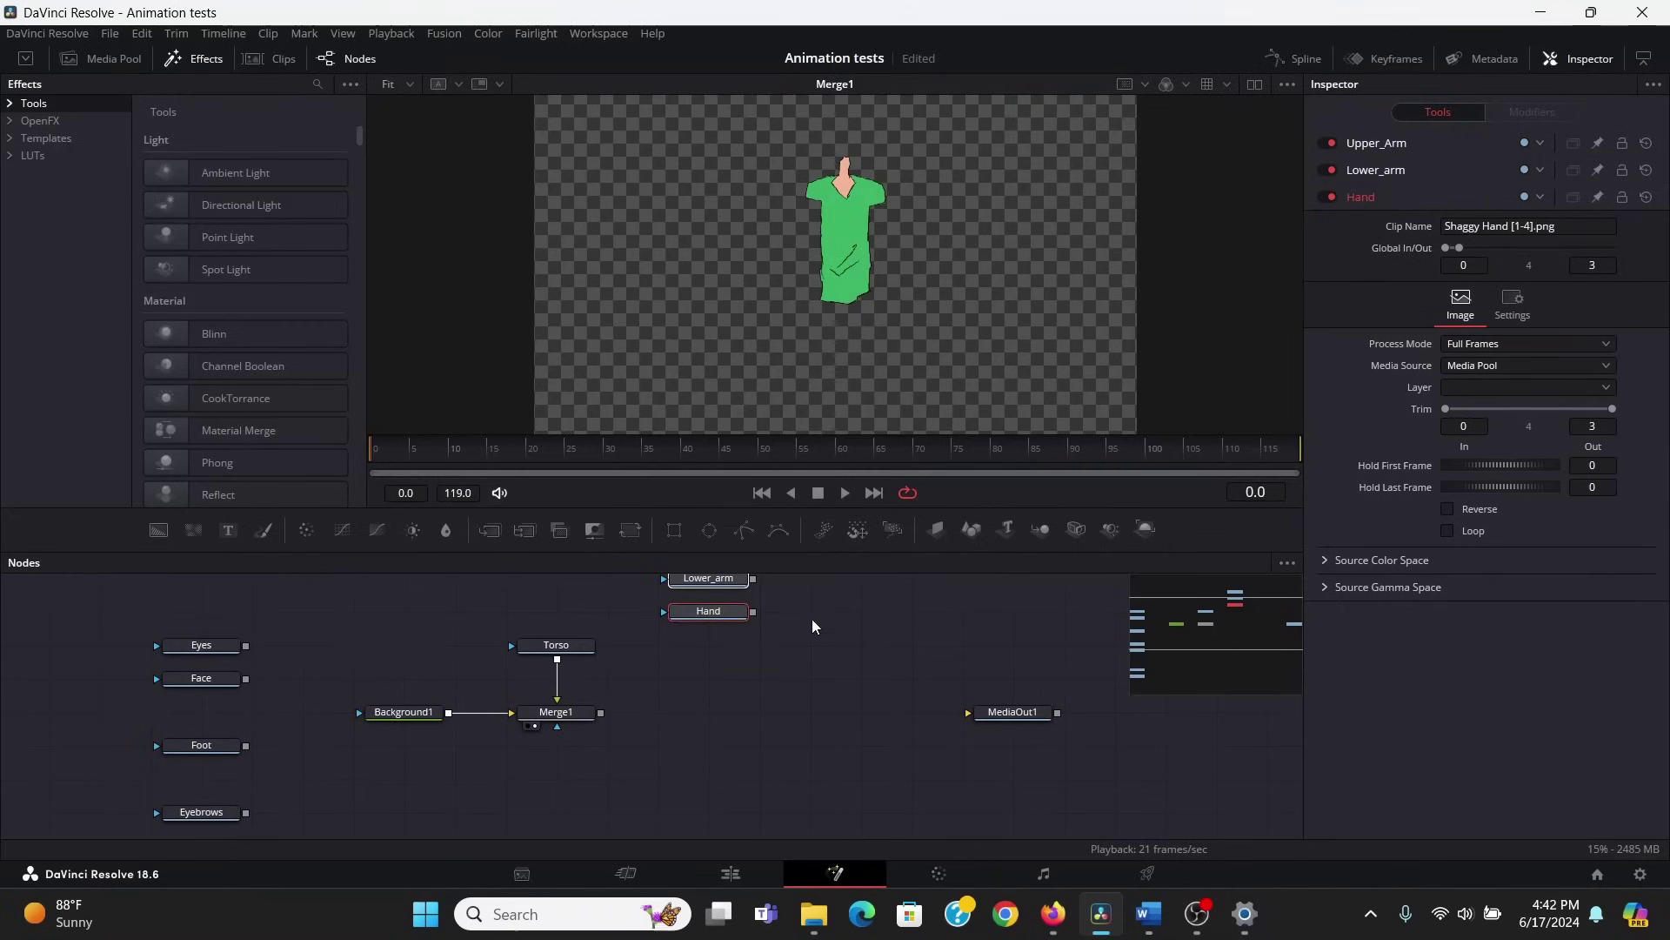
drag(832, 640, 780, 690)
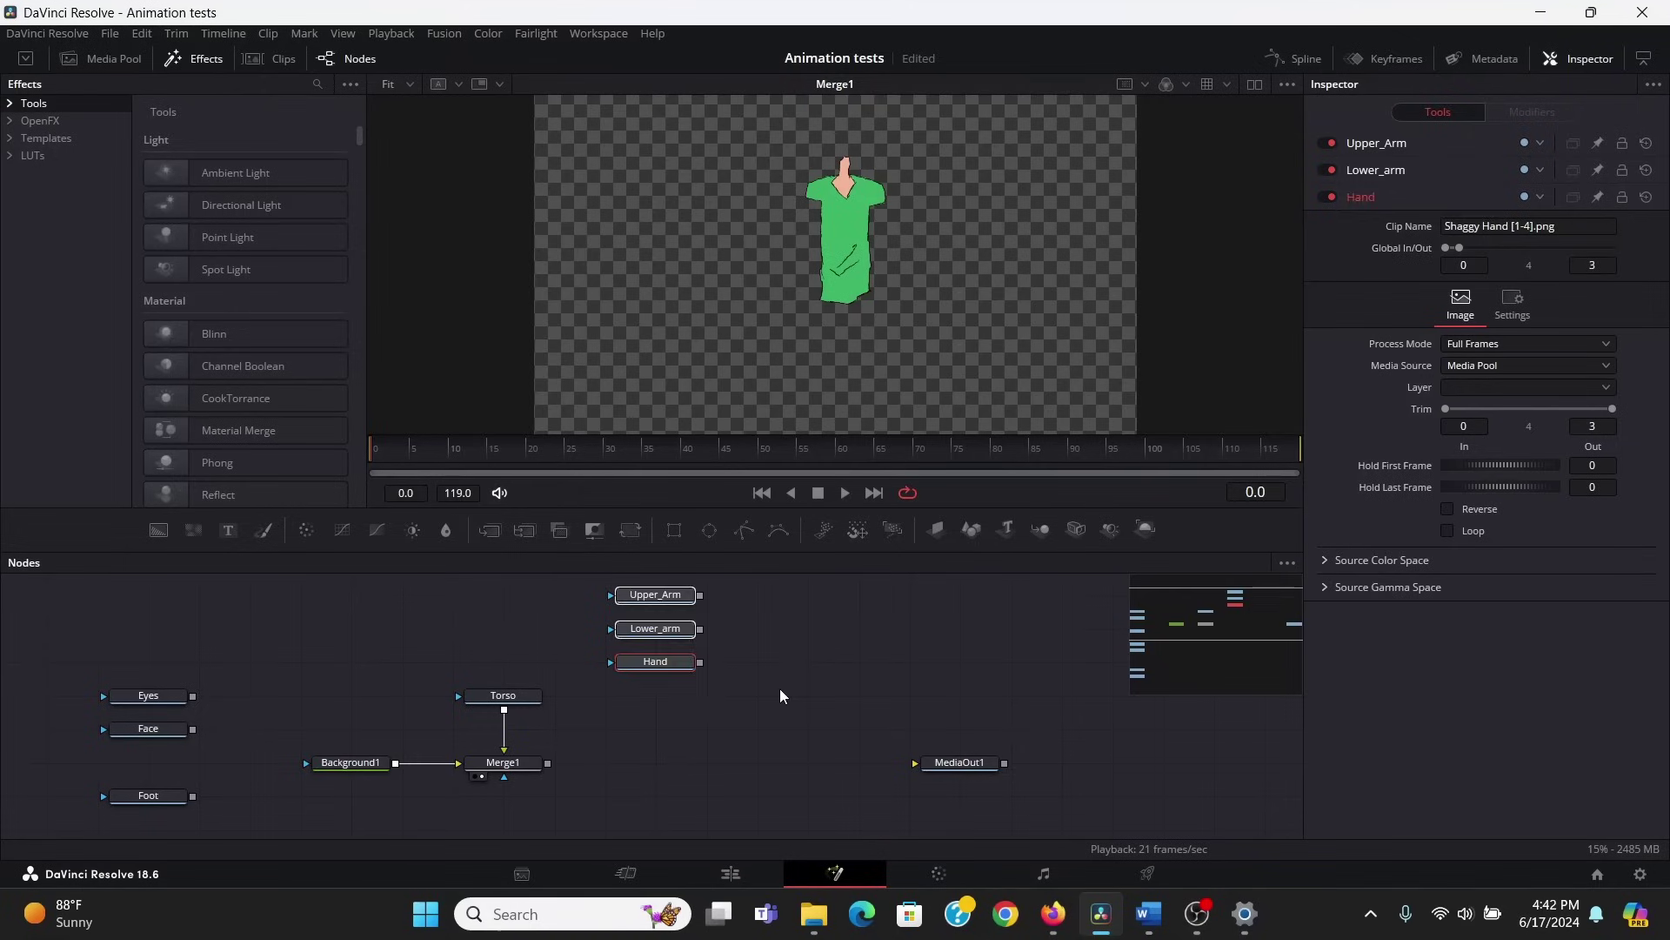
Reorder the arm nodes, merge Hand over Lower_arm and merge that result over Upper_Arm
click(671, 704)
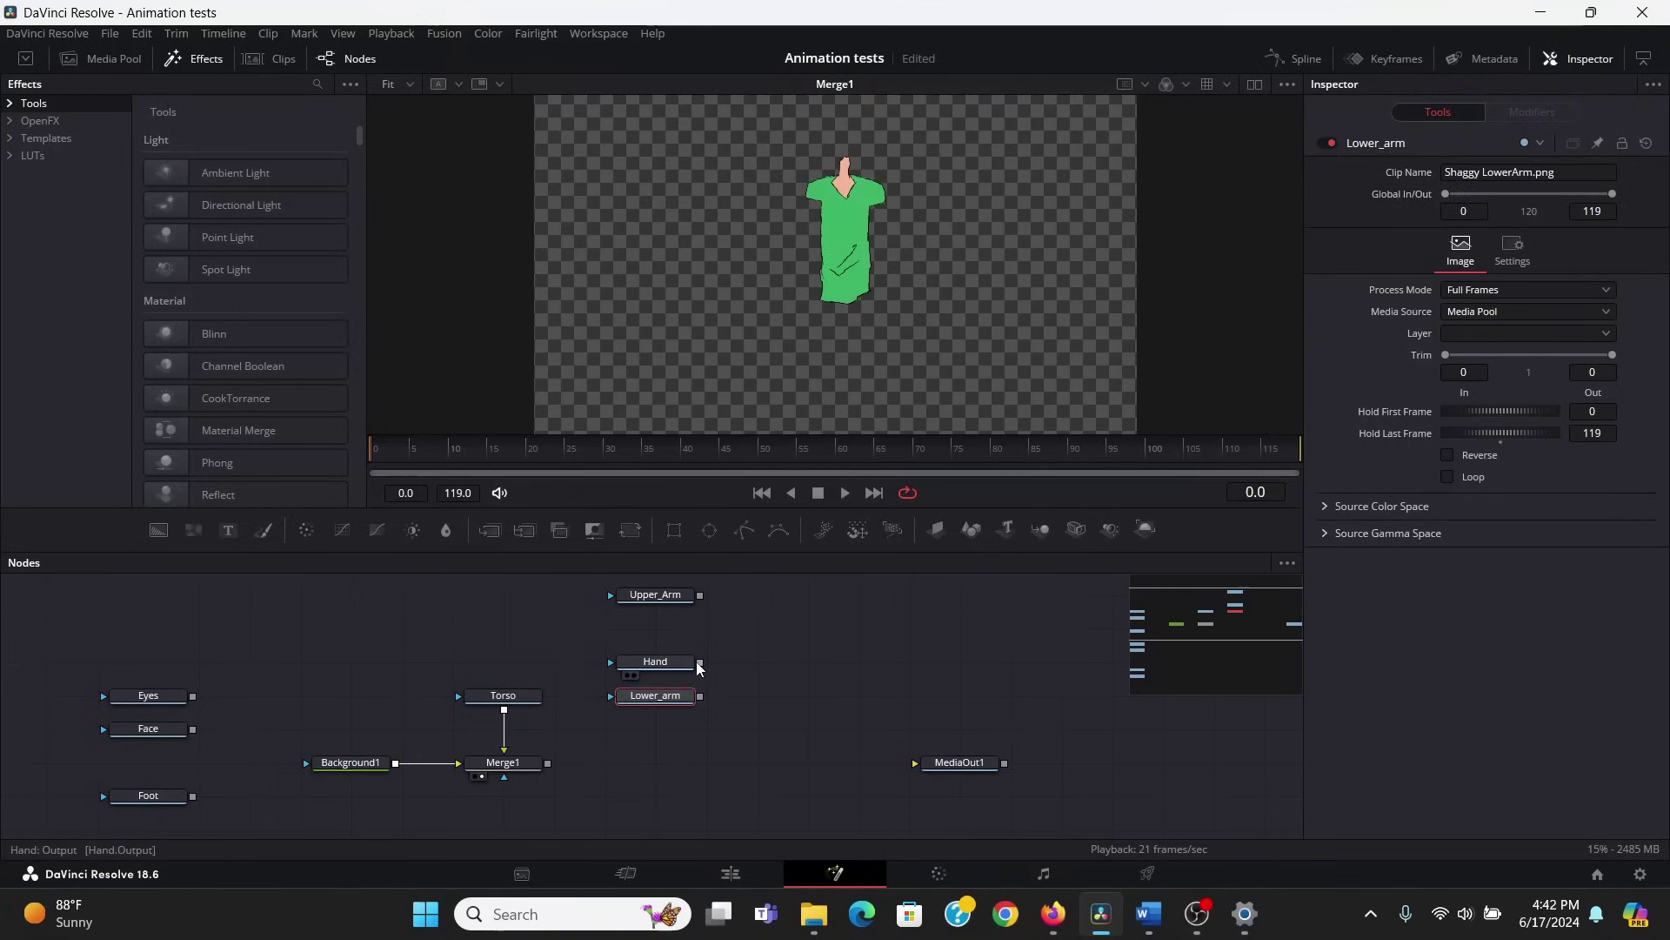
drag(700, 663, 703, 696)
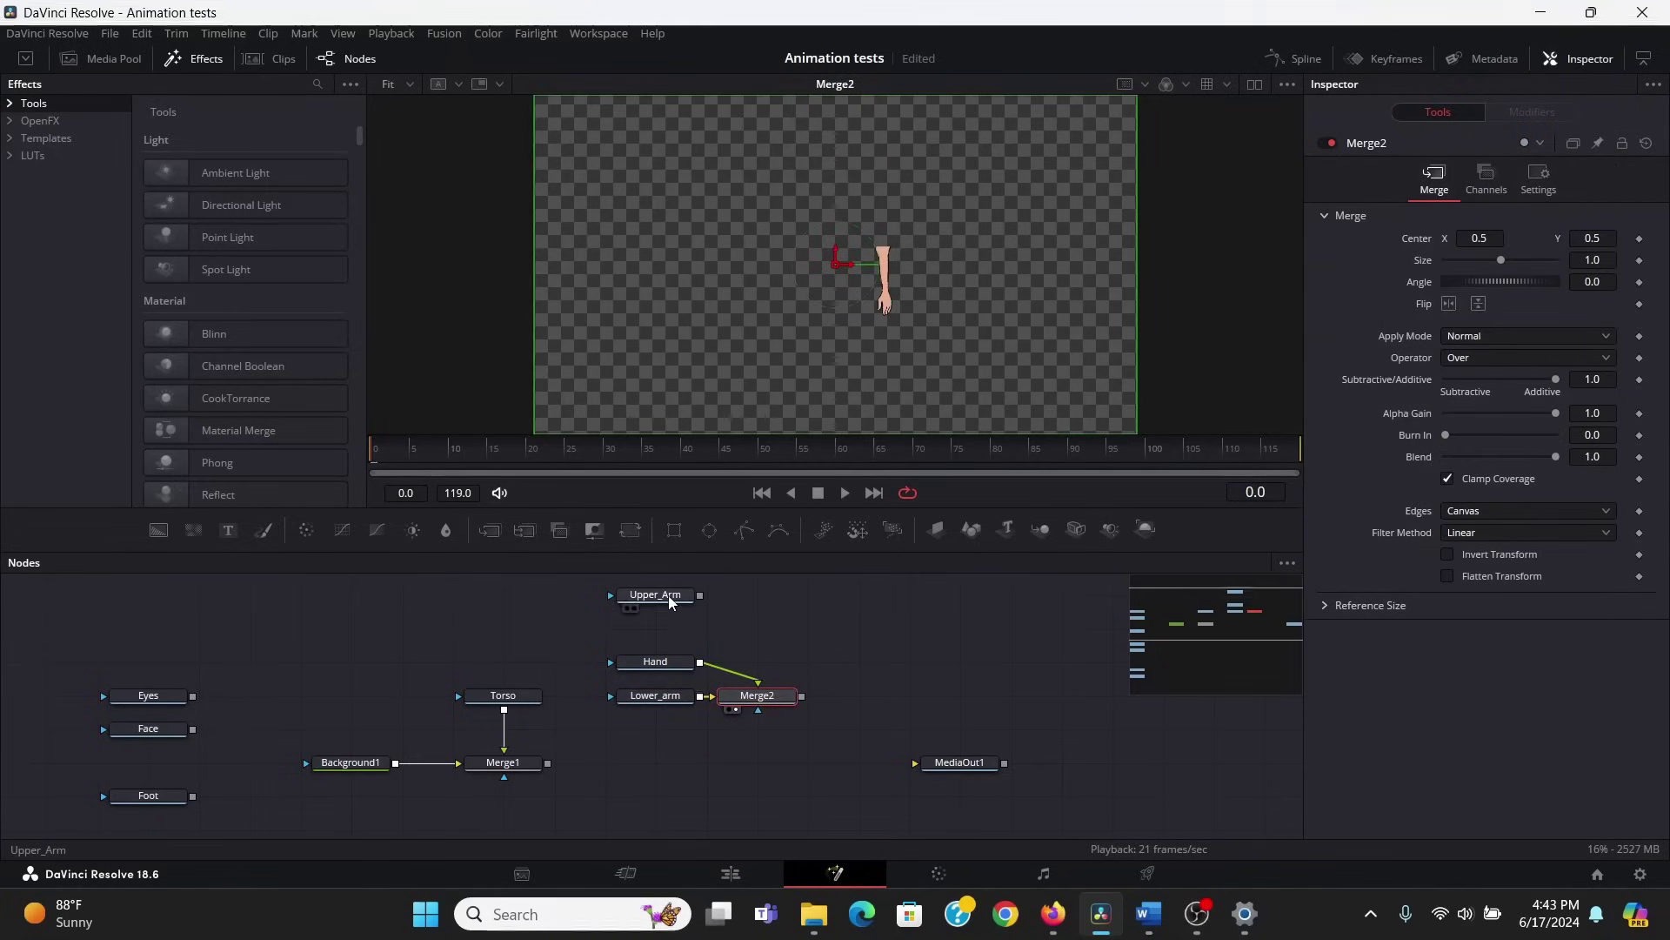
drag(670, 596, 670, 731)
drag(802, 697, 699, 729)
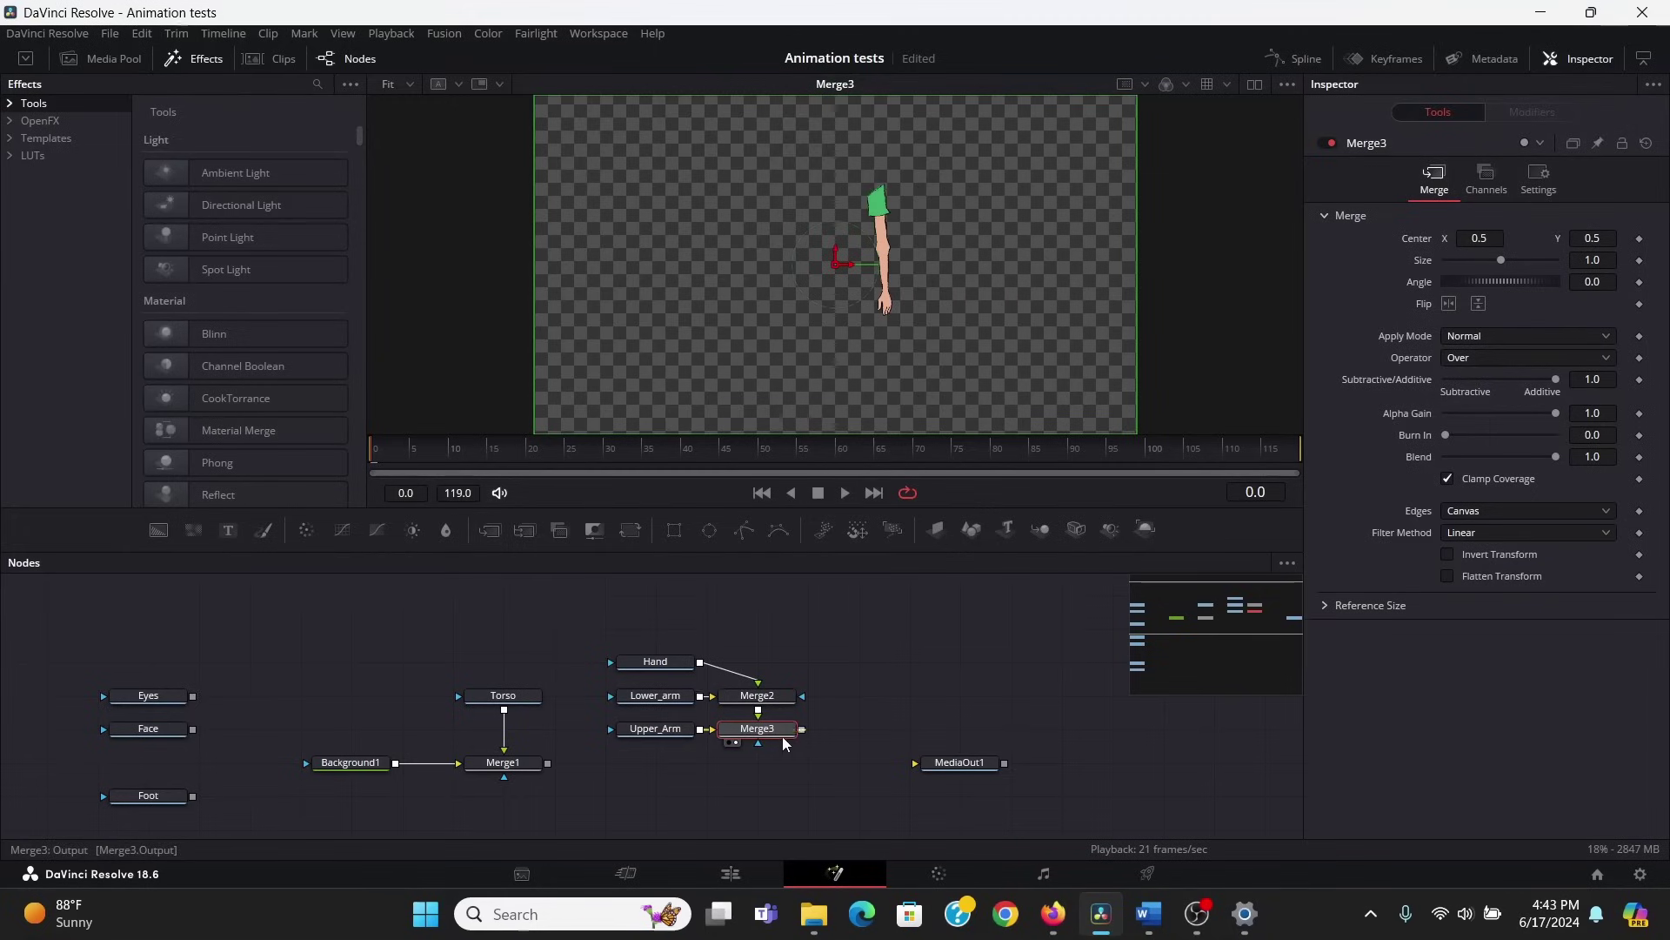
Merge the complete arm over the torso, preview the result and move the arm nodes up to make room beneath Merge3
key(1)
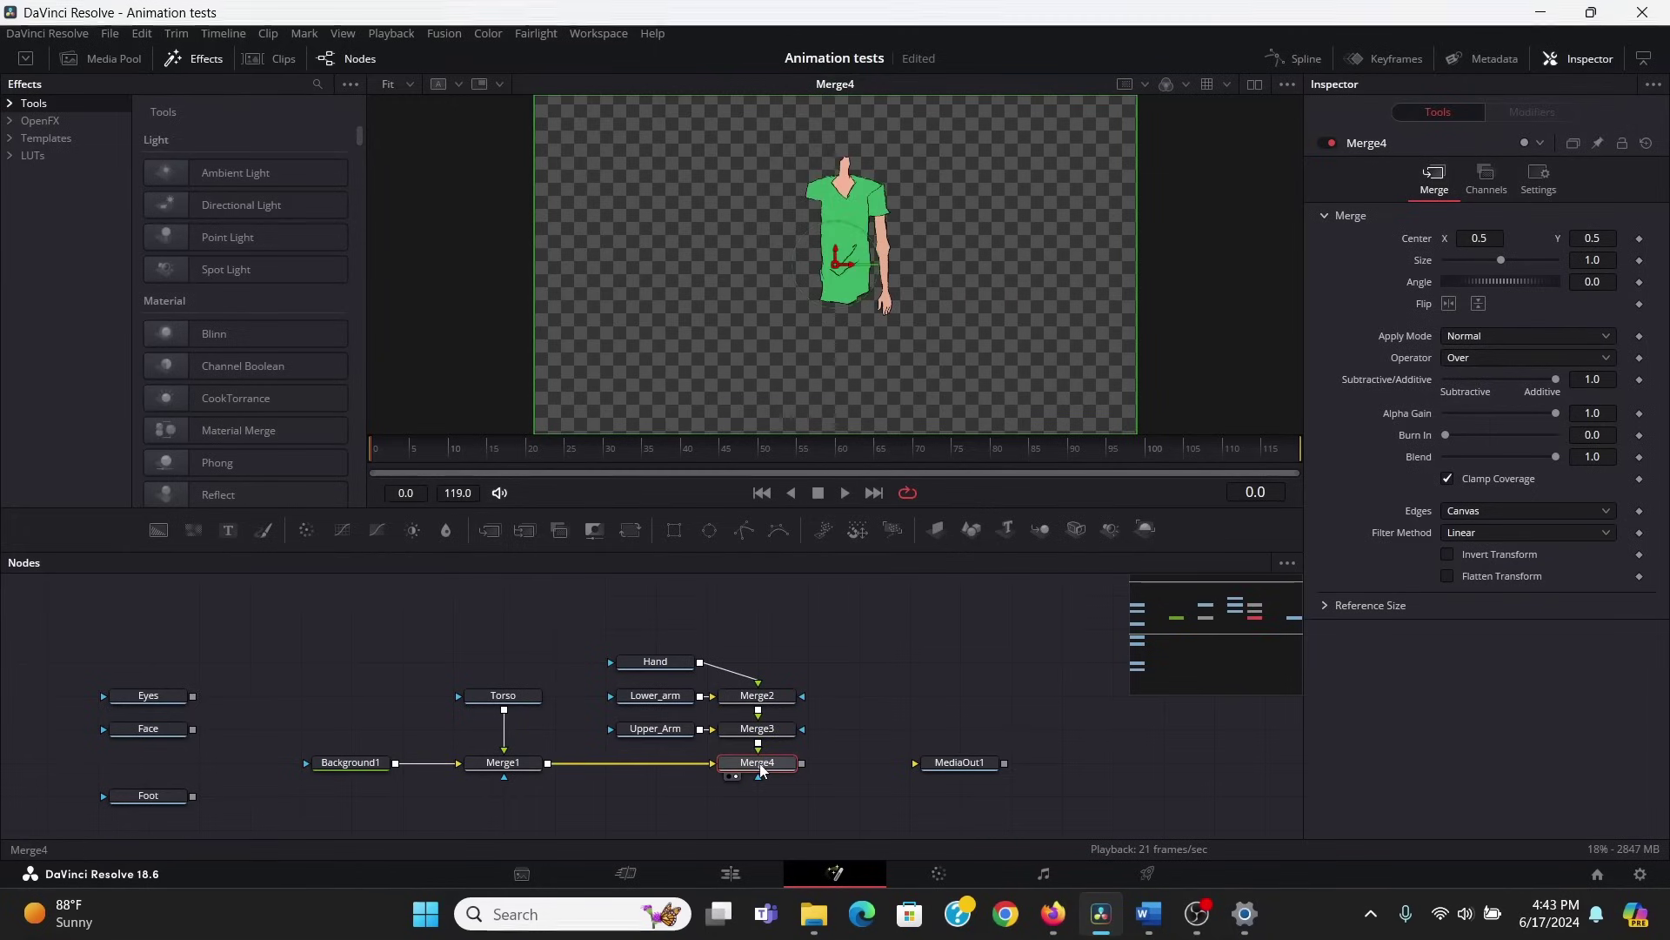
drag(834, 615, 615, 750)
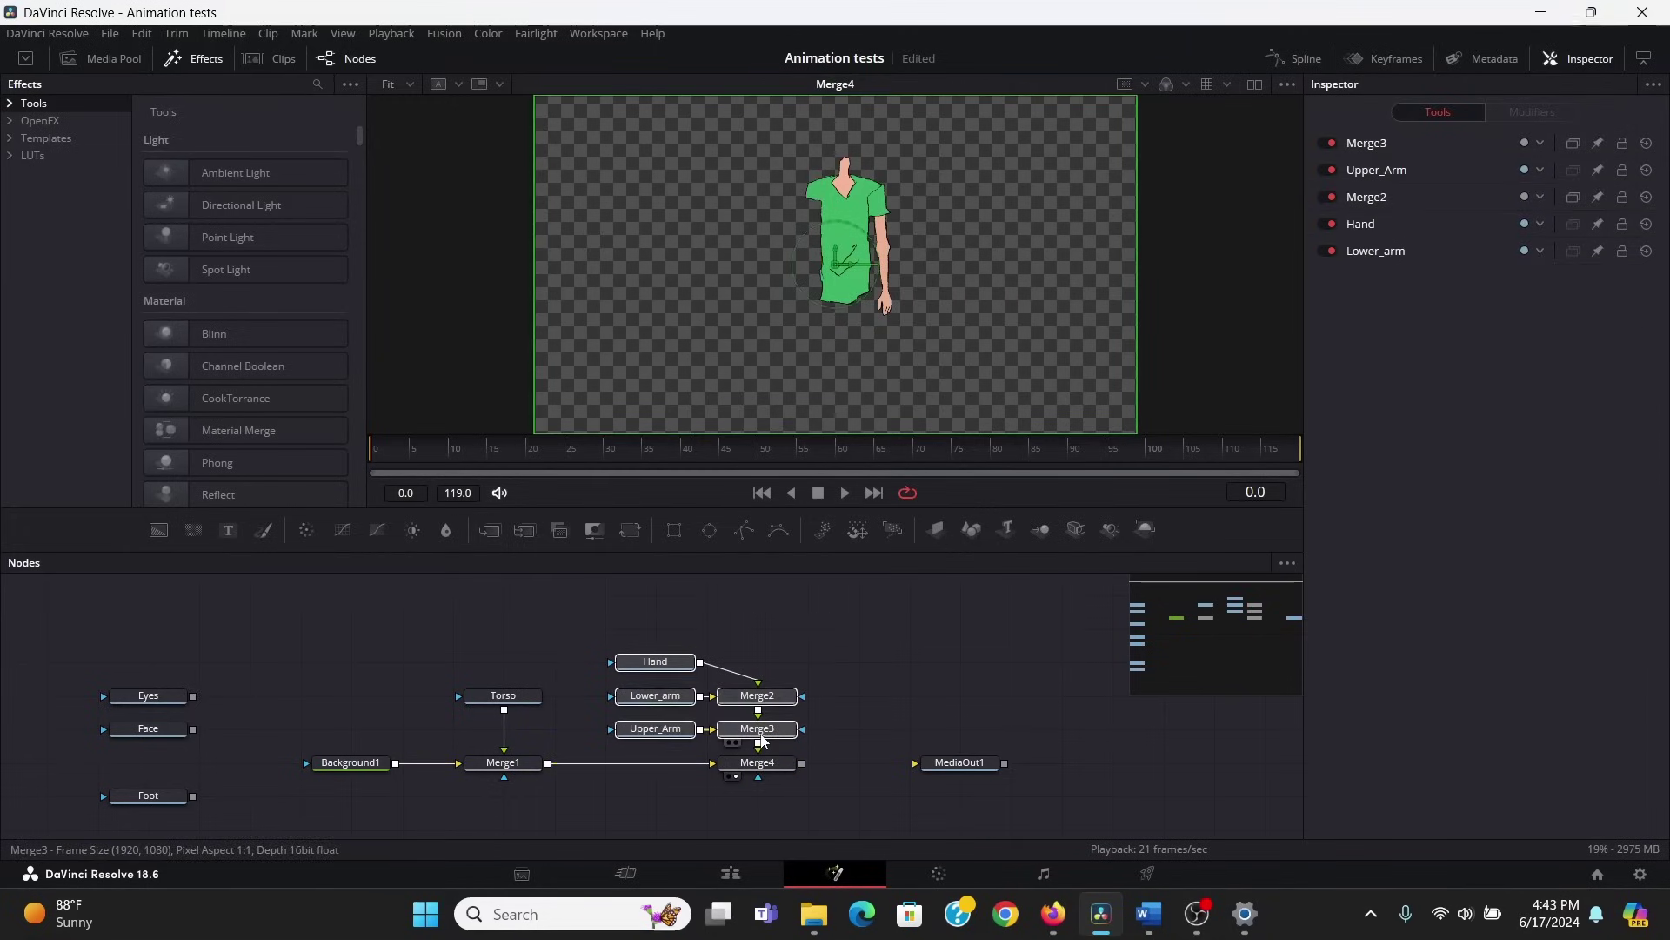
drag(770, 730, 769, 698)
Insert a Transform node after Merge3 and set its angle to about -10.9 to rotate the whole arm
click(769, 698)
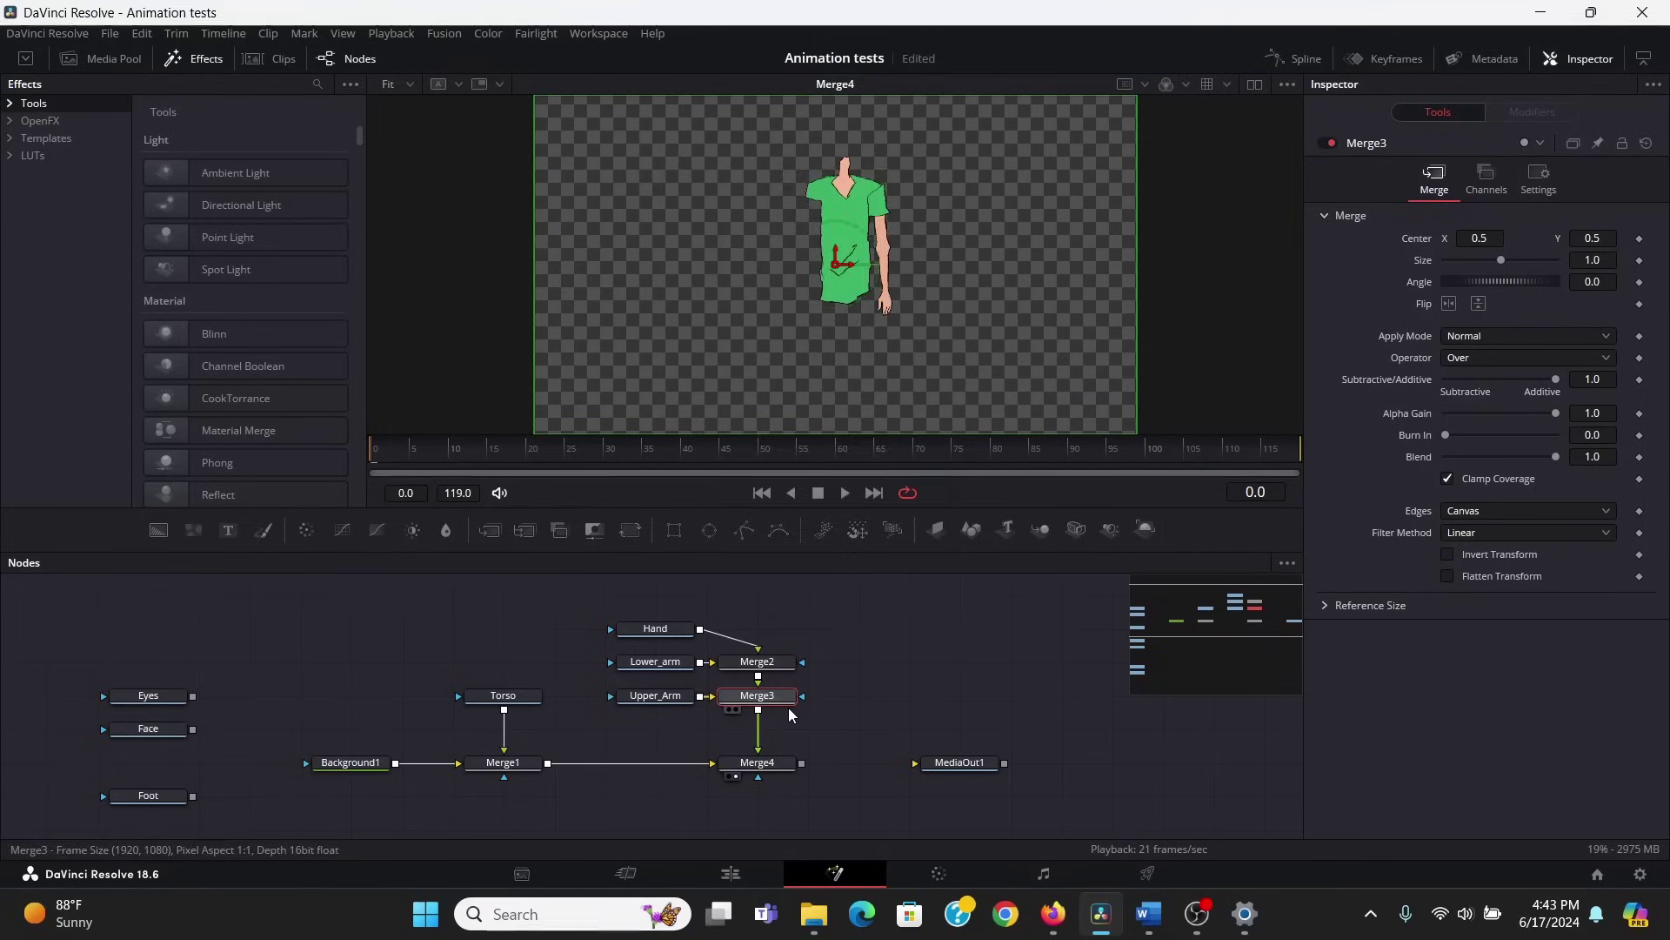
key(shift+space)
text(xf)
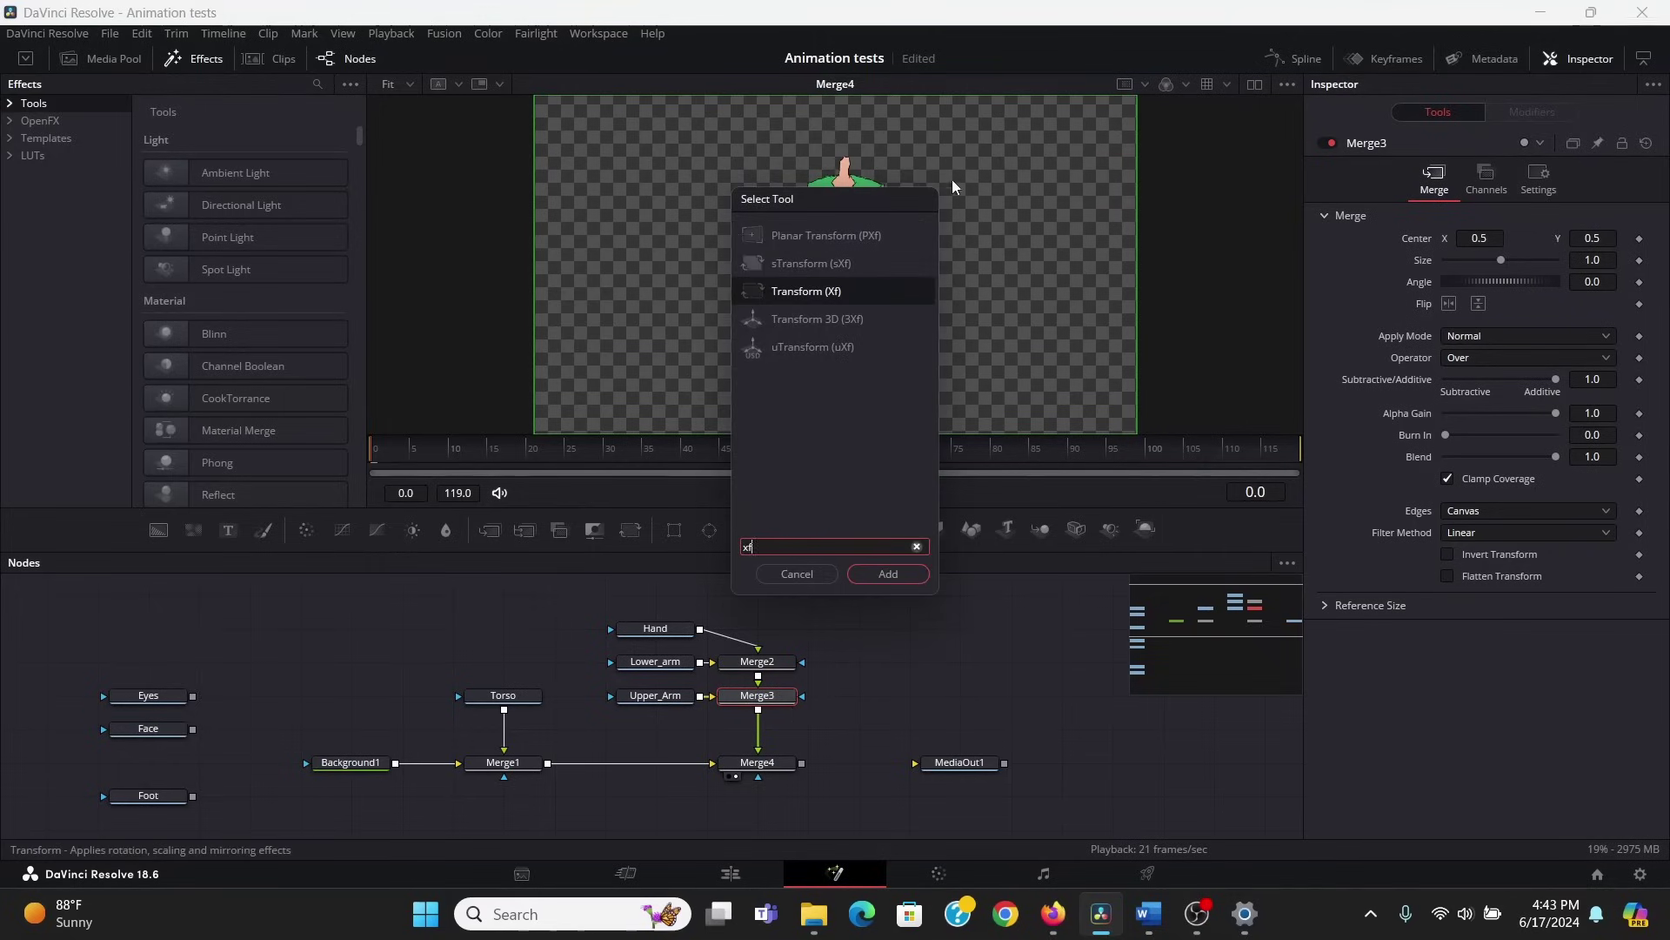
key(Return)
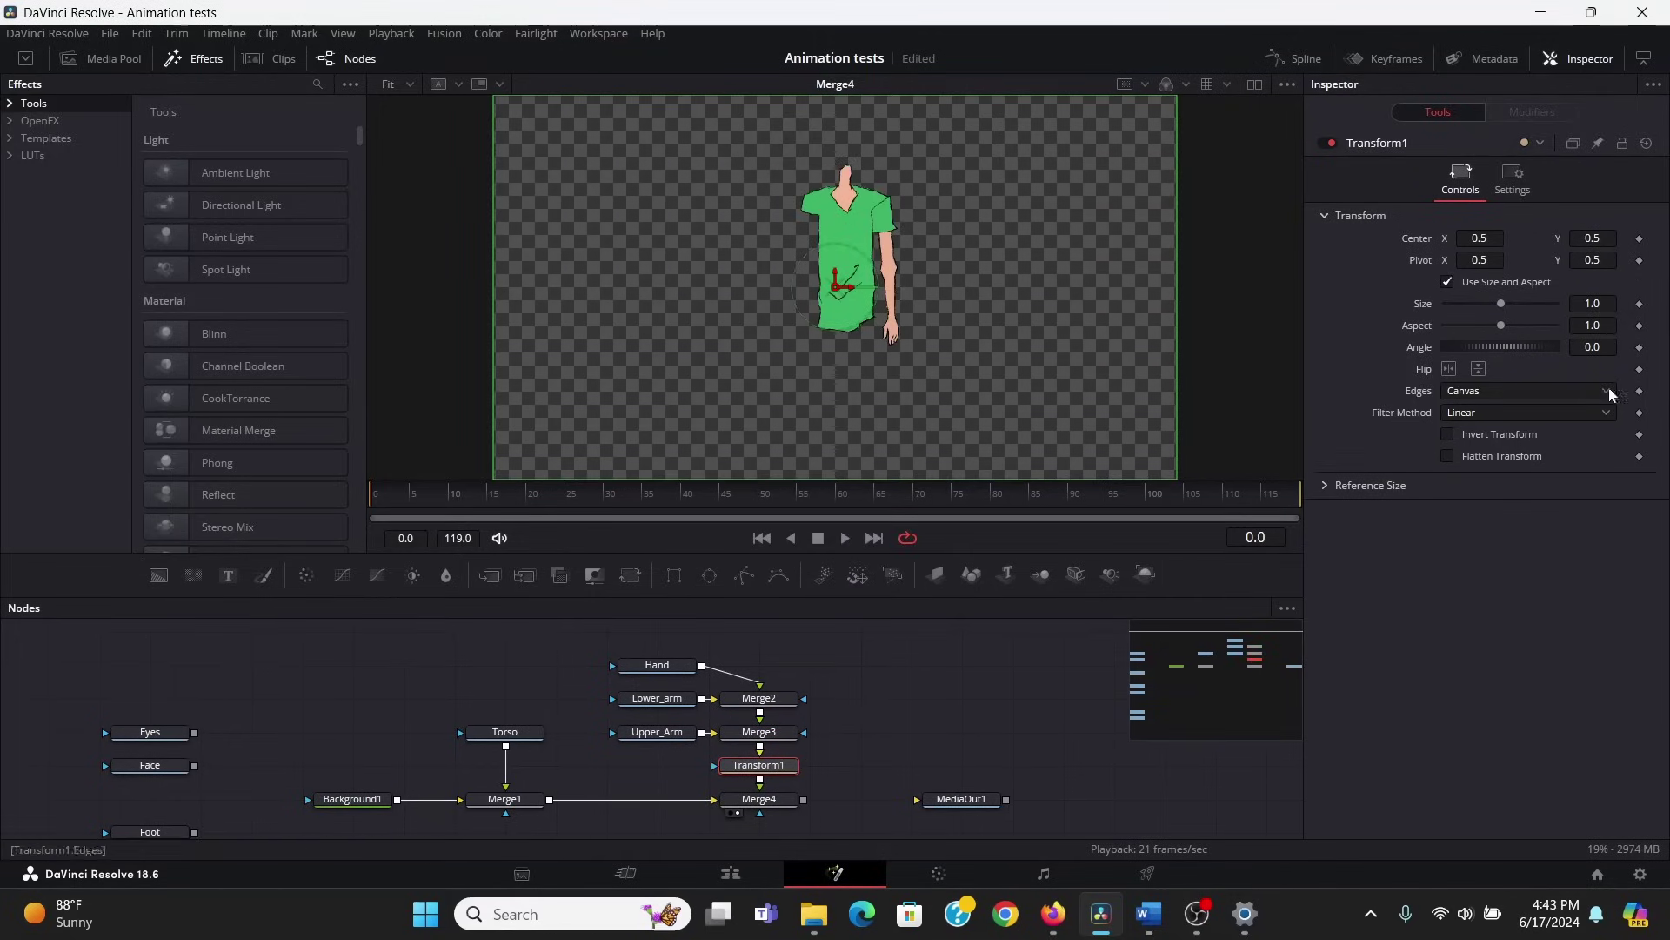
mouse_move(1585, 349)
mouse_down()
mouse_move(1561, 349)
mouse_move(1578, 349)
mouse_up()
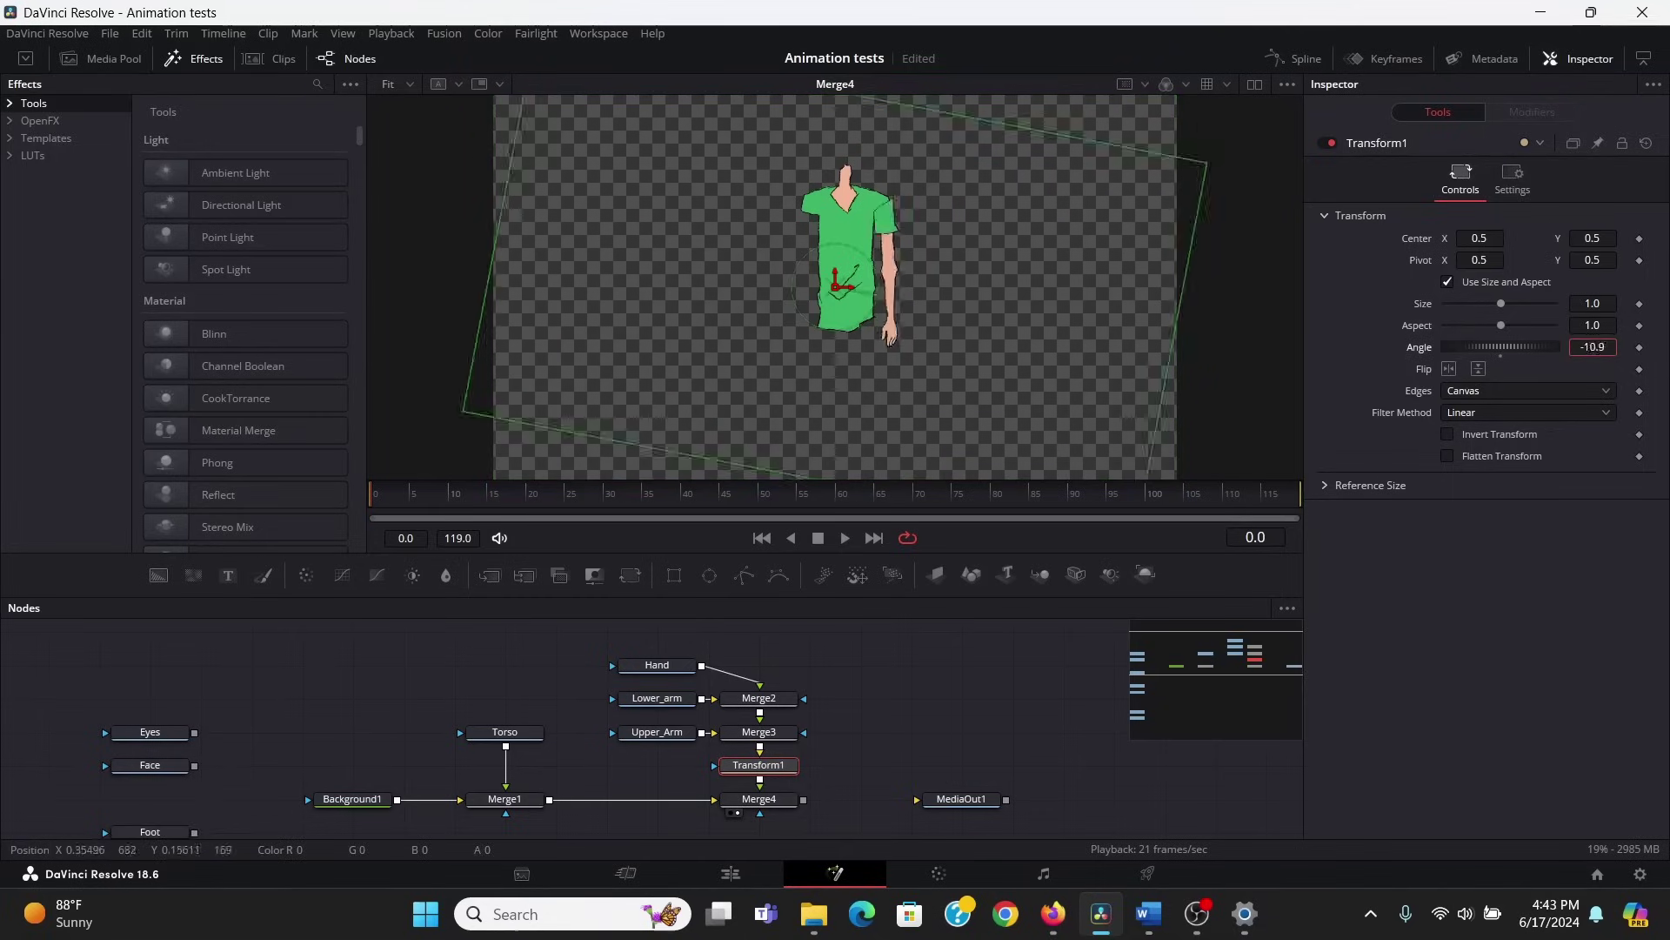
Reset the whole arm's rotation angle to 0
mouse_move(1512, 347)
mouse_down()
mouse_move(1486, 347)
mouse_move(1508, 349)
mouse_up()
click(1502, 357)
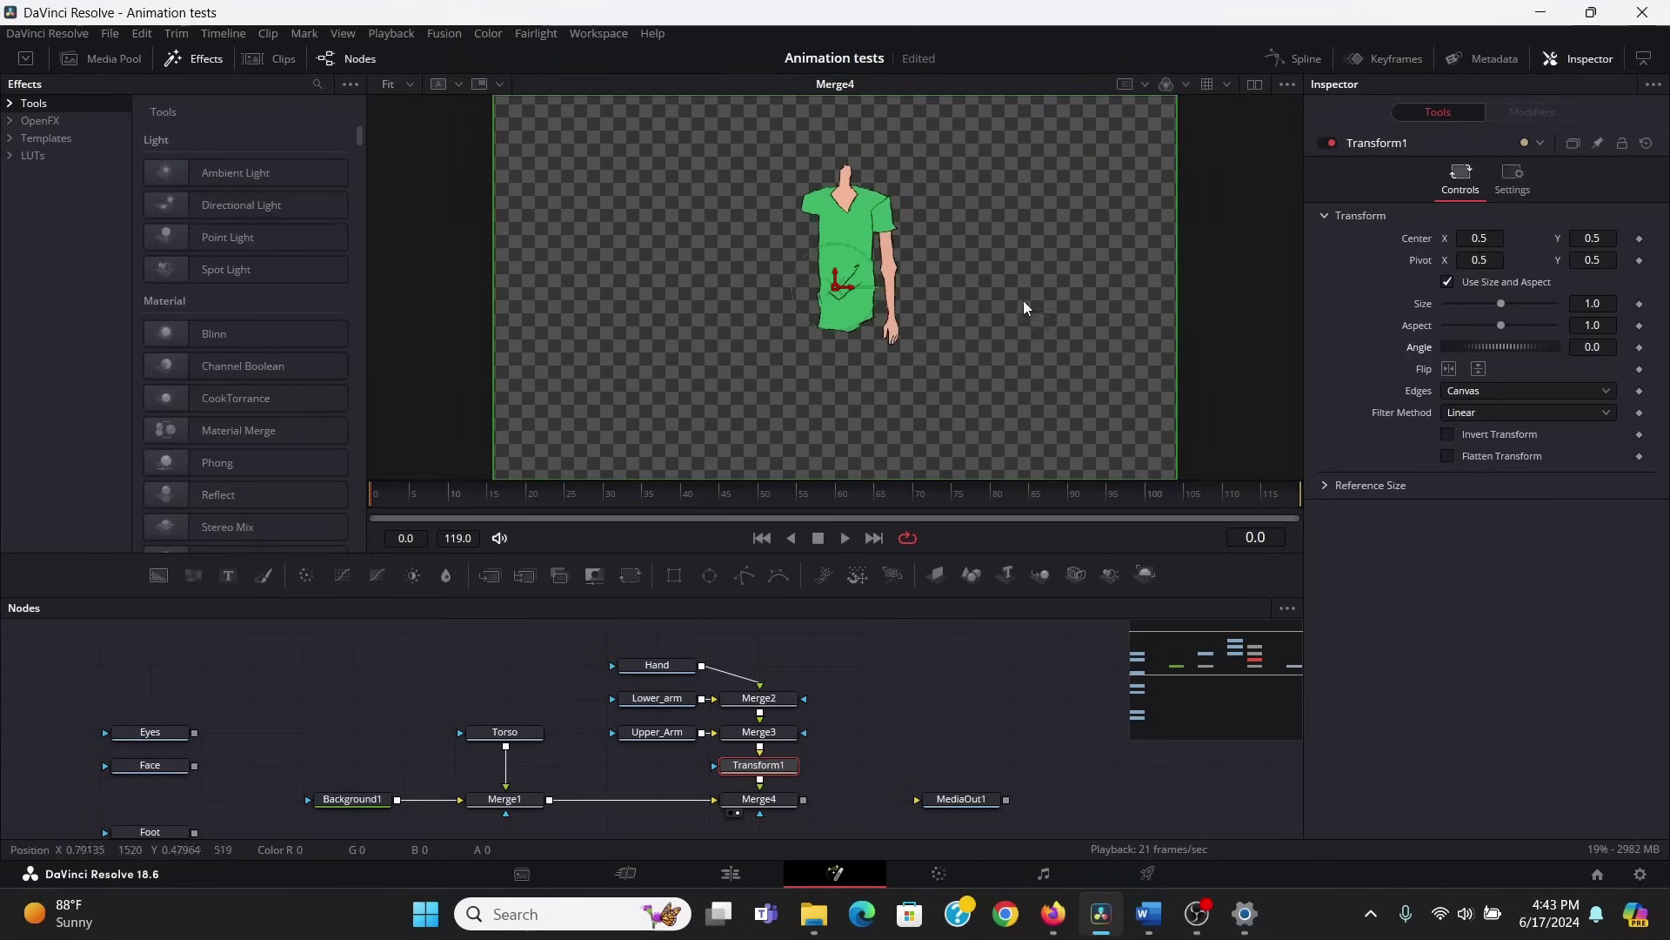
Try the arm's pivot on the hand, test an angle of about -15.2 and reset the angle to 0
scroll(948, 269, up, 3)
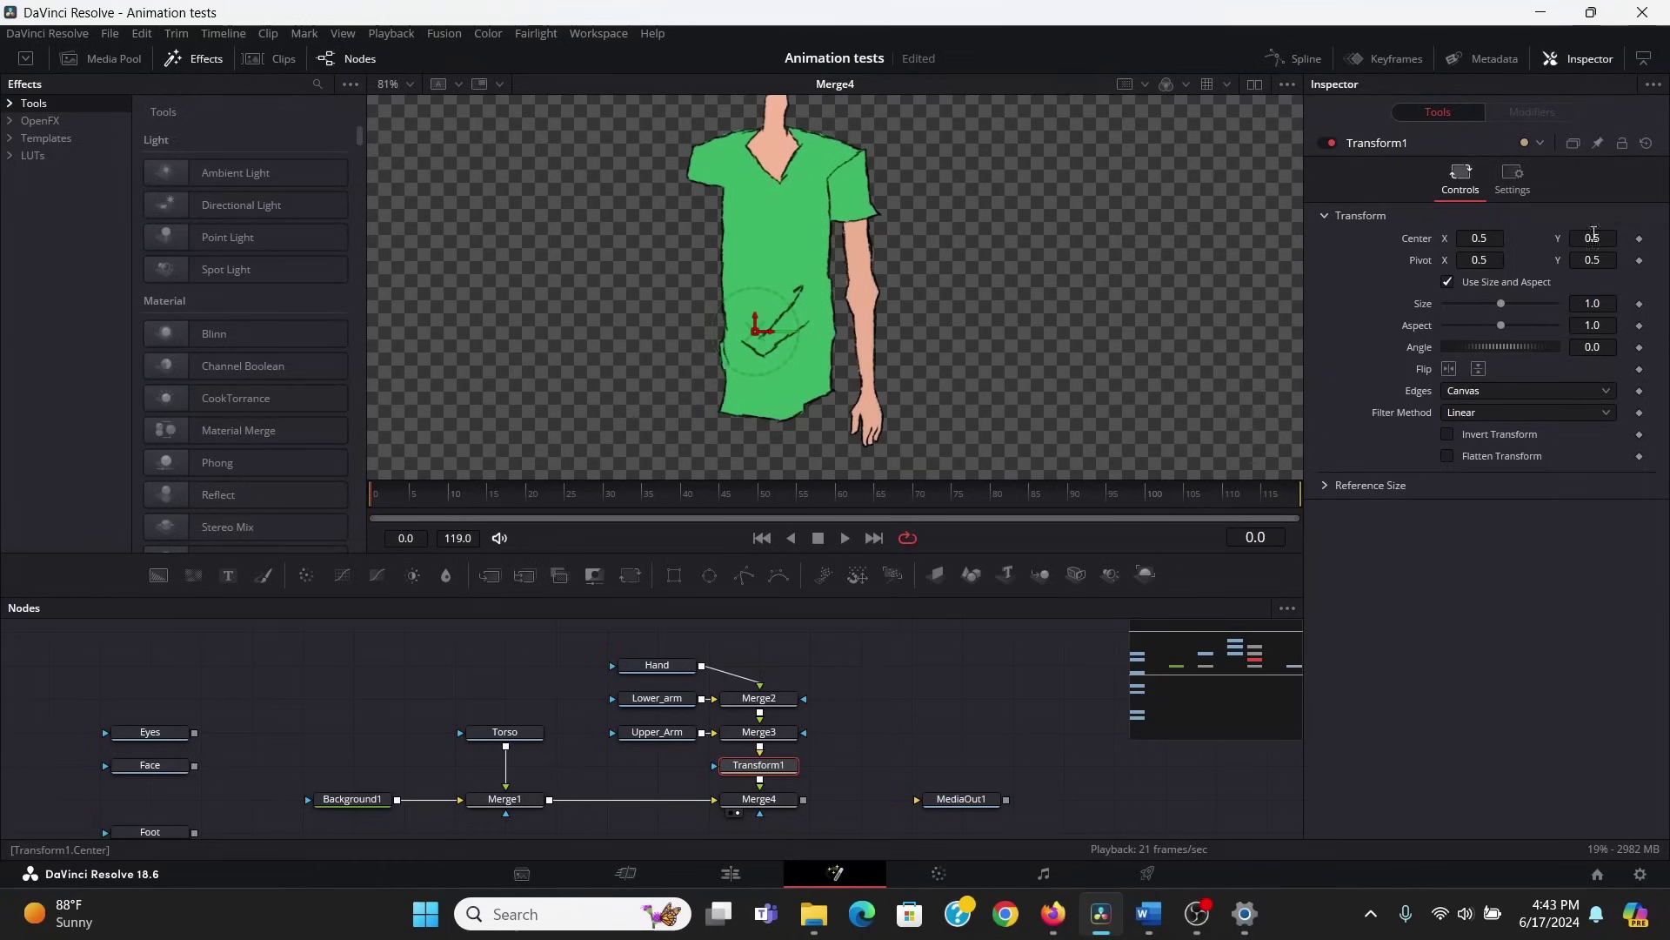
mouse_move(757, 329)
mouse_down()
mouse_move(754, 242)
mouse_move(806, 231)
mouse_move(757, 279)
mouse_move(910, 230)
mouse_move(895, 244)
mouse_move(922, 274)
mouse_move(881, 402)
mouse_up()
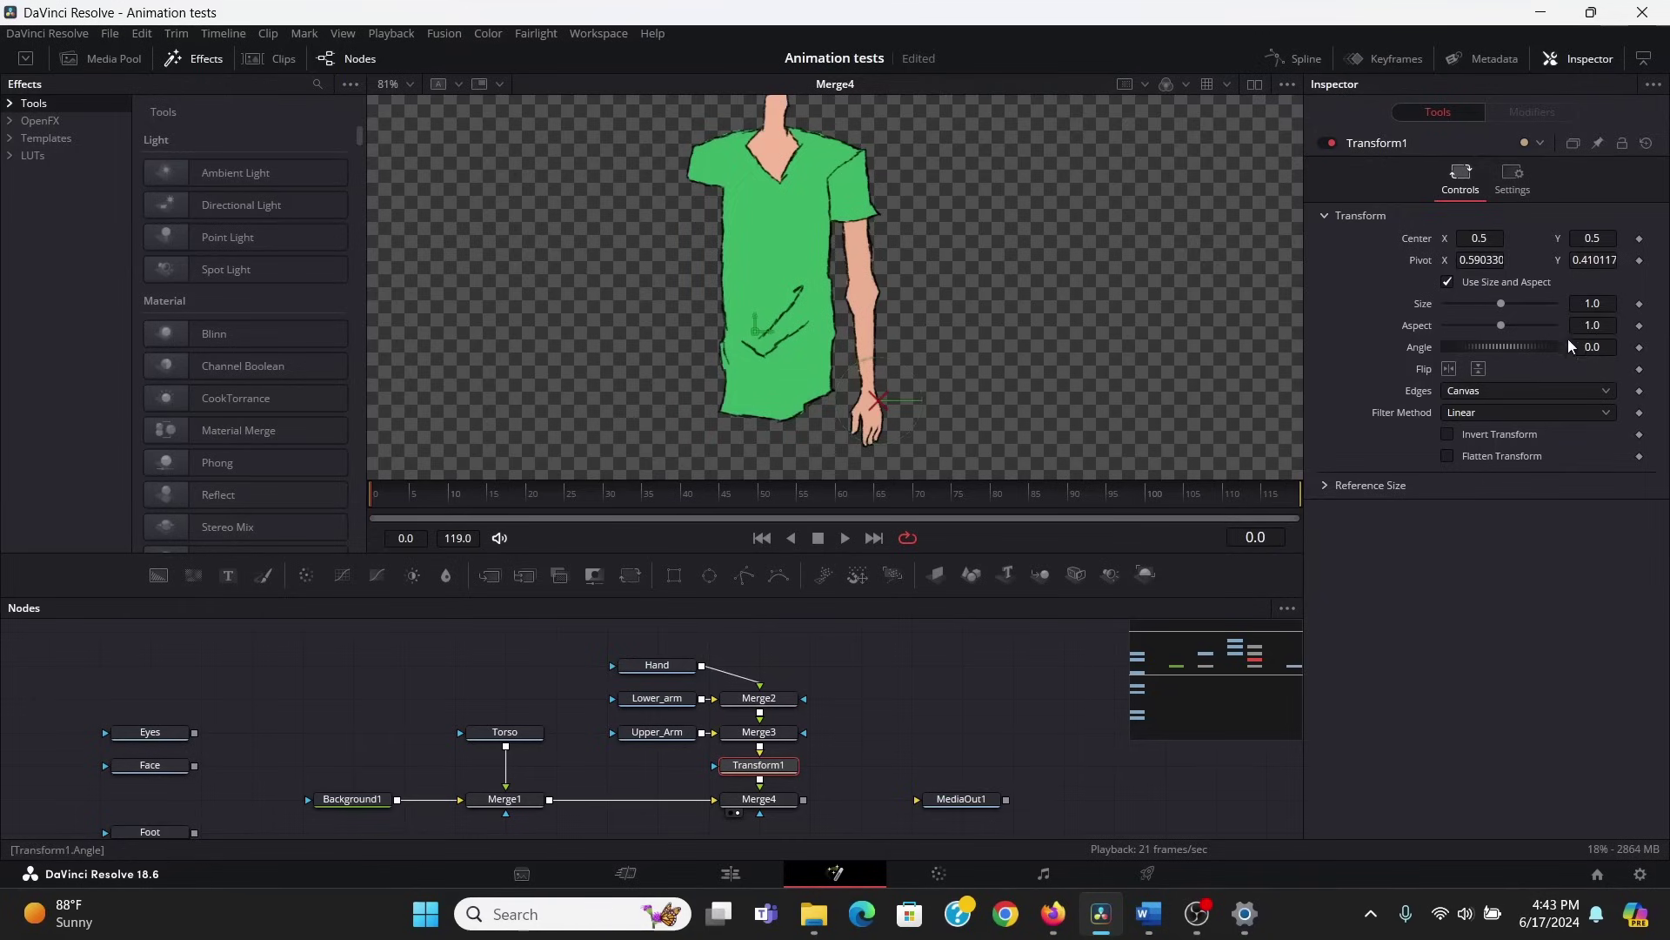
drag(1556, 346, 1501, 346)
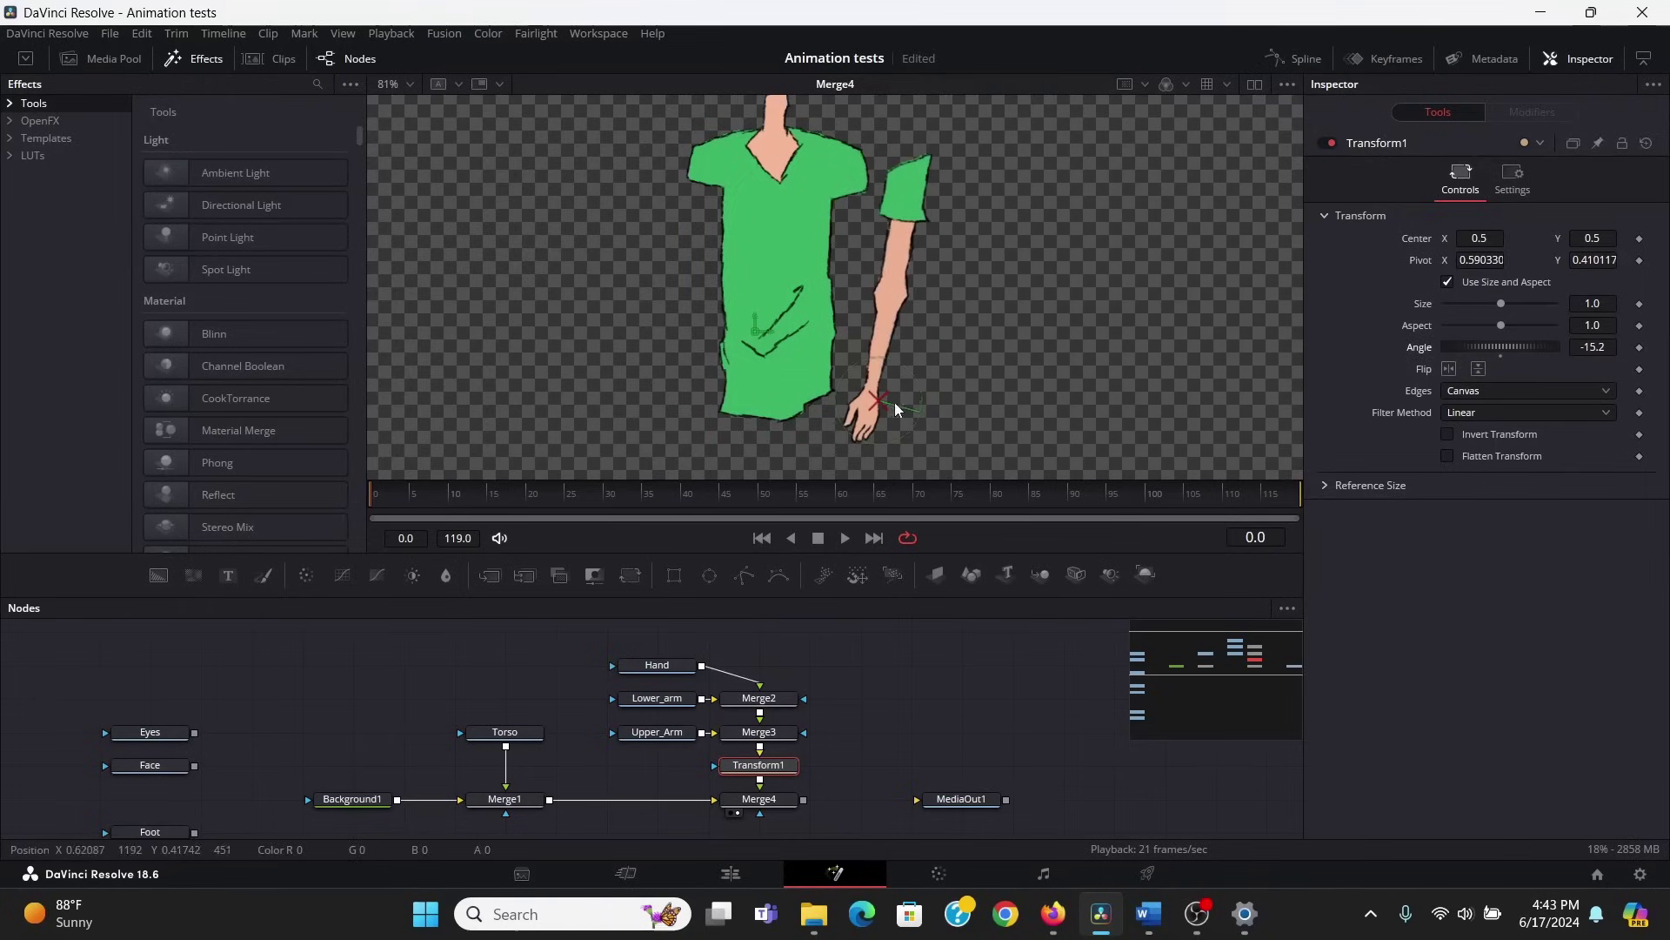
double_click(1501, 355)
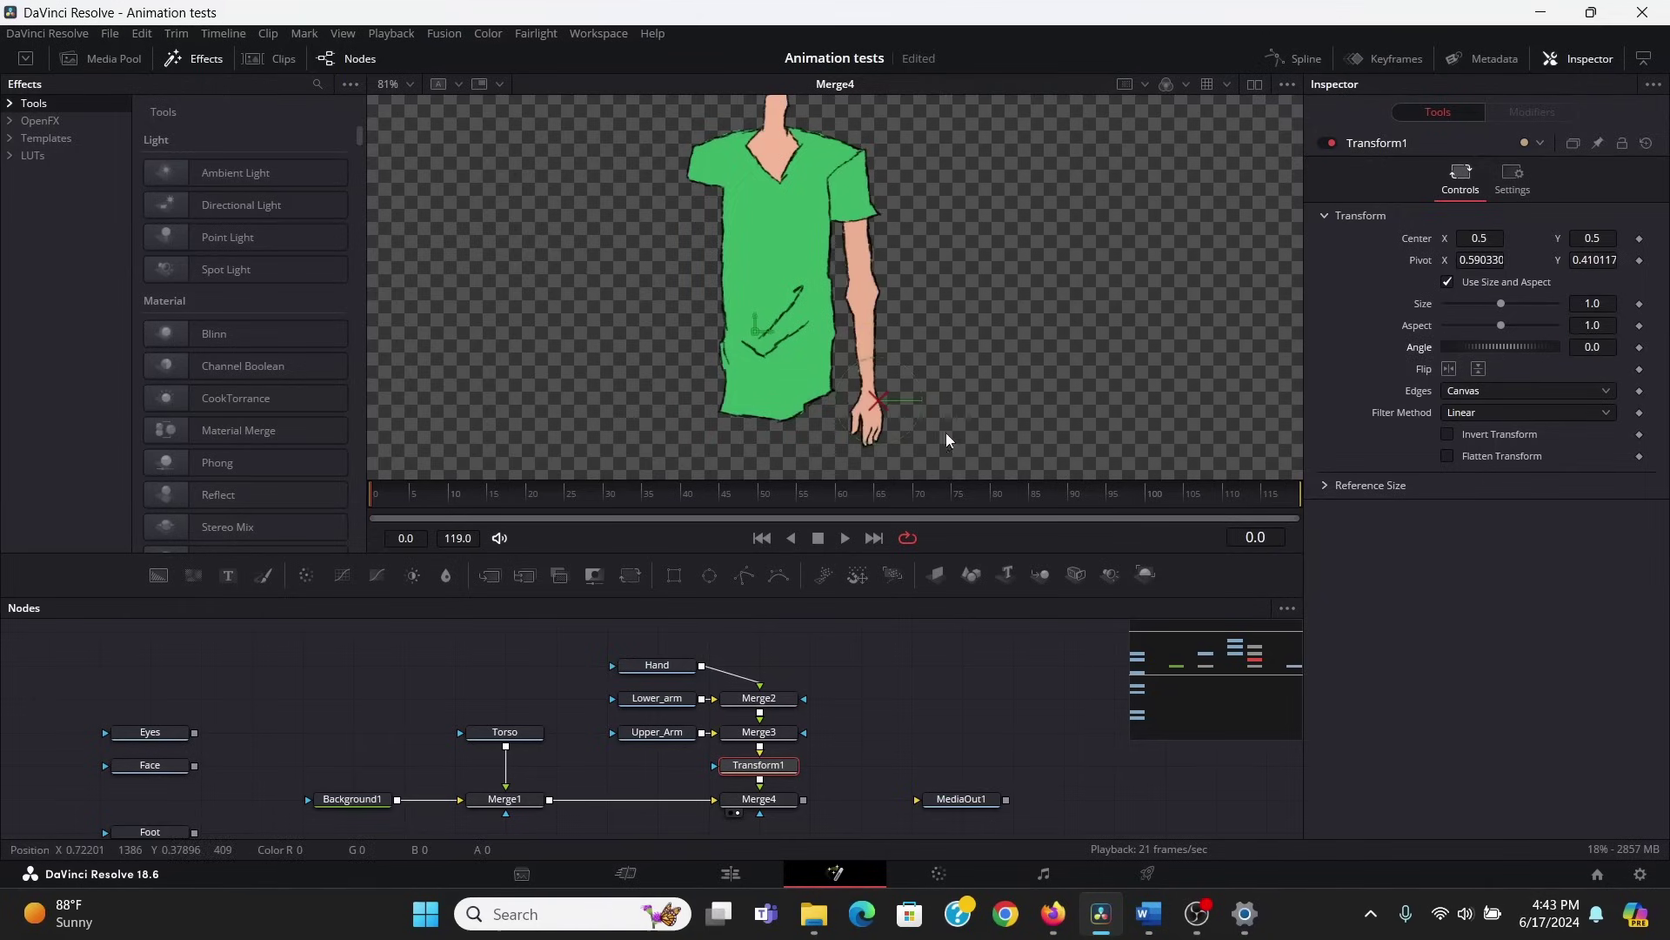
Place Transform1's pivot on the shoulder at about X 0.566, Y 0.719, and test the arm's rotation before resetting the angle to 0
drag(883, 400, 849, 171)
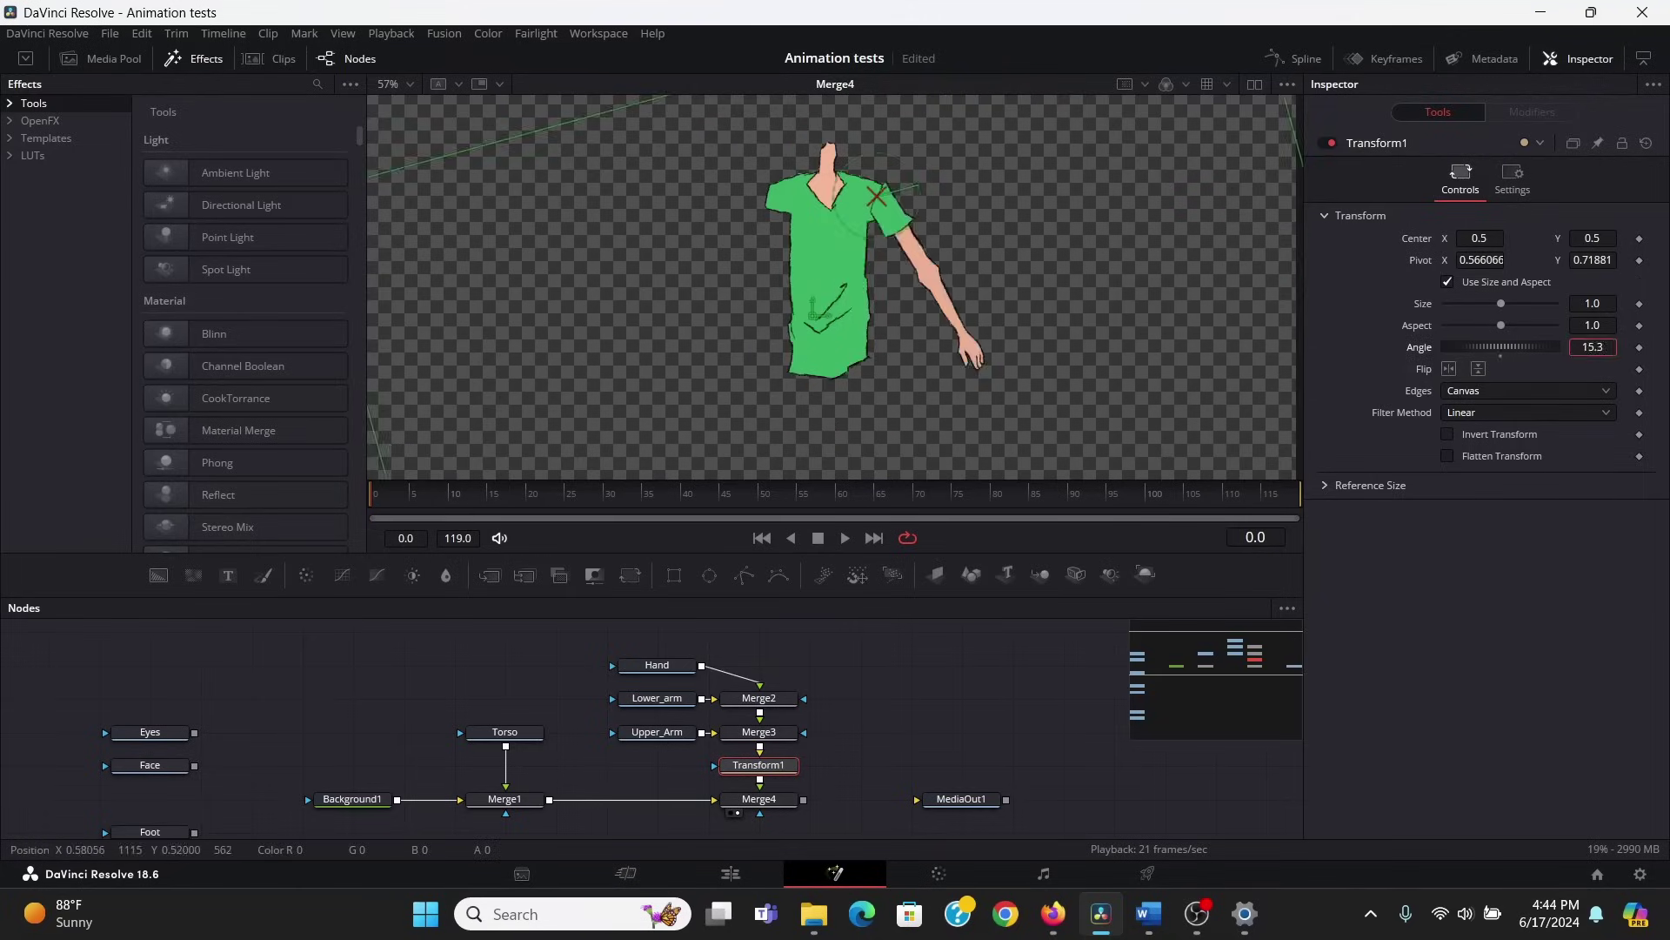
mouse_move(1502, 347)
mouse_down()
mouse_move(1526, 347)
mouse_move(1506, 347)
mouse_up()
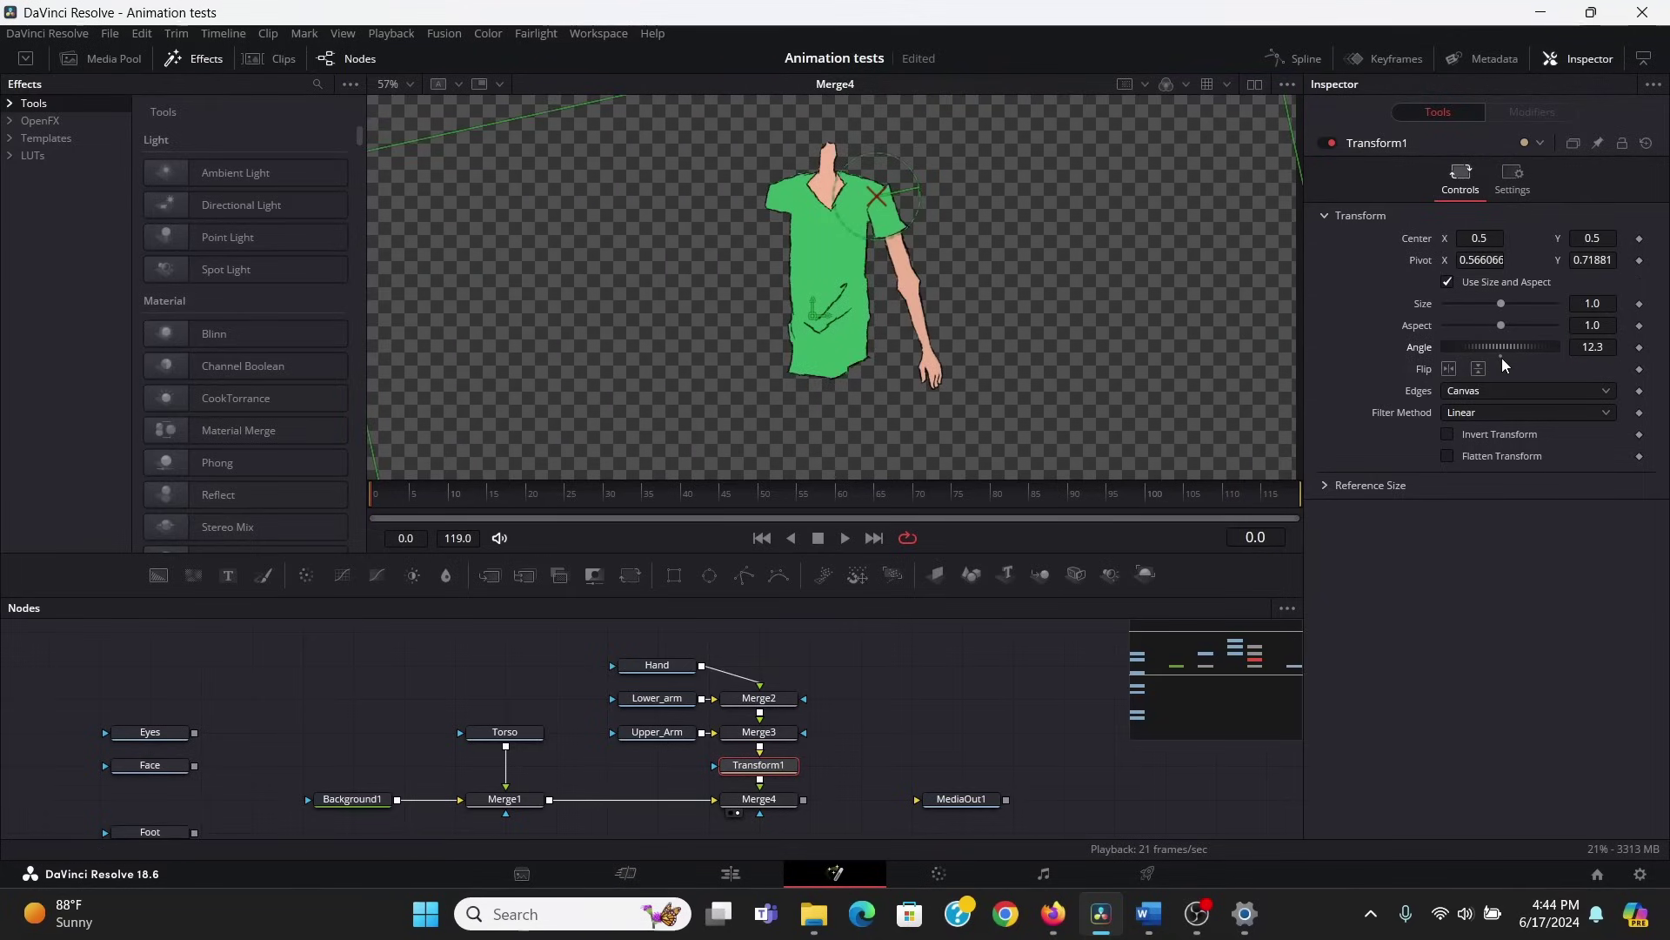
double_click(1501, 348)
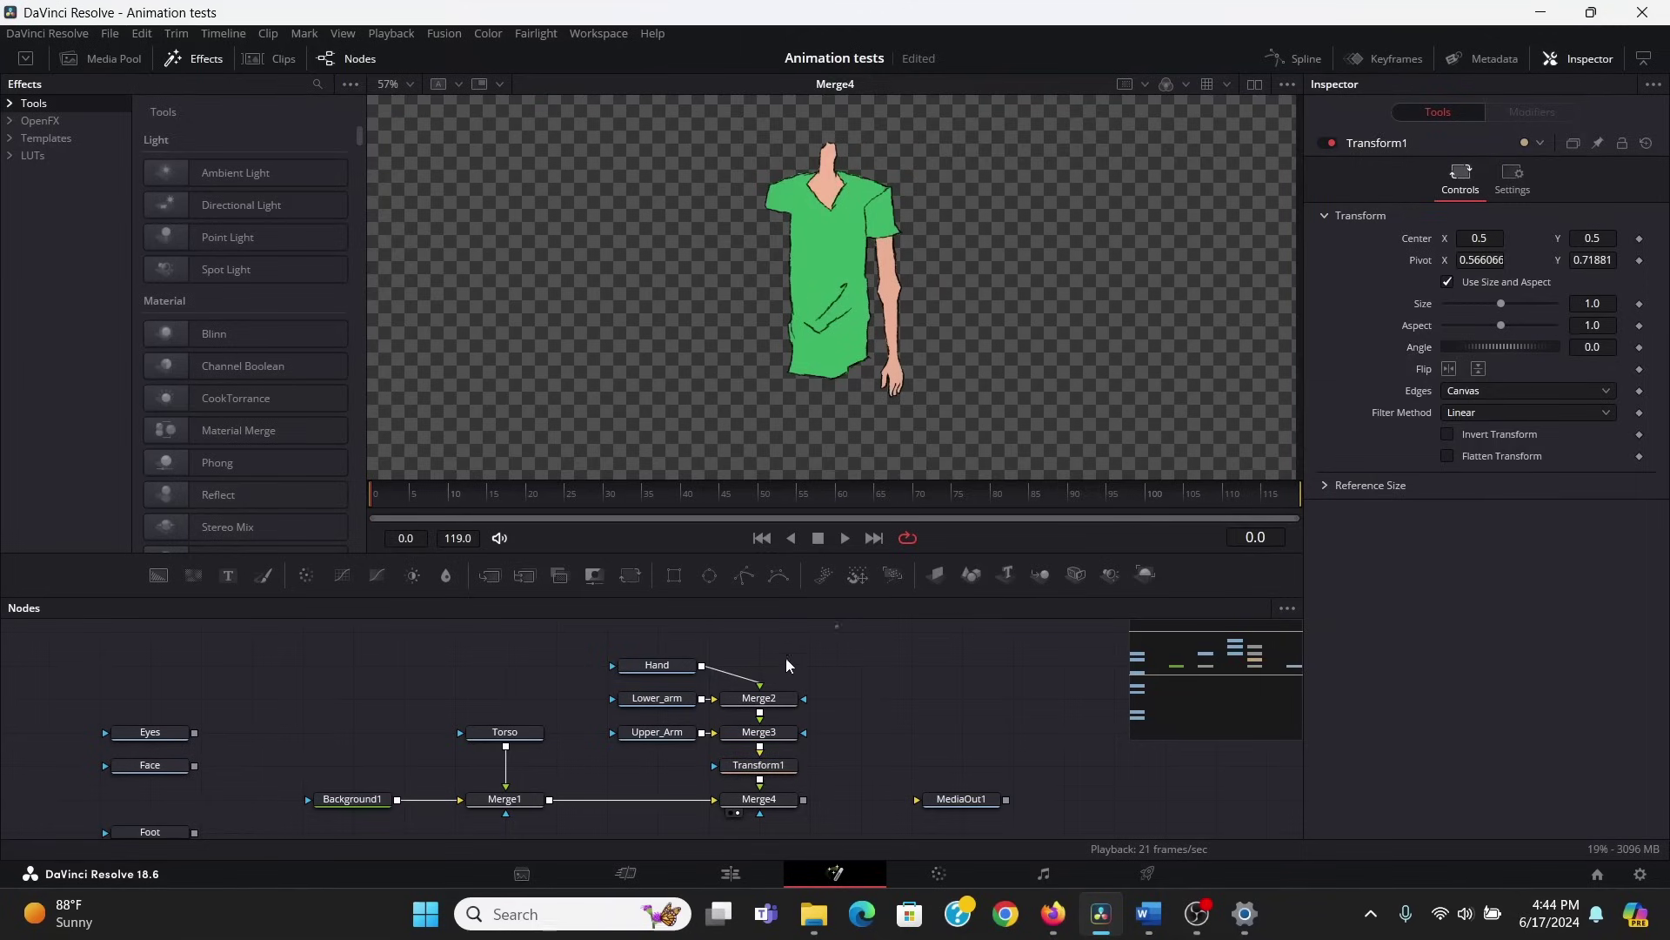
Move the Hand, Lower_arm and Merge2 nodes up and insert a Transform node between Merge2 and Merge3
drag(787, 659, 619, 718)
drag(765, 698, 766, 665)
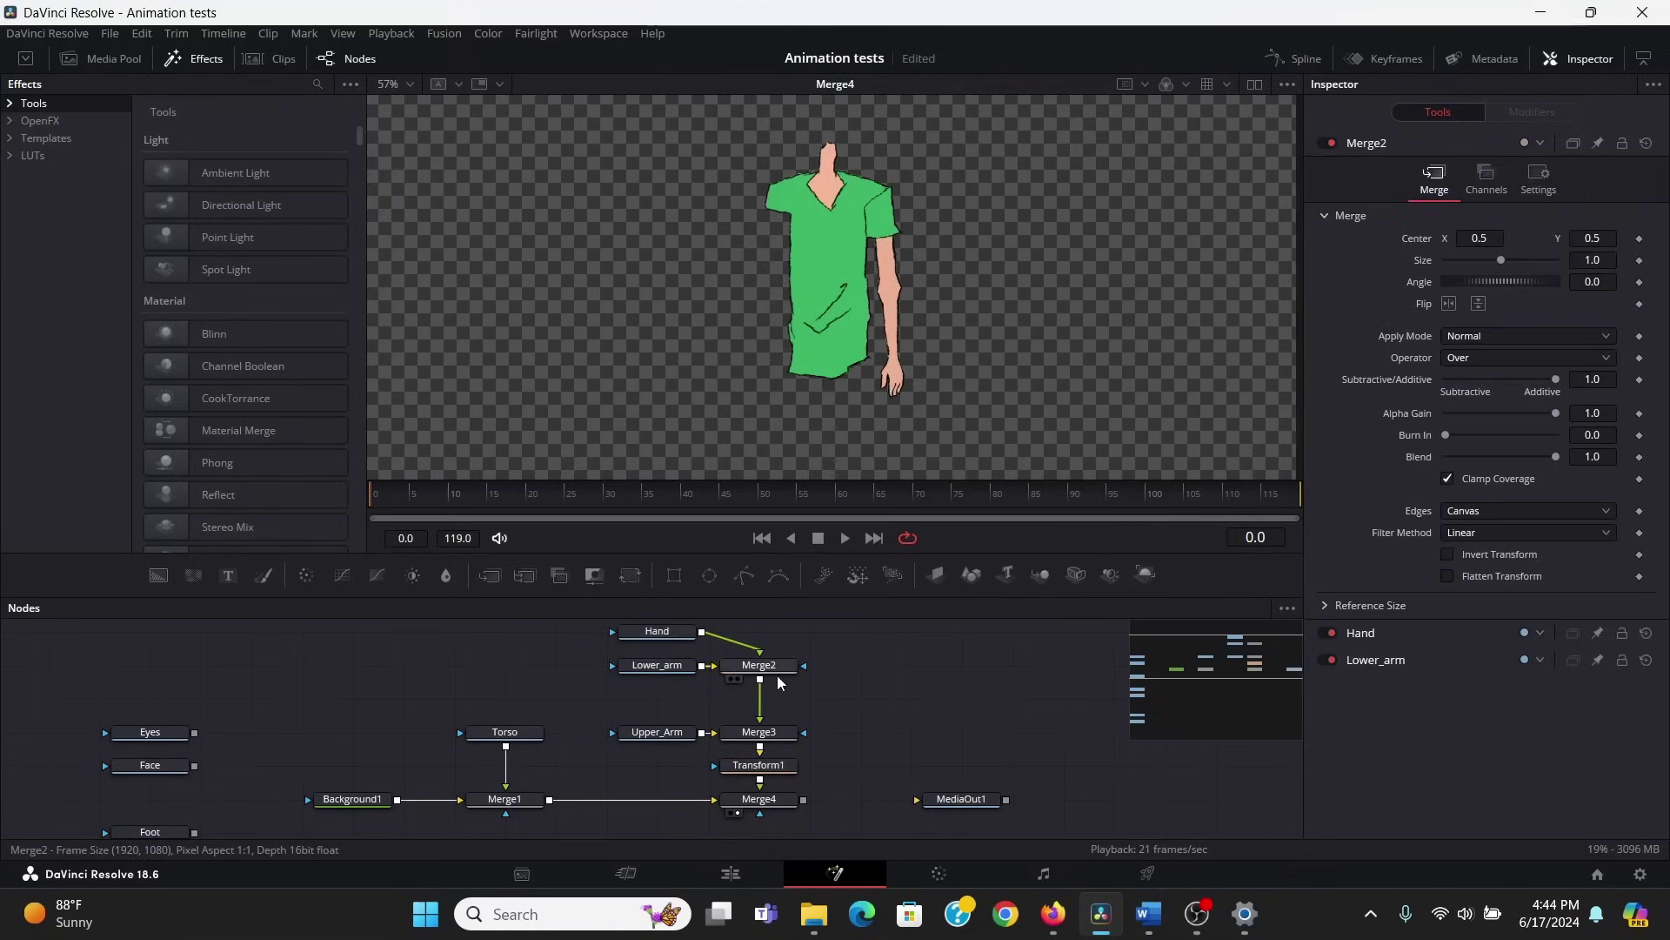
key(shift+space)
text(trans)
key(Return)
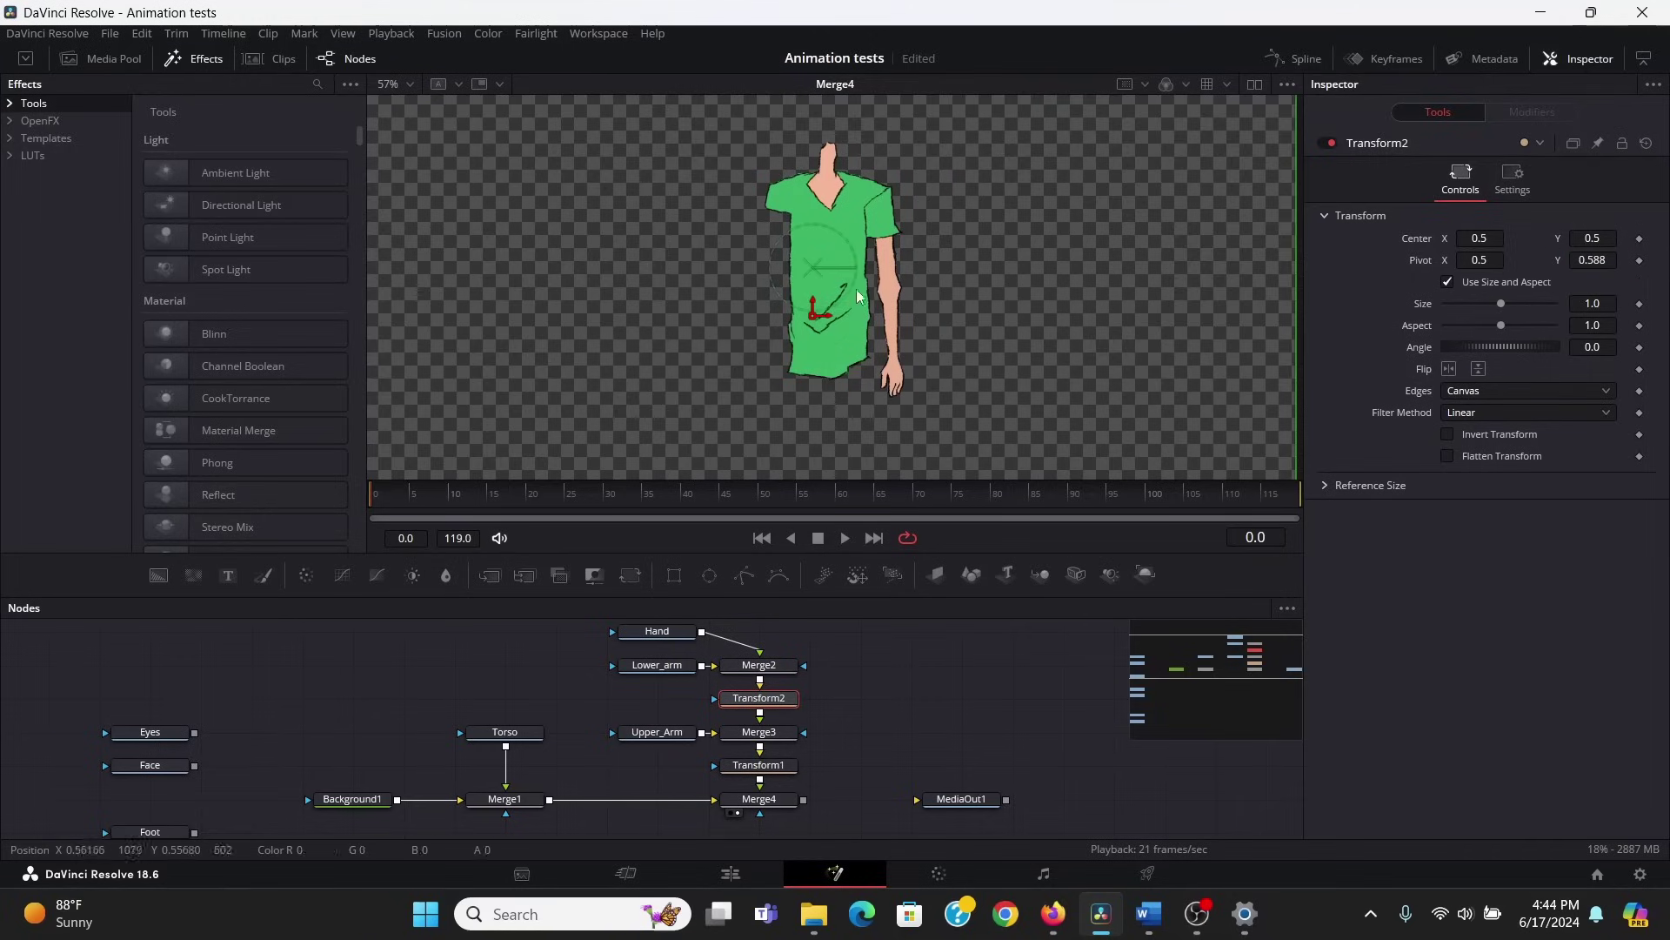
Isolate the forearm in the viewer, place Transform2's pivot on the elbow at about X 0.579, Y 0.552, and test its rotation
scroll(816, 252, up, 3)
drag(794, 328, 948, 282)
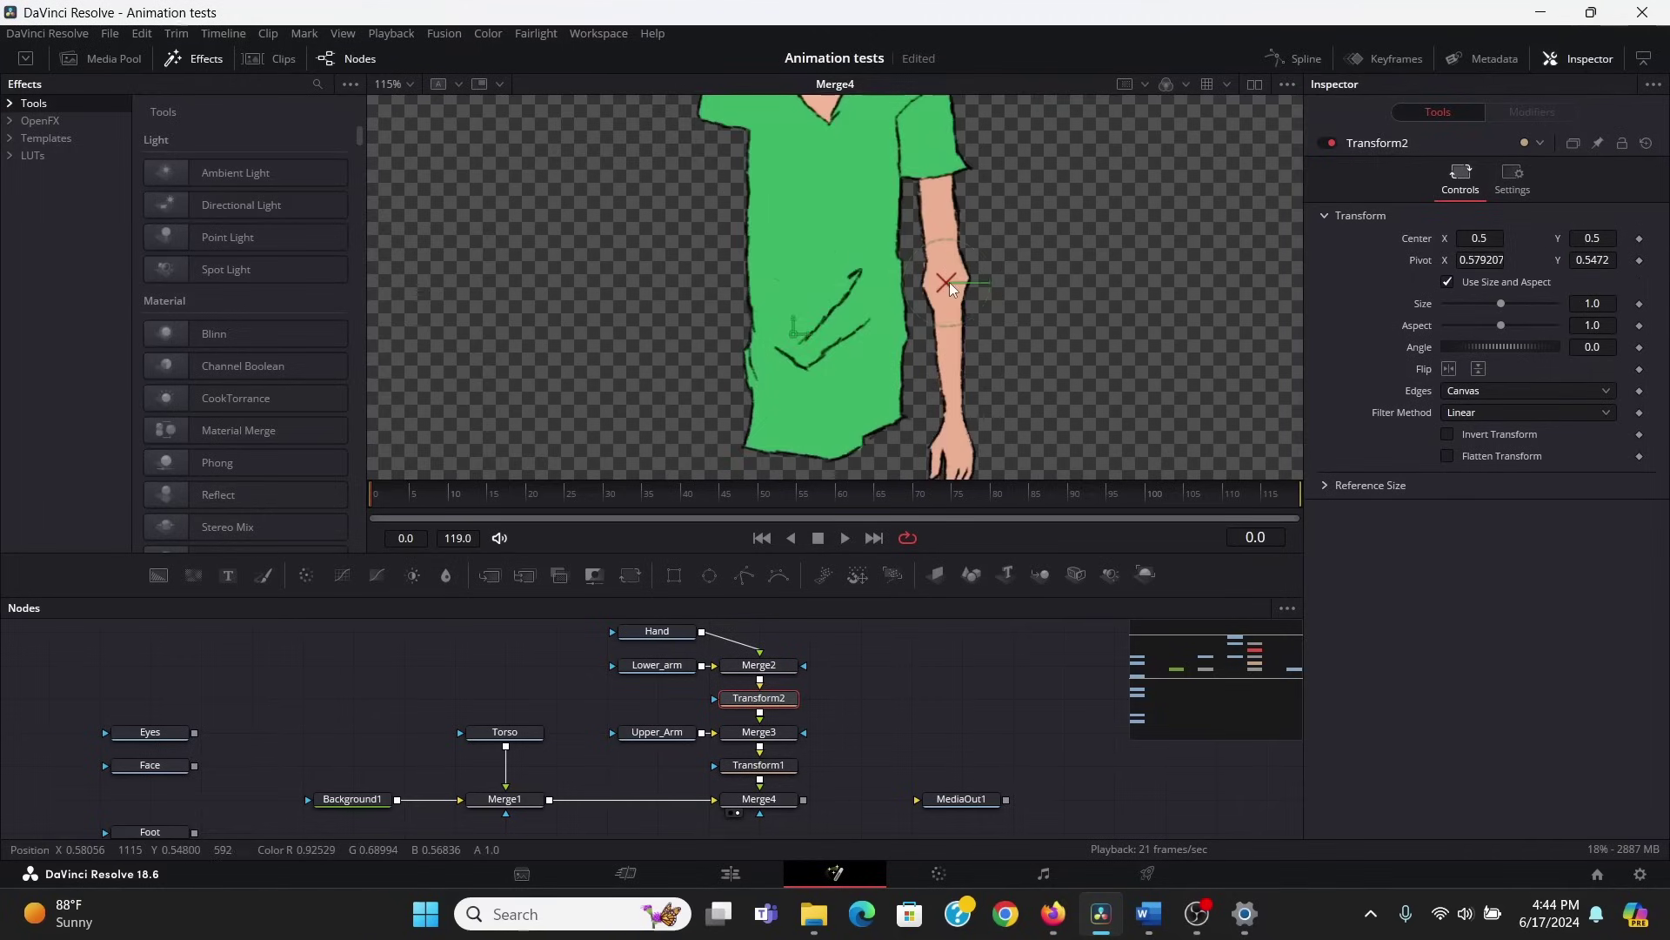
key(2)
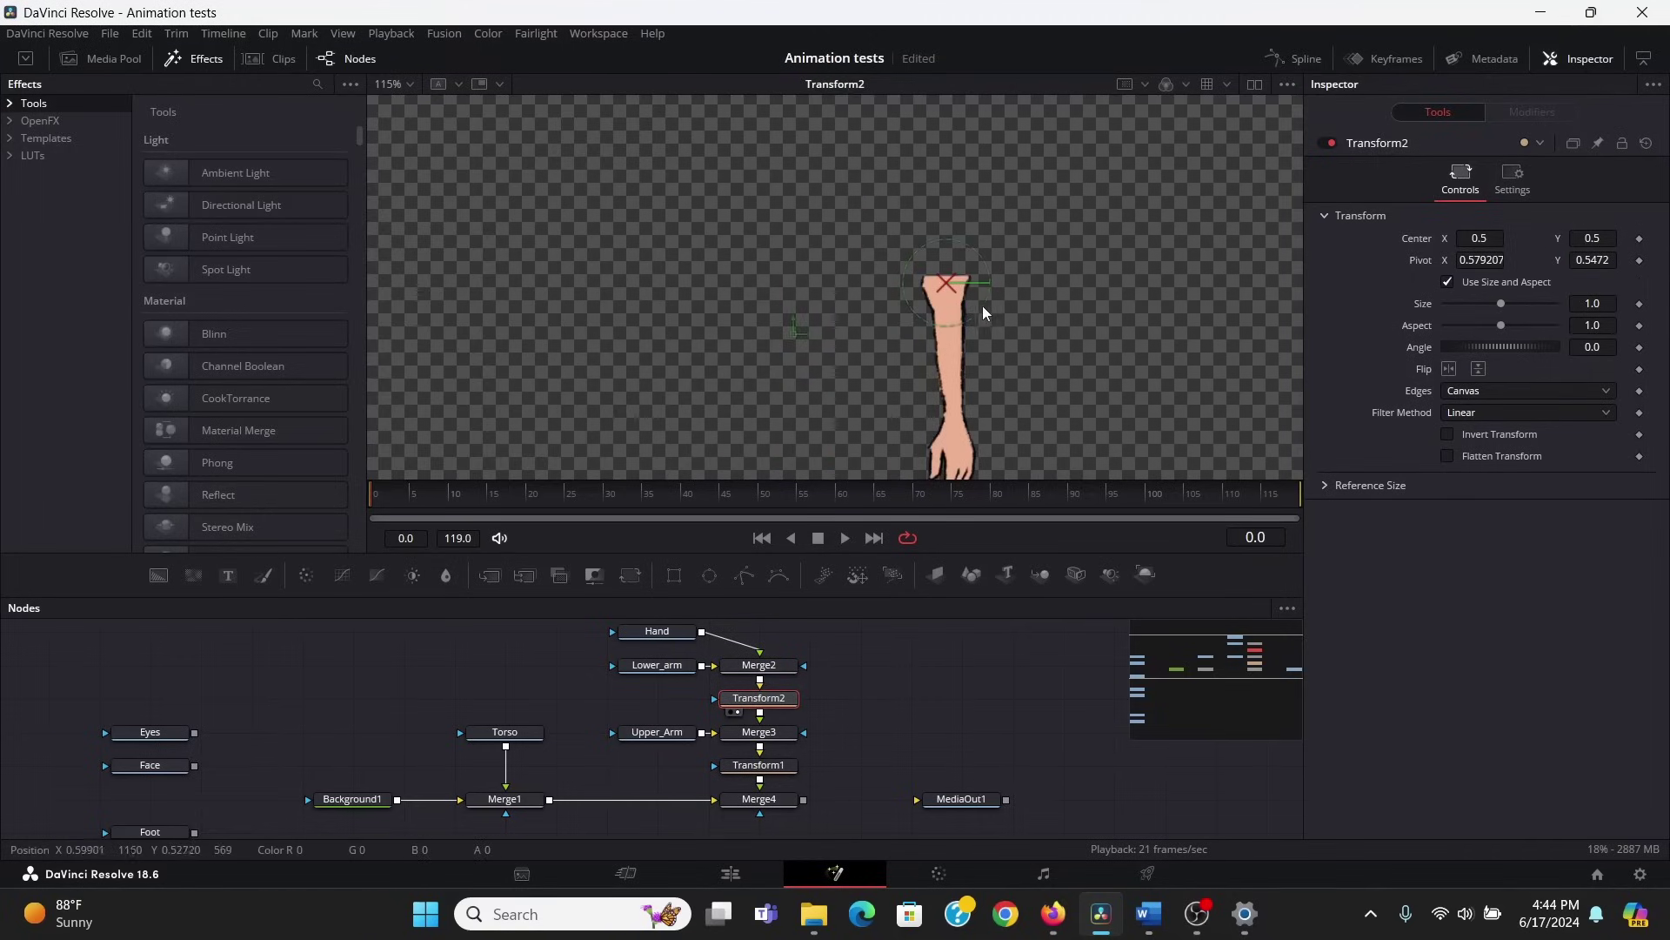
scroll(983, 305, up, 3)
drag(910, 263, 910, 251)
mouse_move(1503, 347)
mouse_down()
mouse_move(1463, 347)
mouse_move(1503, 347)
mouse_move(1480, 347)
mouse_up()
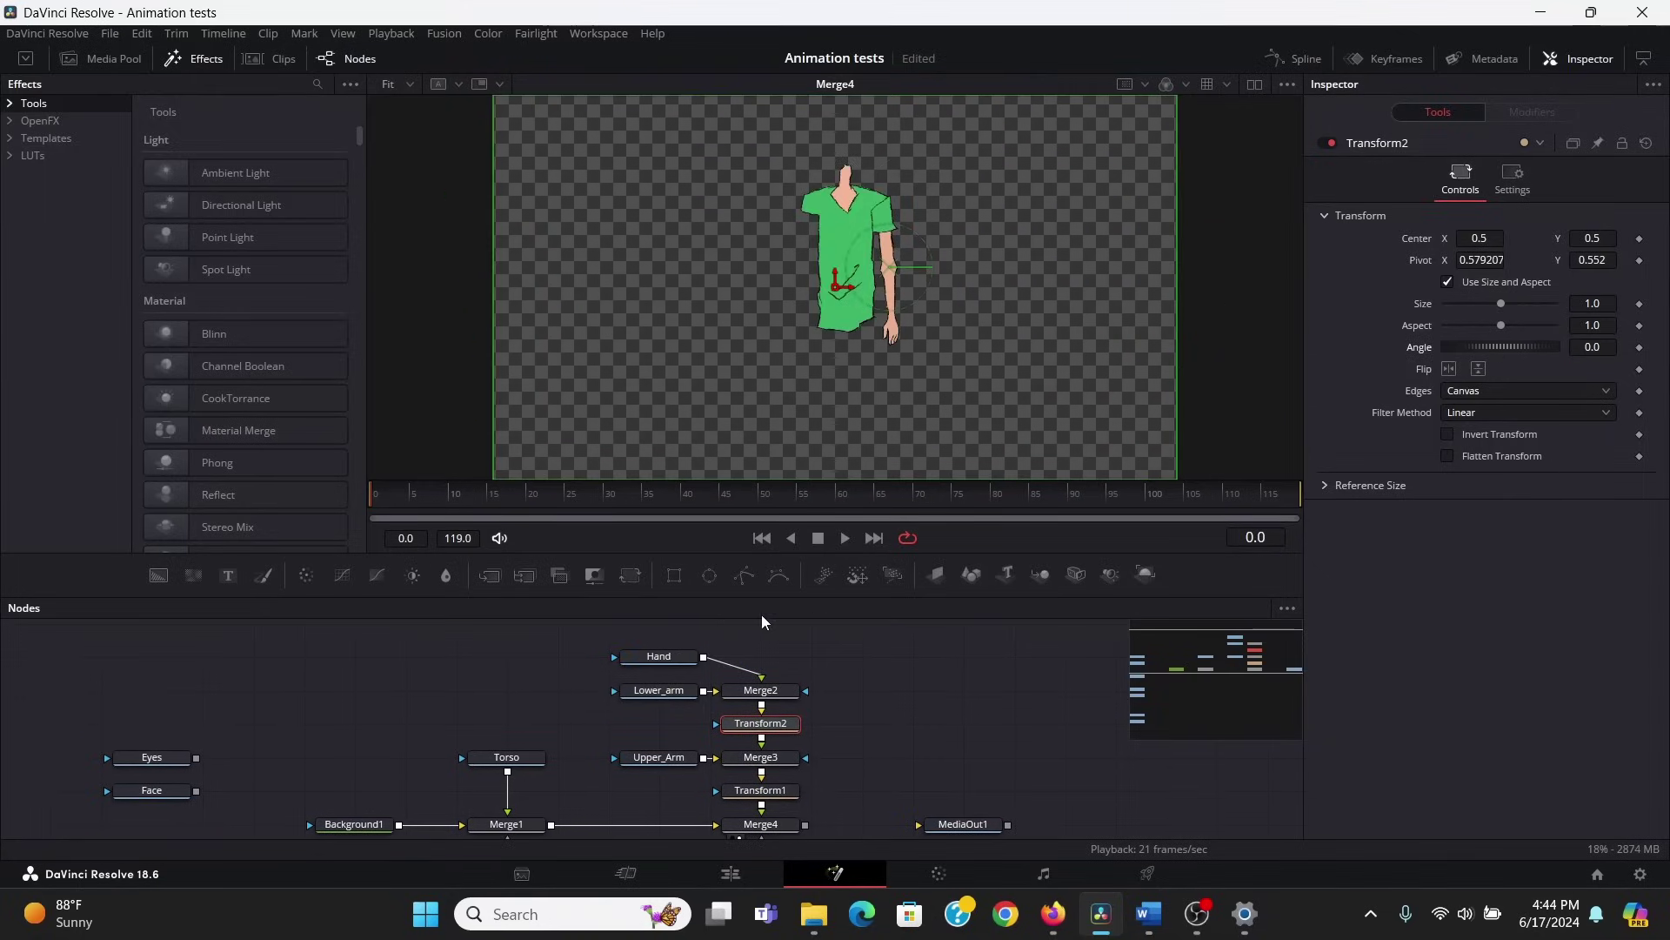
Insert a Transform node between the Hand node and Merge2
click(671, 655)
key(shift+space)
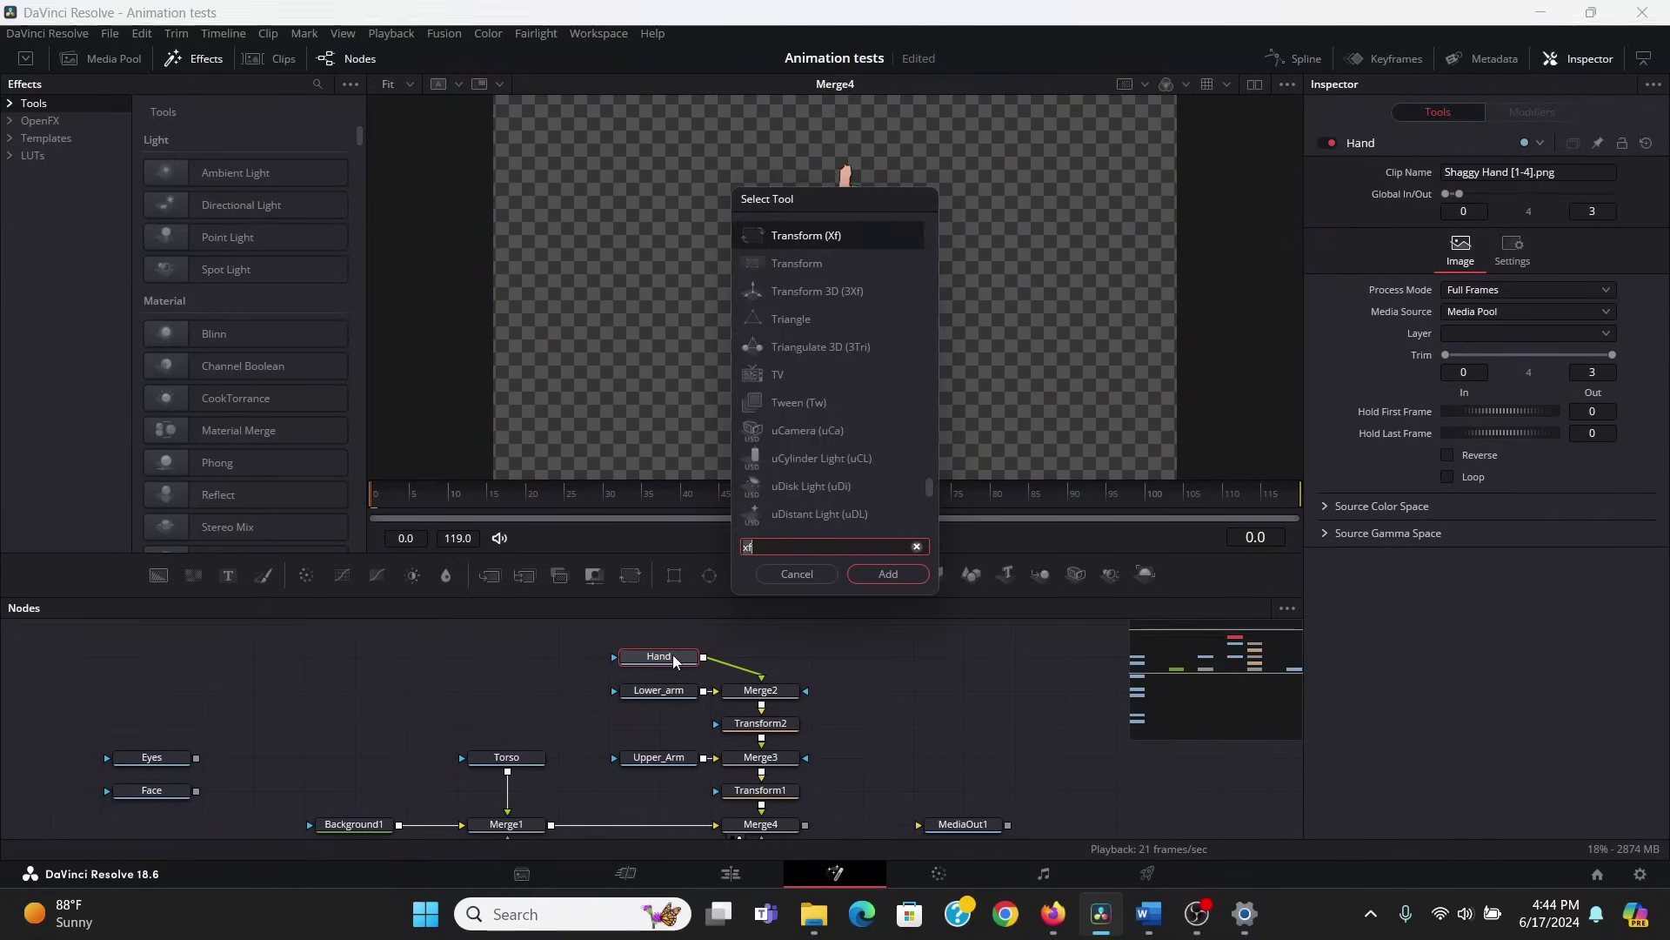
text(xf)
key(Return)
Check the rotation controls of the shoulder, elbow and hand Transform nodes in turn
click(760, 790)
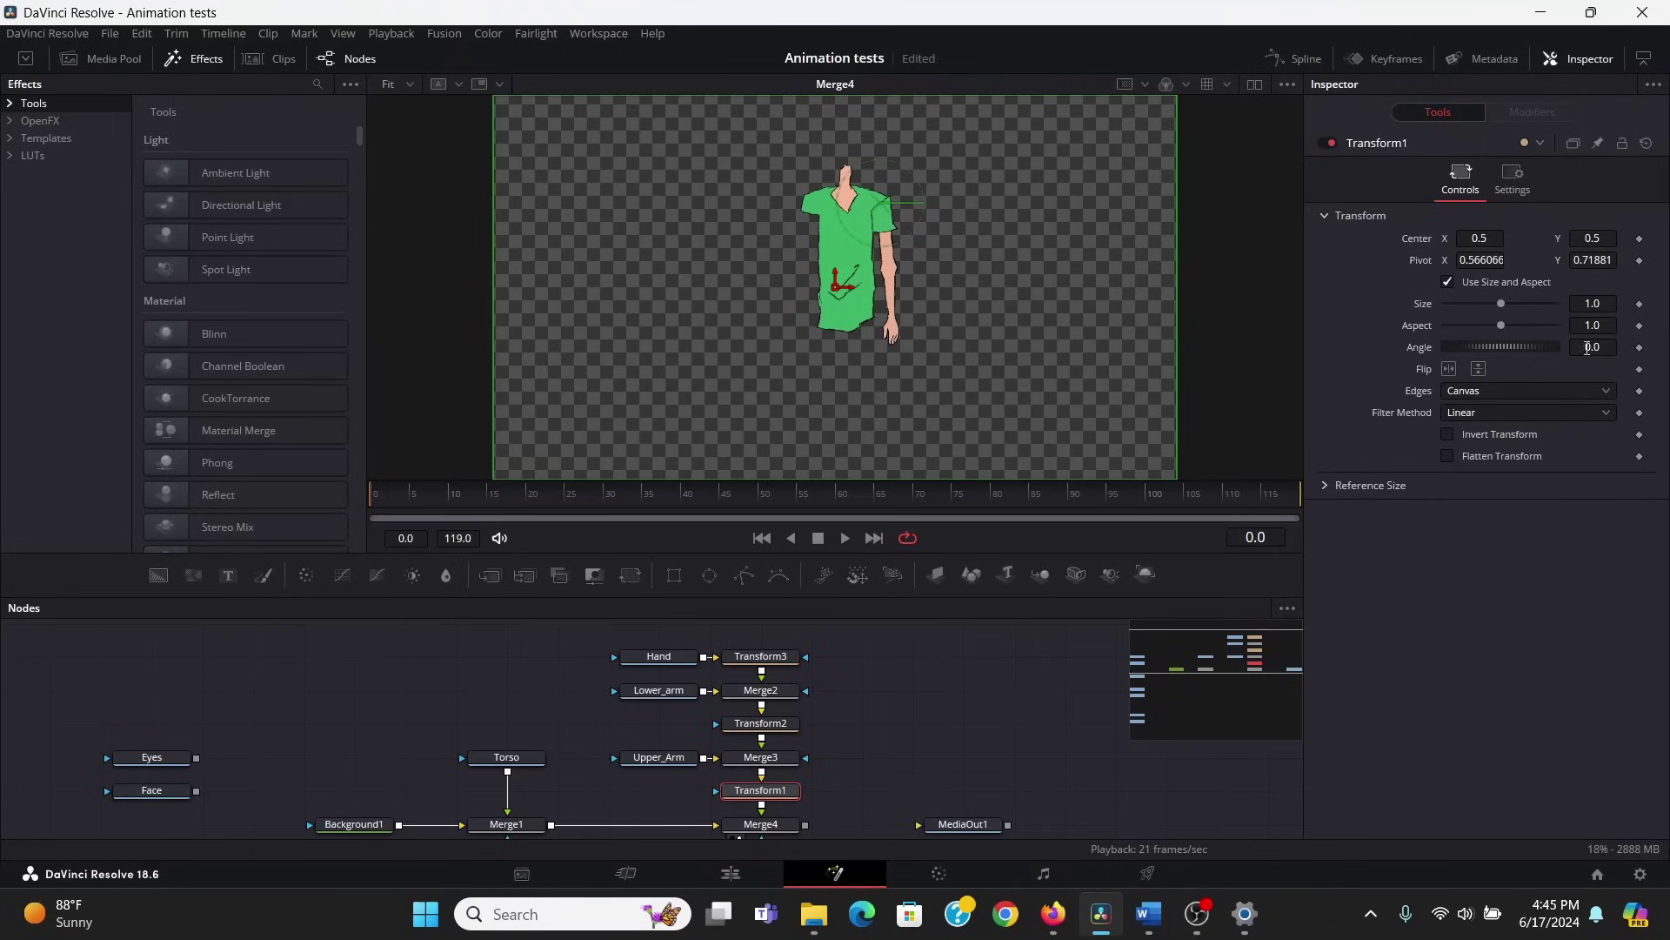
mouse_move(1588, 348)
mouse_down()
mouse_move(1612, 348)
mouse_move(1558, 347)
mouse_move(1593, 347)
mouse_up()
click(763, 725)
click(761, 656)
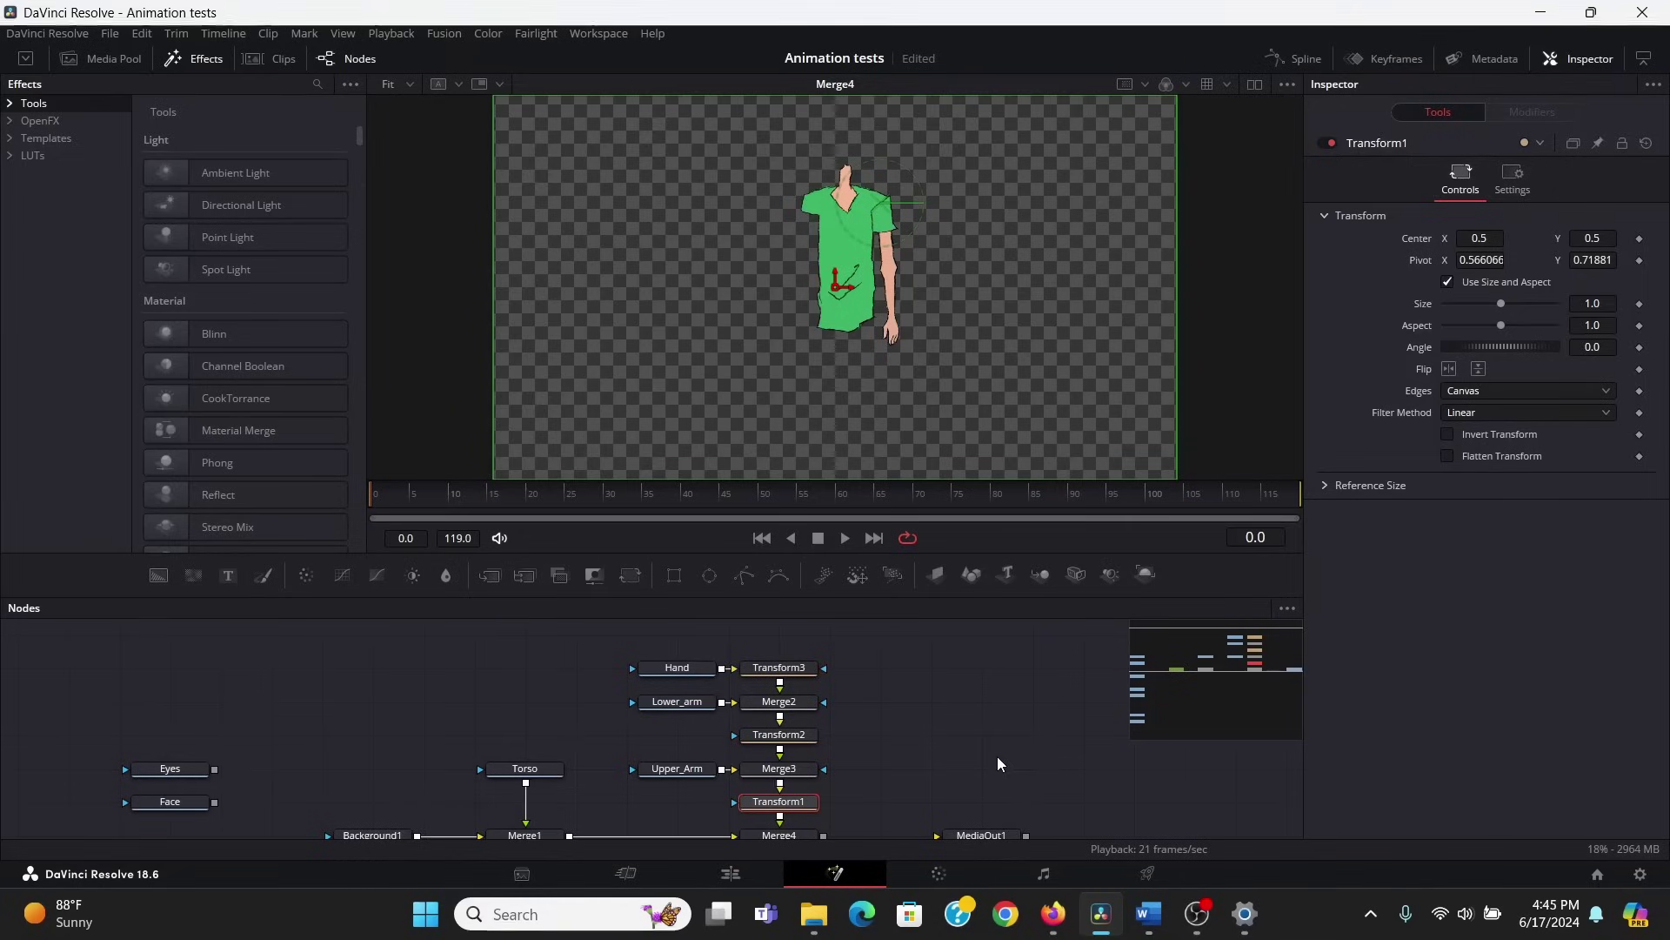
Preview the Hand image sequence alone, play and scrub through its first frames, and return the viewer to Merge4
click(684, 669)
key(2)
click(900, 742)
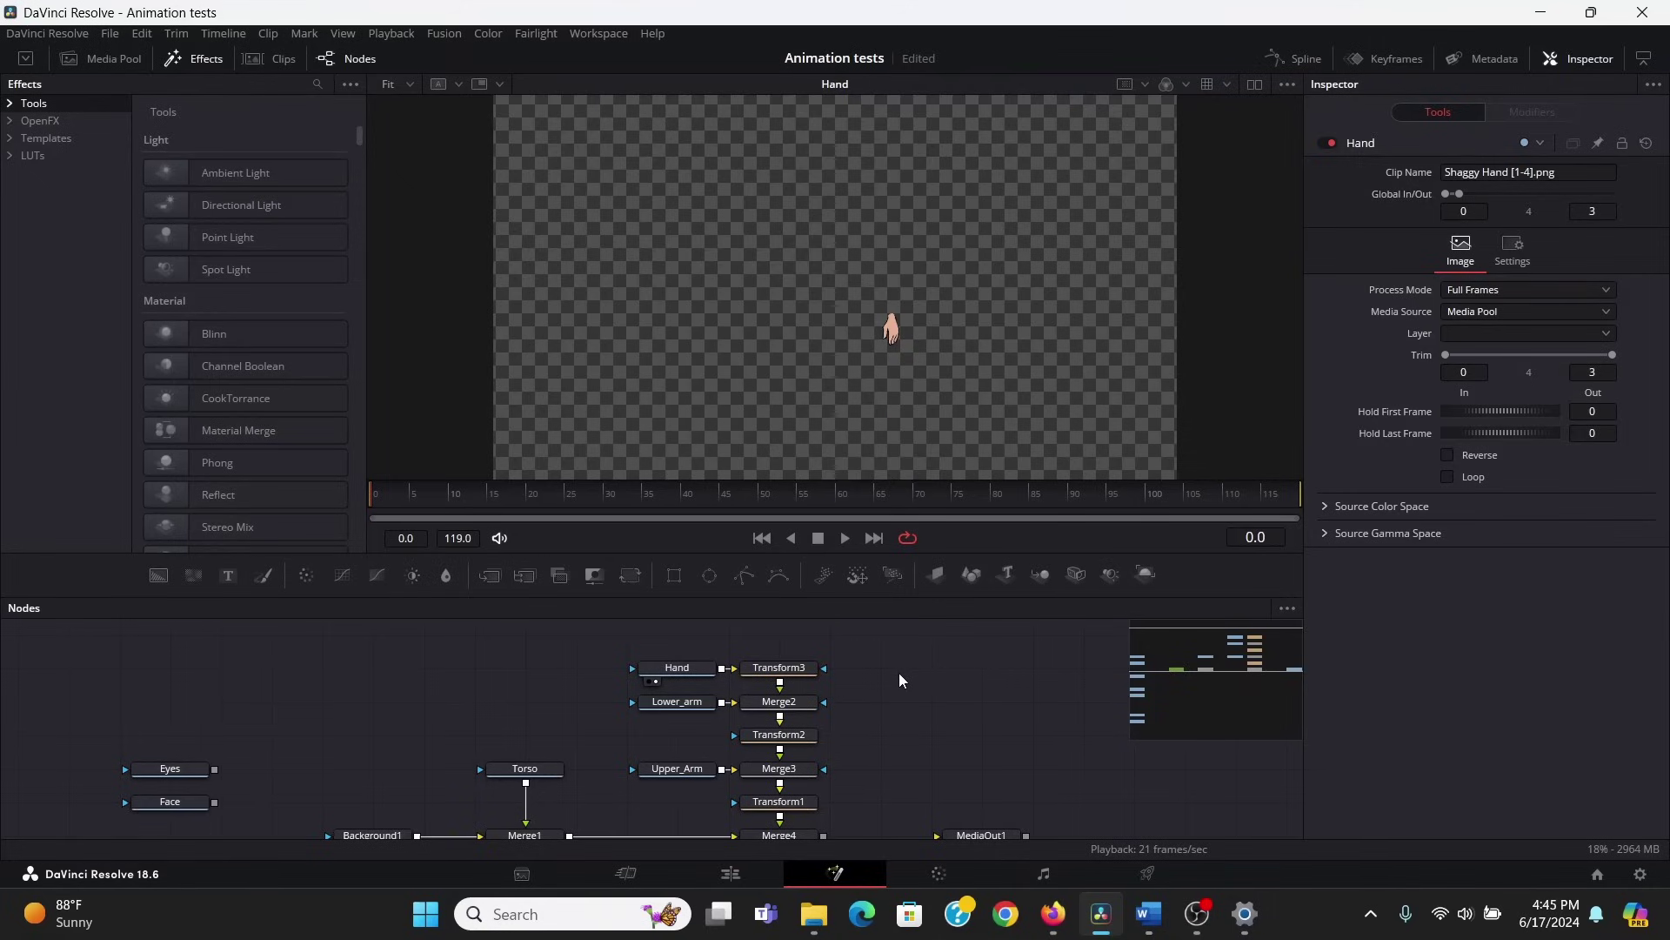
key(space)
click(376, 497)
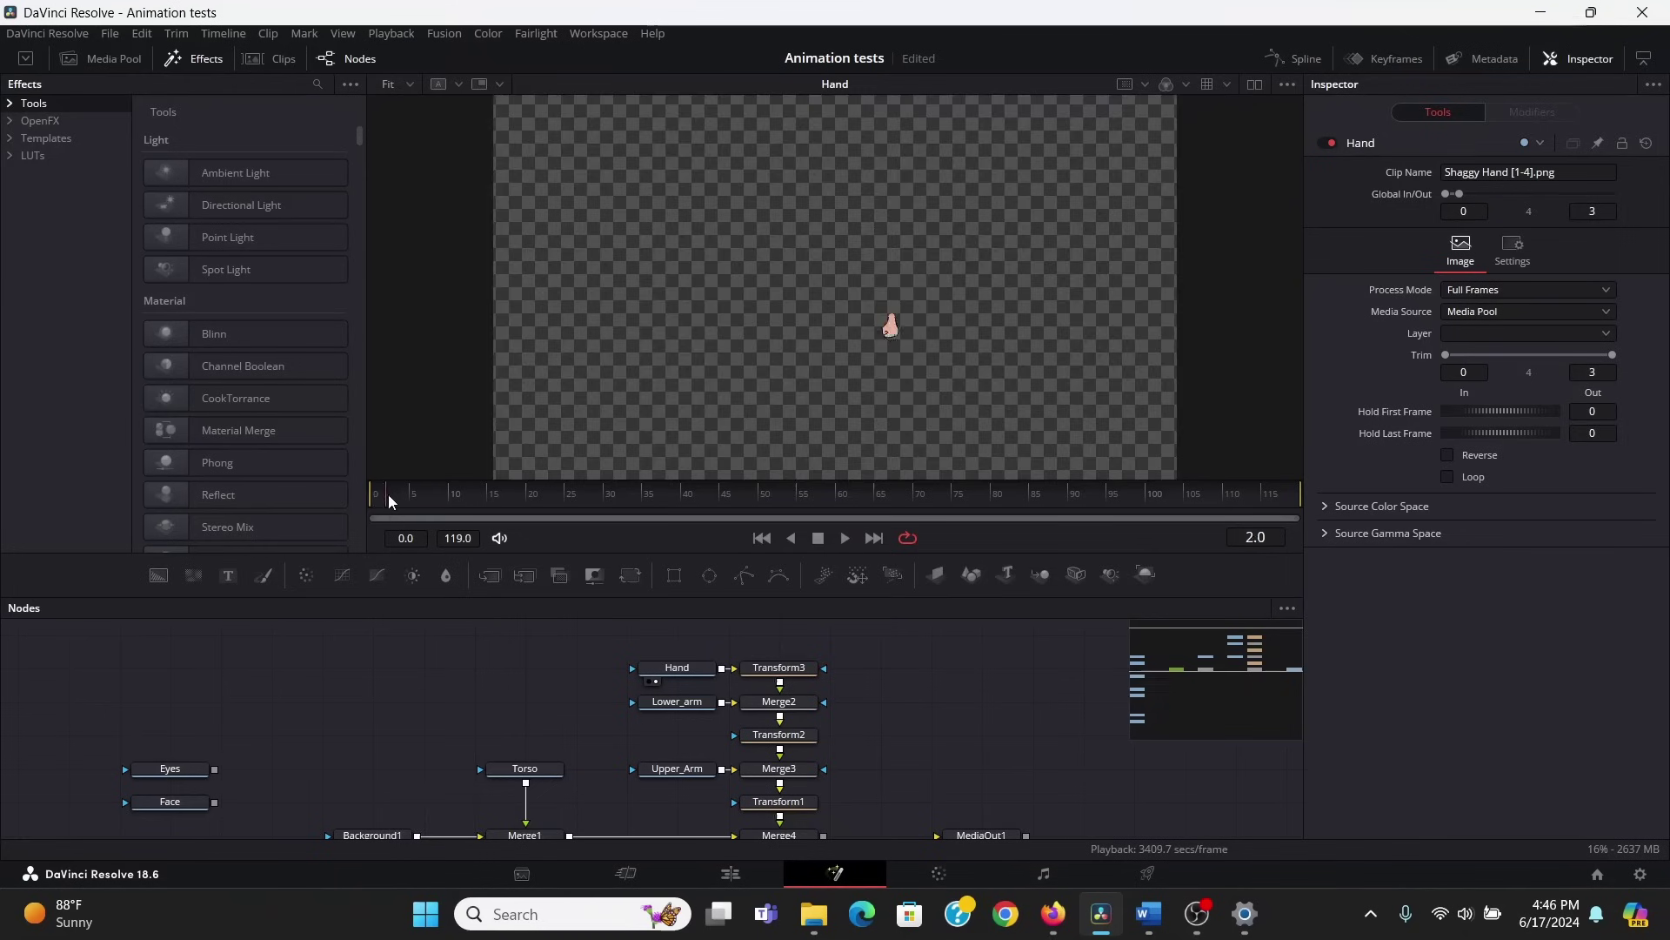
click(816, 832)
scroll(792, 809, down, 1)
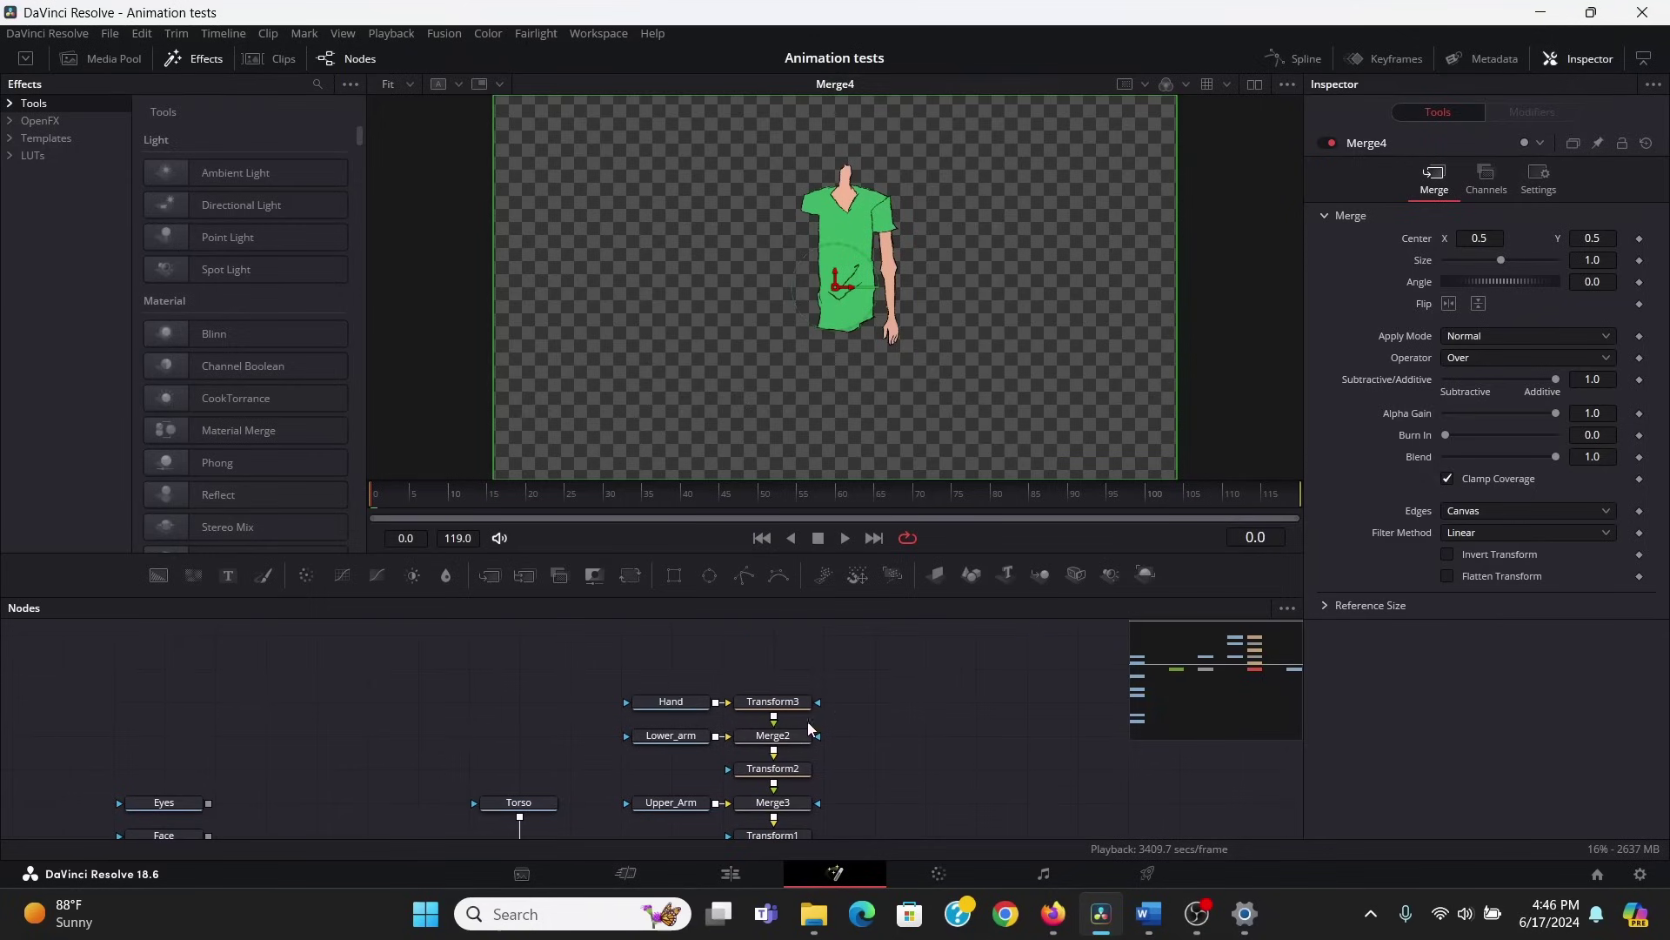
Move the Hand node away from Transform3 and insert a TimeSpeed node between them
click(581, 705)
key(shift+space)
text(ts)
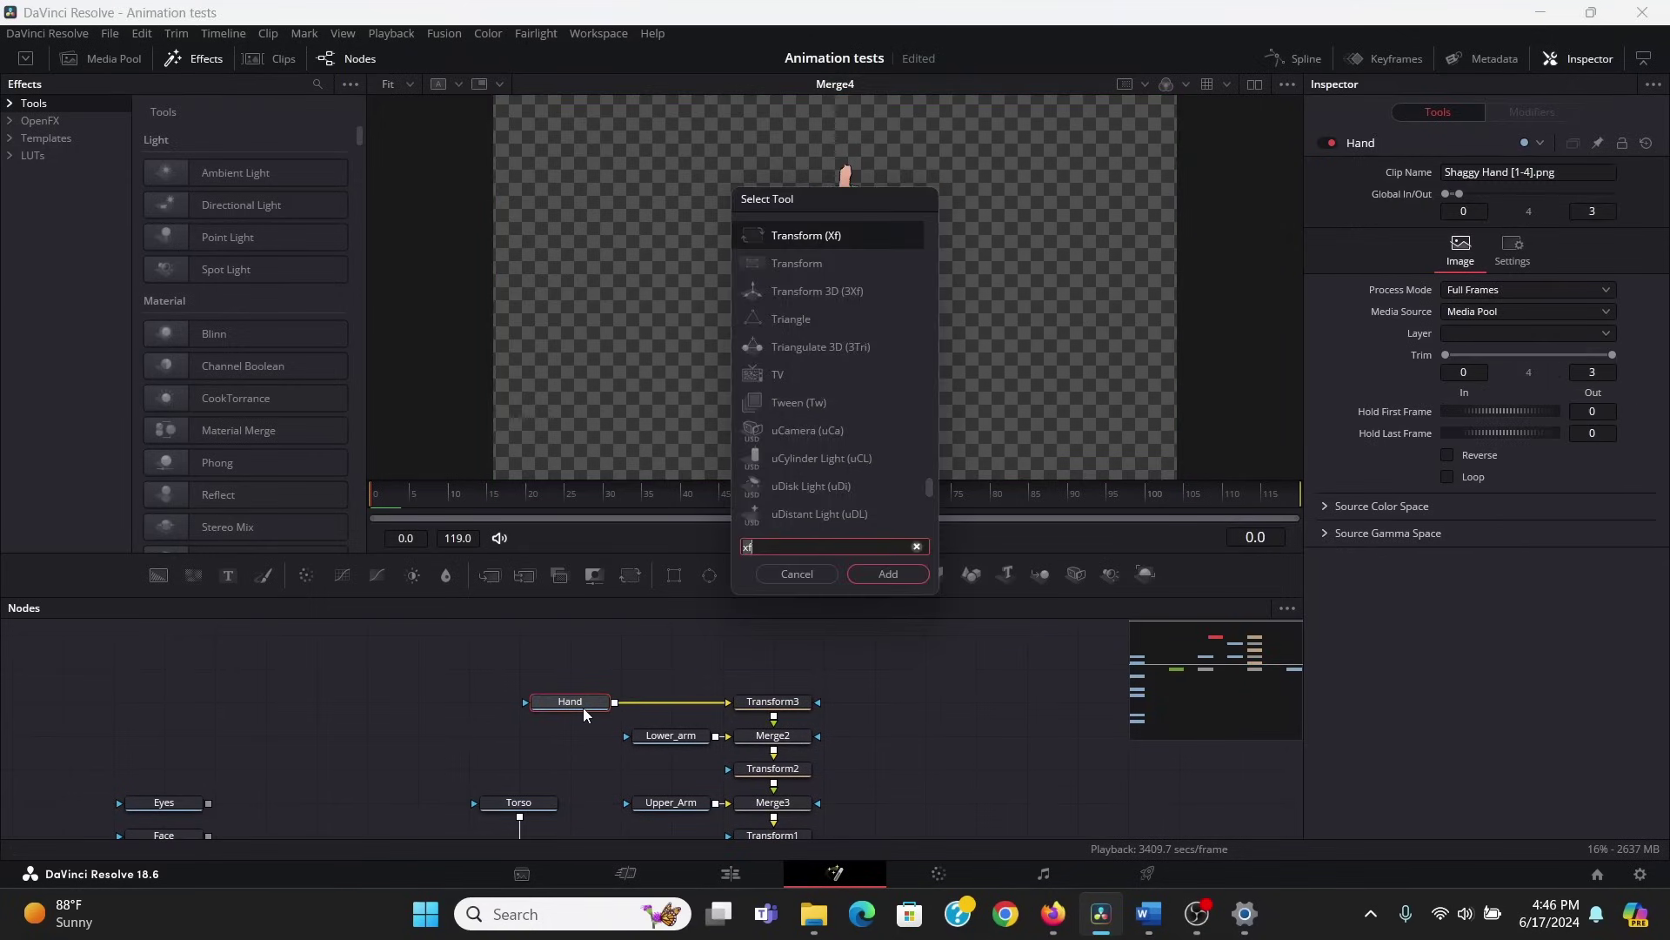
key(Return)
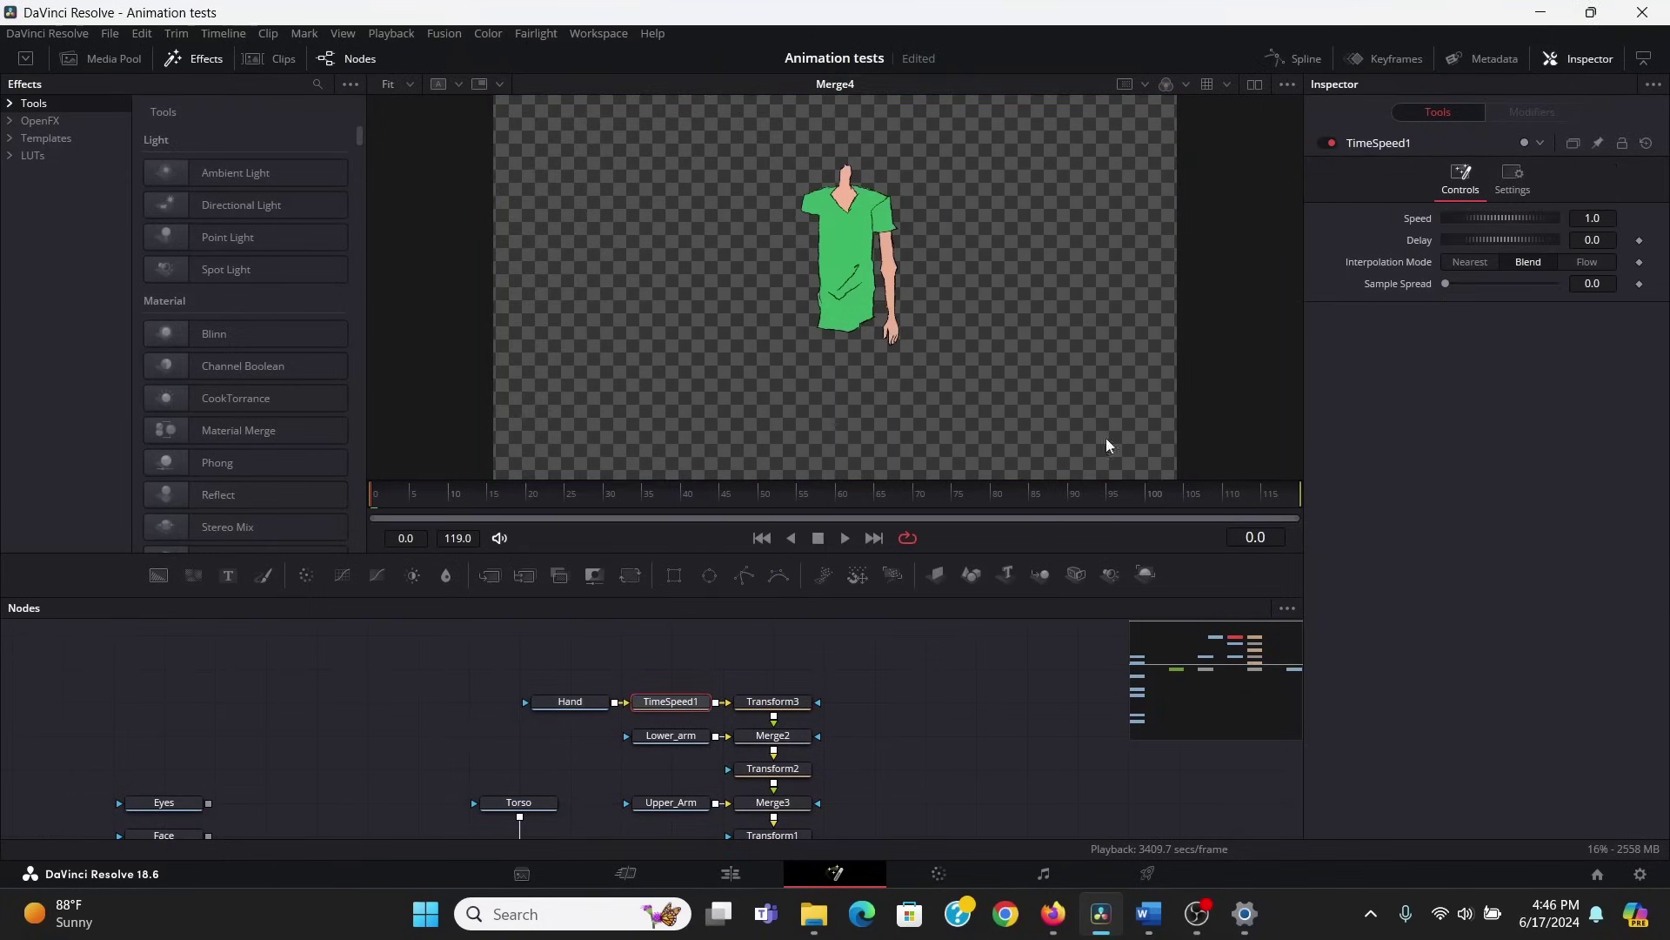
Set TimeSpeed1's speed to 0 and interpolation mode to Nearest, and test a delay of about 4.3 before resetting it to 0
click(1603, 218)
text(0)
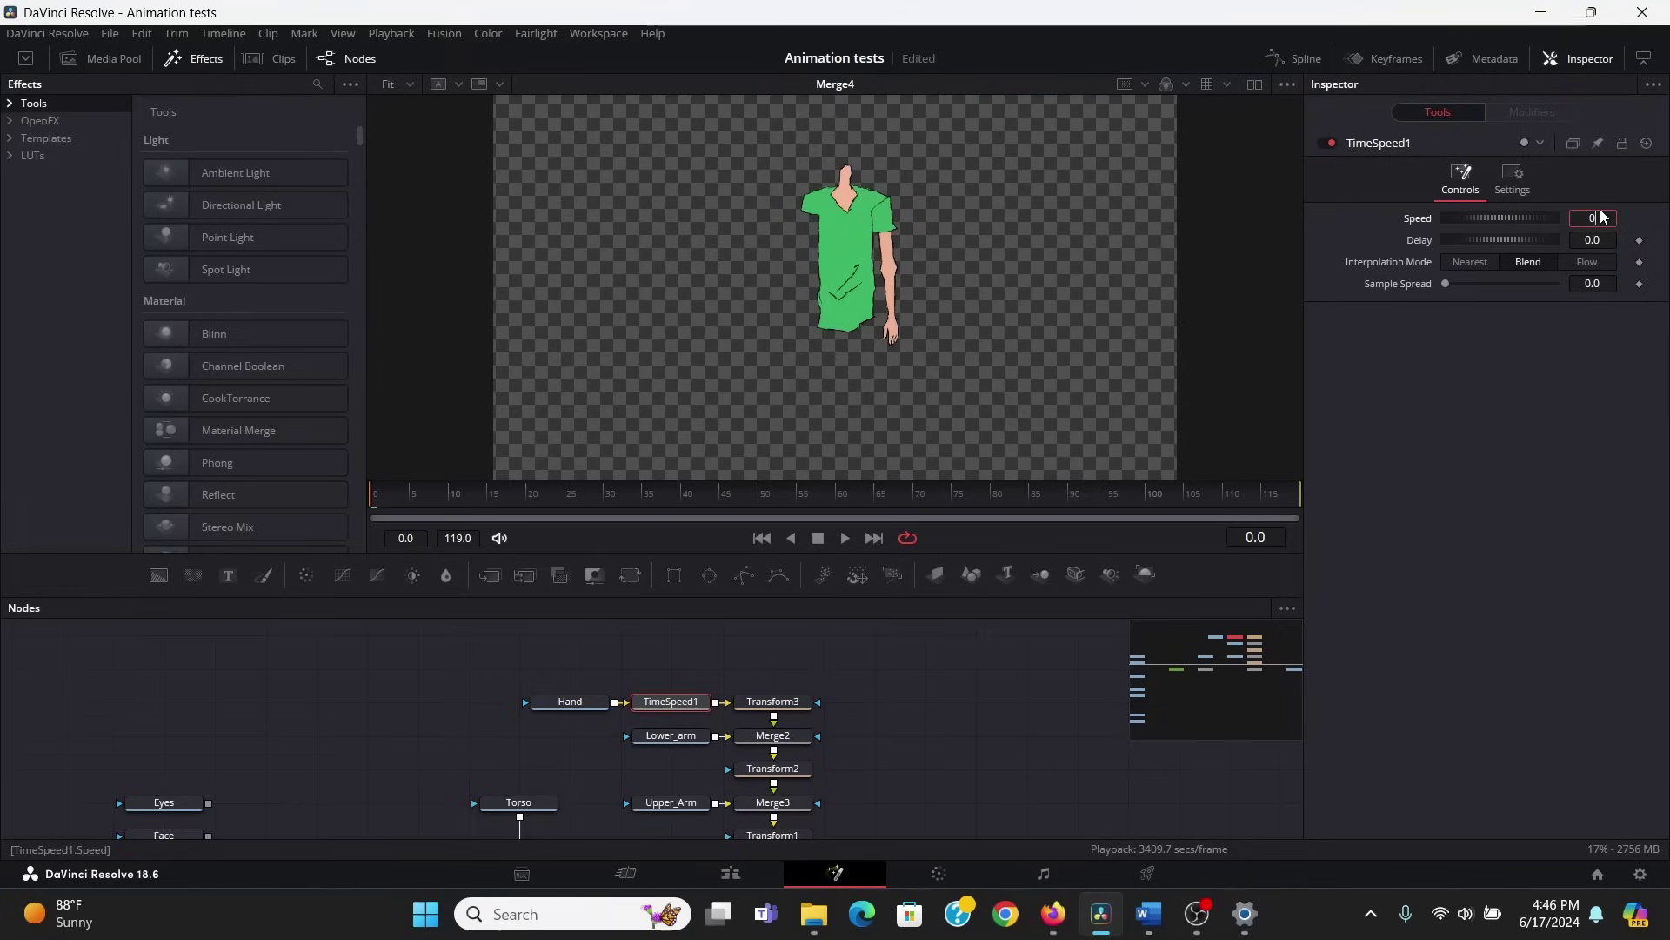
key(Tab)
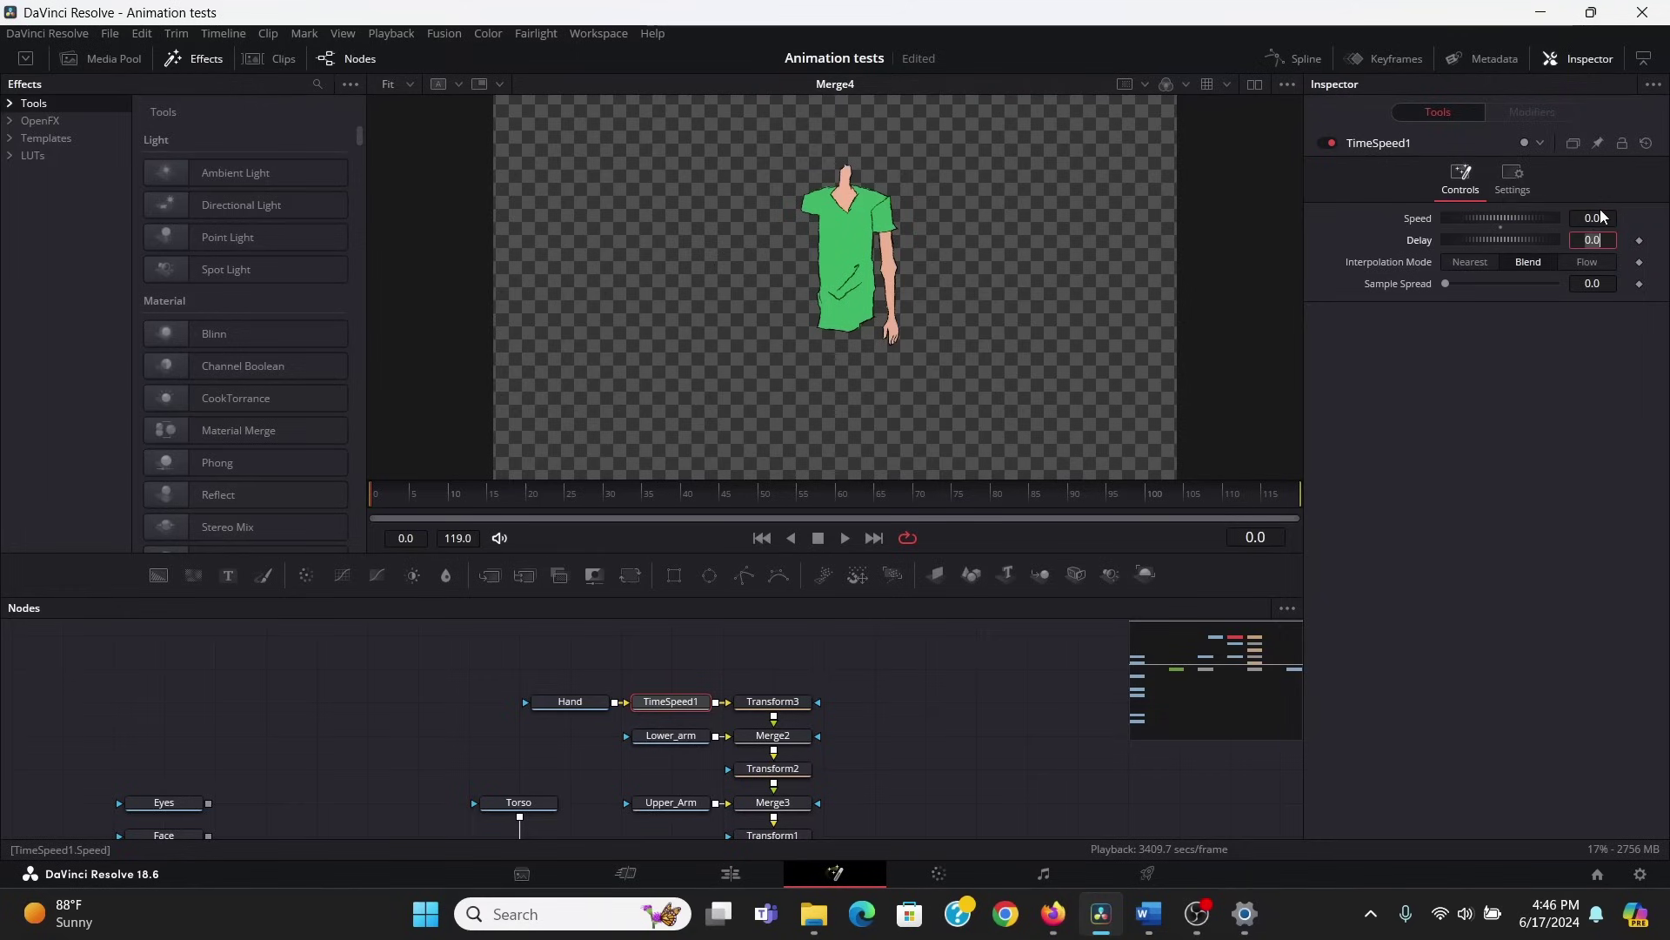
click(1469, 263)
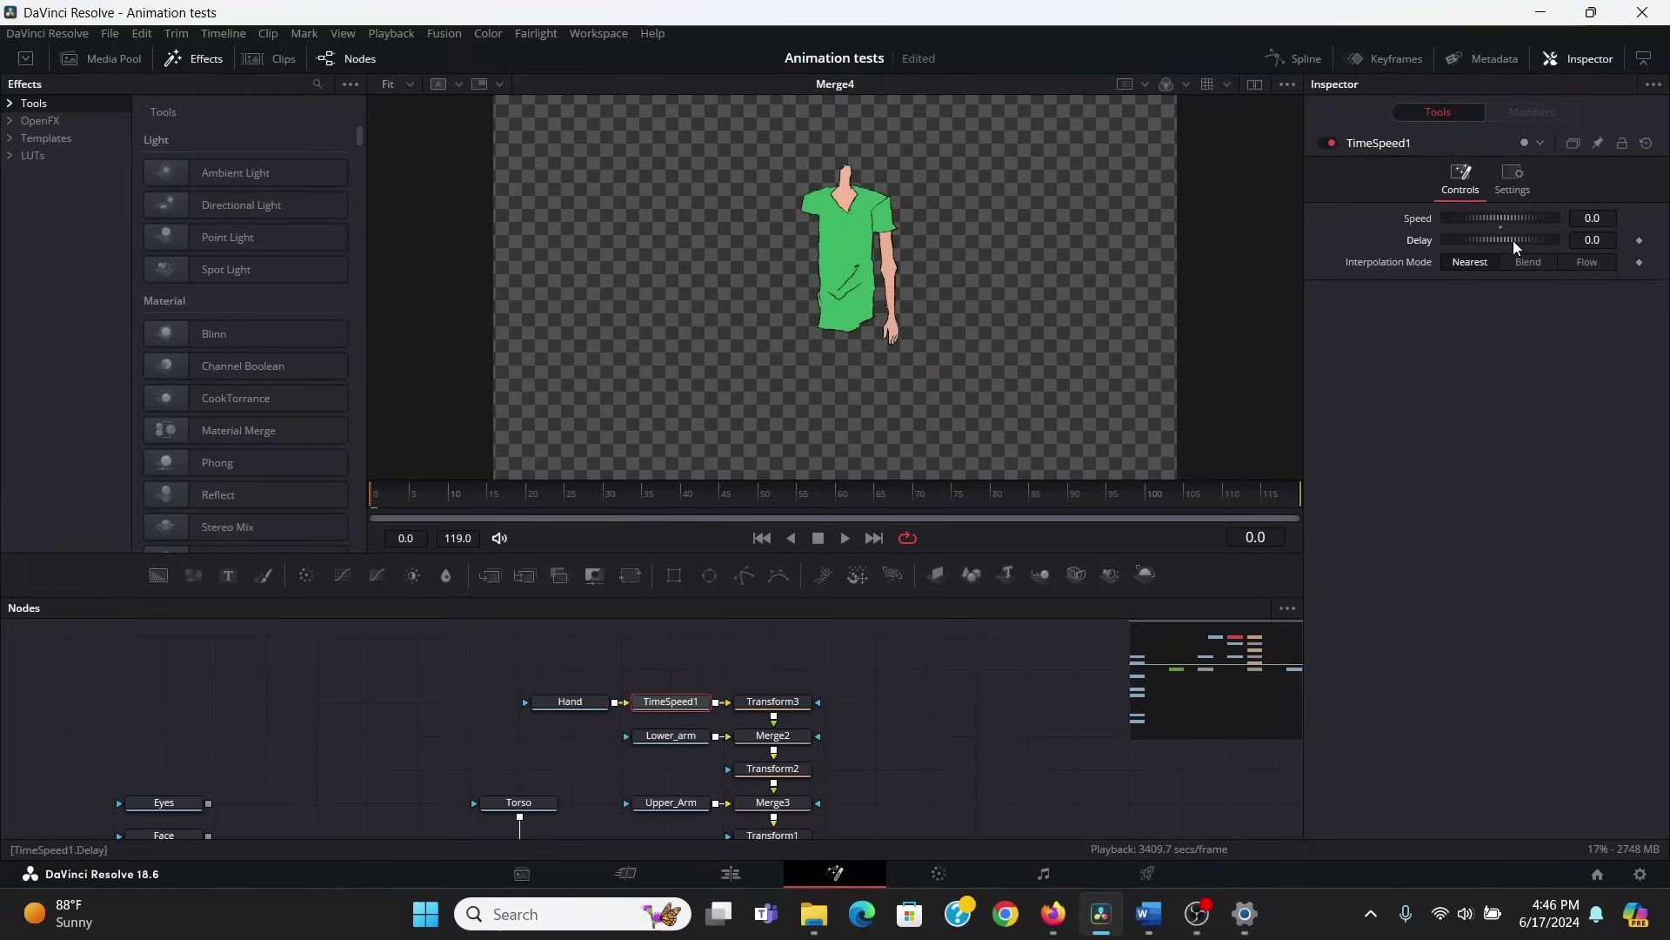
drag(1512, 240, 1517, 247)
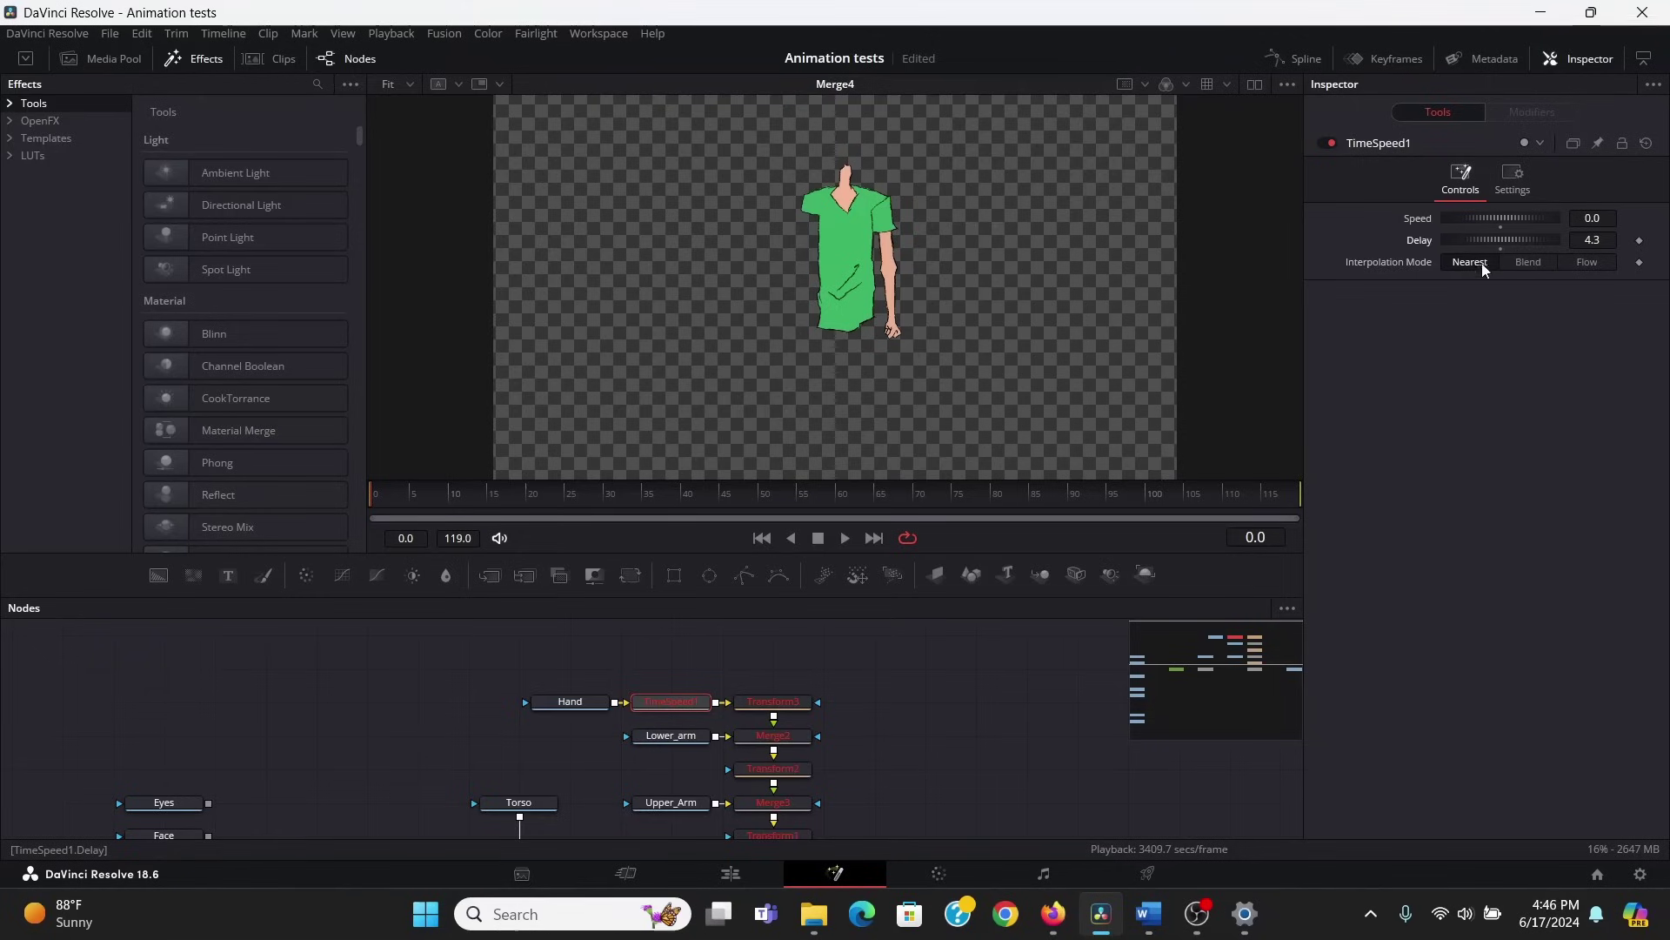
click(1500, 250)
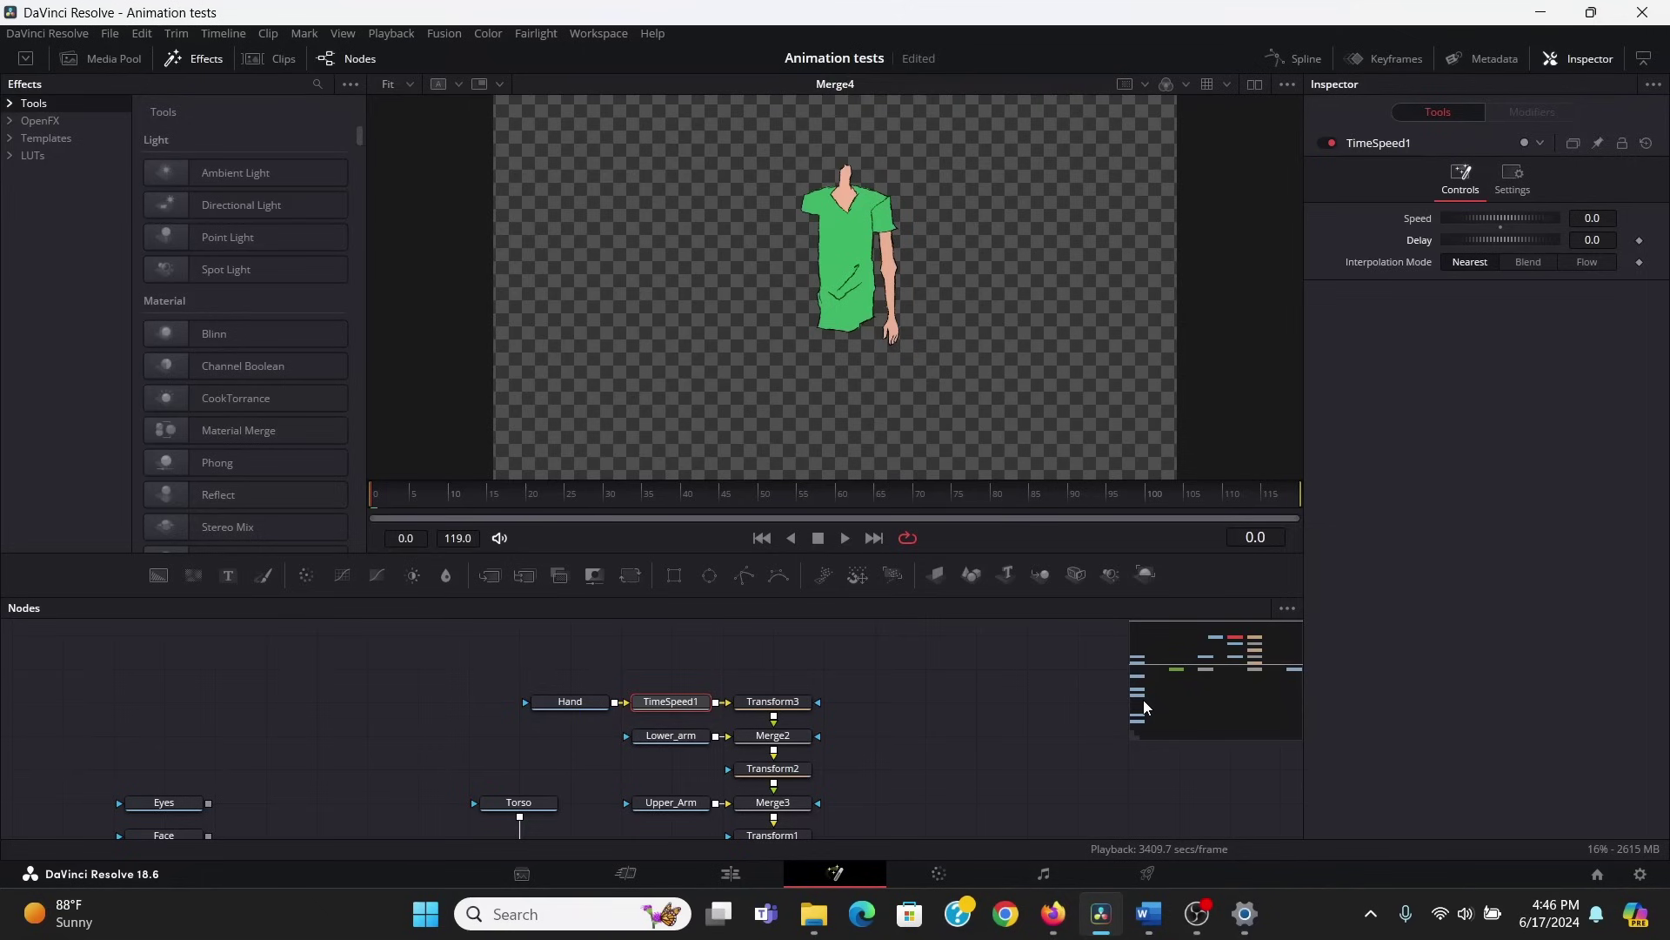
Duplicate the complete arm node group, from Hand through Transform1, into the empty space before MediaOut1
click(1135, 709)
drag(801, 637, 471, 779)
click(891, 759)
key(ctrl+v)
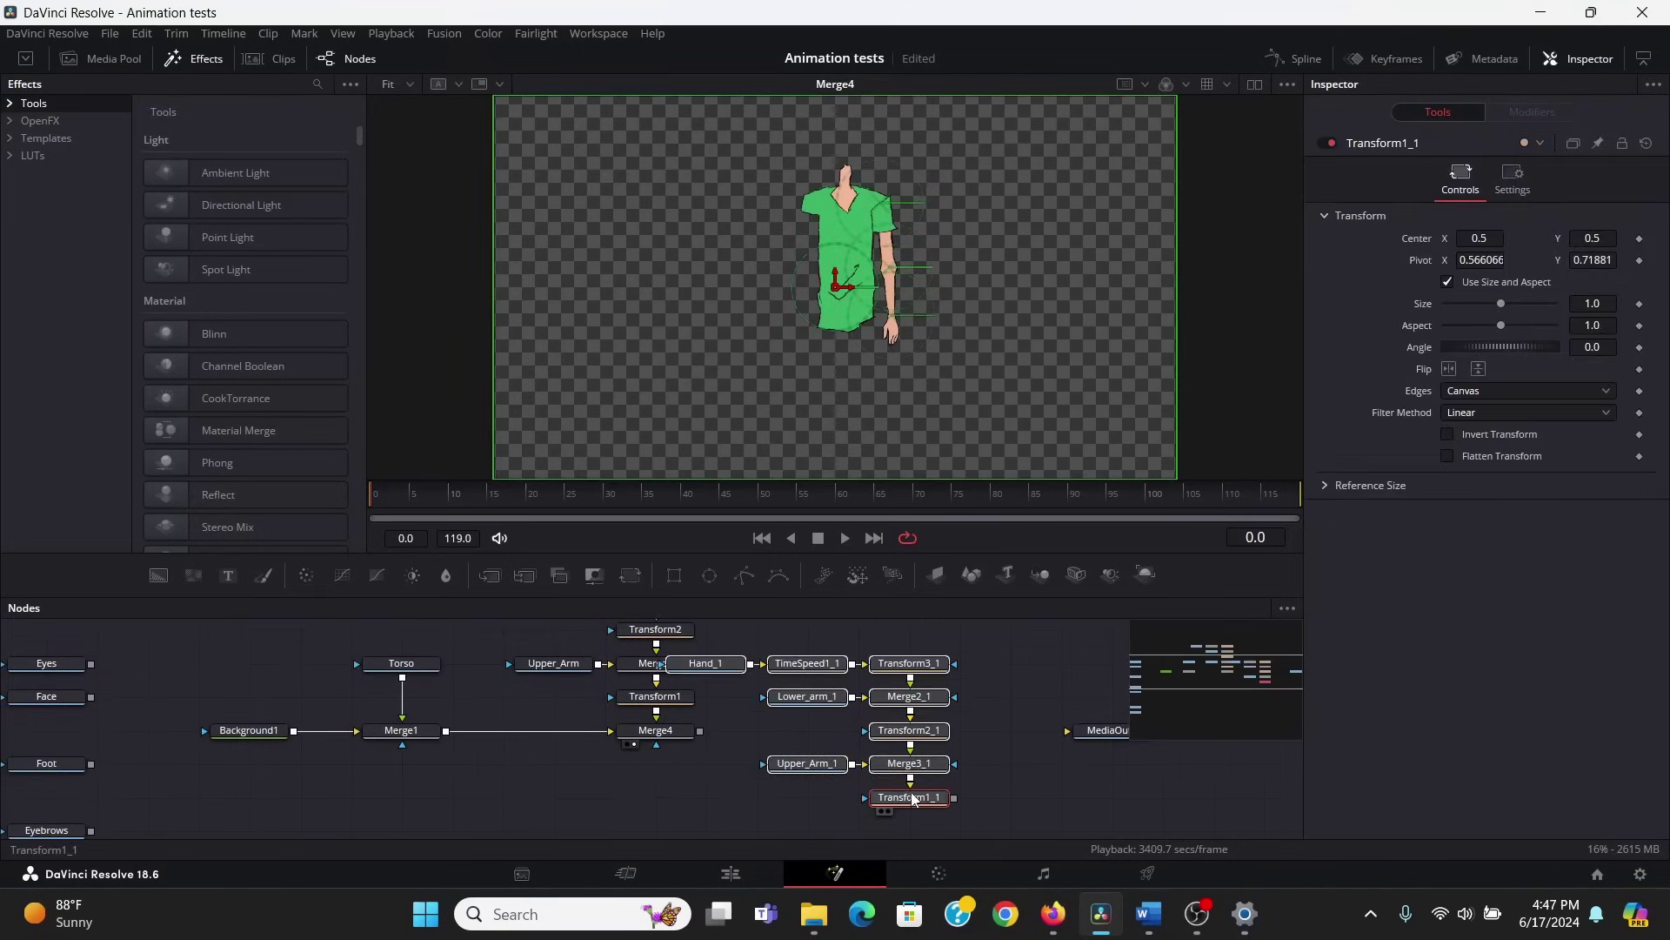
Position the copied arm beside the original, merge its Transform1_1 over Merge4 and preview the new merge
drag(911, 795, 946, 778)
drag(910, 749, 959, 749)
drag(999, 749, 689, 788)
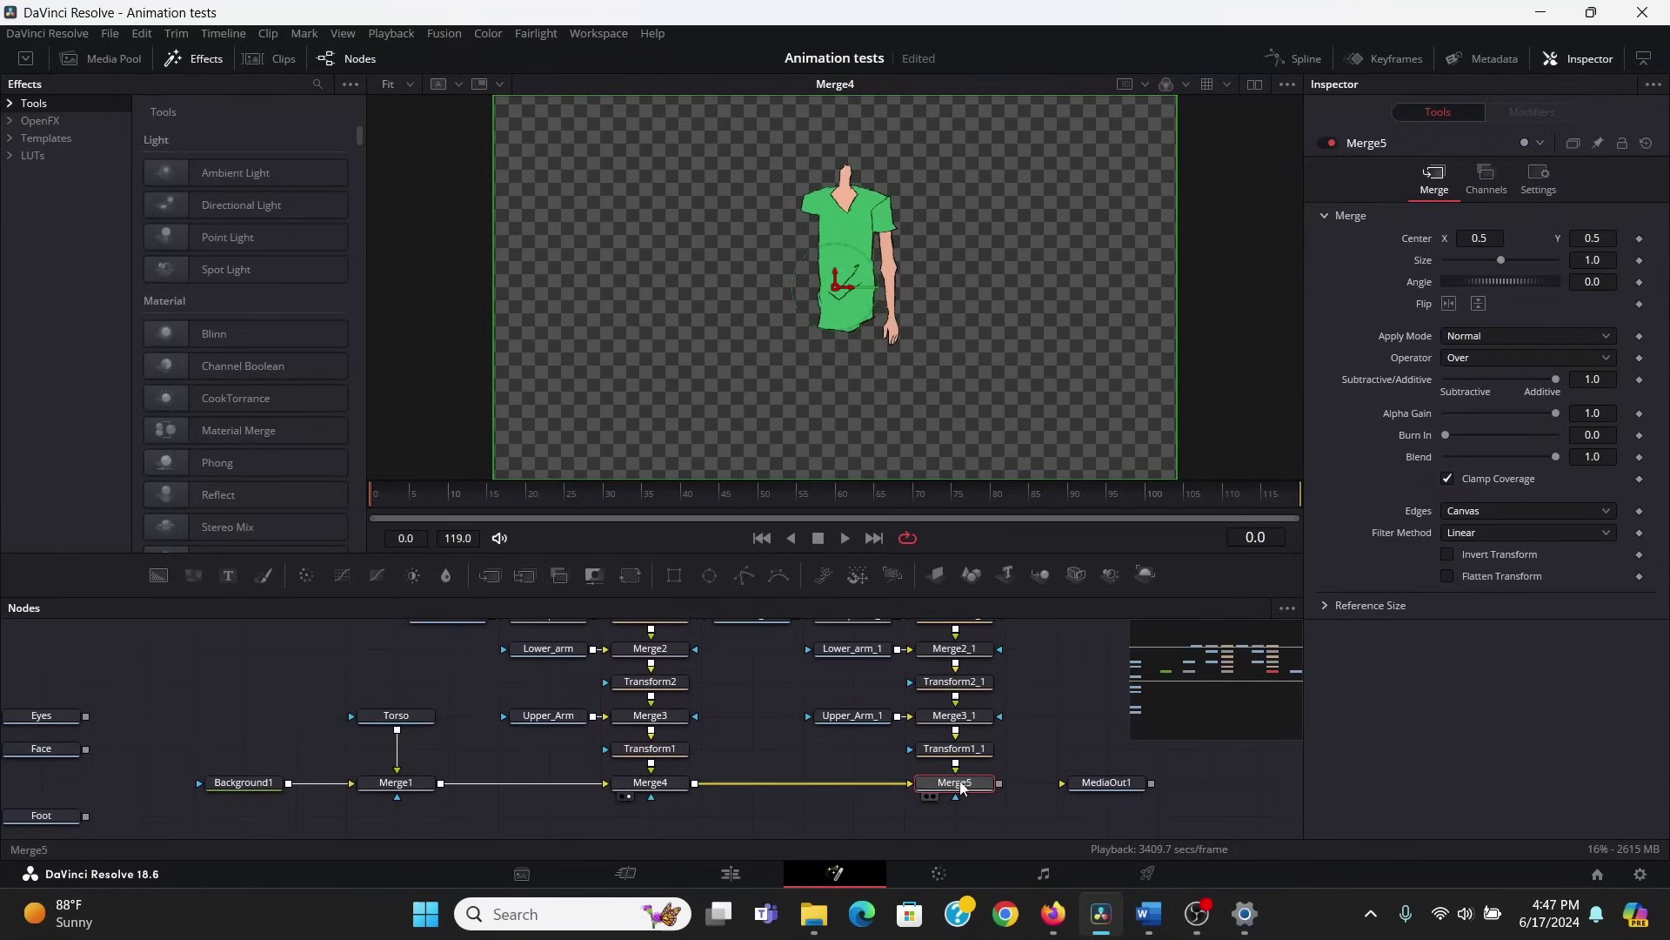
key(2)
Move all the copied arm nodes up to make room between Transform1_1 and Merge5
drag(1036, 710, 1023, 763)
drag(1025, 662, 752, 804)
drag(950, 802, 954, 768)
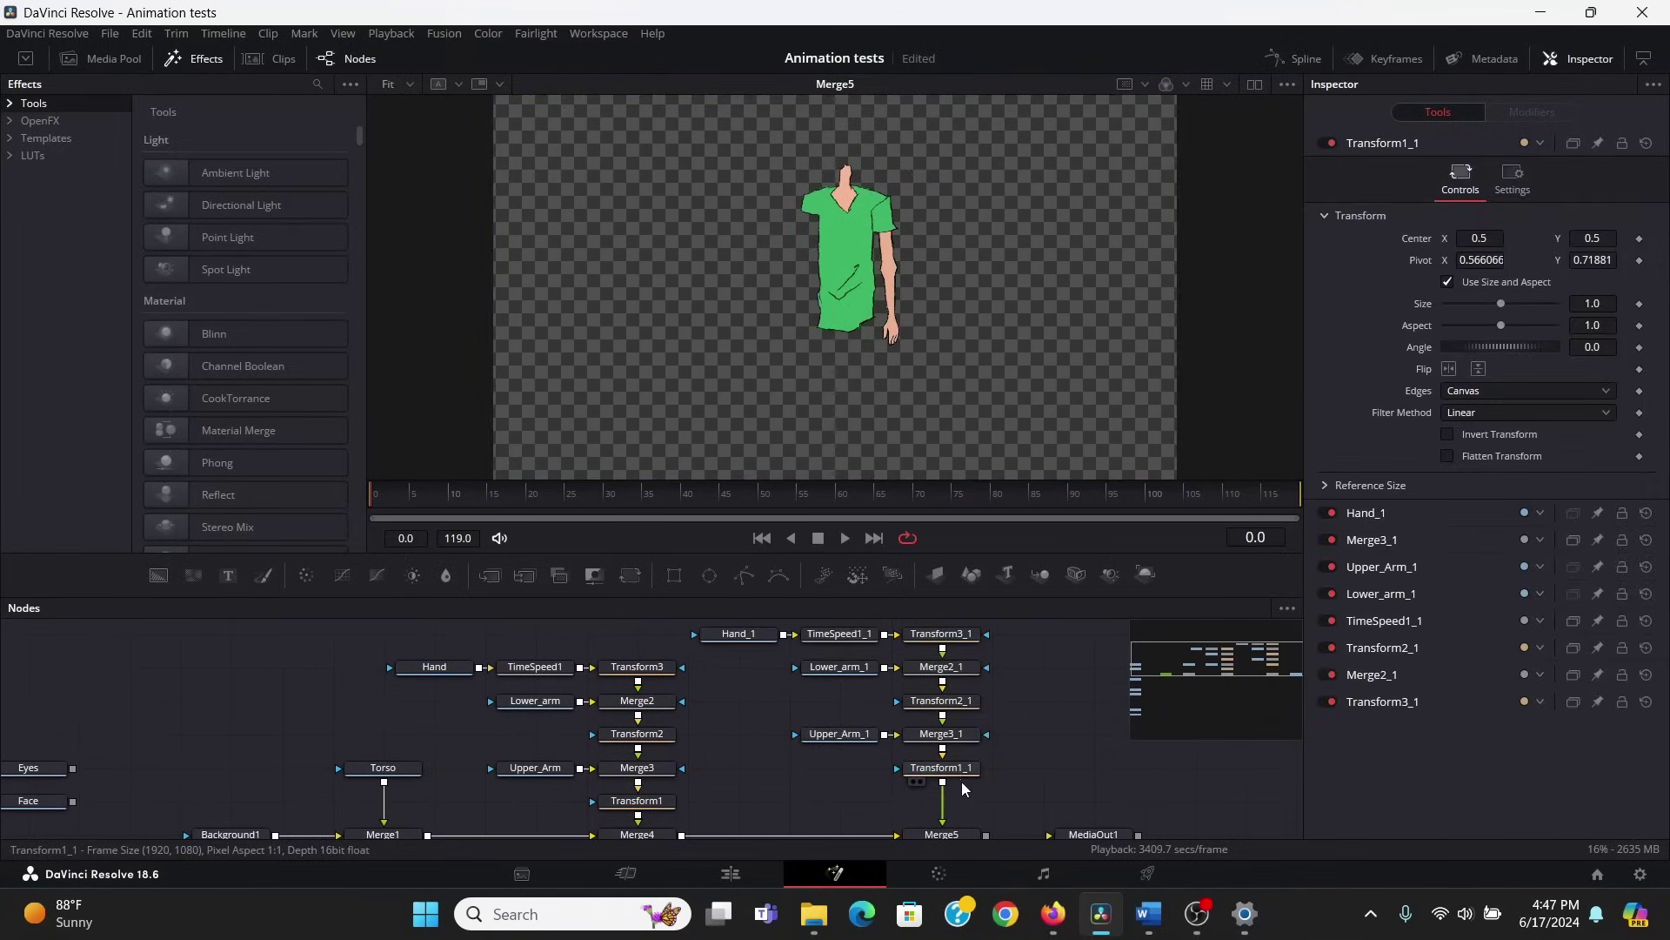
Insert a Transform node after Transform1_1, flip the copied arm horizontally and shift its center X toward the torso
key(shift+space)
text(xf)
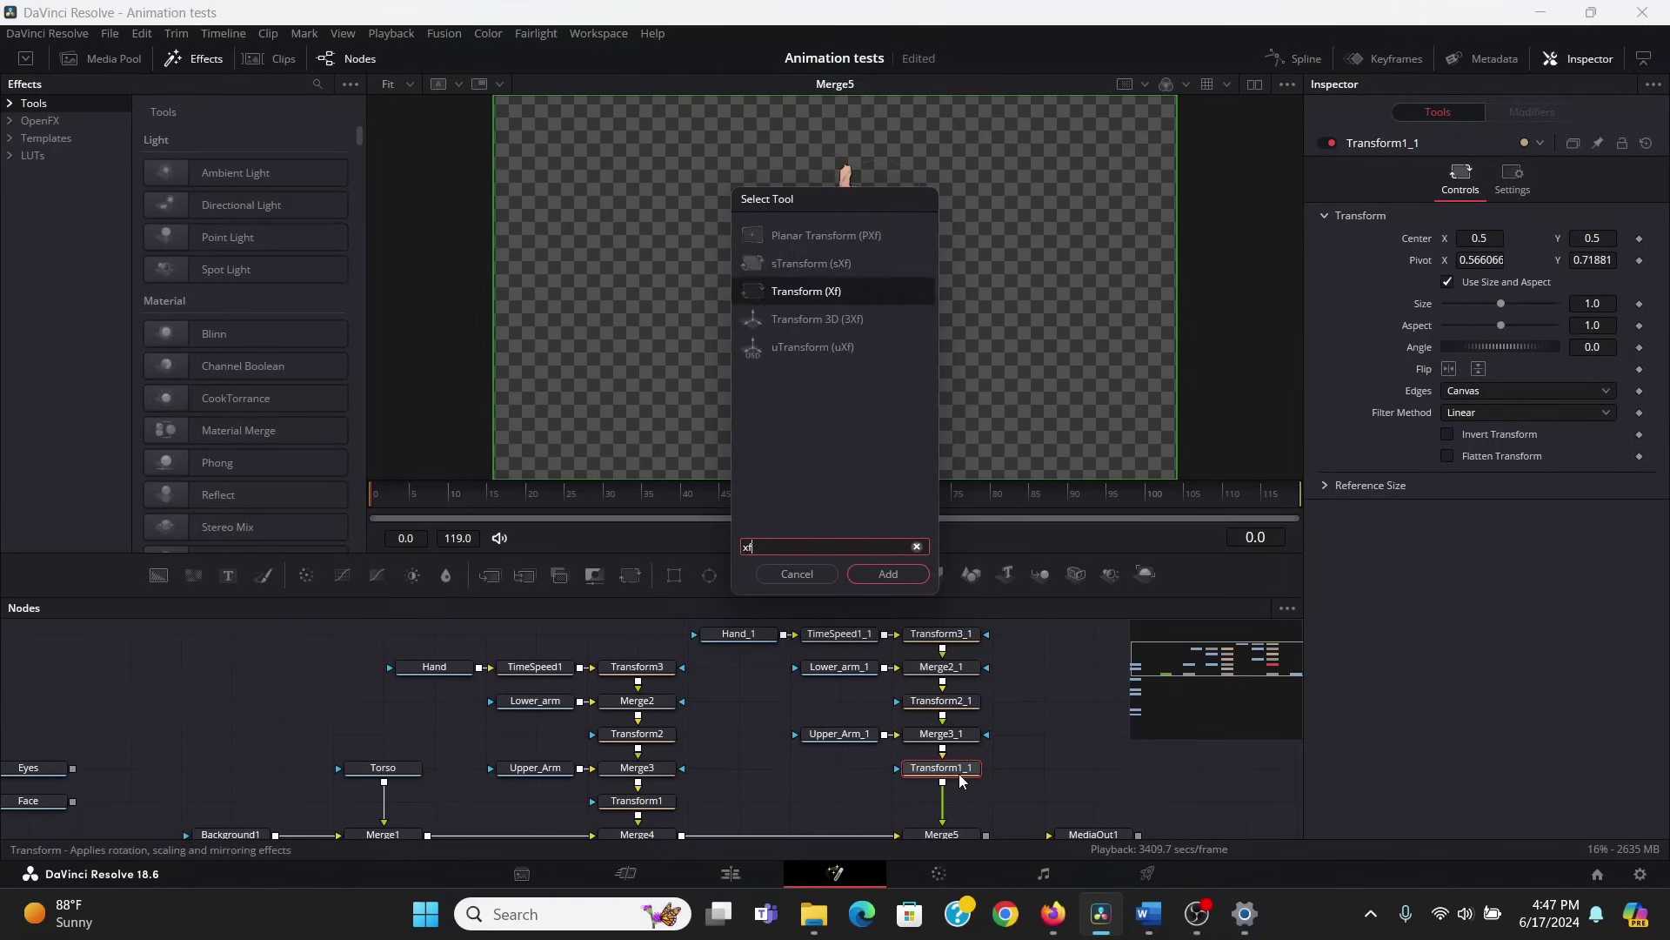
key(Return)
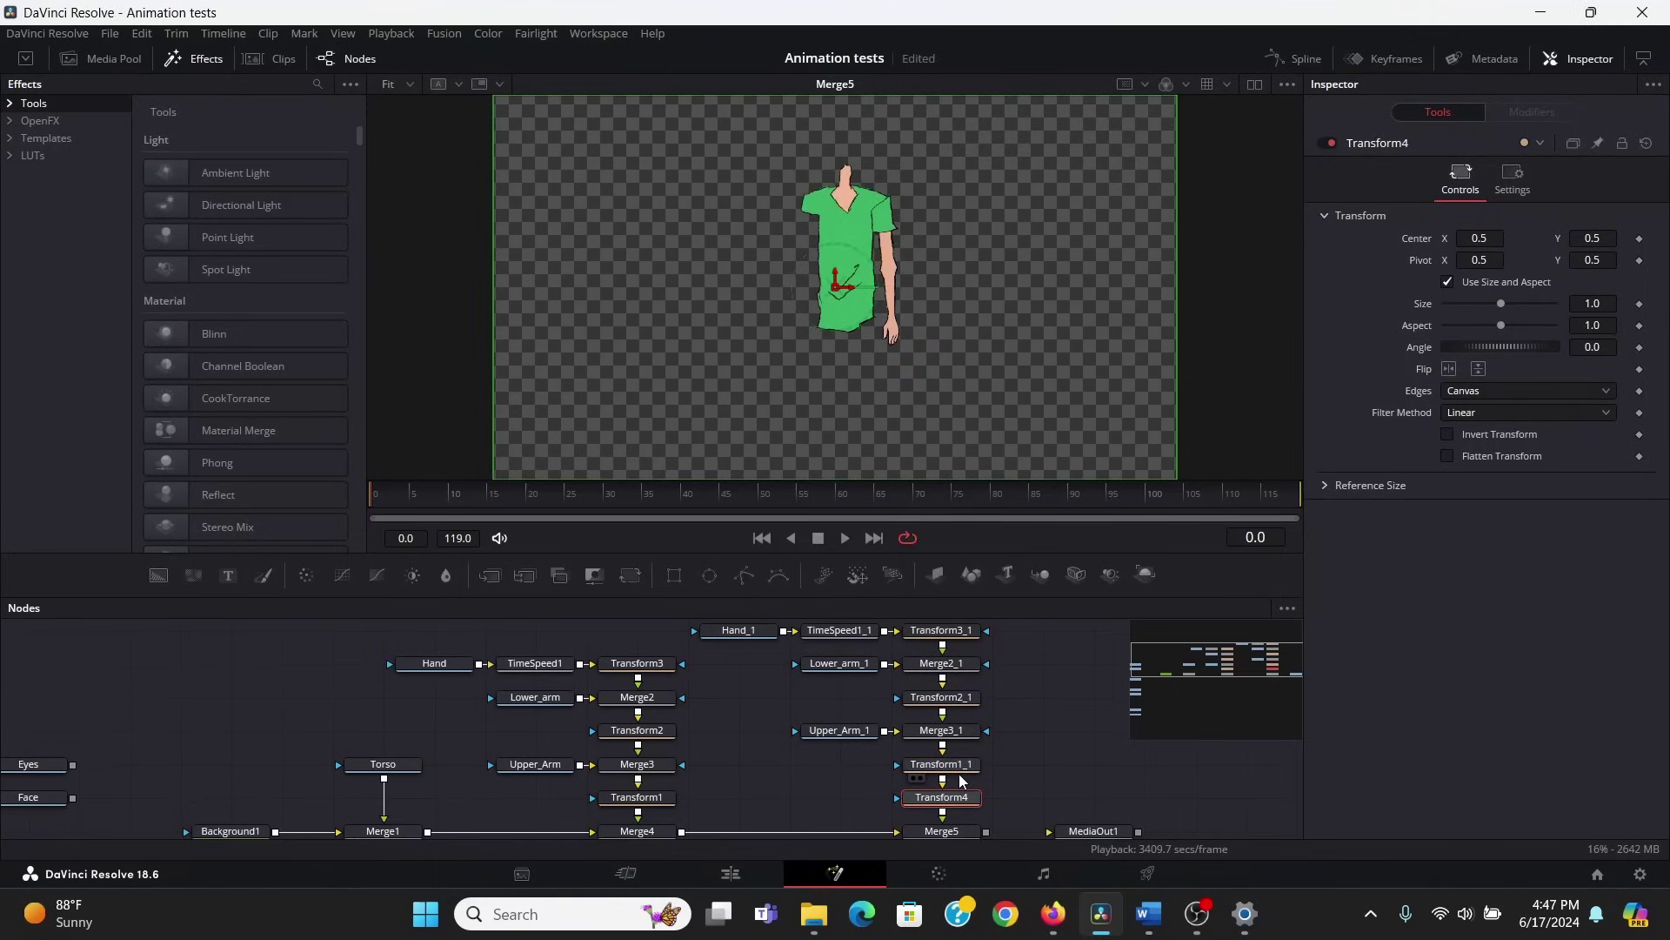
click(1450, 369)
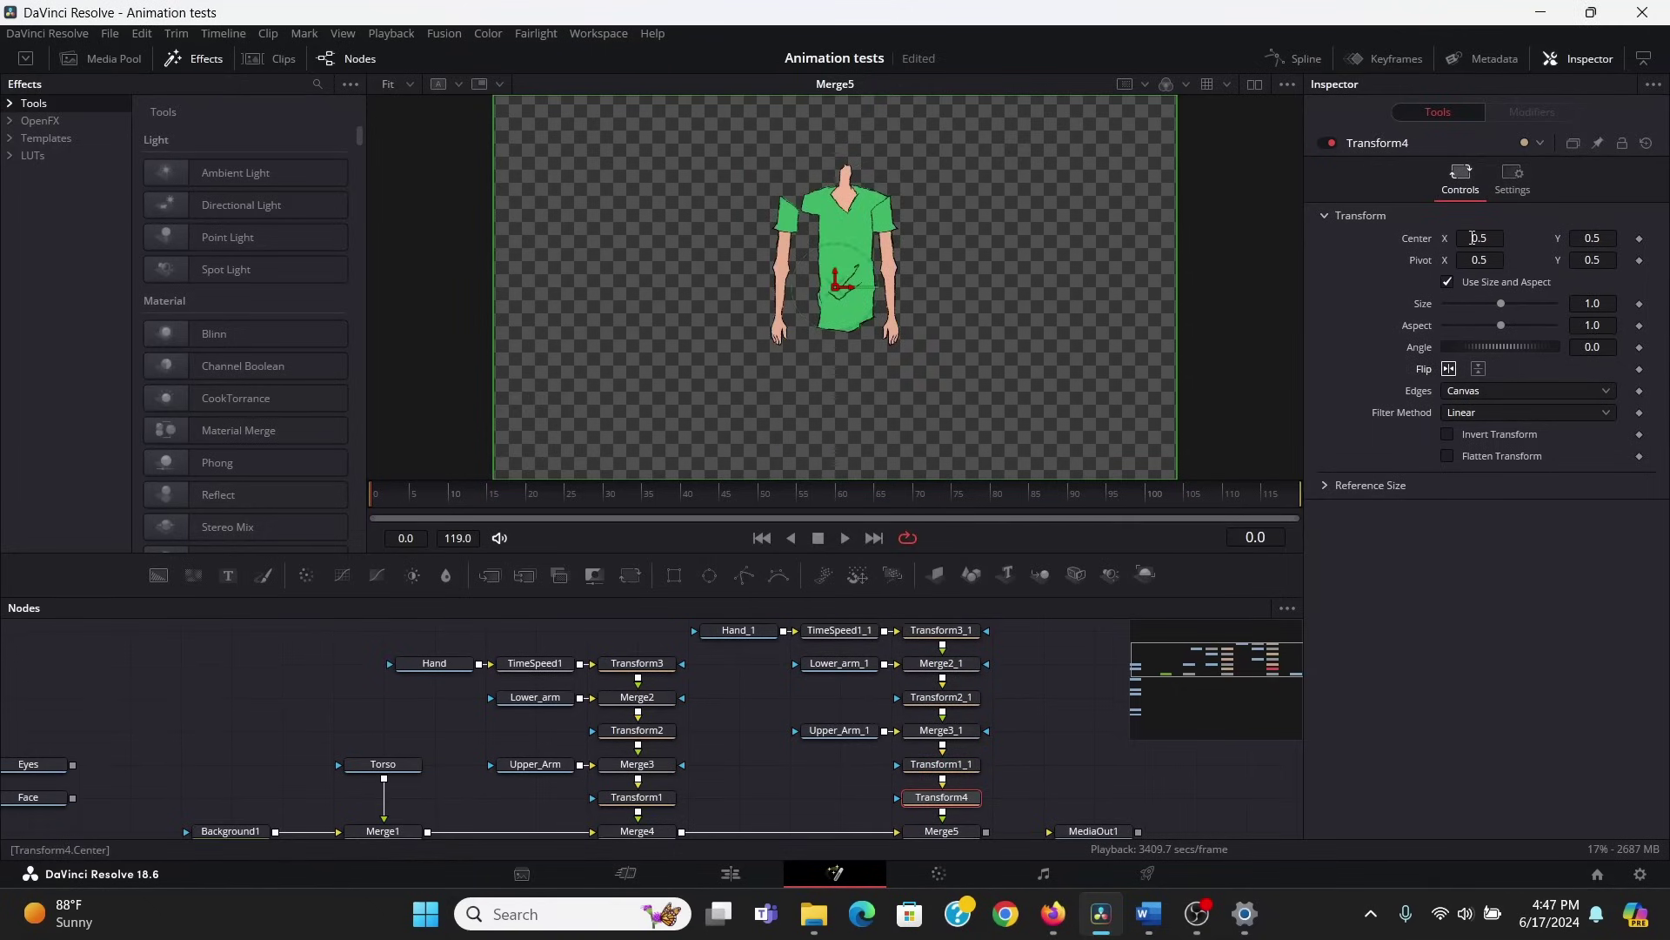
drag(1473, 238, 1515, 238)
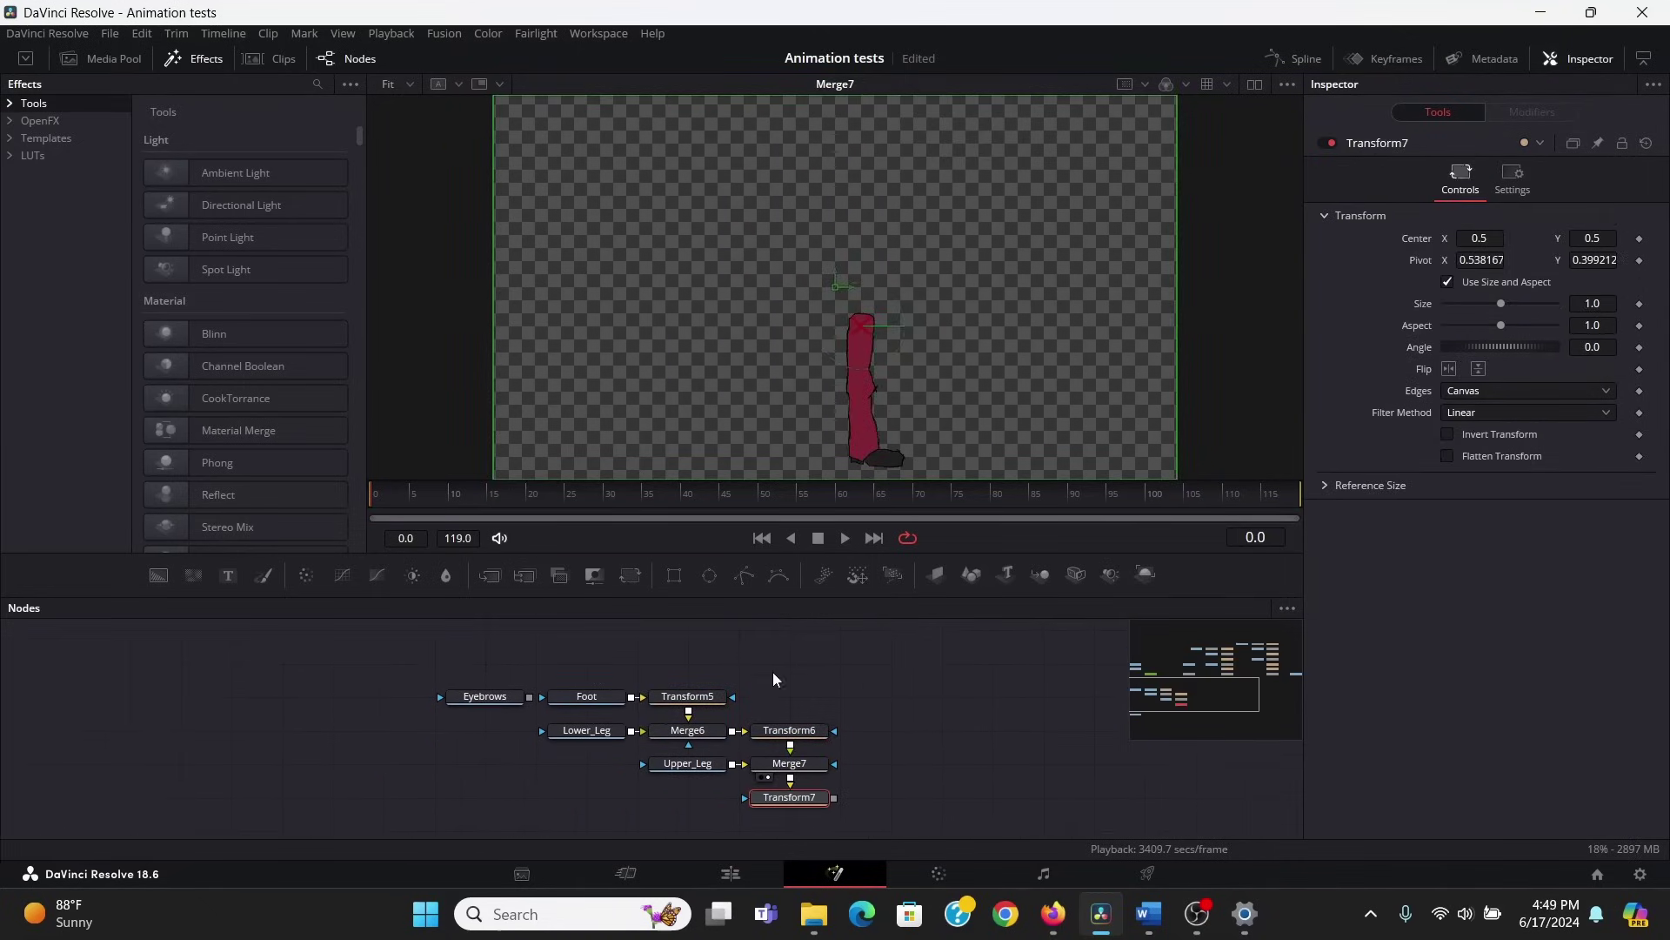
Merge the leg's Transform7 with Background1 and place the new merge node between Background1 and Merge1
drag(834, 798, 632, 664)
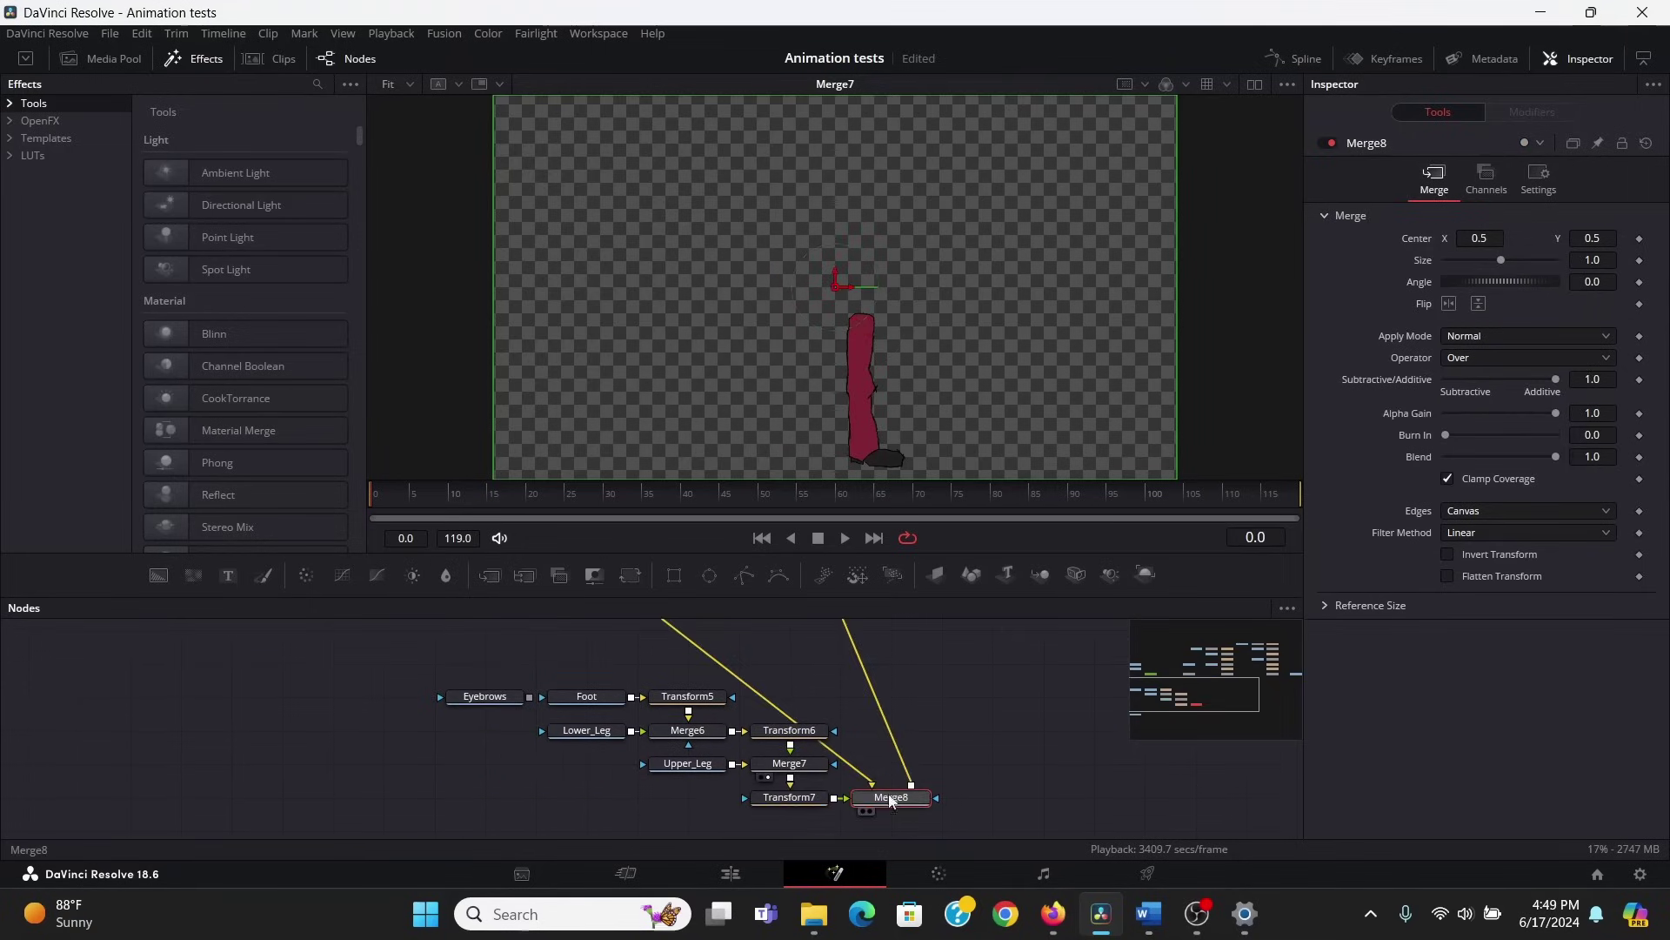
drag(899, 800, 749, 632)
drag(797, 699, 798, 791)
drag(756, 723, 754, 699)
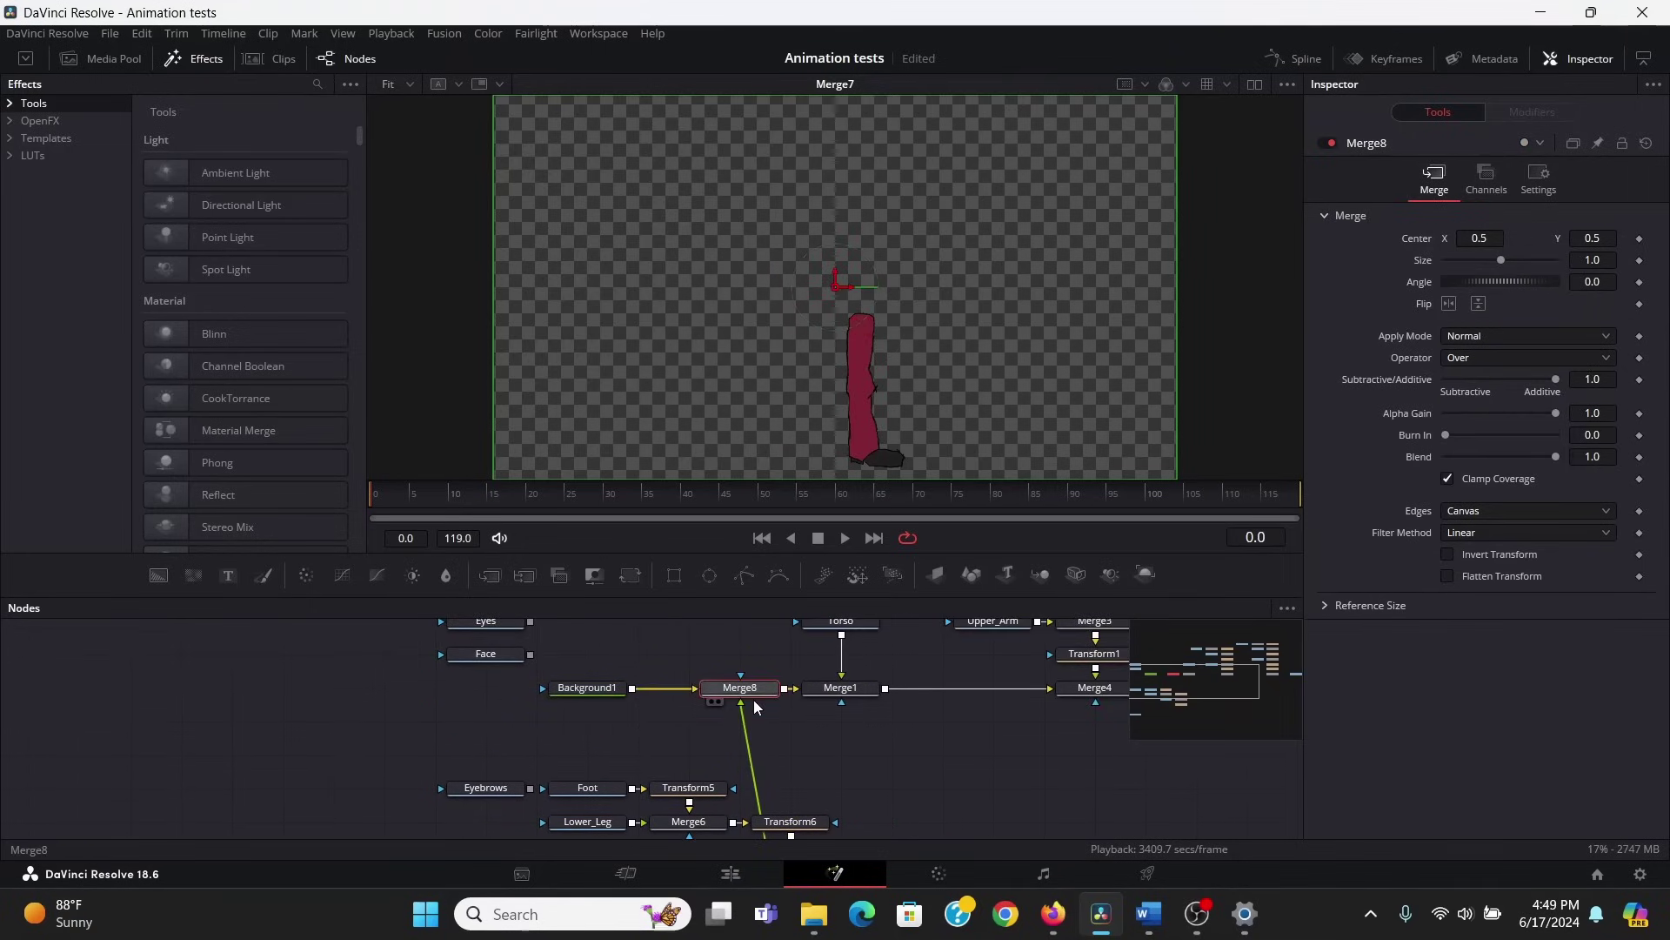
Preview the merged leg and move MediaOut1 and the Eyes, Face, Eyebrows and Closed_Eyes nodes into the free space beyond Merge5
key(2)
click(841, 693)
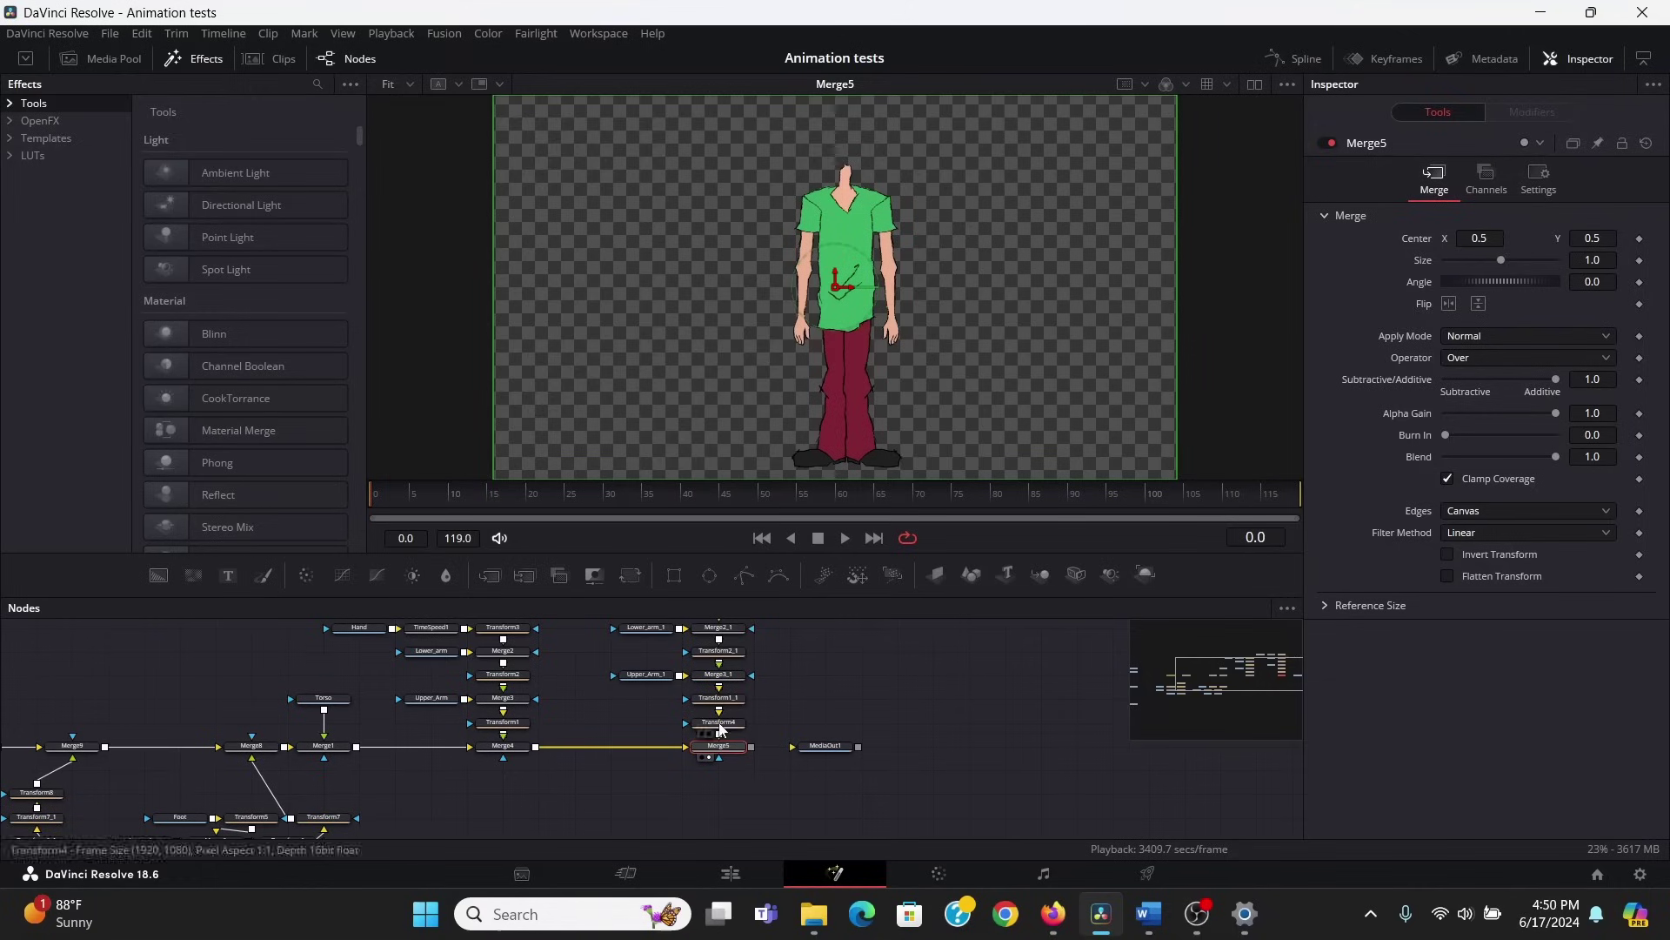
drag(776, 722, 1249, 734)
drag(471, 746, 749, 677)
scroll(571, 660, down, 2)
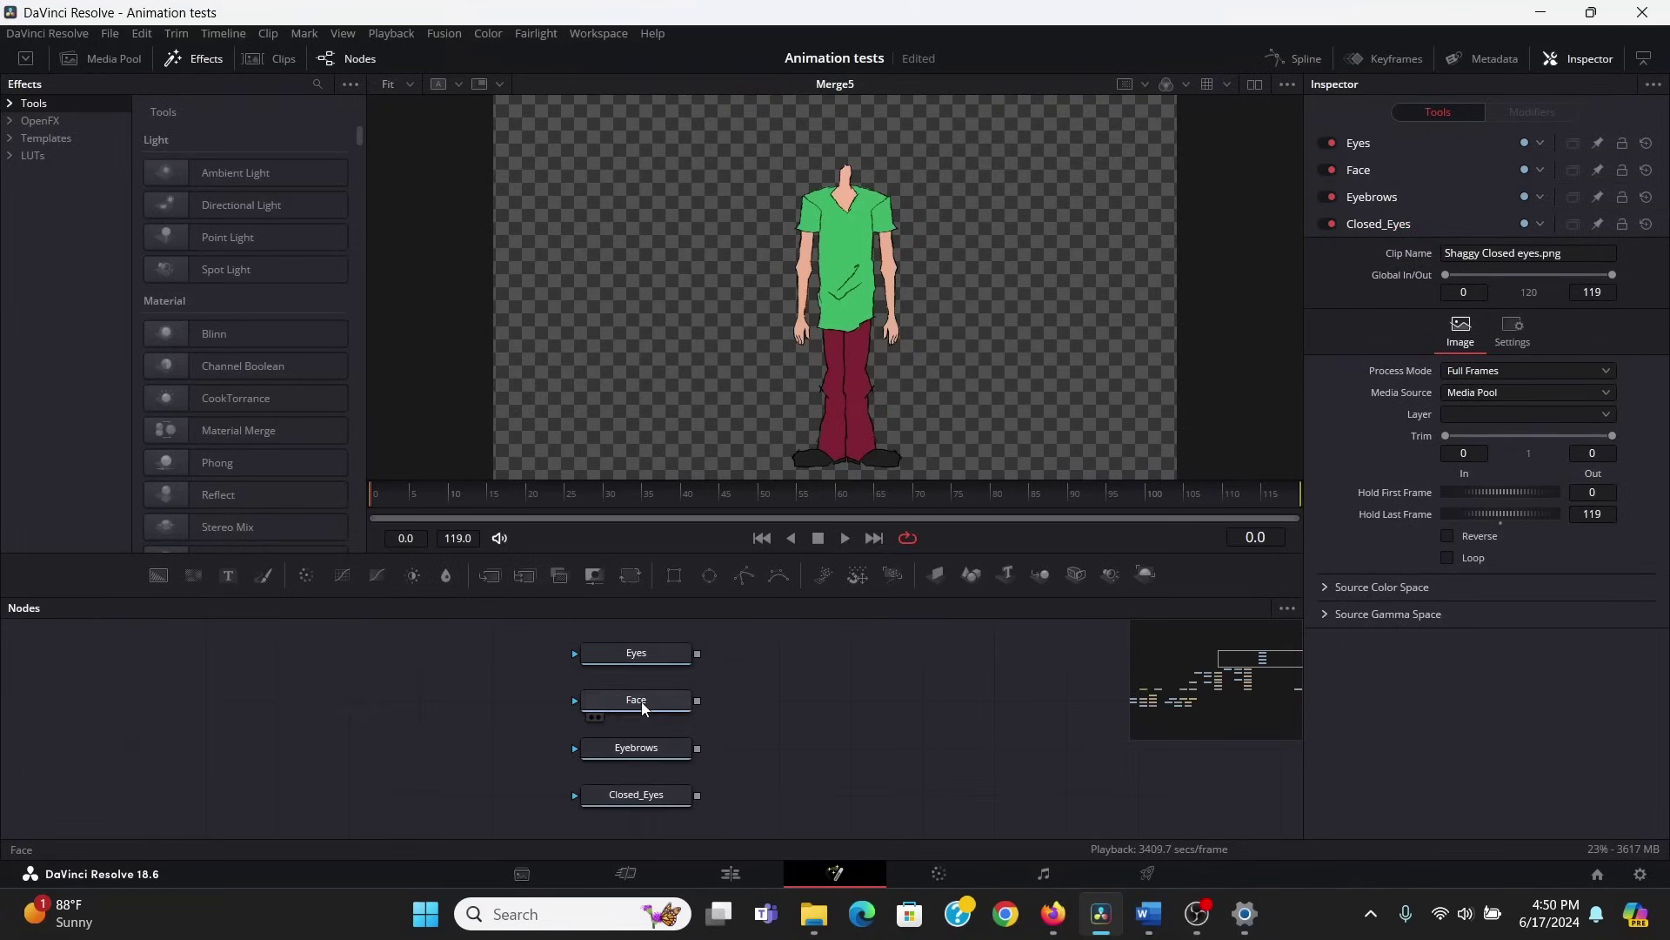
Separate the Face node from the other head drawings and merge Eyes over Face, previewing the combined head
drag(642, 702, 753, 772)
key(2)
drag(501, 683, 773, 767)
Insert a Transform node between Eyes and the face merge
click(732, 722)
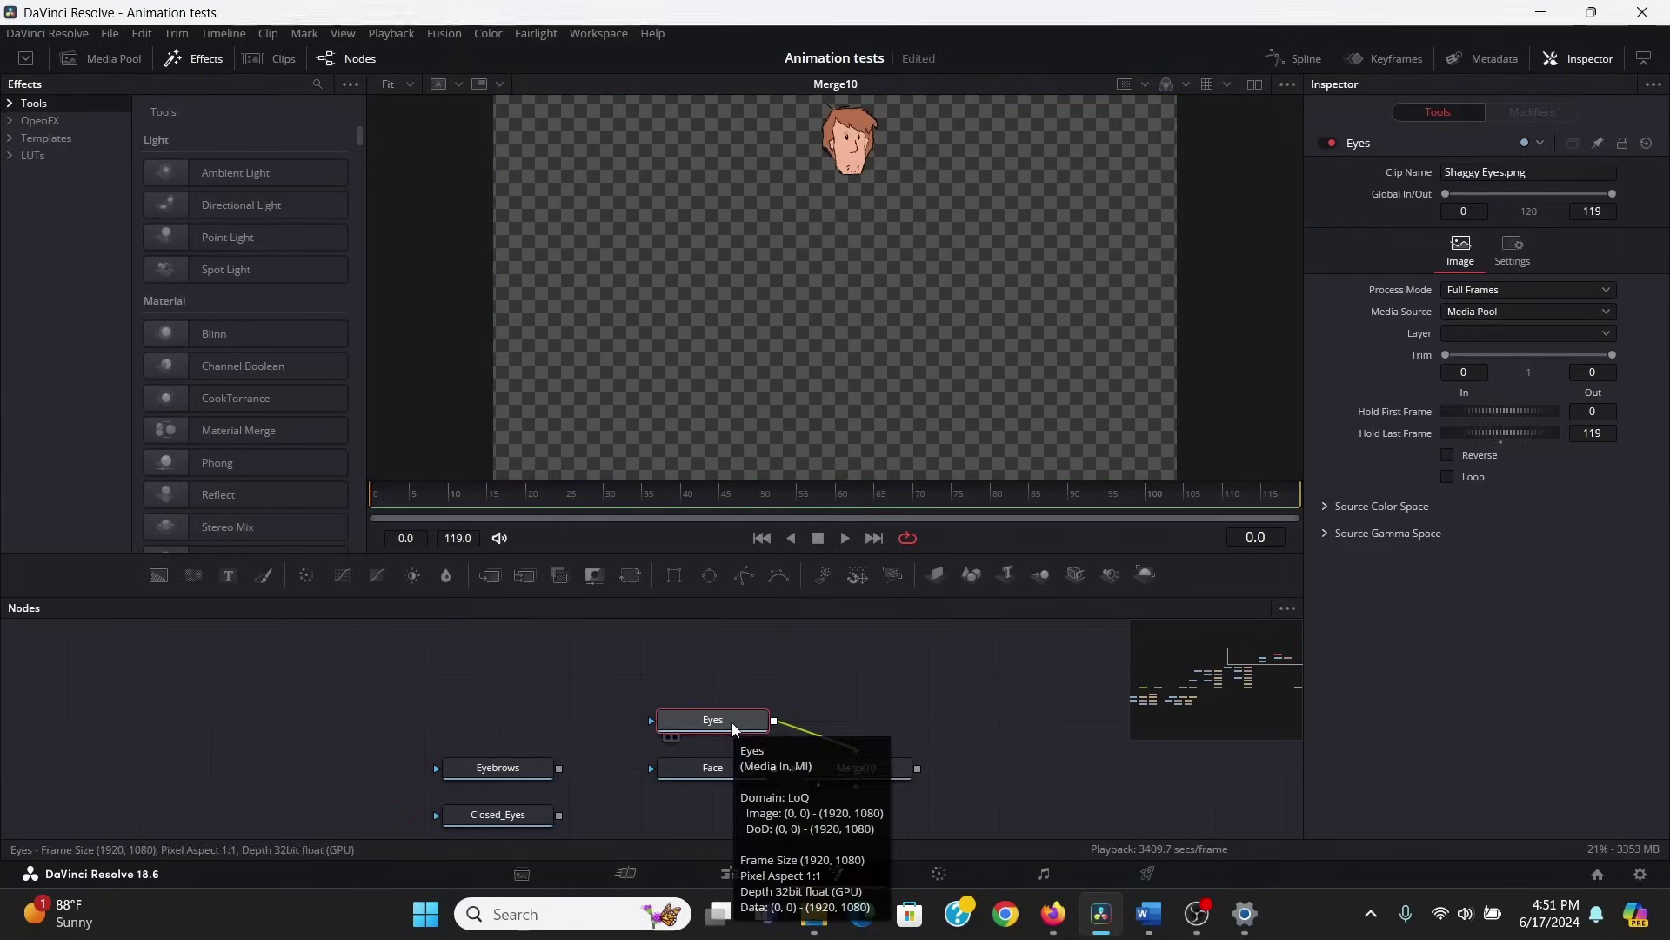
key(shift+space)
text(xf)
key(Return)
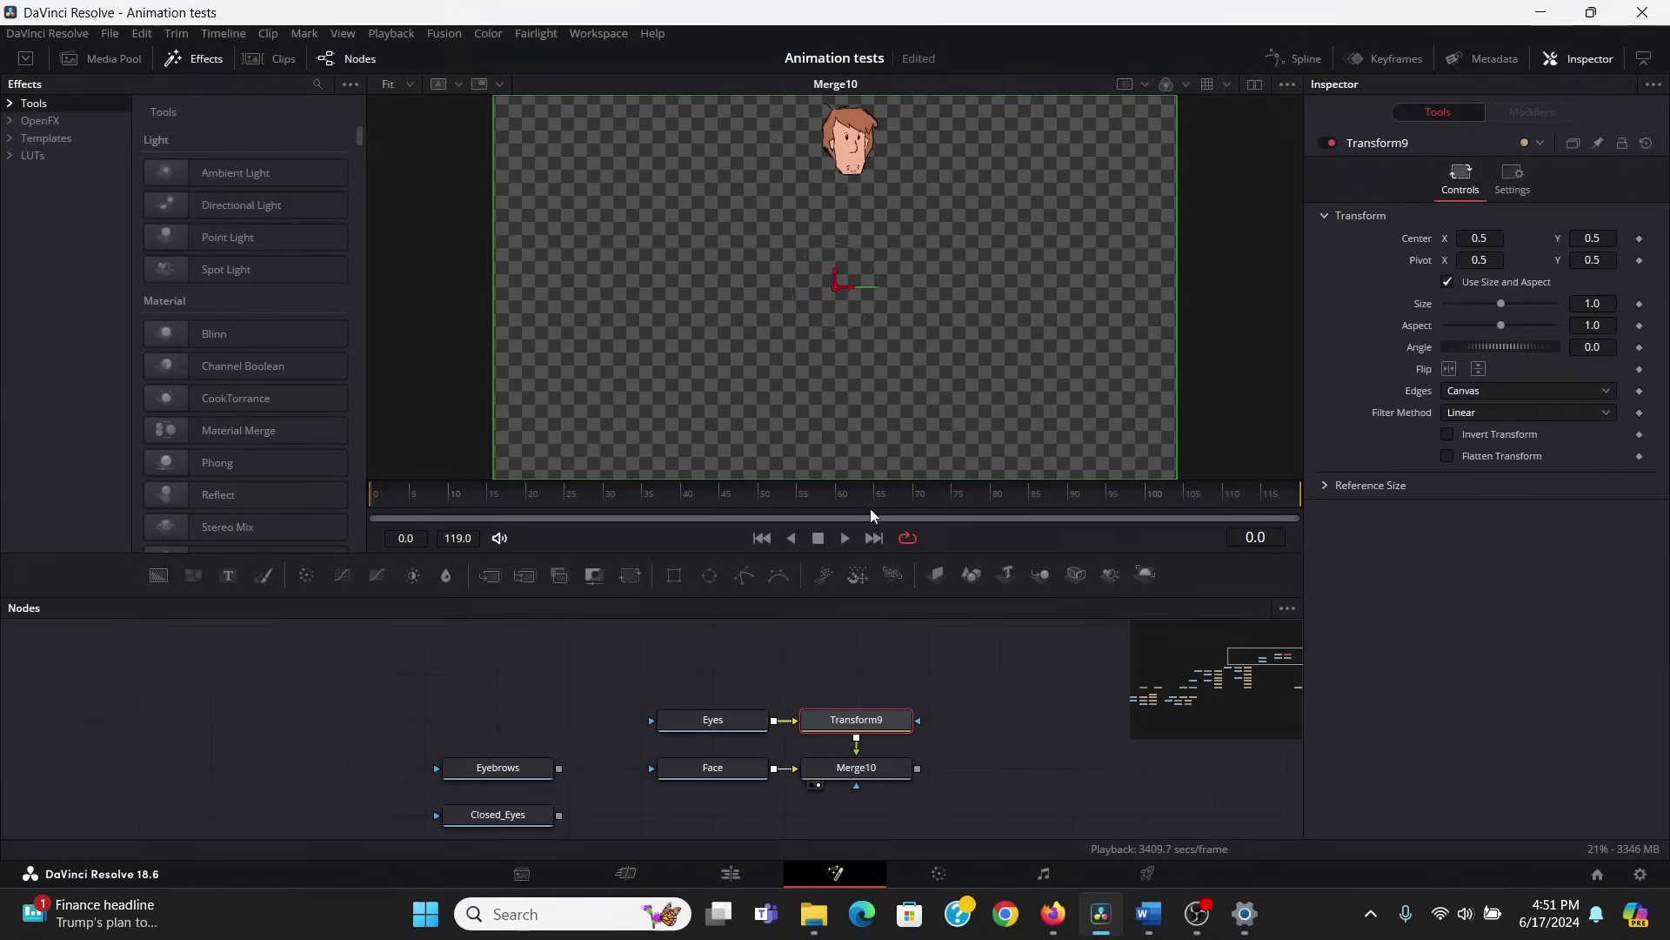
Test shifting the eyes across the face with Transform9's center and reset it to its default
scroll(880, 158, up, 2)
scroll(885, 166, up, 1)
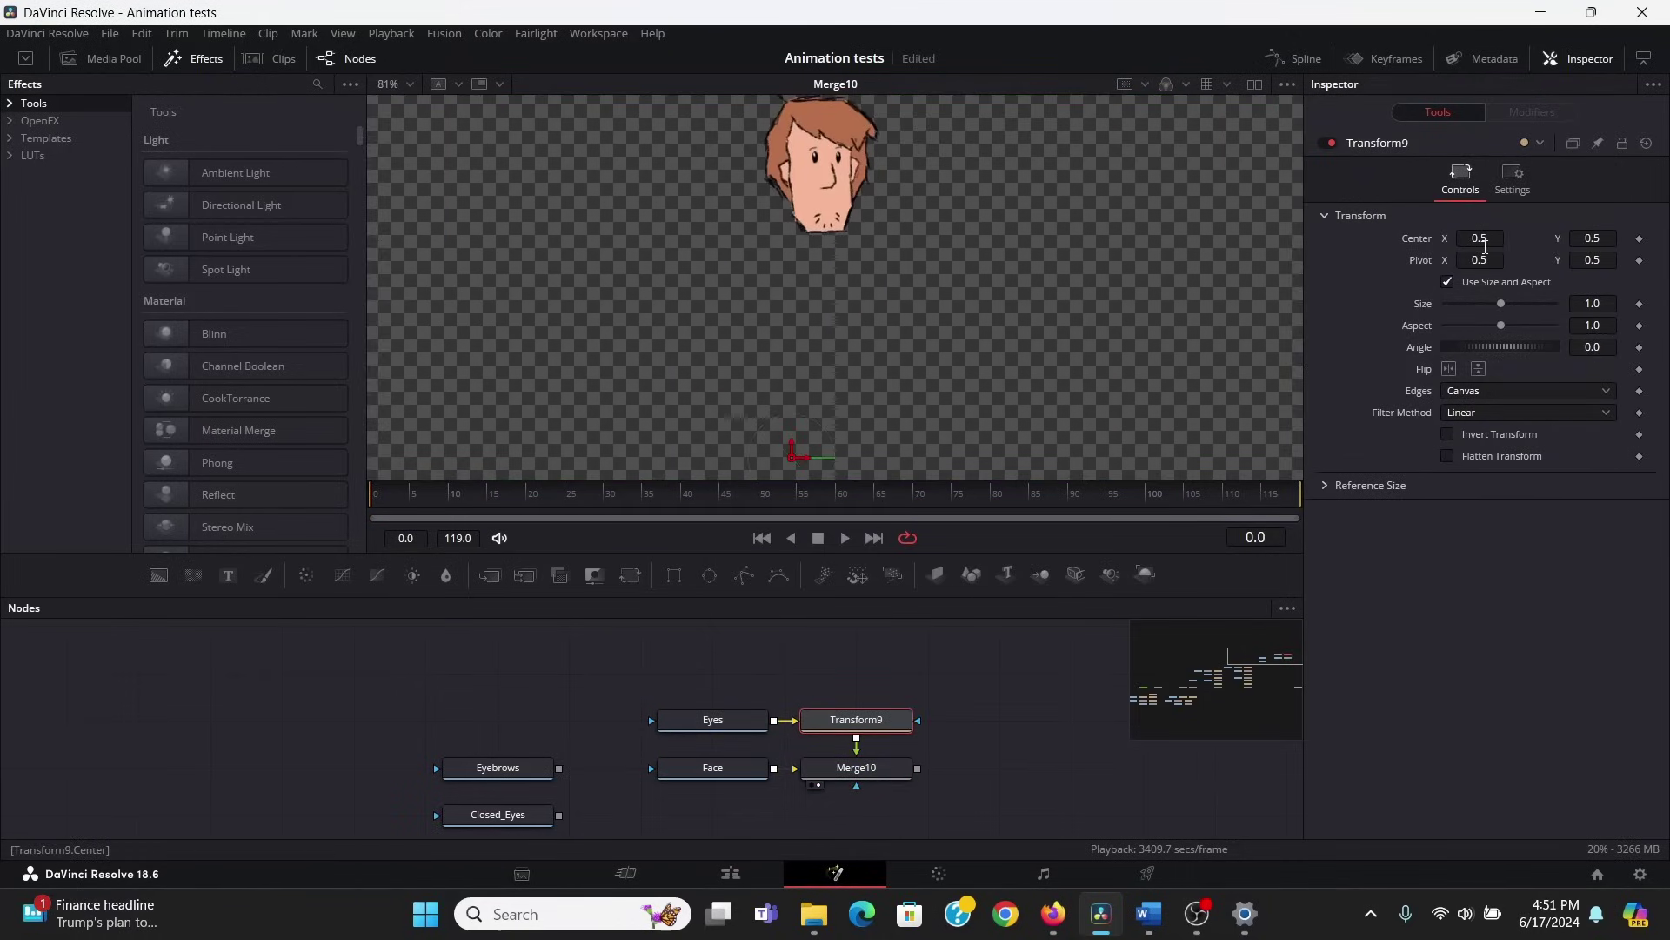
drag(1480, 240, 1474, 241)
drag(789, 452, 797, 452)
double_click(1422, 238)
Place Closed_Eyes above Eyes and move both nodes away from Transform9 to make room between them
drag(509, 825, 724, 683)
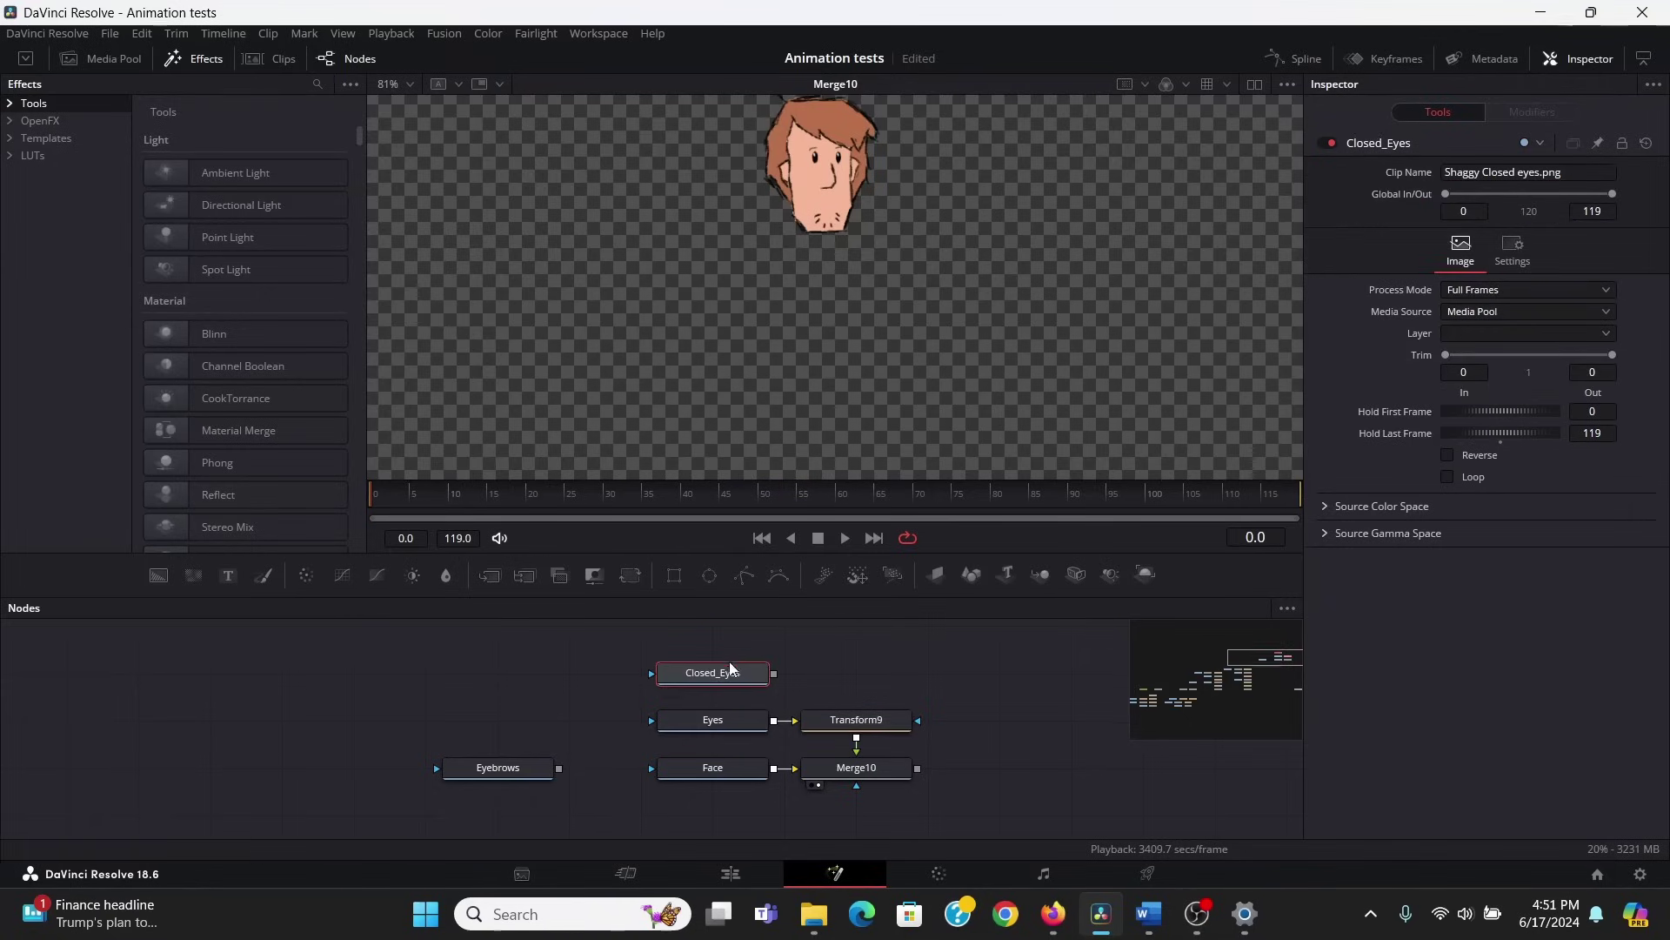
drag(806, 690, 869, 705)
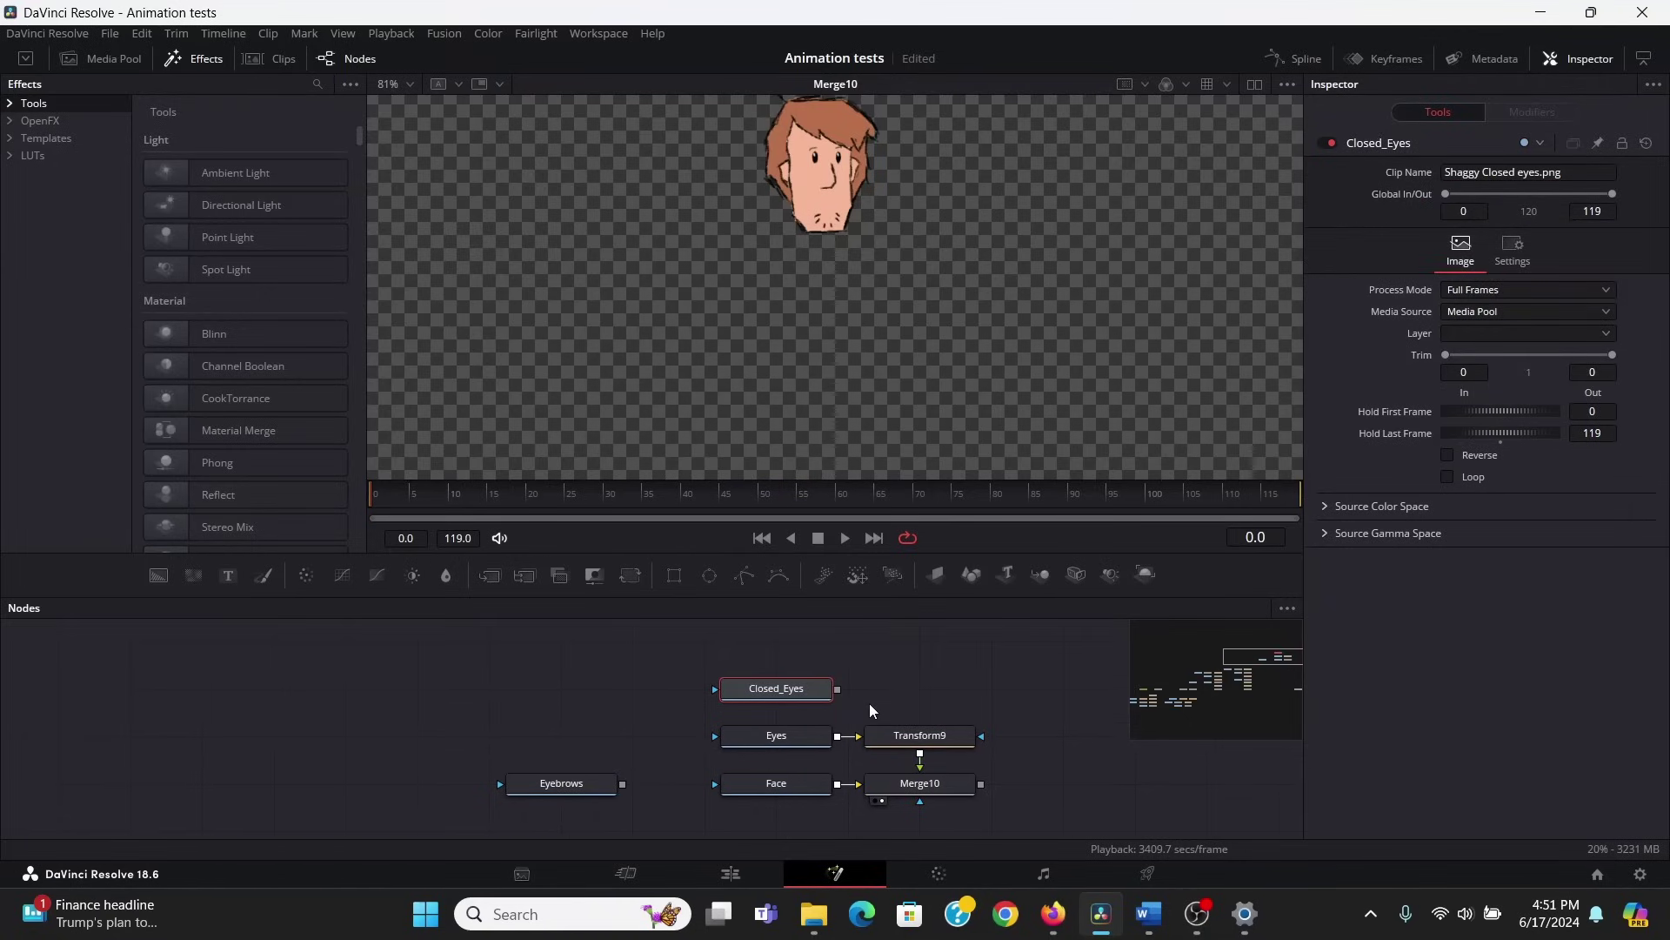
drag(641, 675, 642, 741)
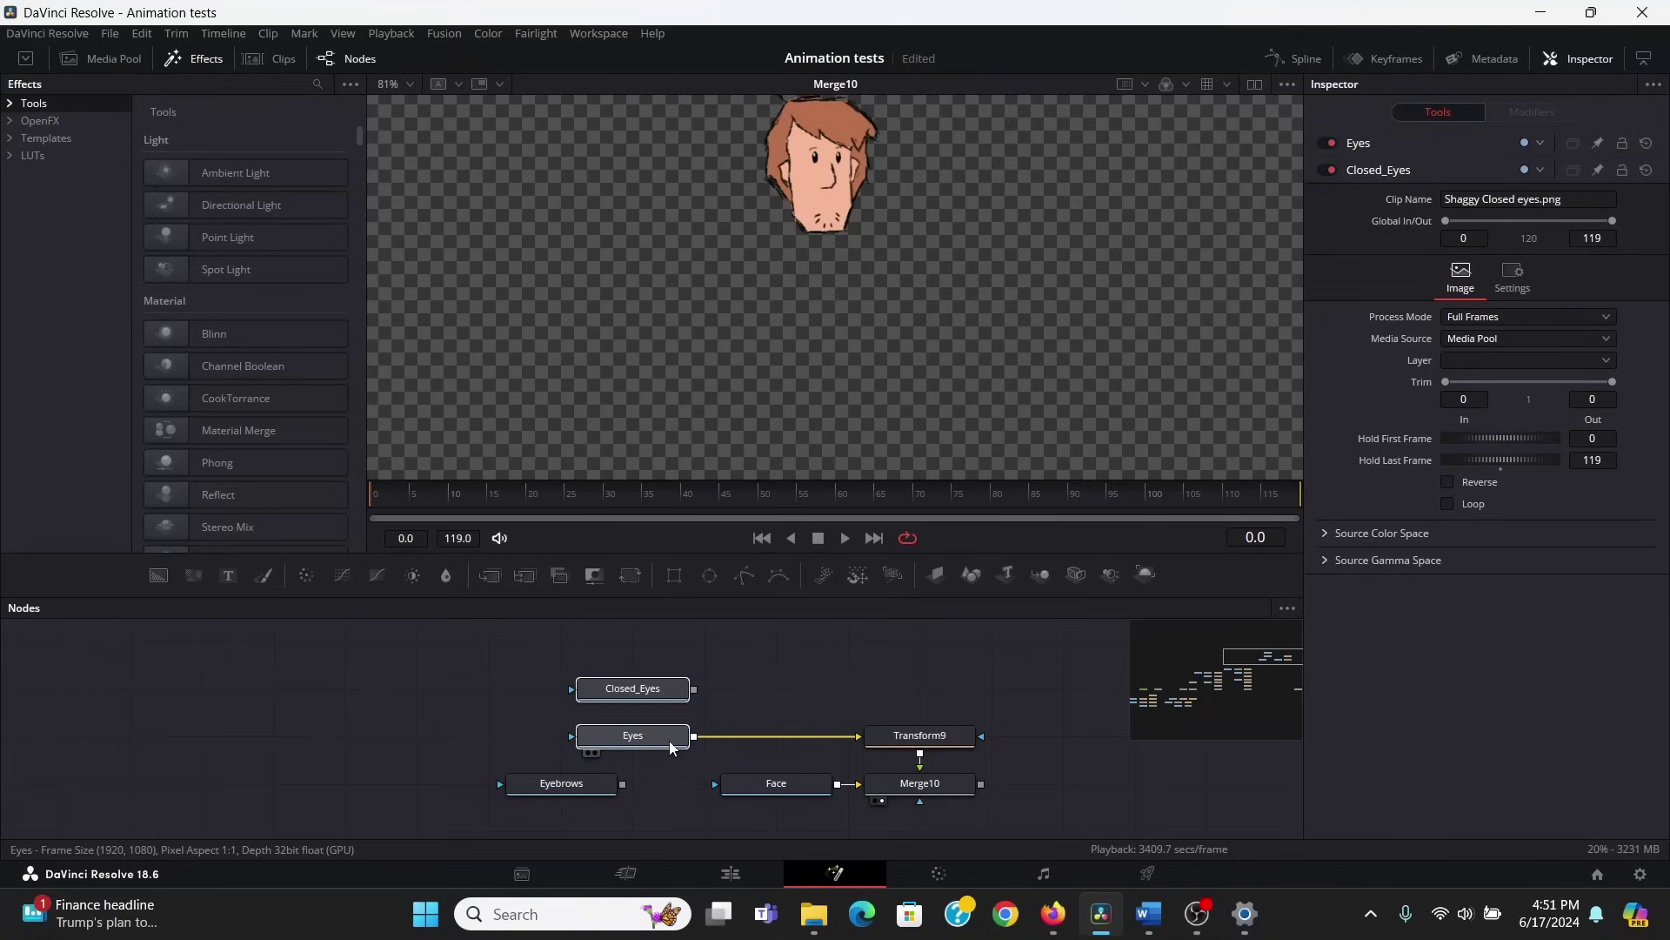
Insert a Dissolve node between Eyes and Transform9 and connect Closed_Eyes to its foreground input
click(665, 735)
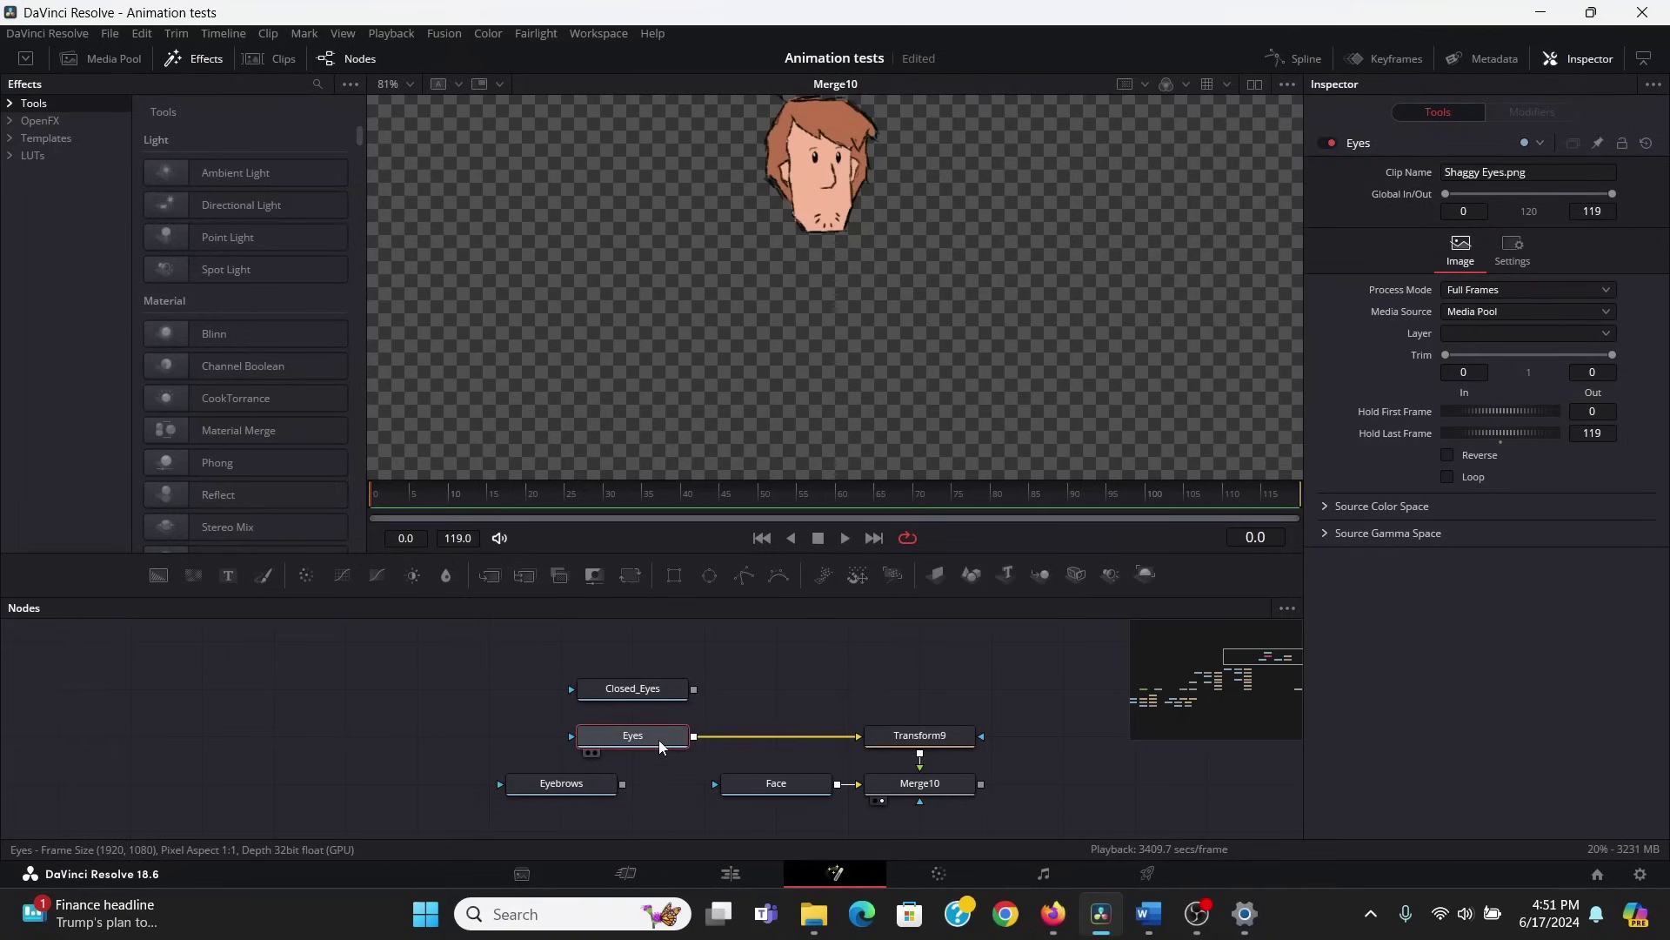
key(shift+space)
text(xf)
key(BackSpace)
key(BackSpace)
text(dx)
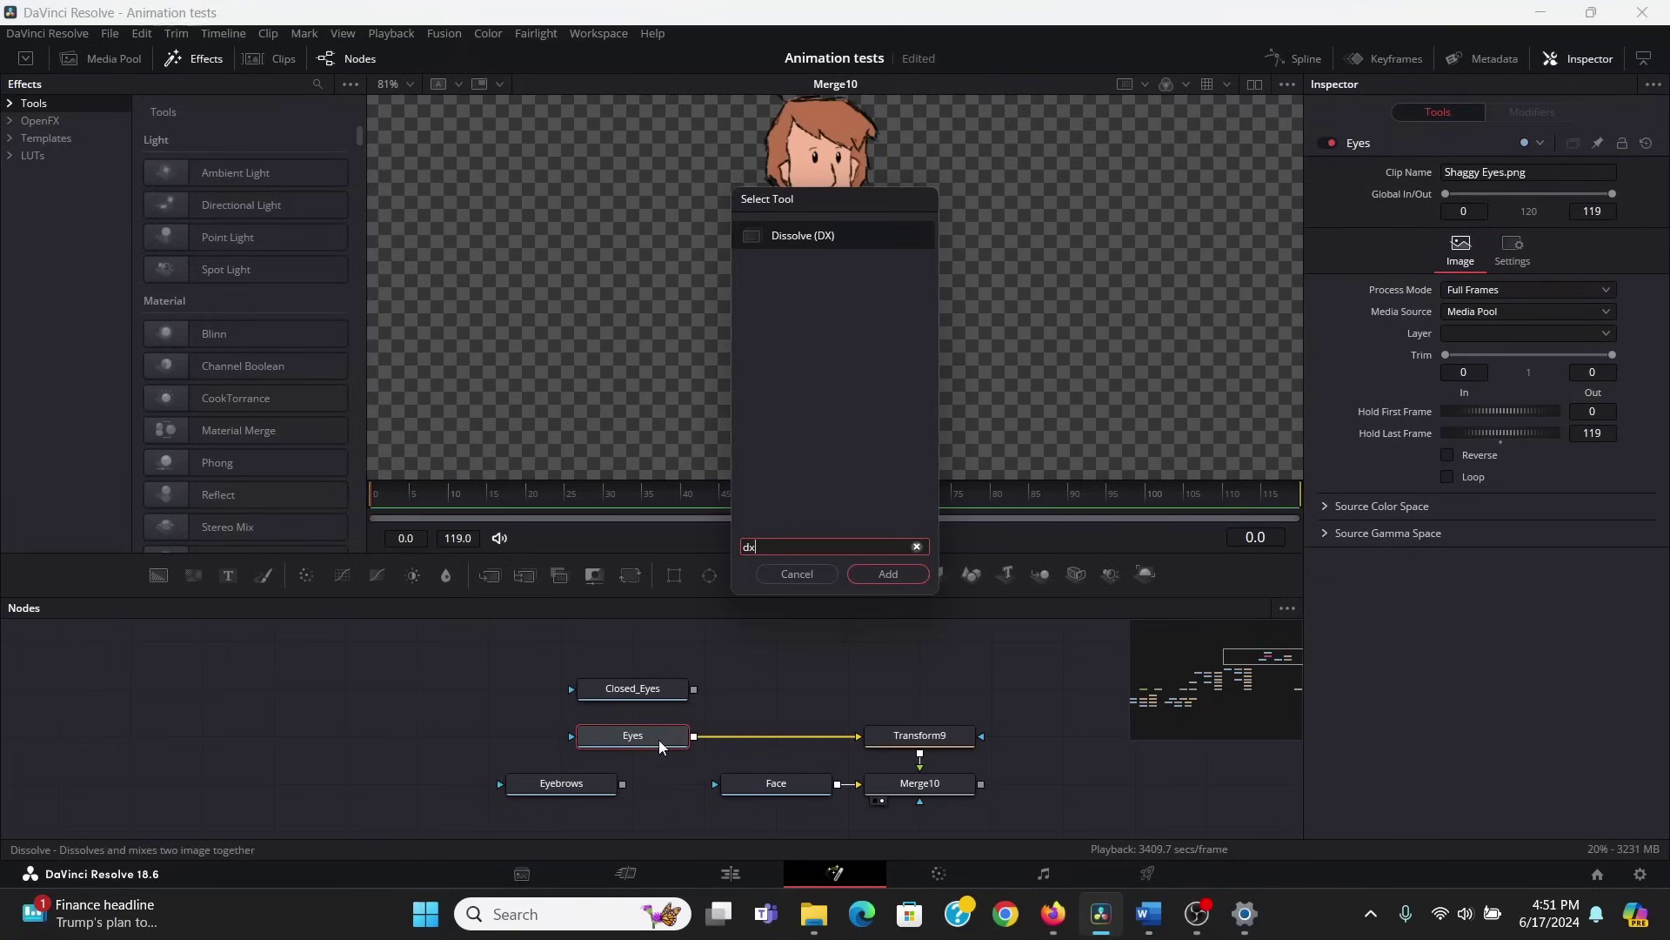
key(Return)
drag(694, 689, 749, 738)
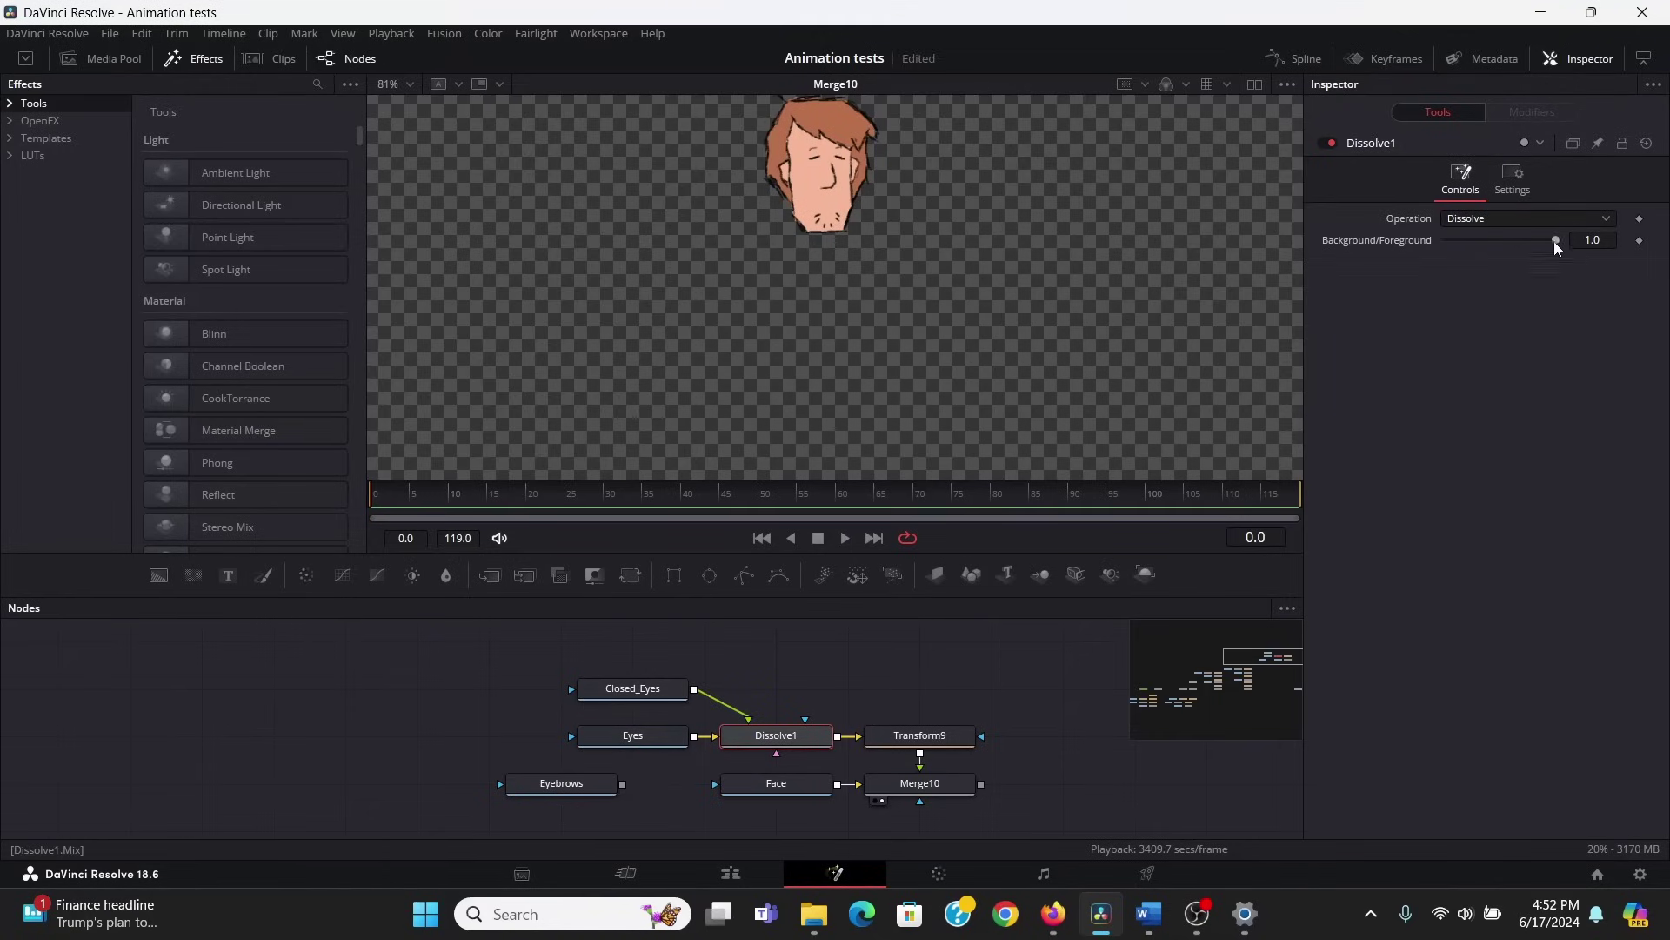
Test switching between open and closed eyes with Dissolve1's Background/Foreground value, undo the last change and save the project
drag(1554, 242, 1382, 247)
drag(1446, 239, 1599, 252)
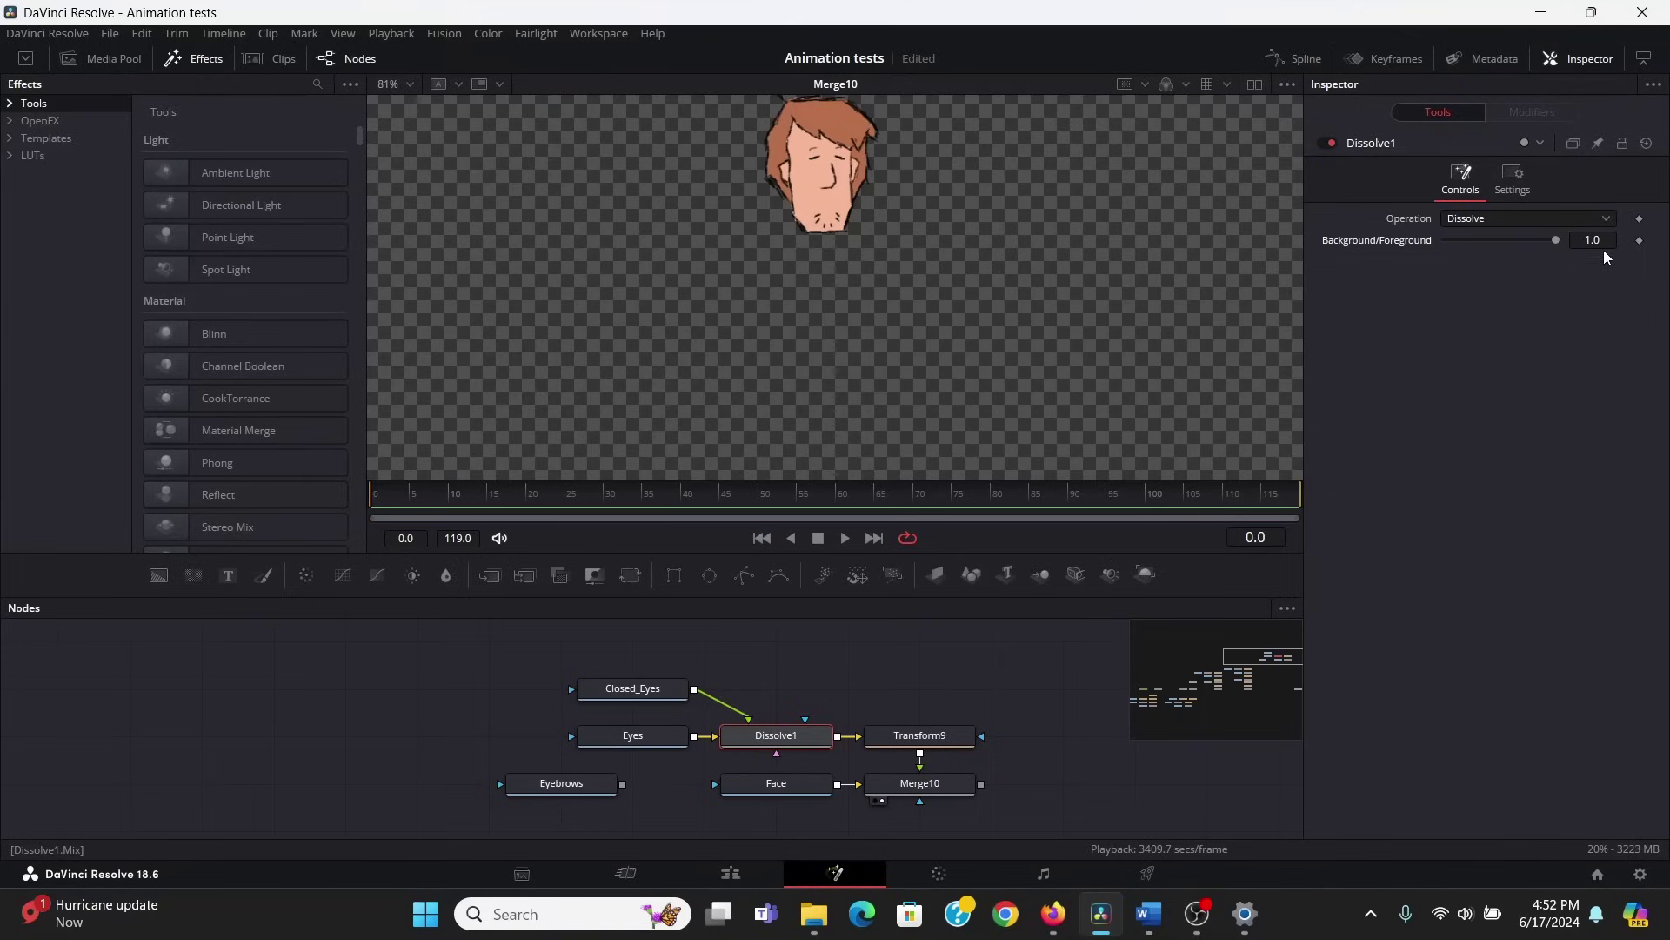
key(ctrl+z)
key(ctrl+s)
Preview the Eyebrows node placed beyond Transform9 and add a Polygon mask node above it
drag(557, 785, 842, 381)
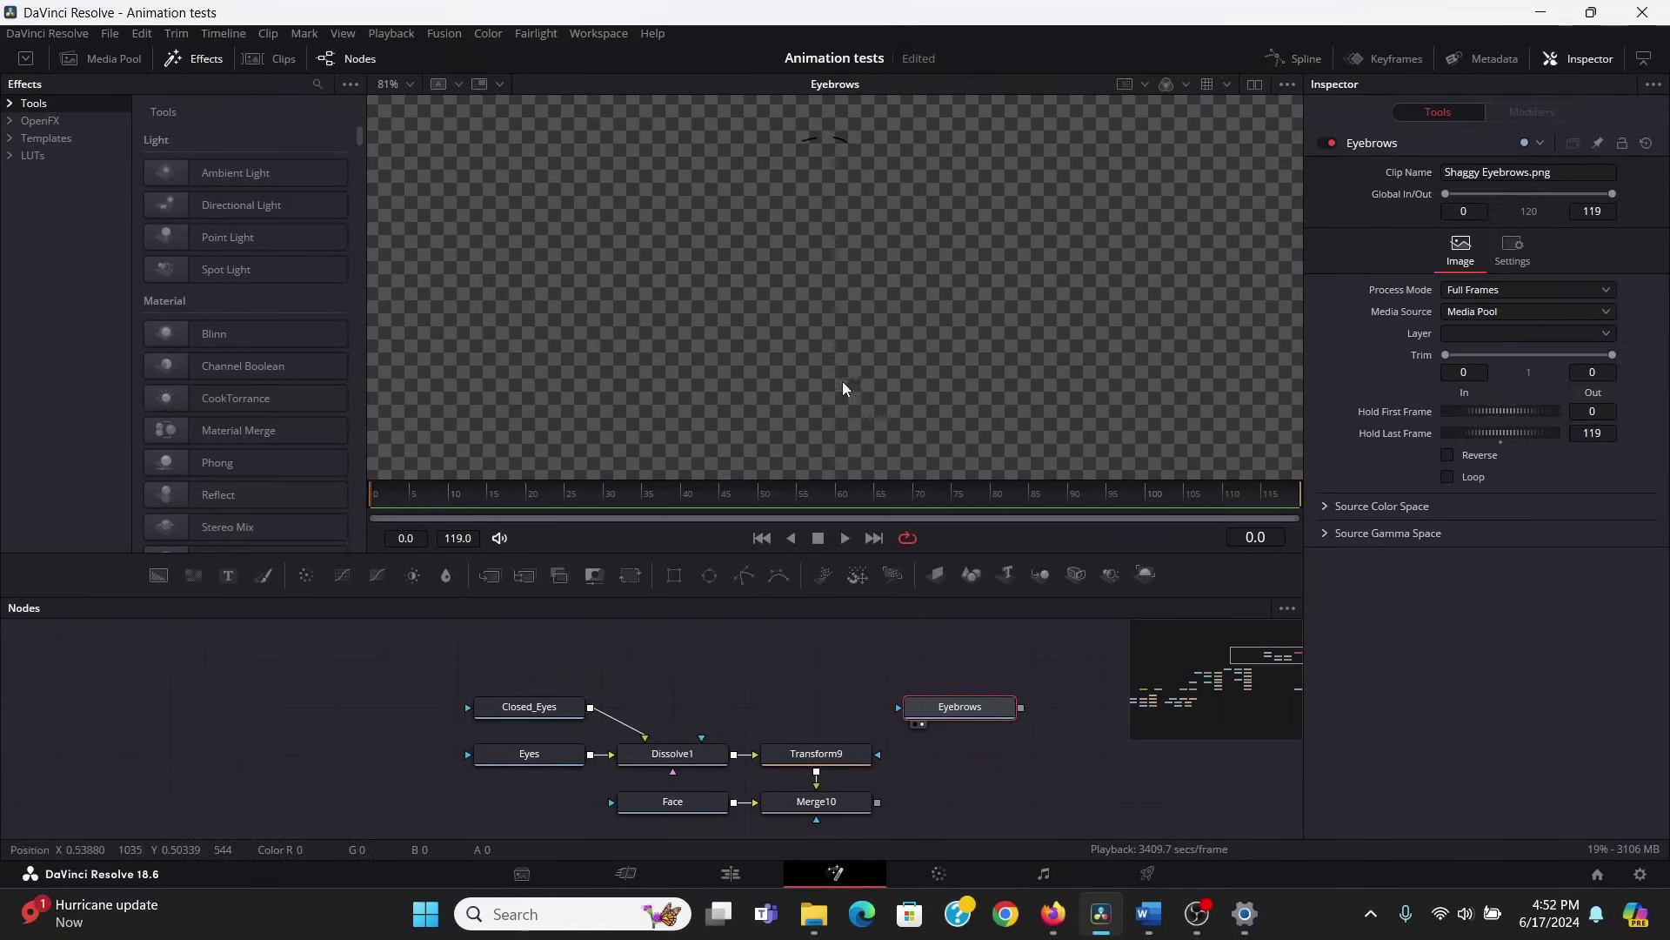
drag(866, 684, 827, 686)
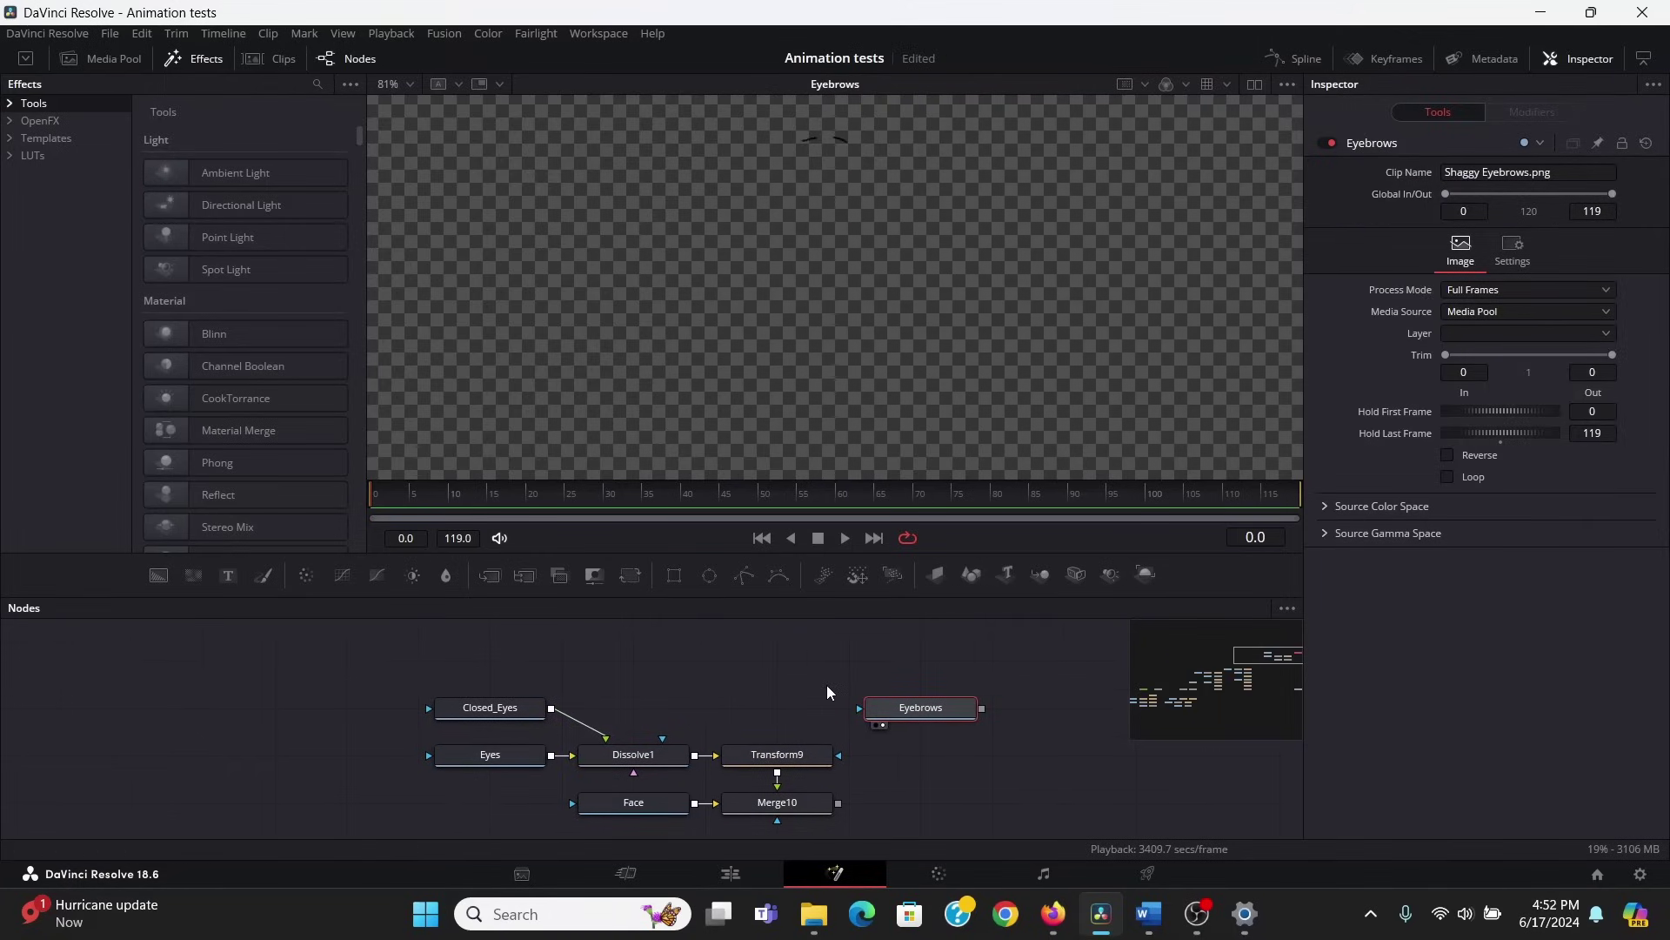
drag(743, 575, 916, 666)
Draw a closed four-point polygon around the left eyebrow and connect Polygon1 to Eyebrows as its mask
scroll(826, 179, up, 1)
drag(837, 213, 847, 402)
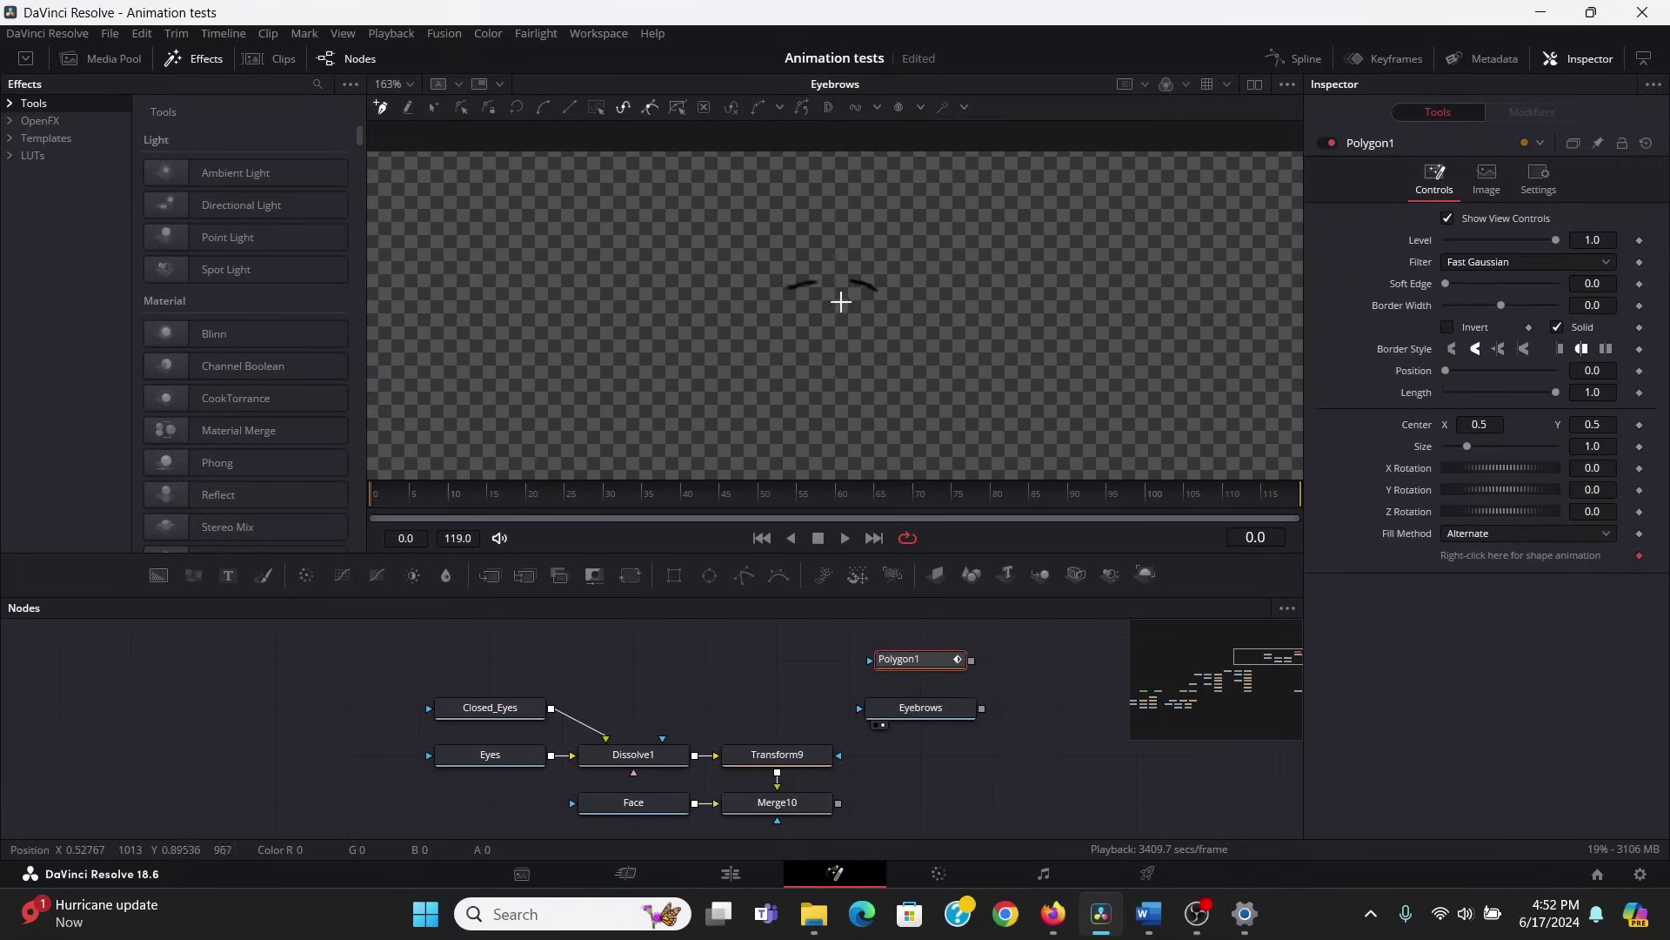
click(835, 261)
click(836, 329)
click(756, 329)
click(759, 270)
click(835, 261)
drag(972, 660, 948, 706)
click(948, 706)
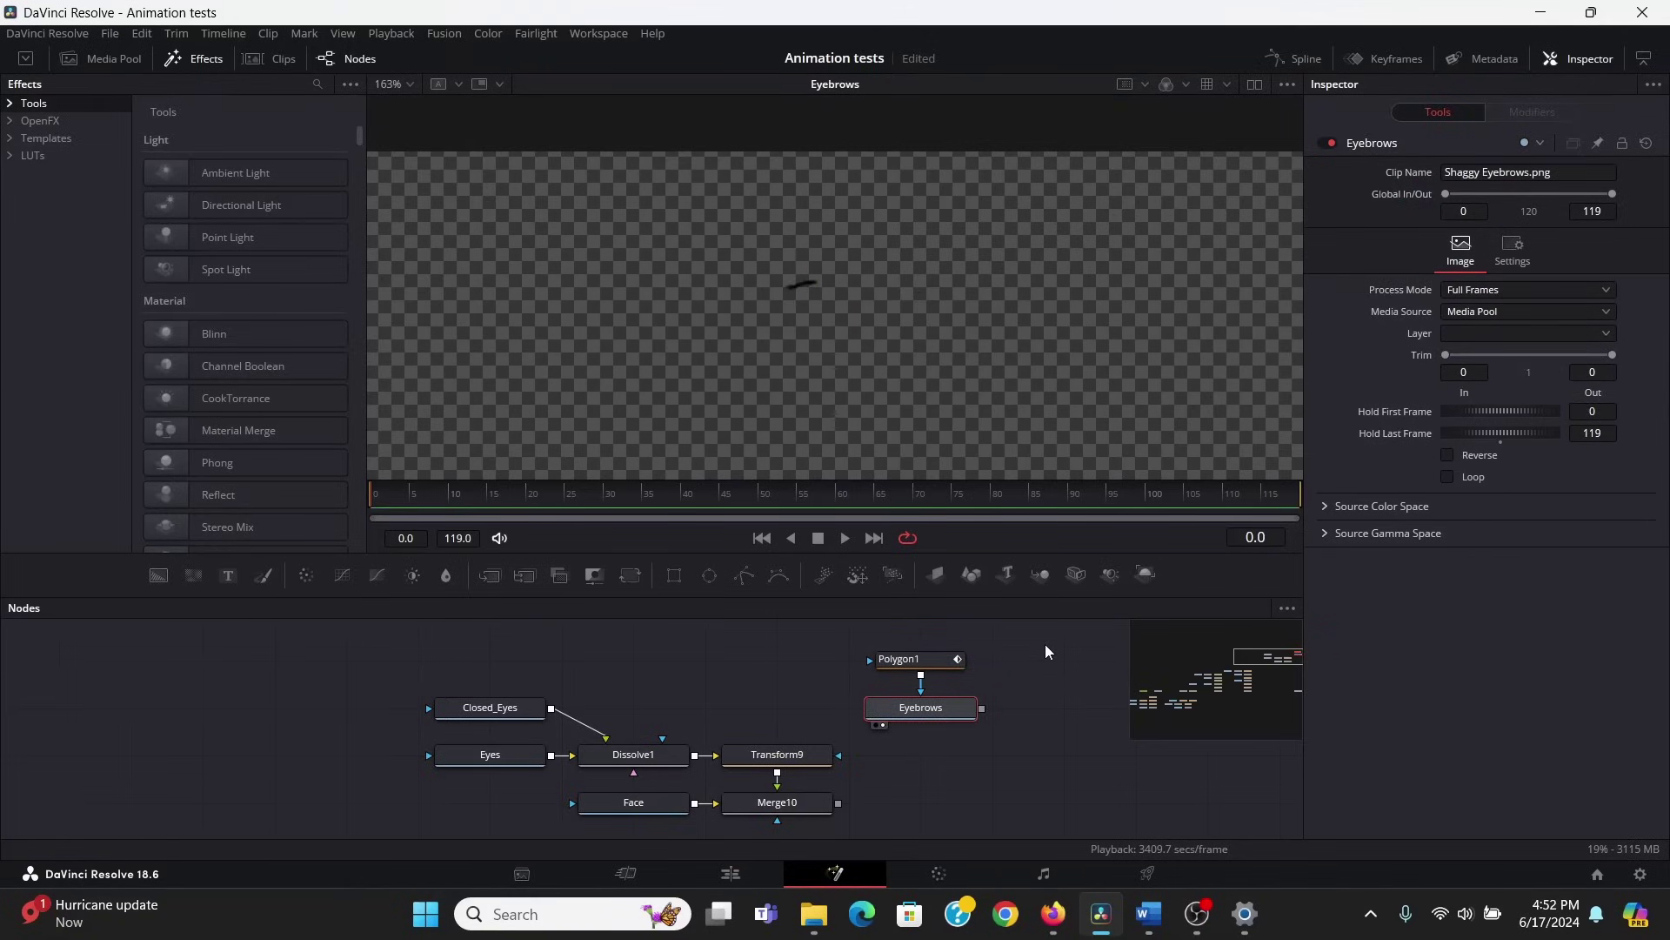
Duplicate the Eyebrows node together with its polygon mask beside the original and inspect the copied mask's controls
drag(1046, 643, 870, 755)
key(ctrl+c)
key(ctrl+v)
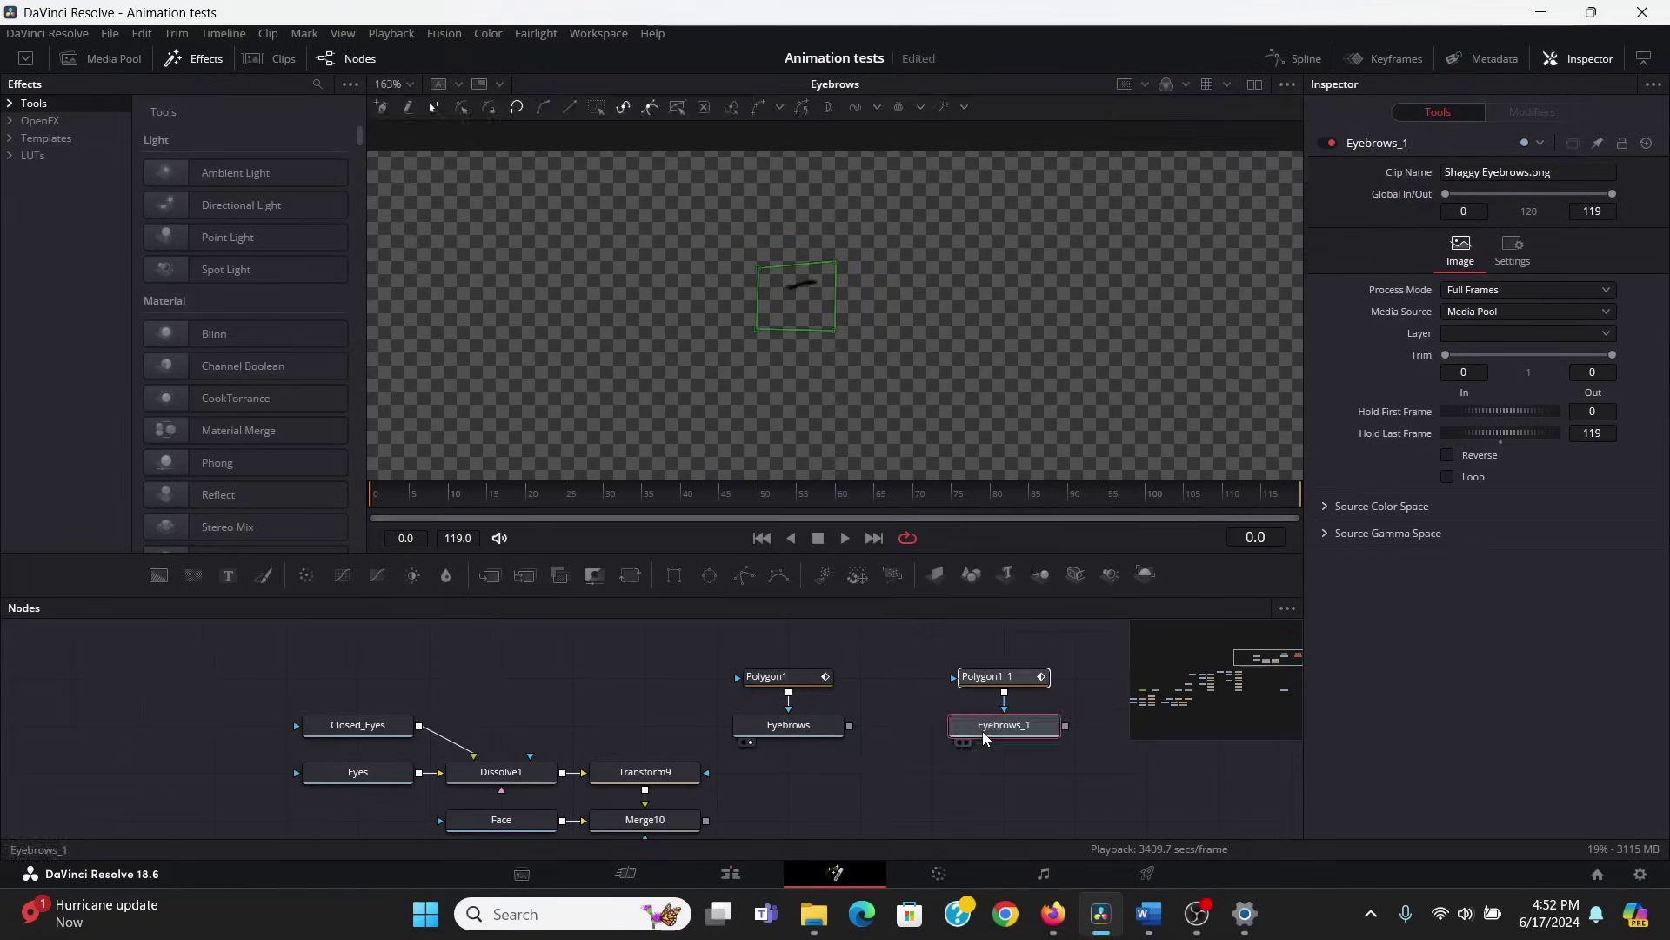
click(1023, 678)
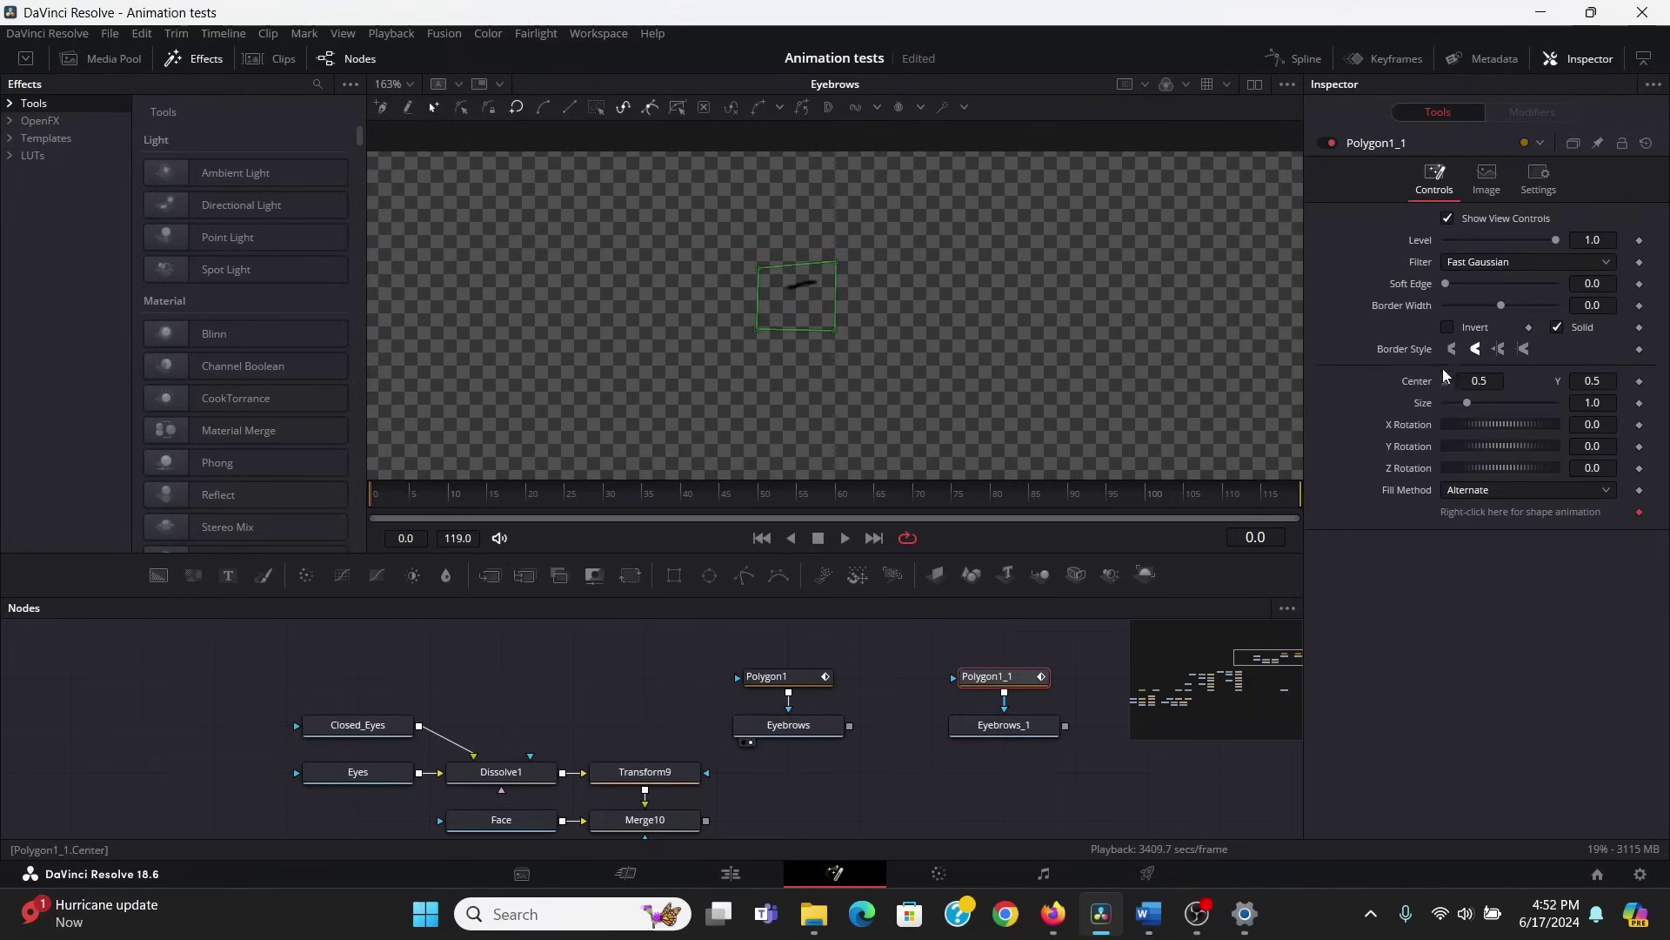
click(1040, 728)
drag(927, 789, 983, 740)
Insert a Transform node after Eyebrows, merge it over Merge10 and preview the new merge
click(849, 676)
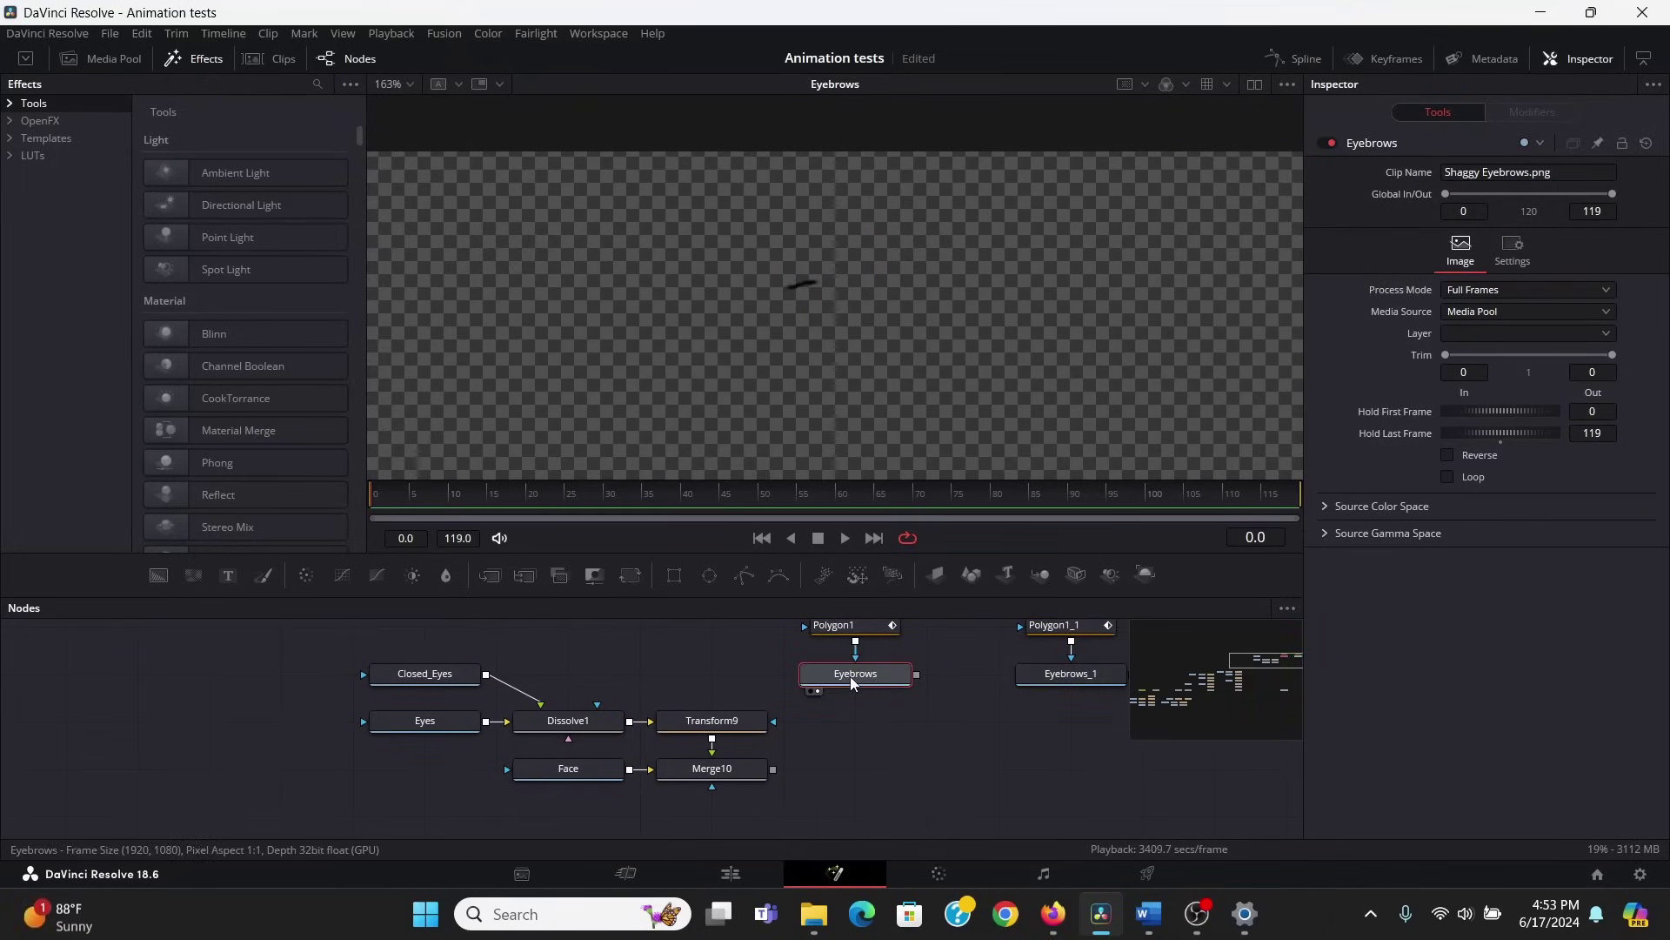
key(shift+space)
text(xf)
key(Return)
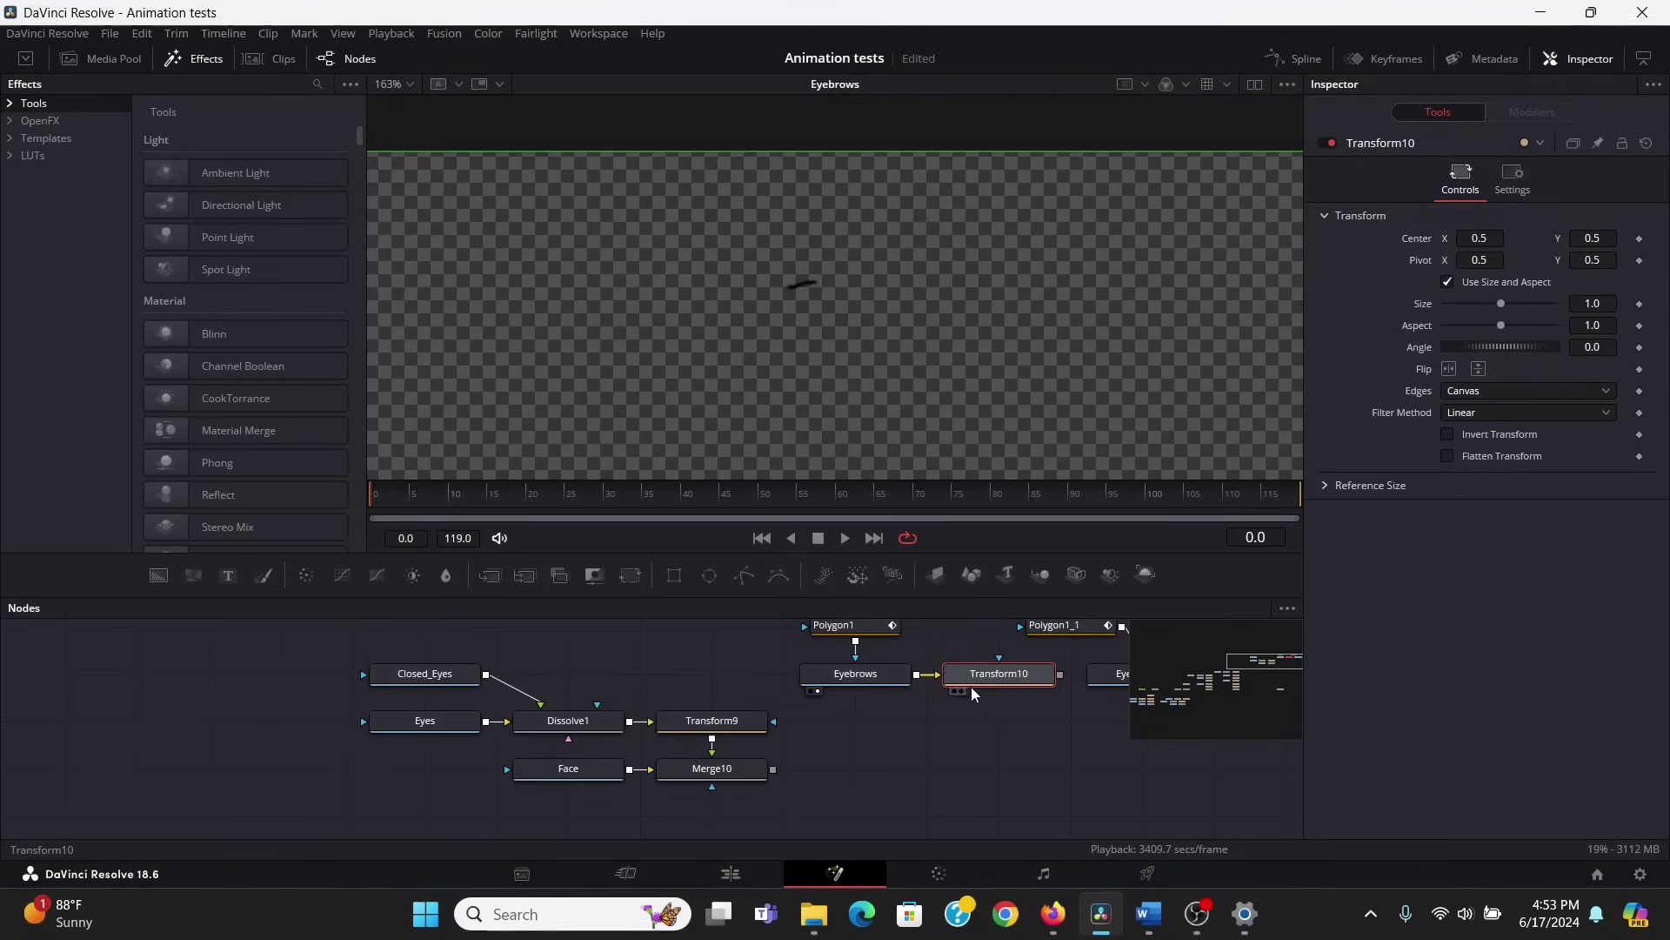
drag(971, 686, 775, 770)
key(1)
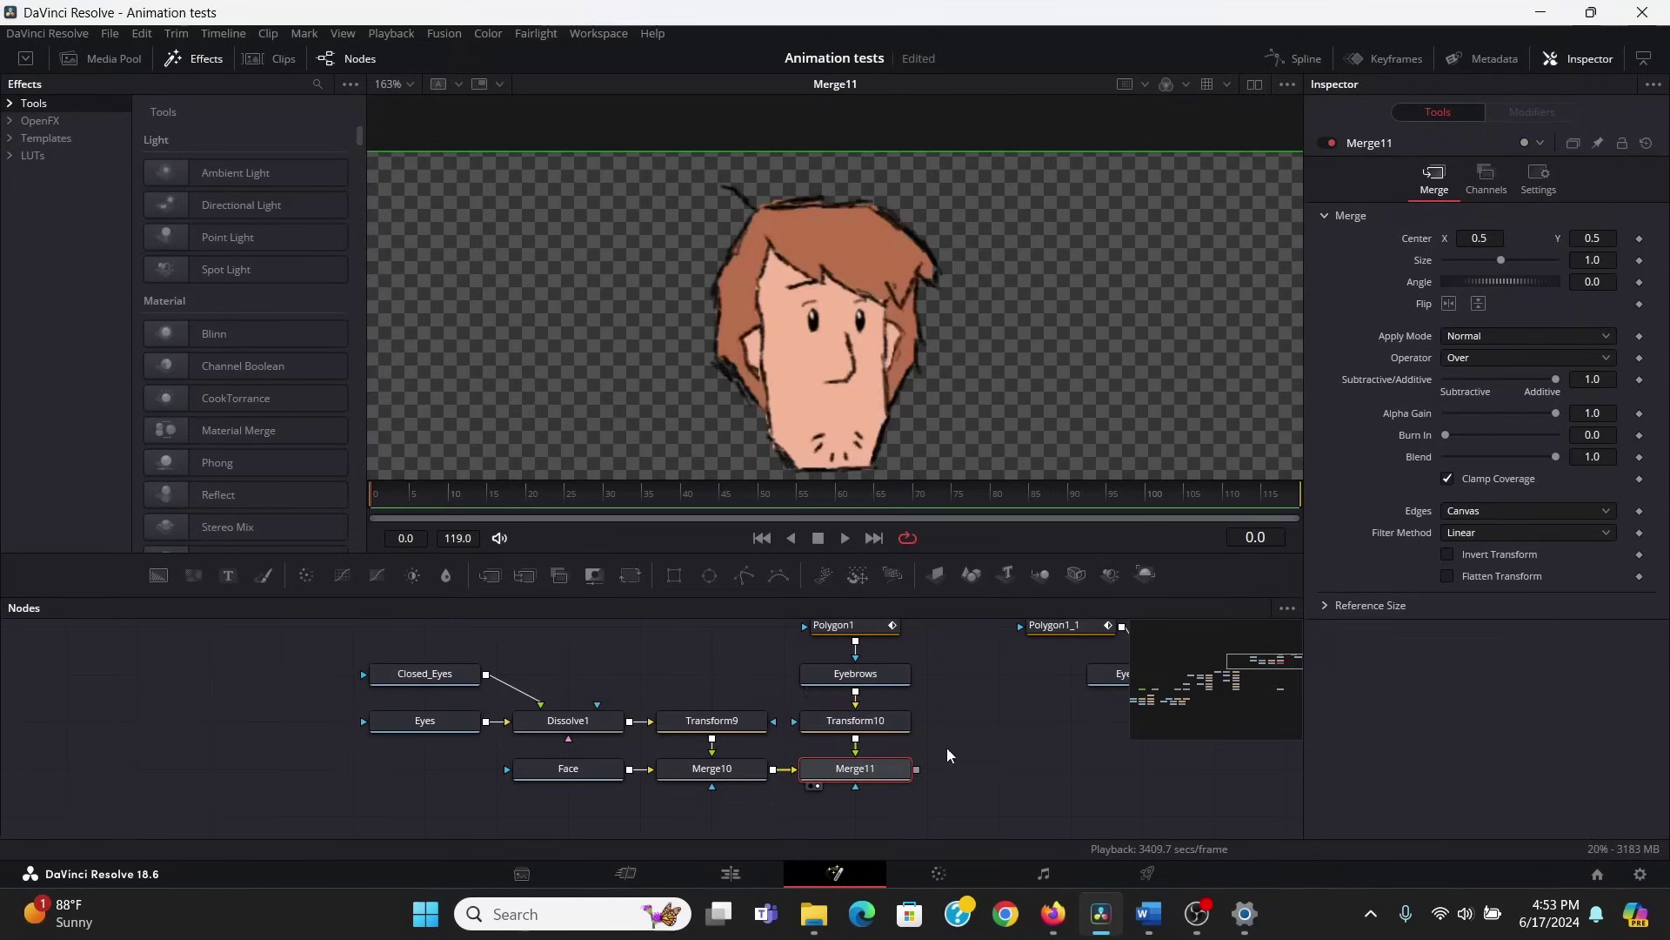
Place Transform10's pivot on the left eyebrow at about X 0.516, Y 0.914
click(881, 733)
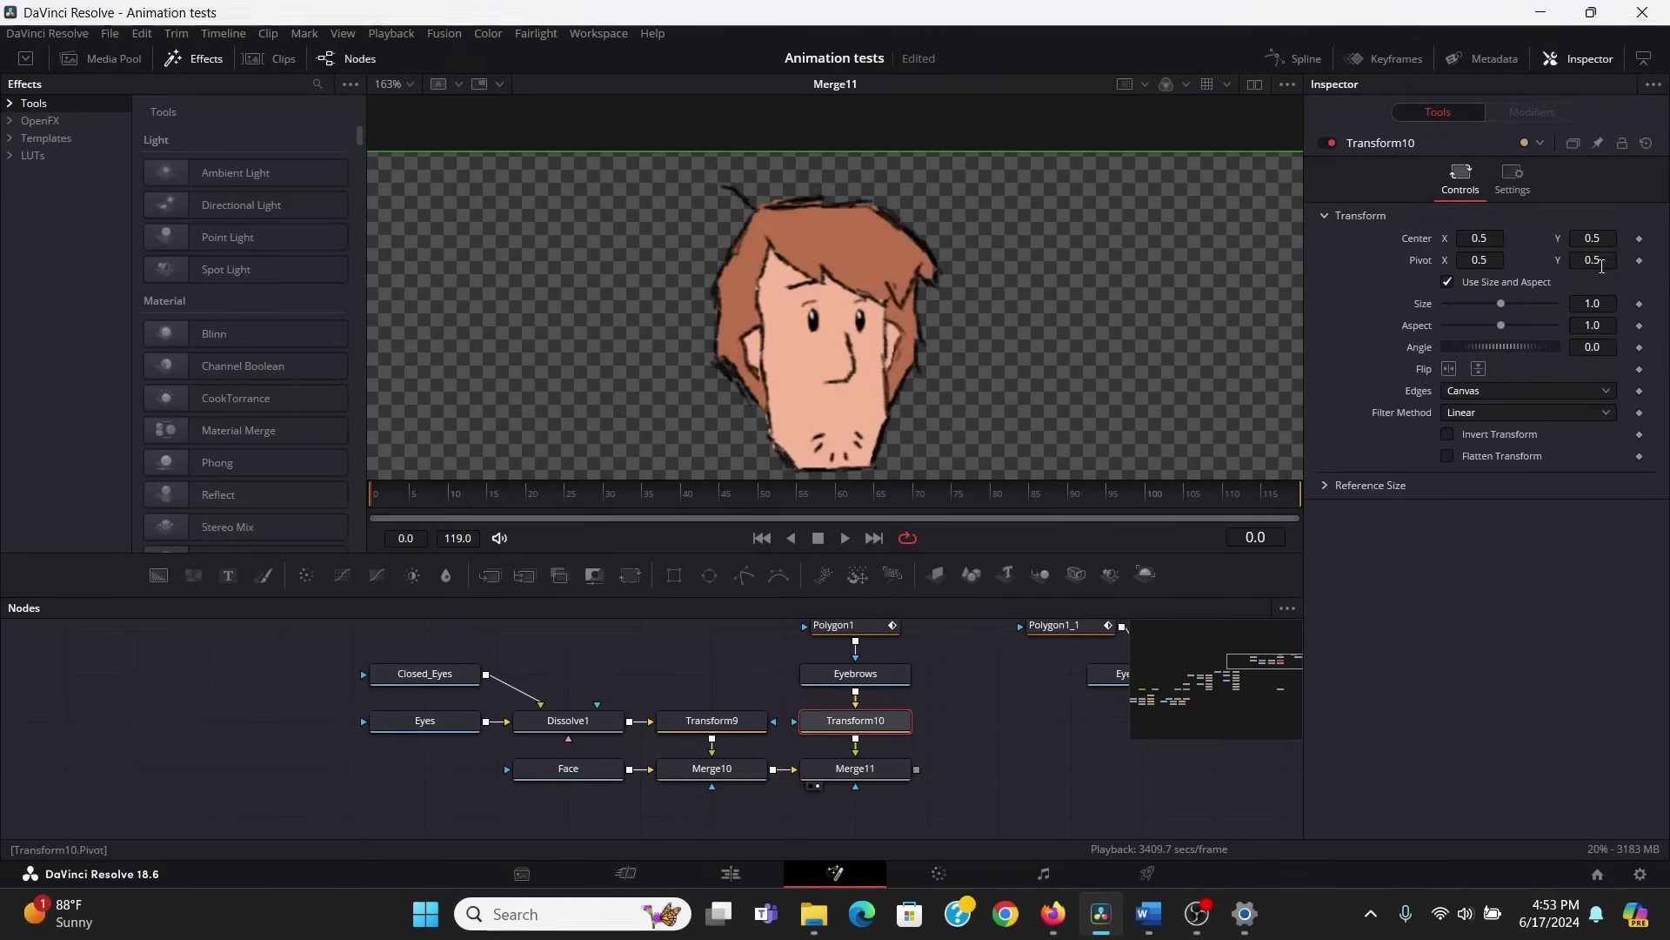
drag(1599, 261, 1640, 261)
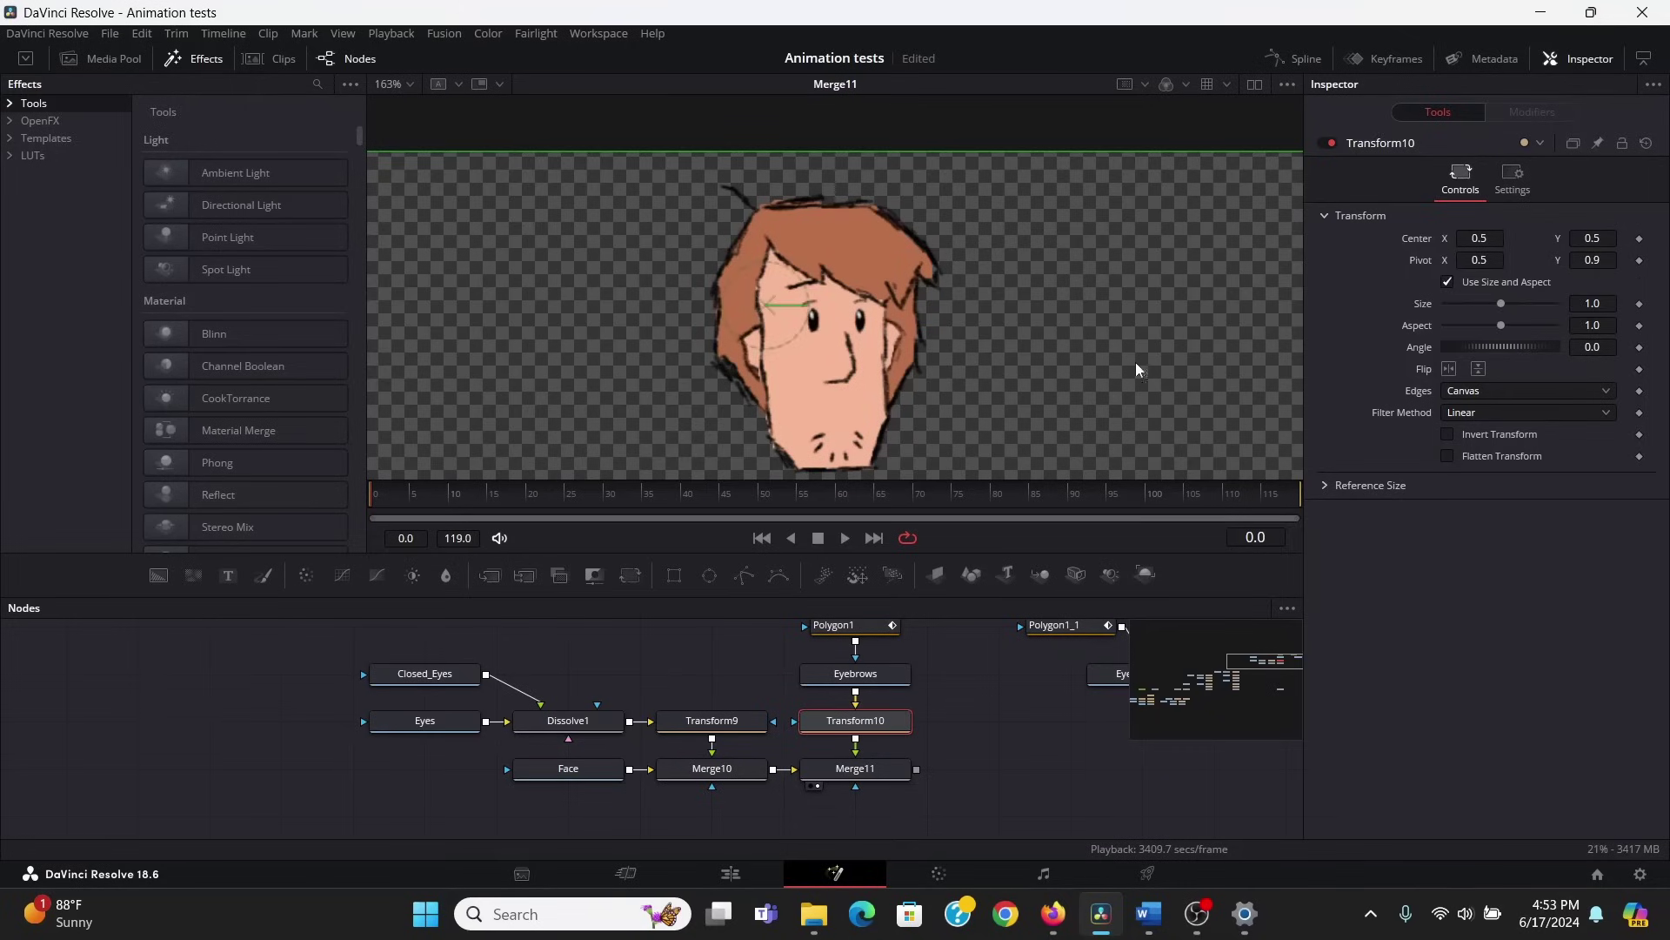
drag(766, 305, 808, 284)
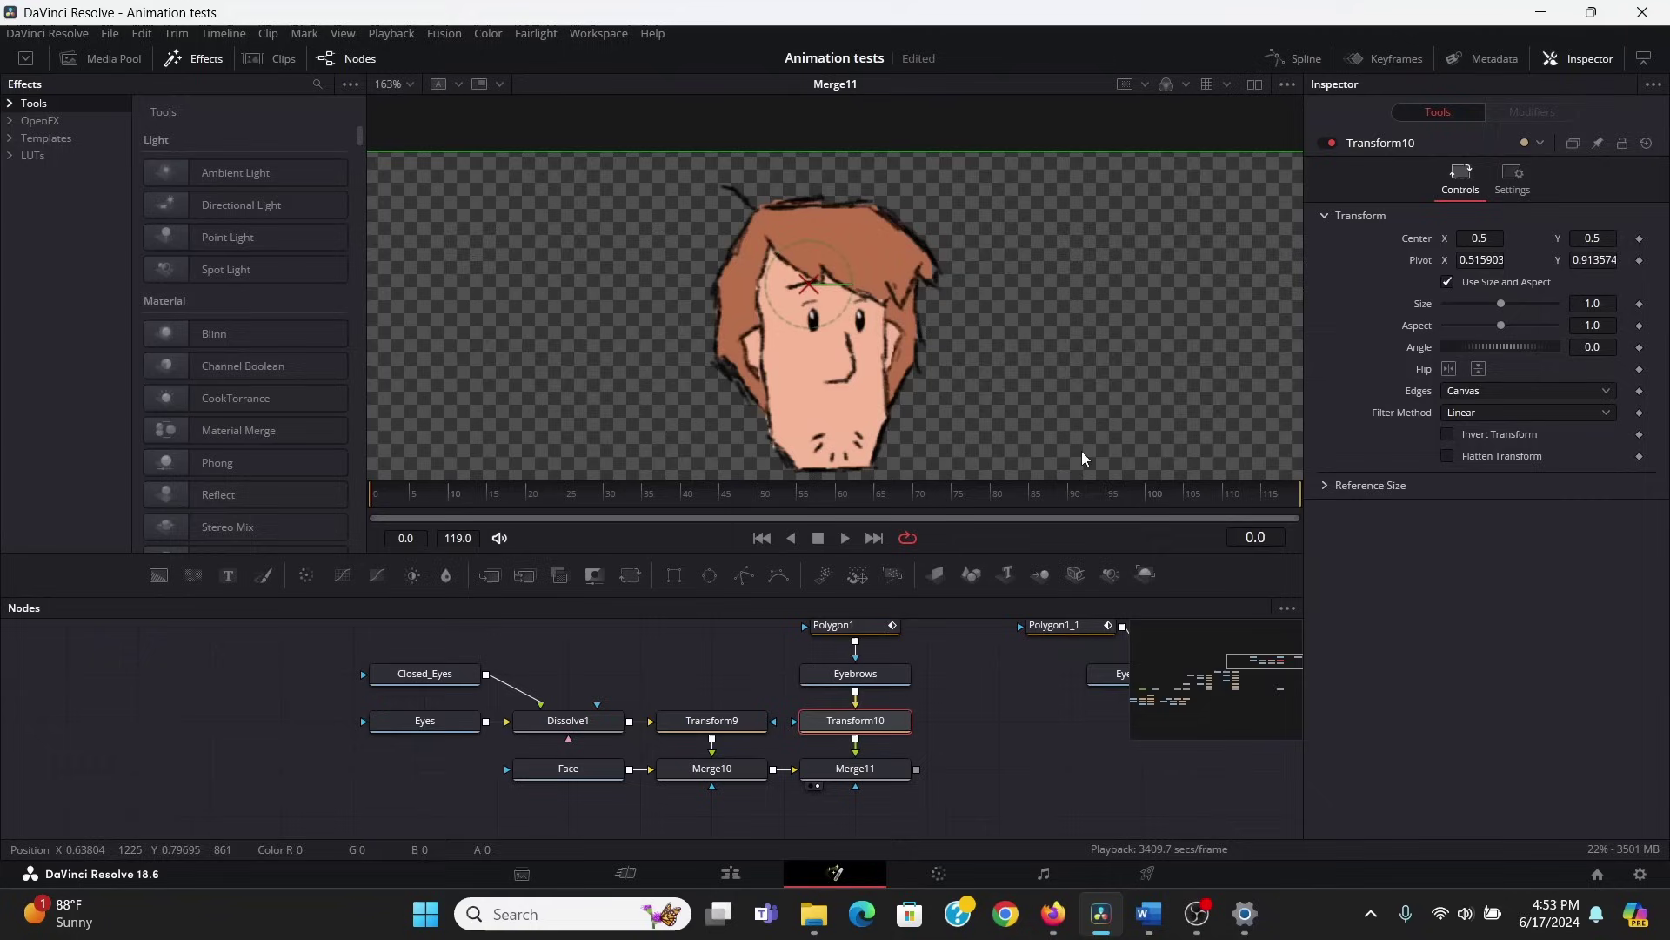
Test lowering and rotating the left eyebrow with Transform10's center Y and angle, and reset both to their defaults
drag(1592, 260, 1584, 290)
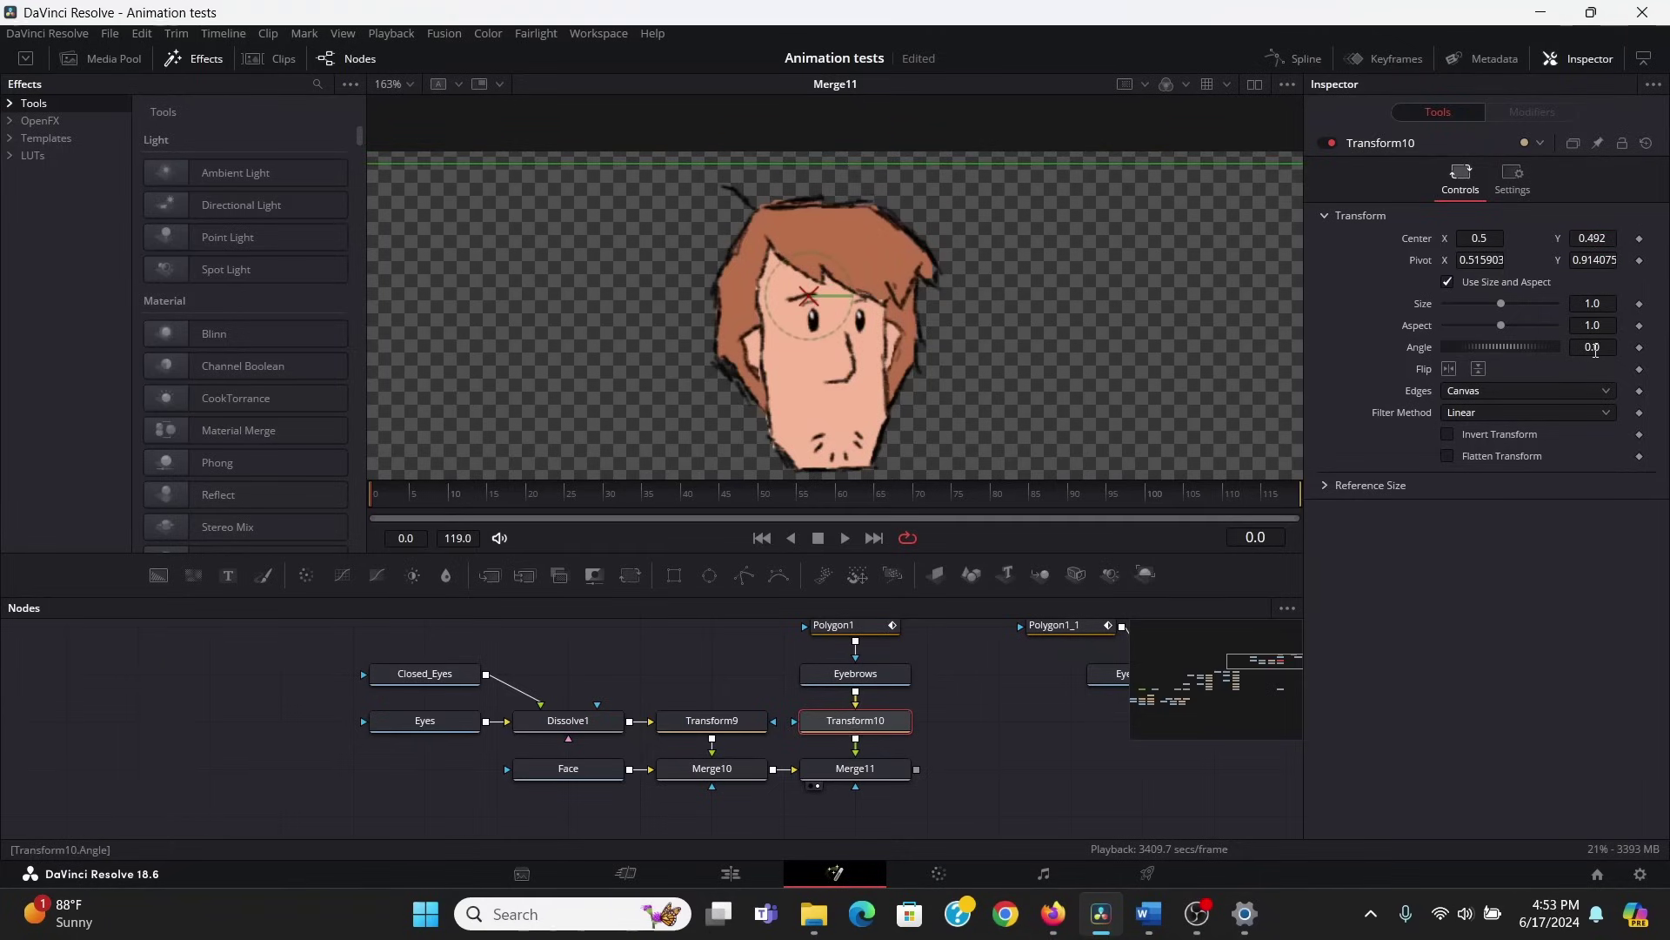
drag(1592, 347, 1629, 347)
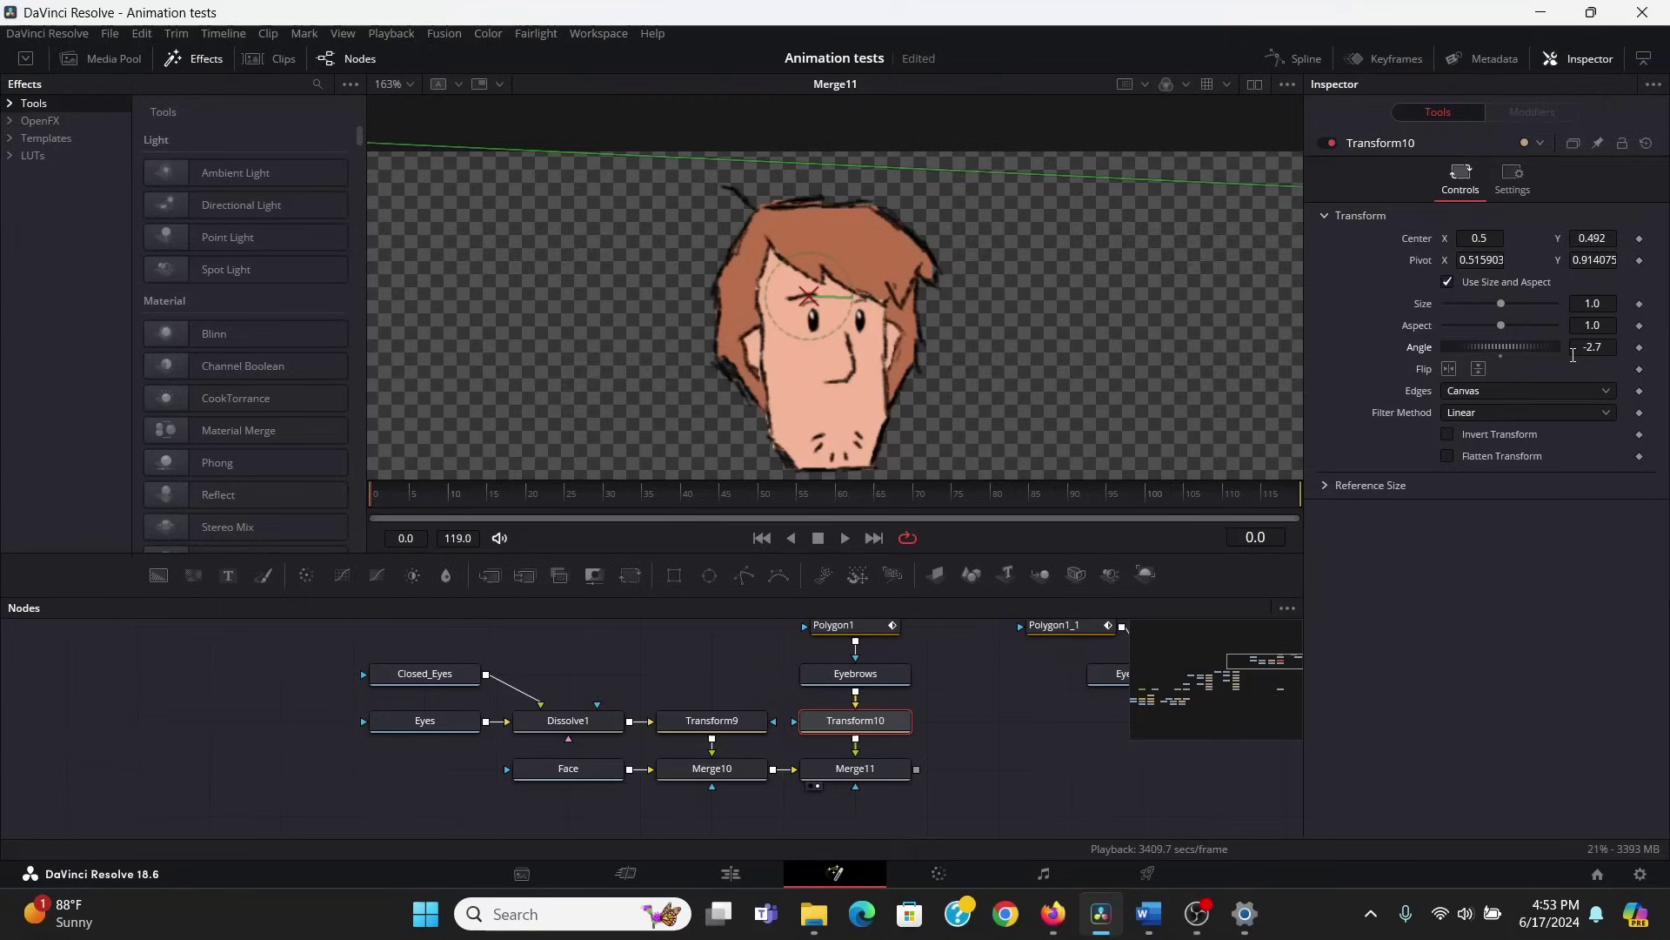
double_click(1502, 351)
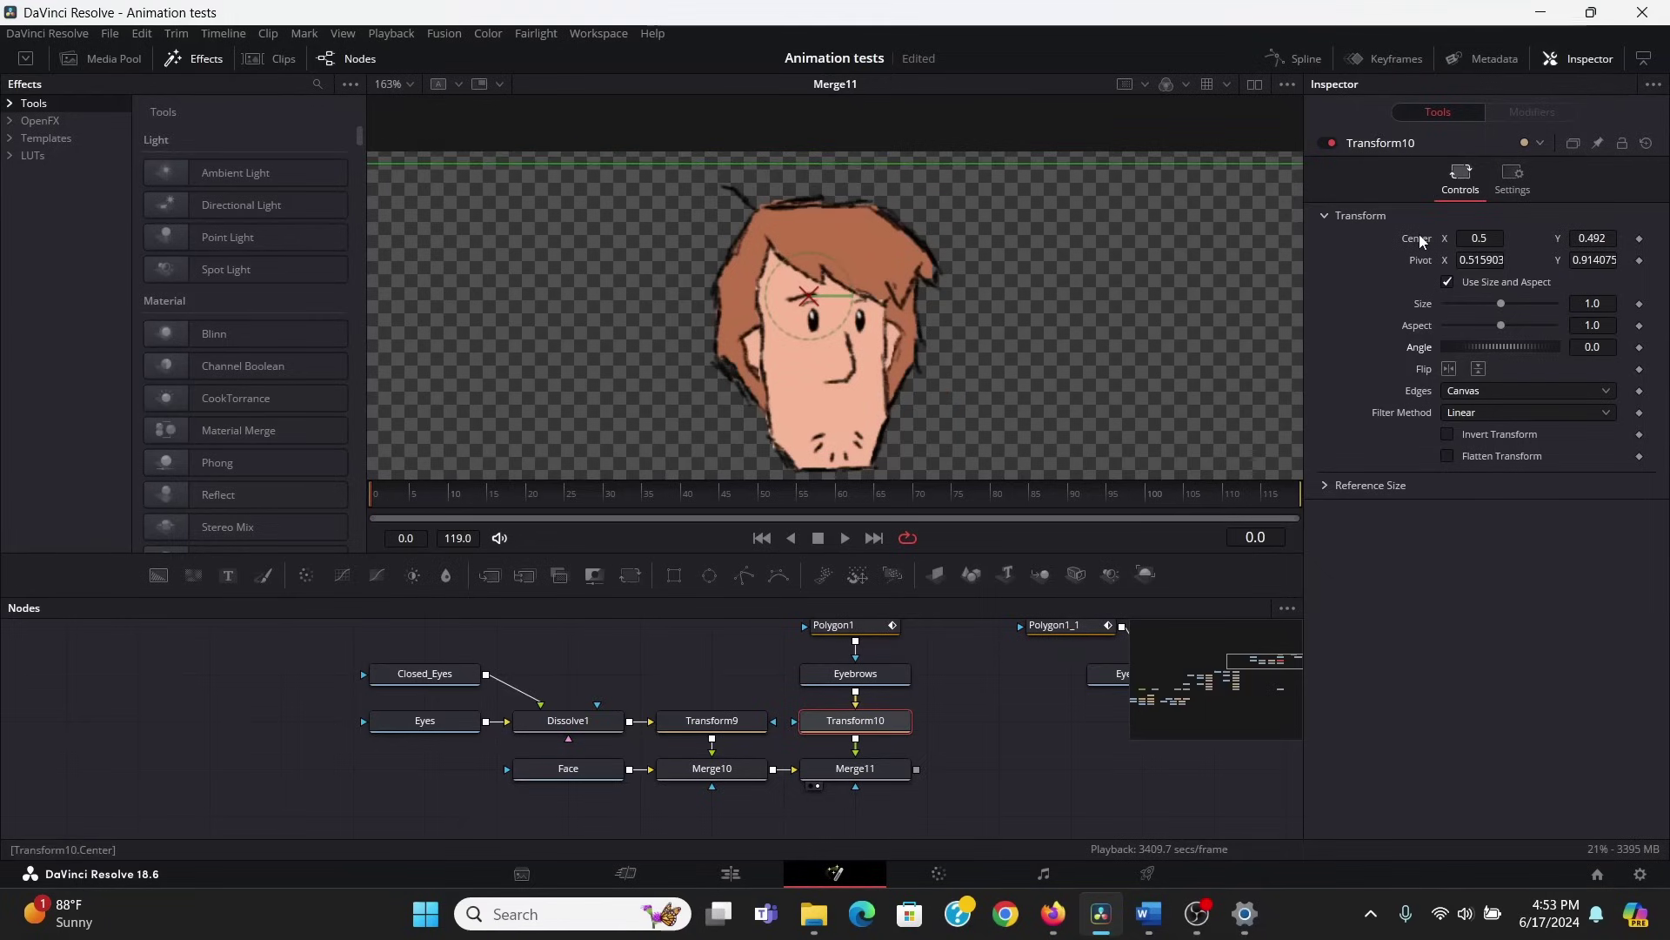
double_click(1418, 235)
drag(927, 770, 766, 791)
drag(1009, 705, 900, 714)
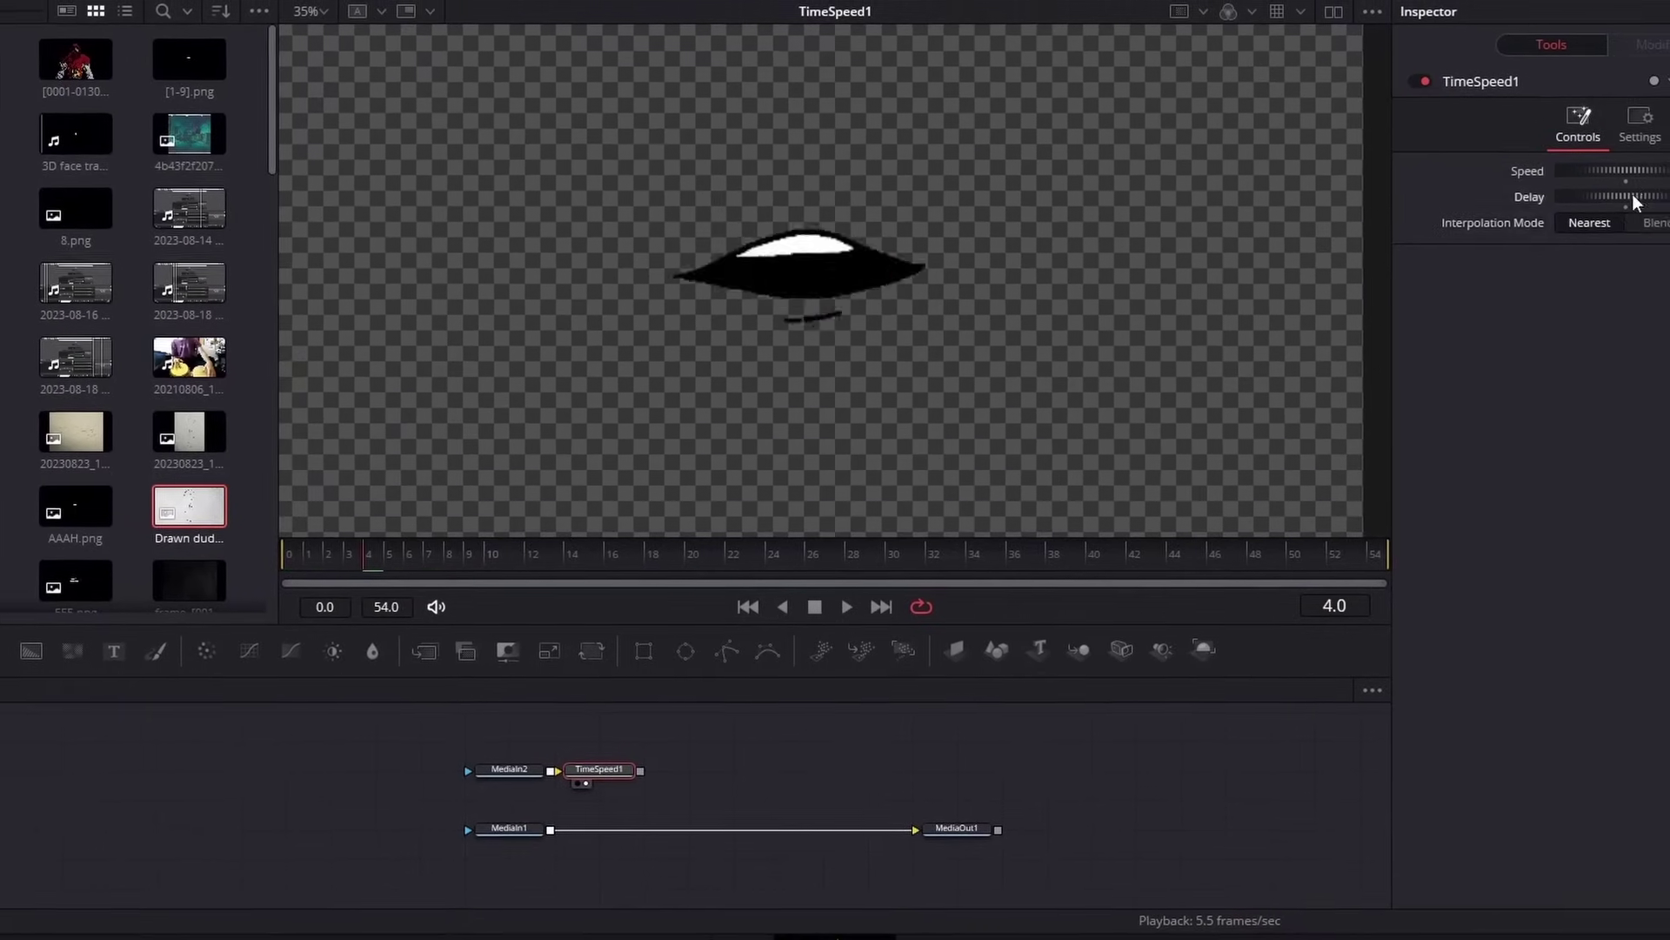
Add a Custom Tool node to the mouth composition containing TimeSpeed1
key(shift+space)
text(custom)
key(Return)
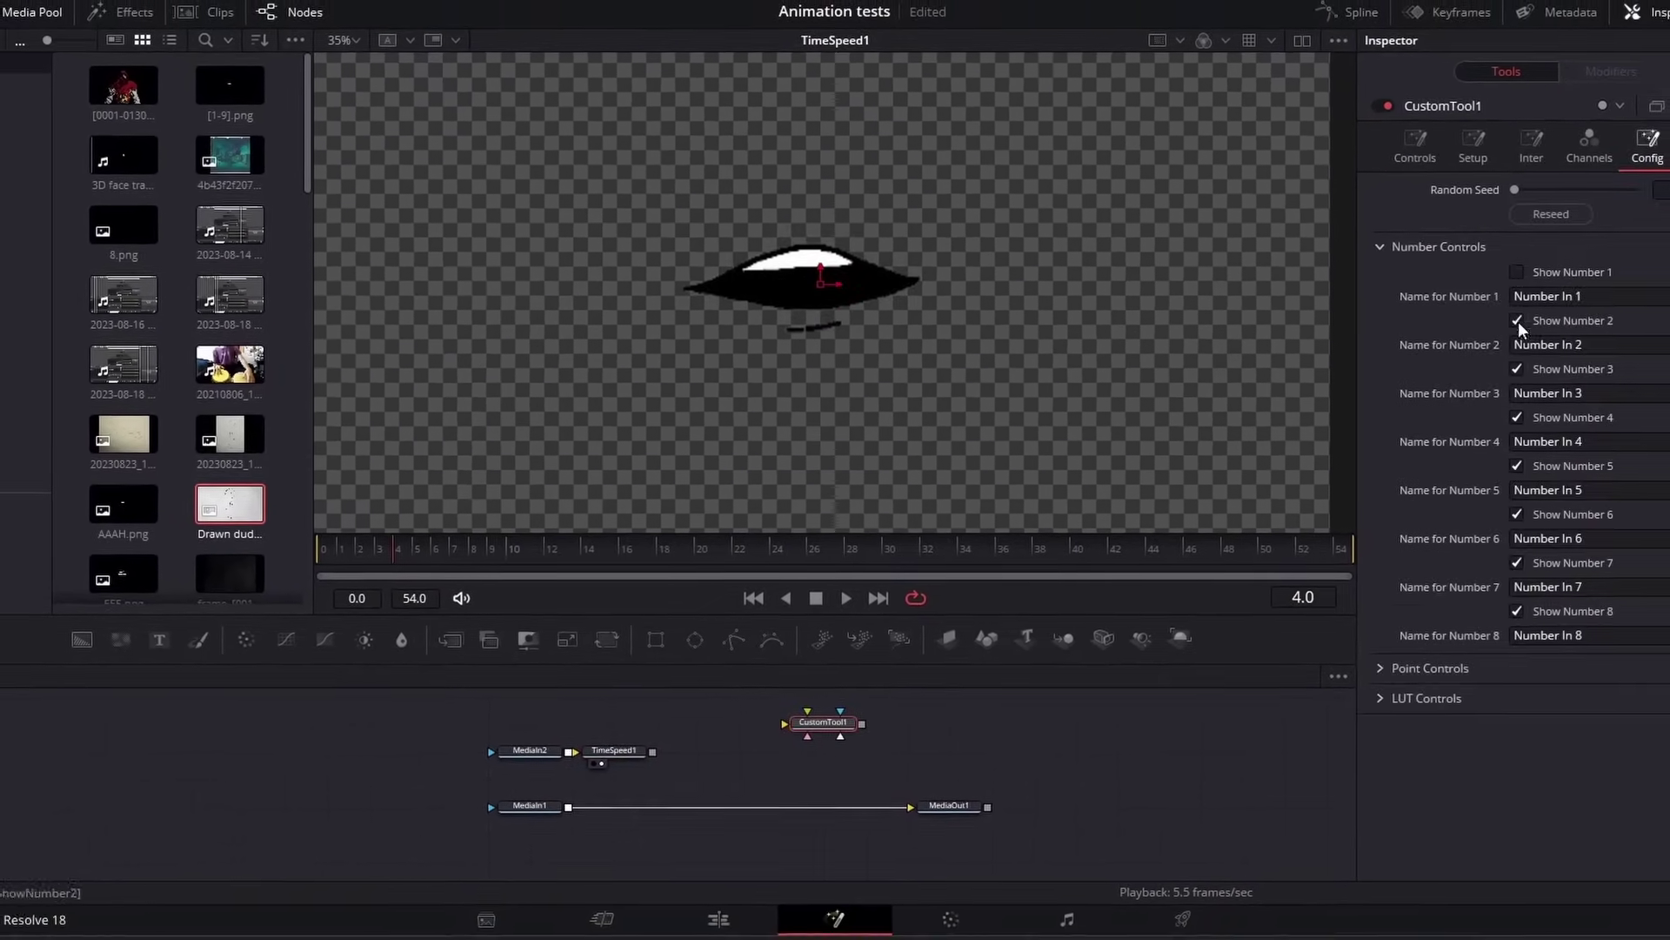
Create the Mouth Control number on CustomTool1's Controls page as an integer SliderControl with range and allowed values from 0 to 8
click(573, 420)
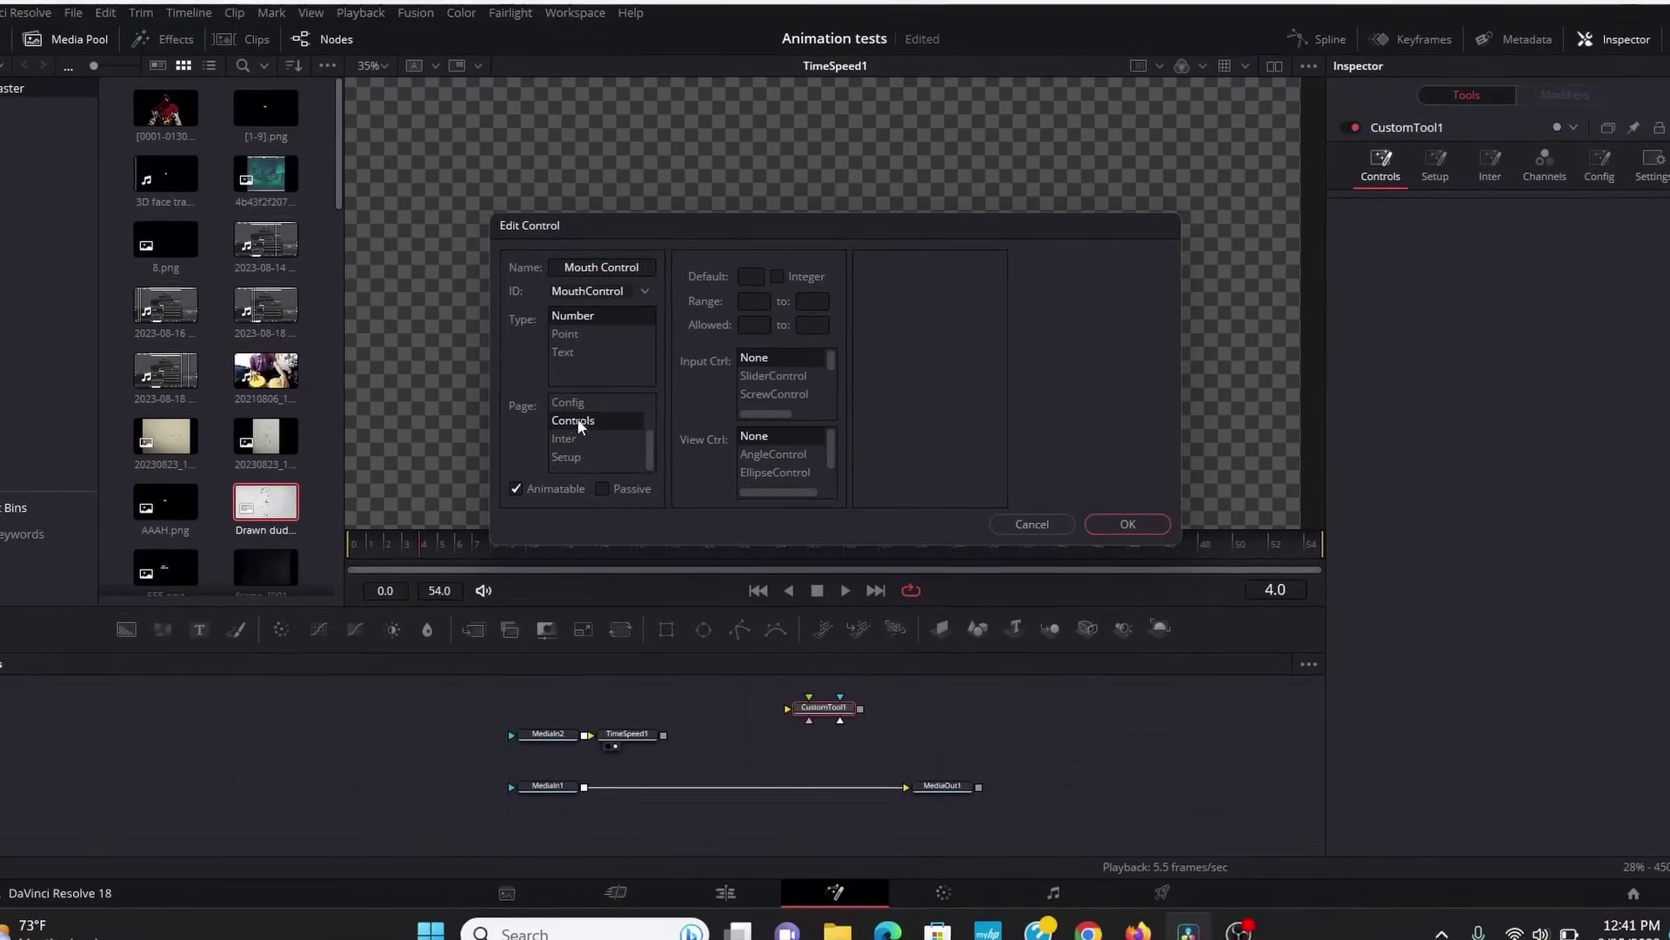
click(776, 273)
click(753, 298)
click(773, 374)
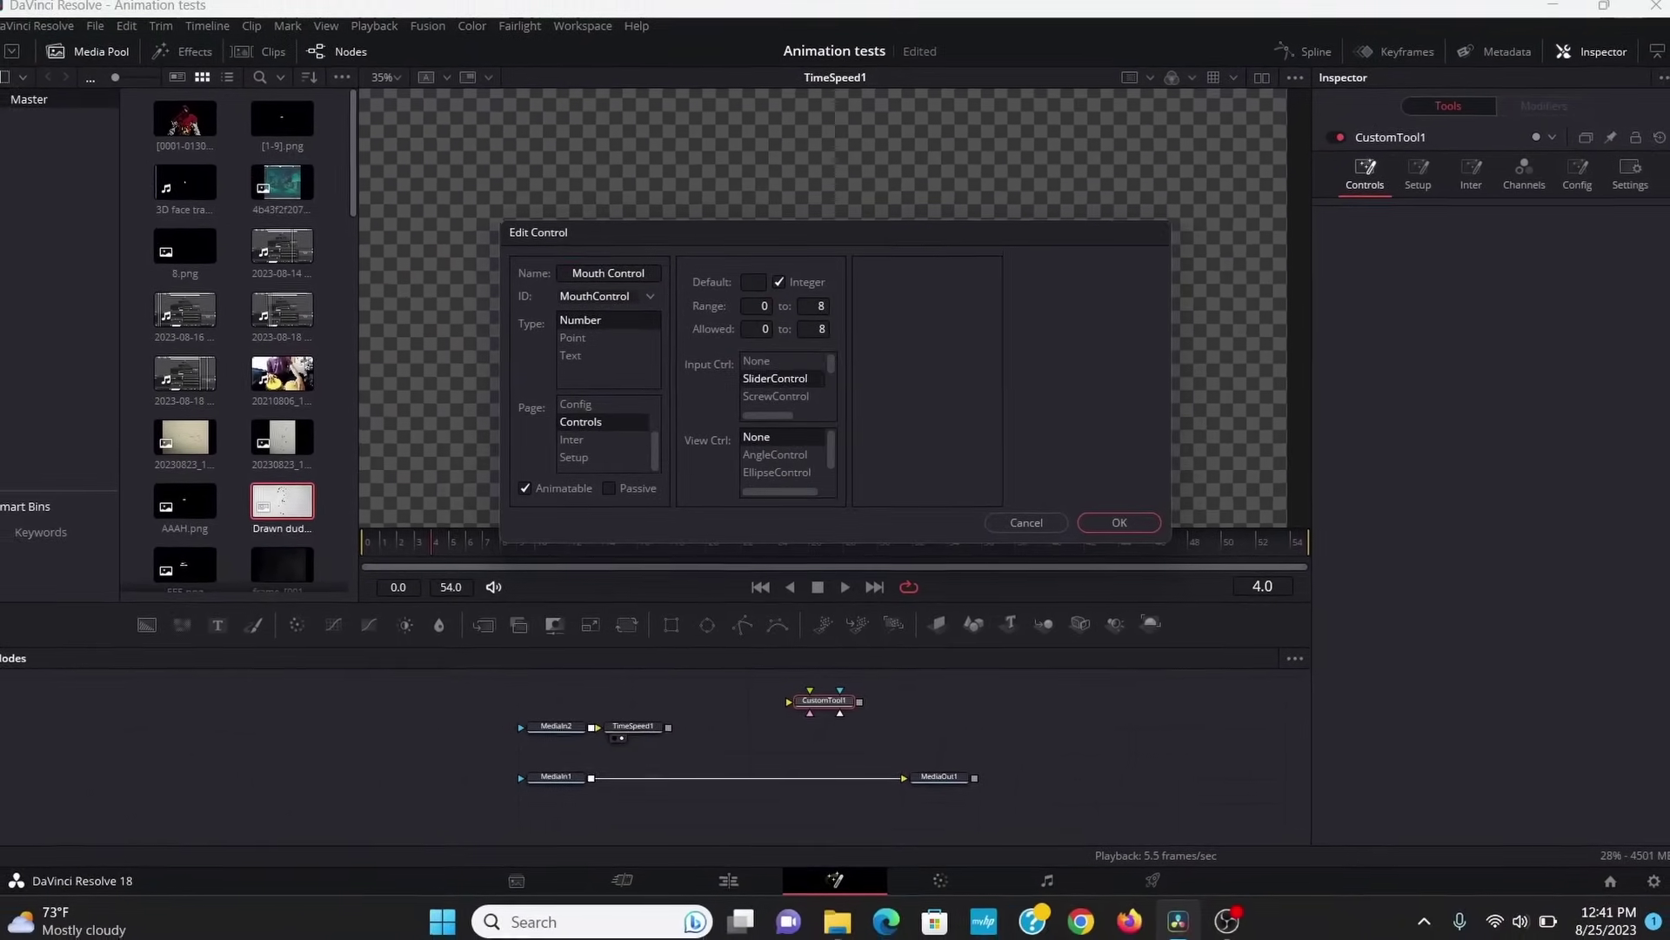
click(1131, 525)
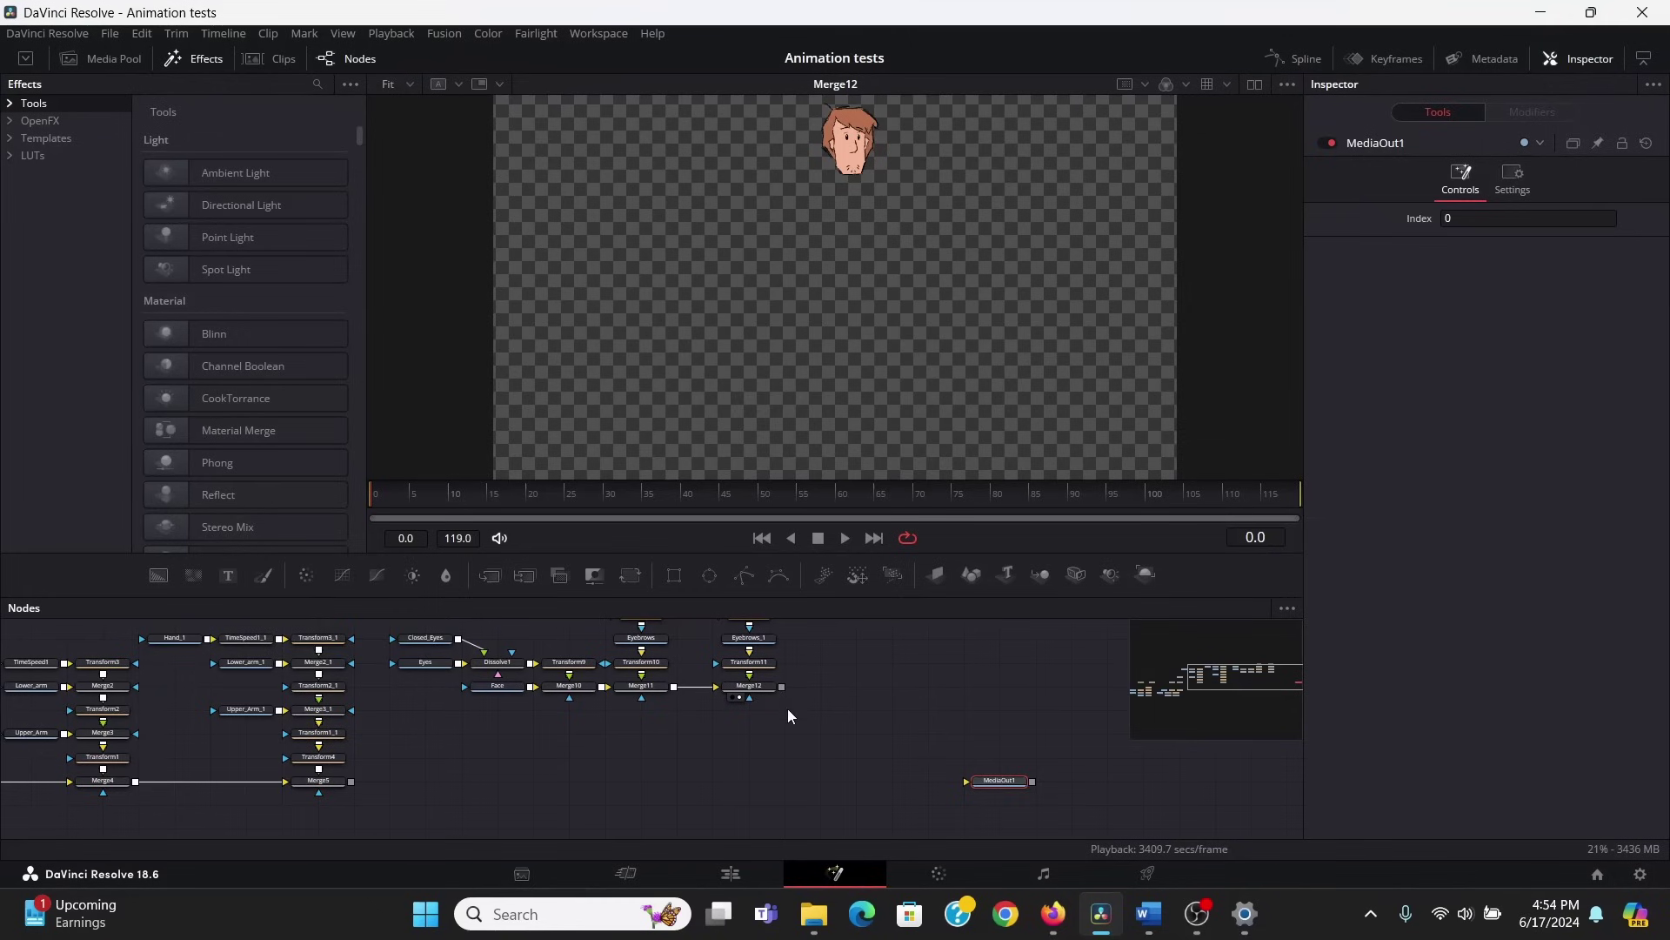
Merge the head's Merge12 over Merge5 in the Shaggy composition and insert a Transform node after Merge12
drag(782, 686, 351, 786)
scroll(799, 720, up, 2)
click(748, 678)
key(shift+space)
text(xf)
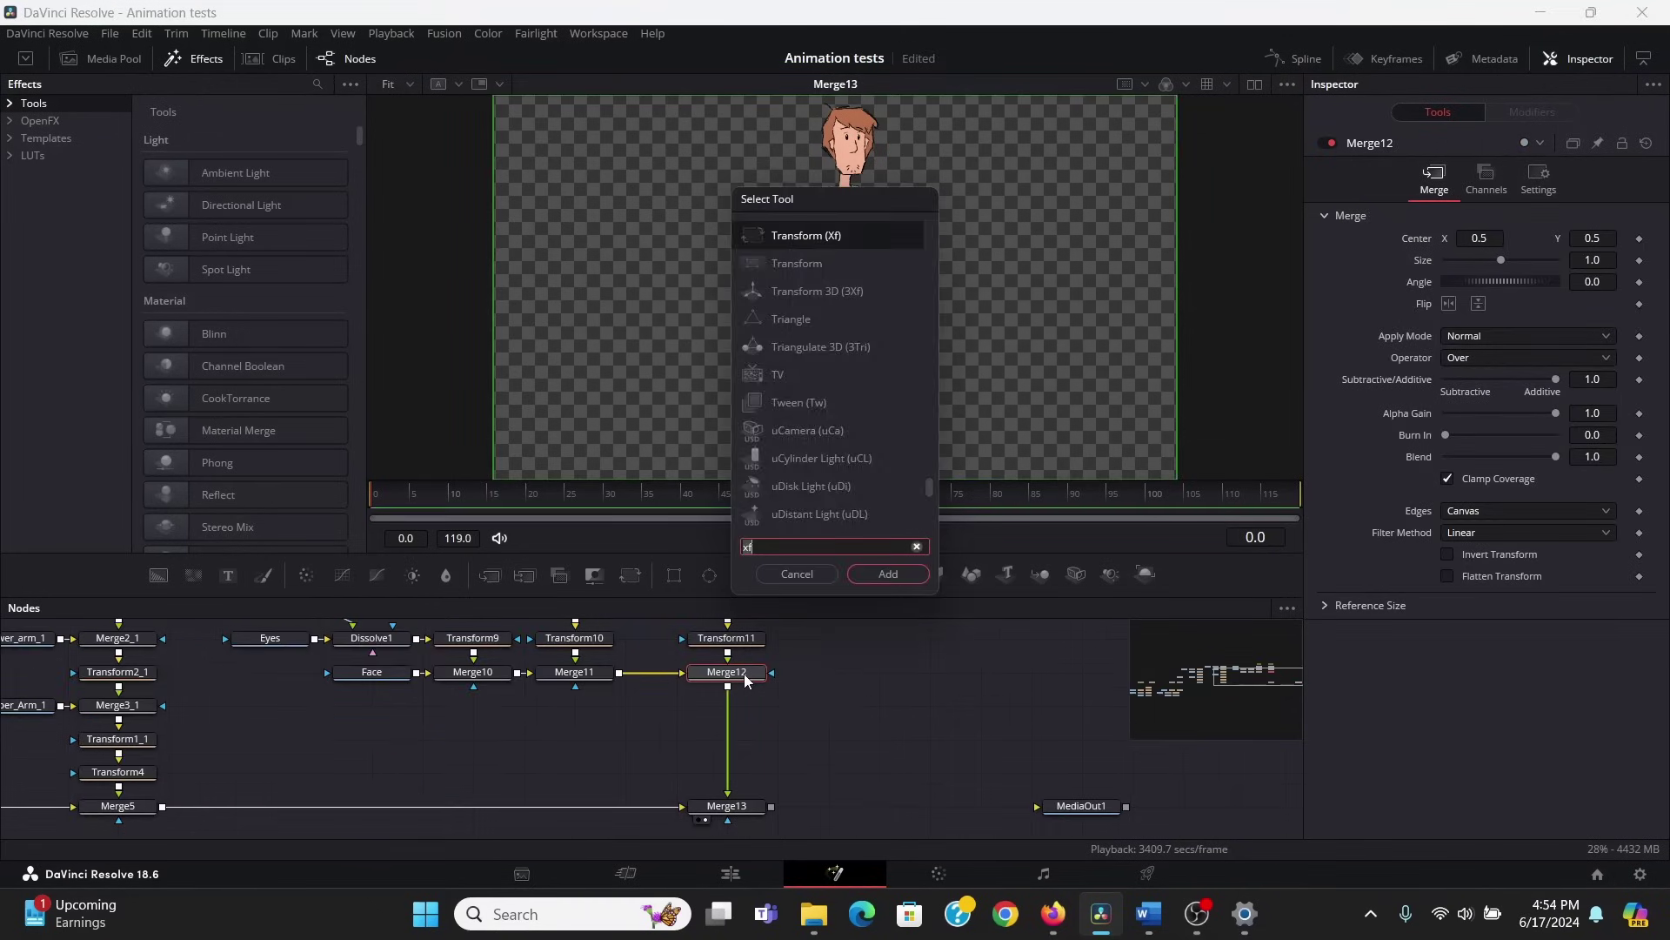
key(Return)
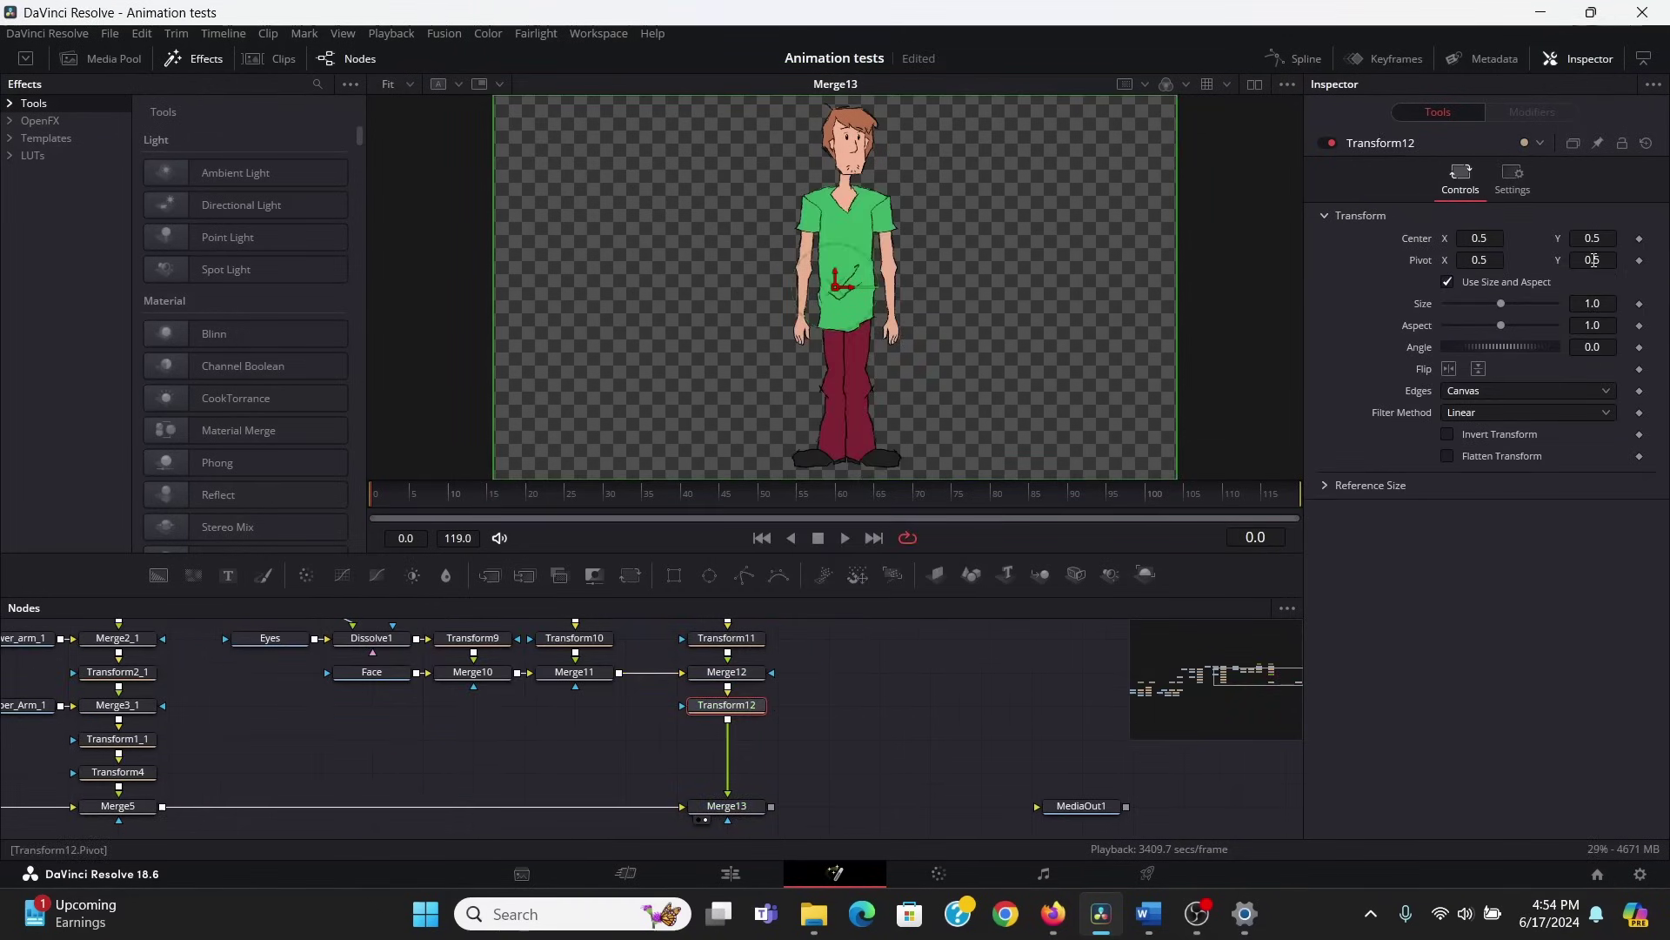
Place Transform12's pivot at the base of the head at about X 0.518, Y 0.811
drag(1593, 260, 1664, 260)
scroll(846, 200, up, 3)
mouse_move(842, 195)
mouse_down()
mouse_move(831, 240)
mouse_move(832, 175)
mouse_up()
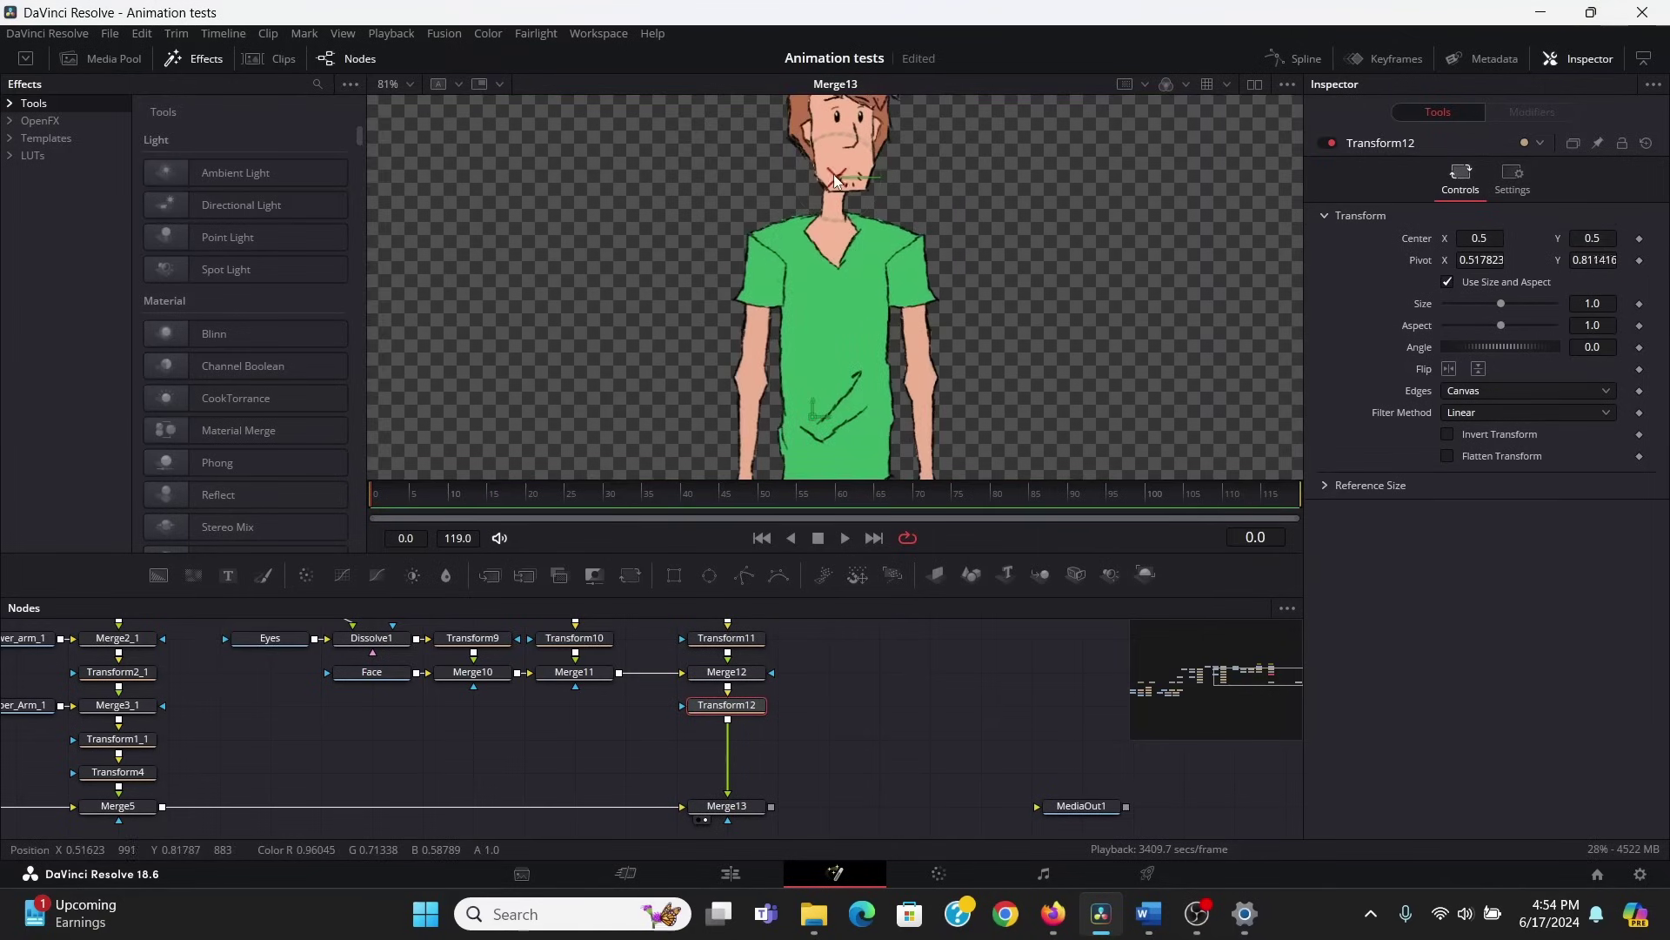
Try rotating the head with Transform12's angle to test its pivot
drag(1593, 347, 1491, 347)
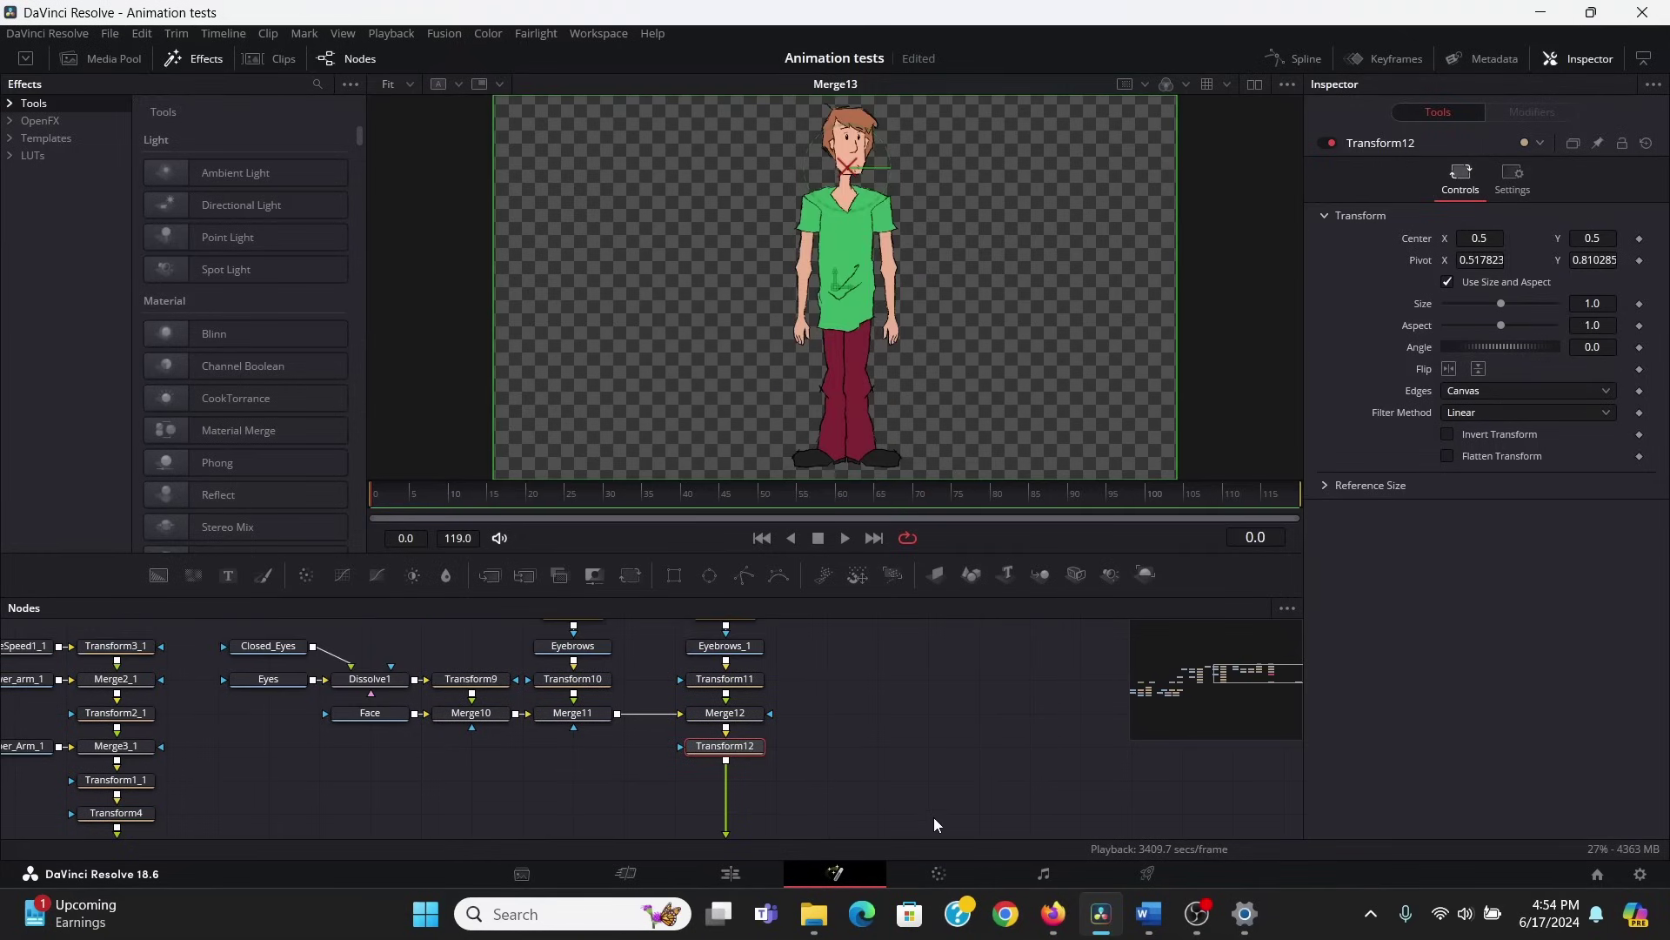
Add a Transform node beside Transform12 and feed Transform12's output into it as a second head branch
scroll(828, 716, up, 2)
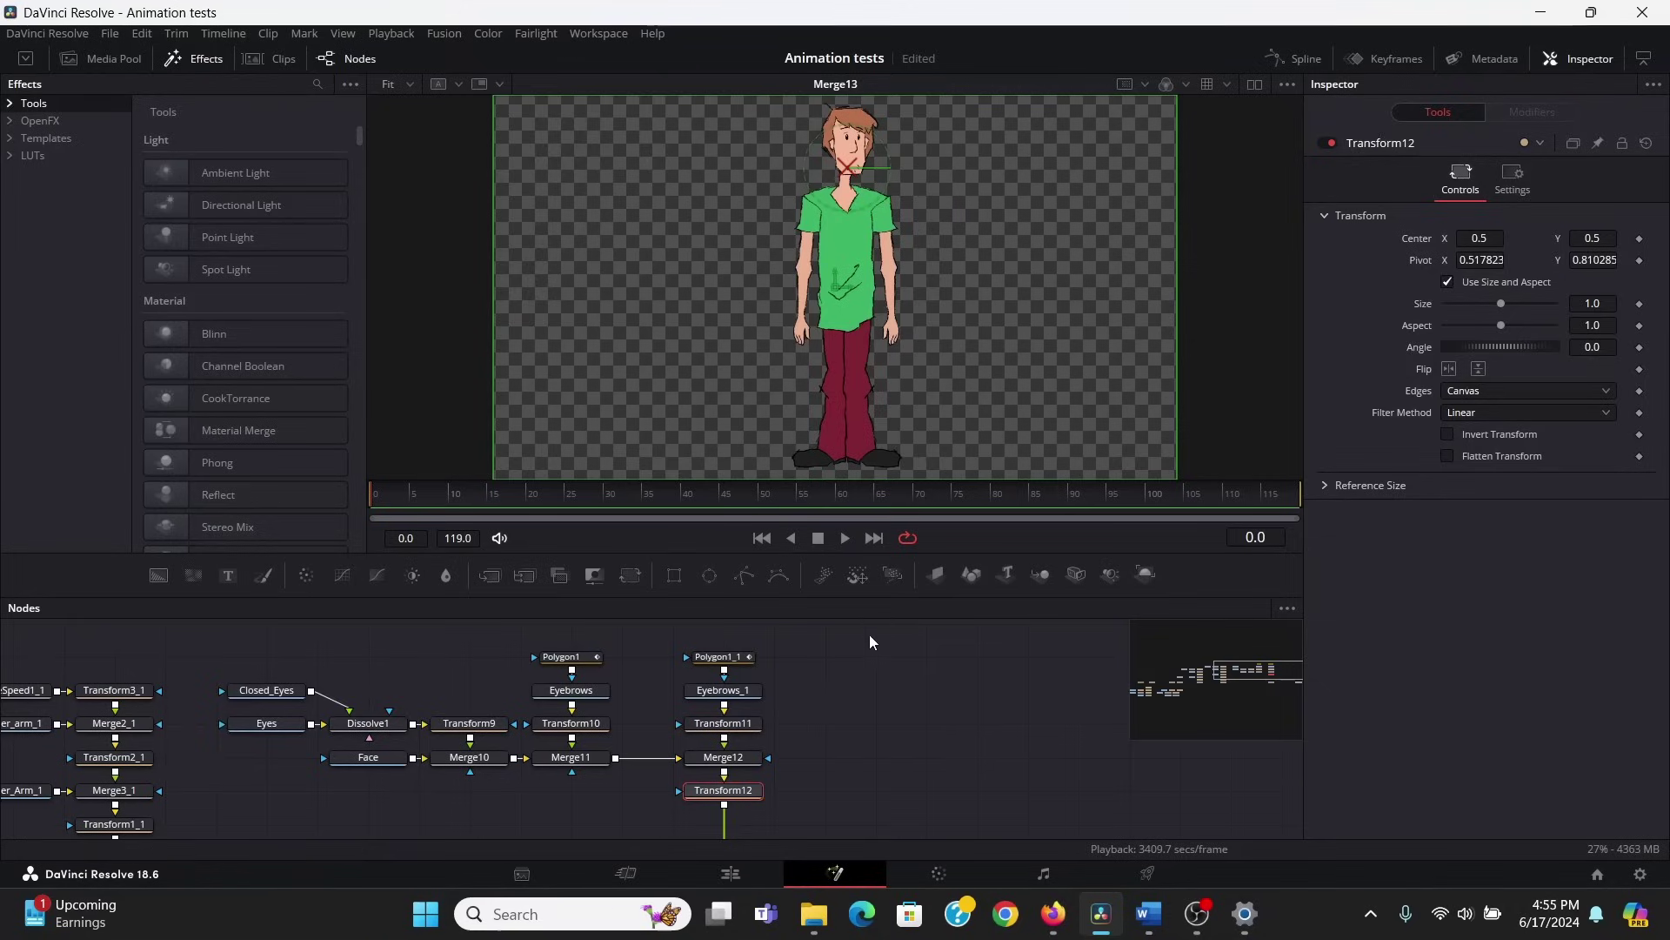
click(896, 806)
key(shift+space)
text(xf)
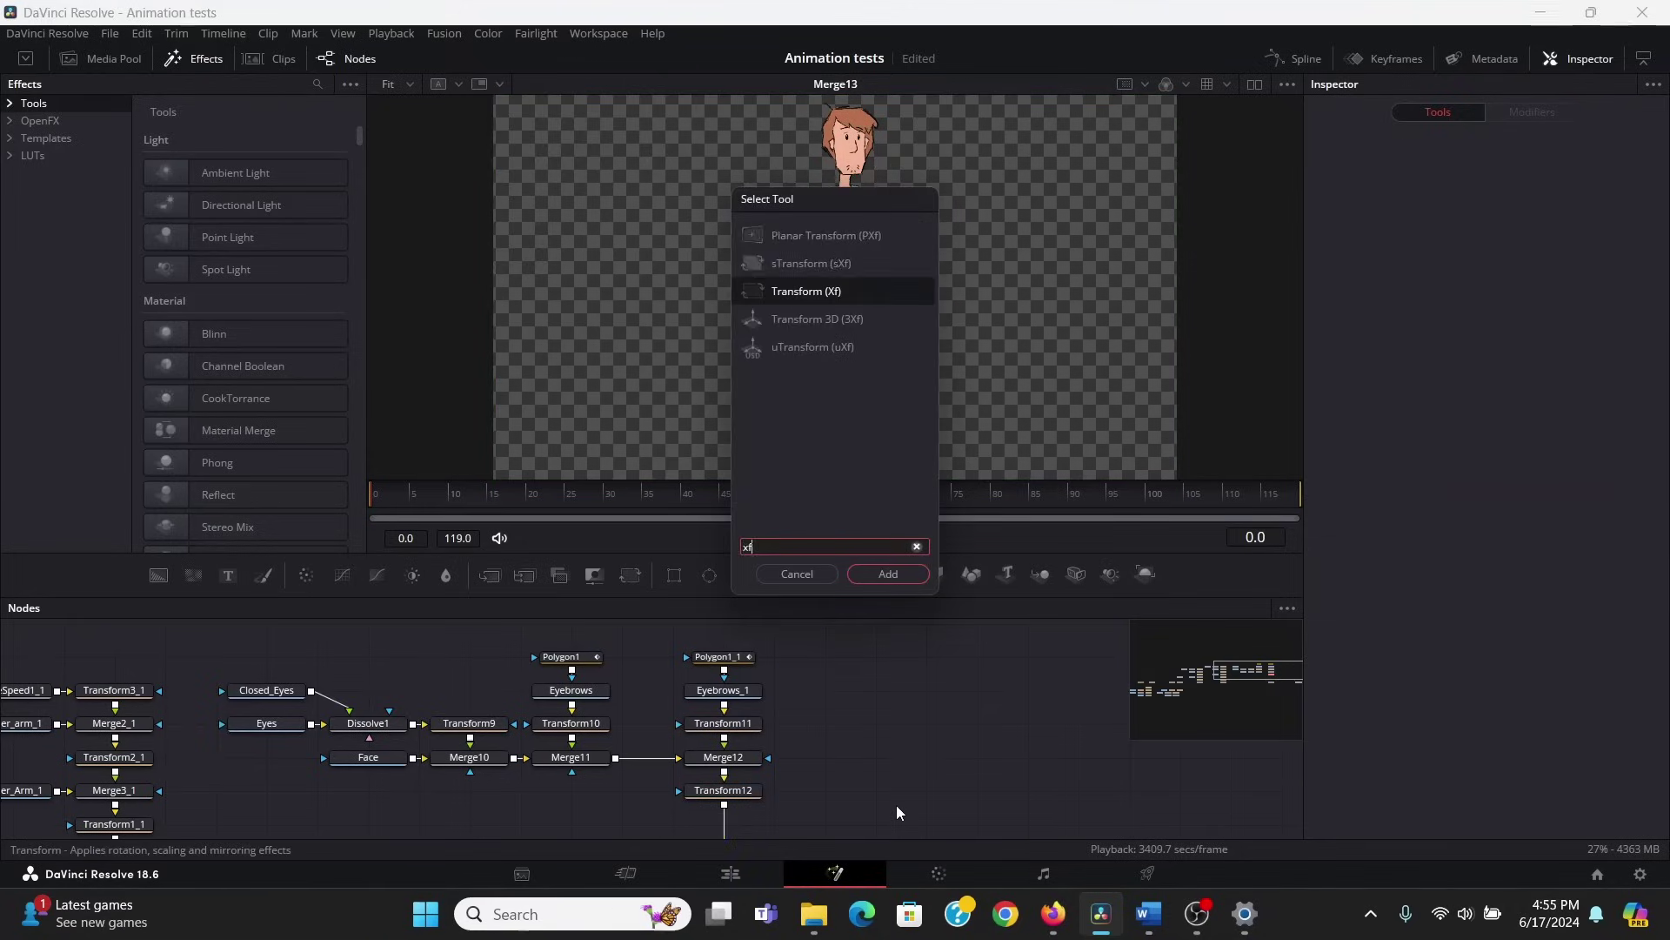
key(Return)
drag(916, 729, 818, 723)
drag(730, 721, 827, 709)
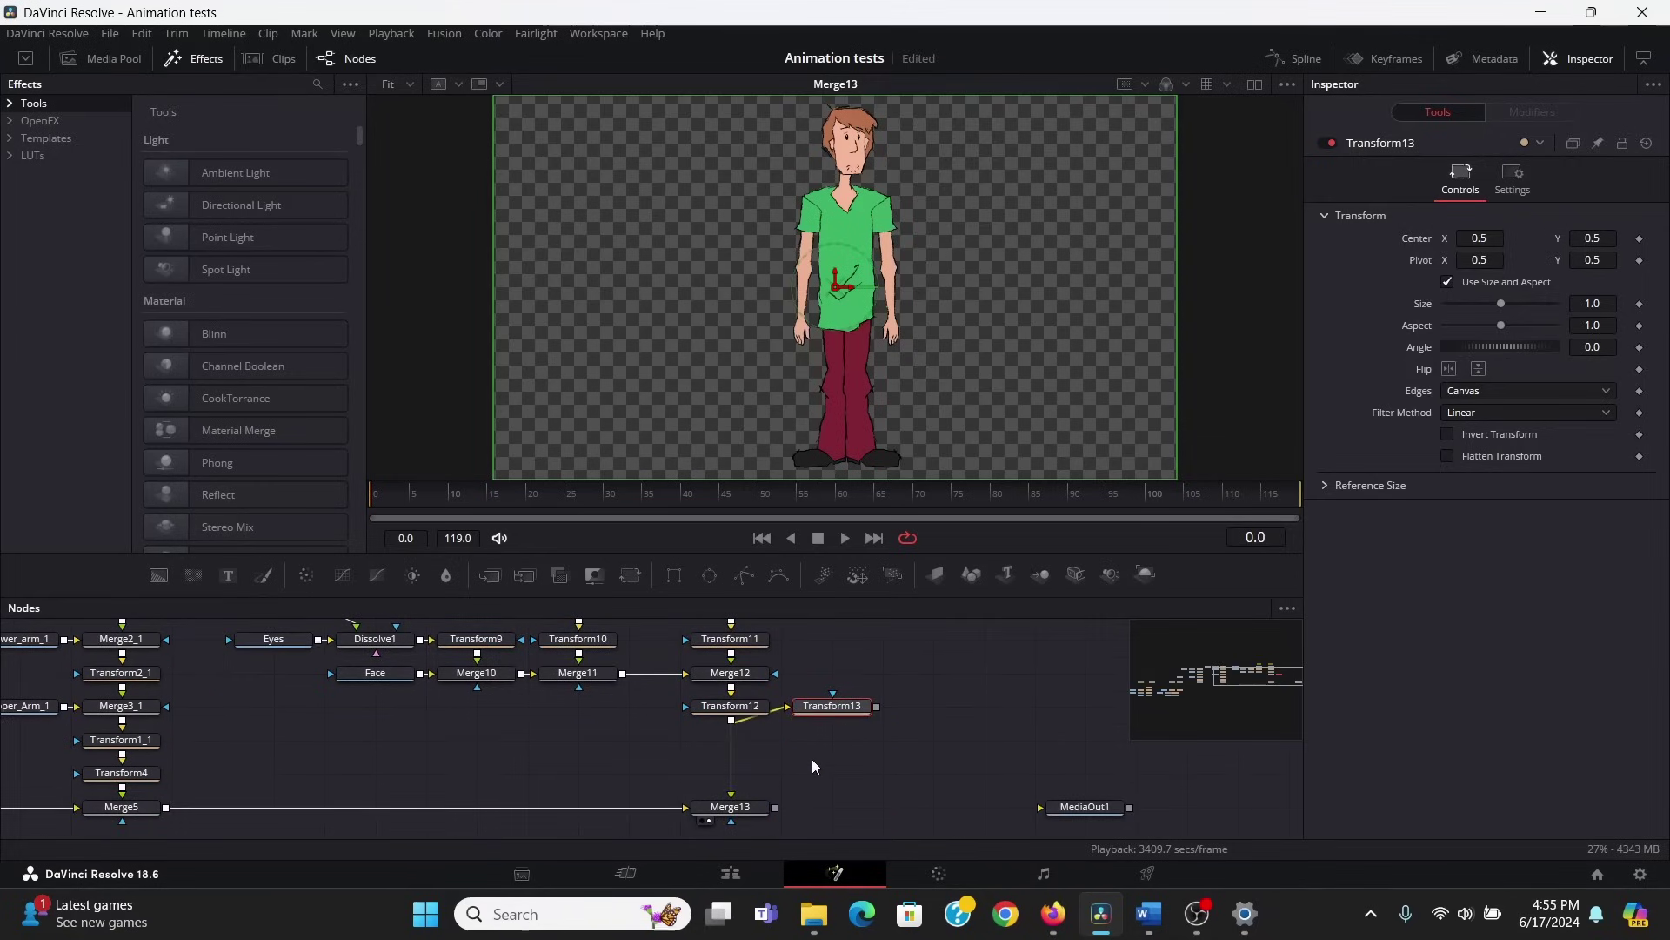
View Transform13 on its own, flip the head horizontally and shift its Center X back toward the neck position
click(840, 713)
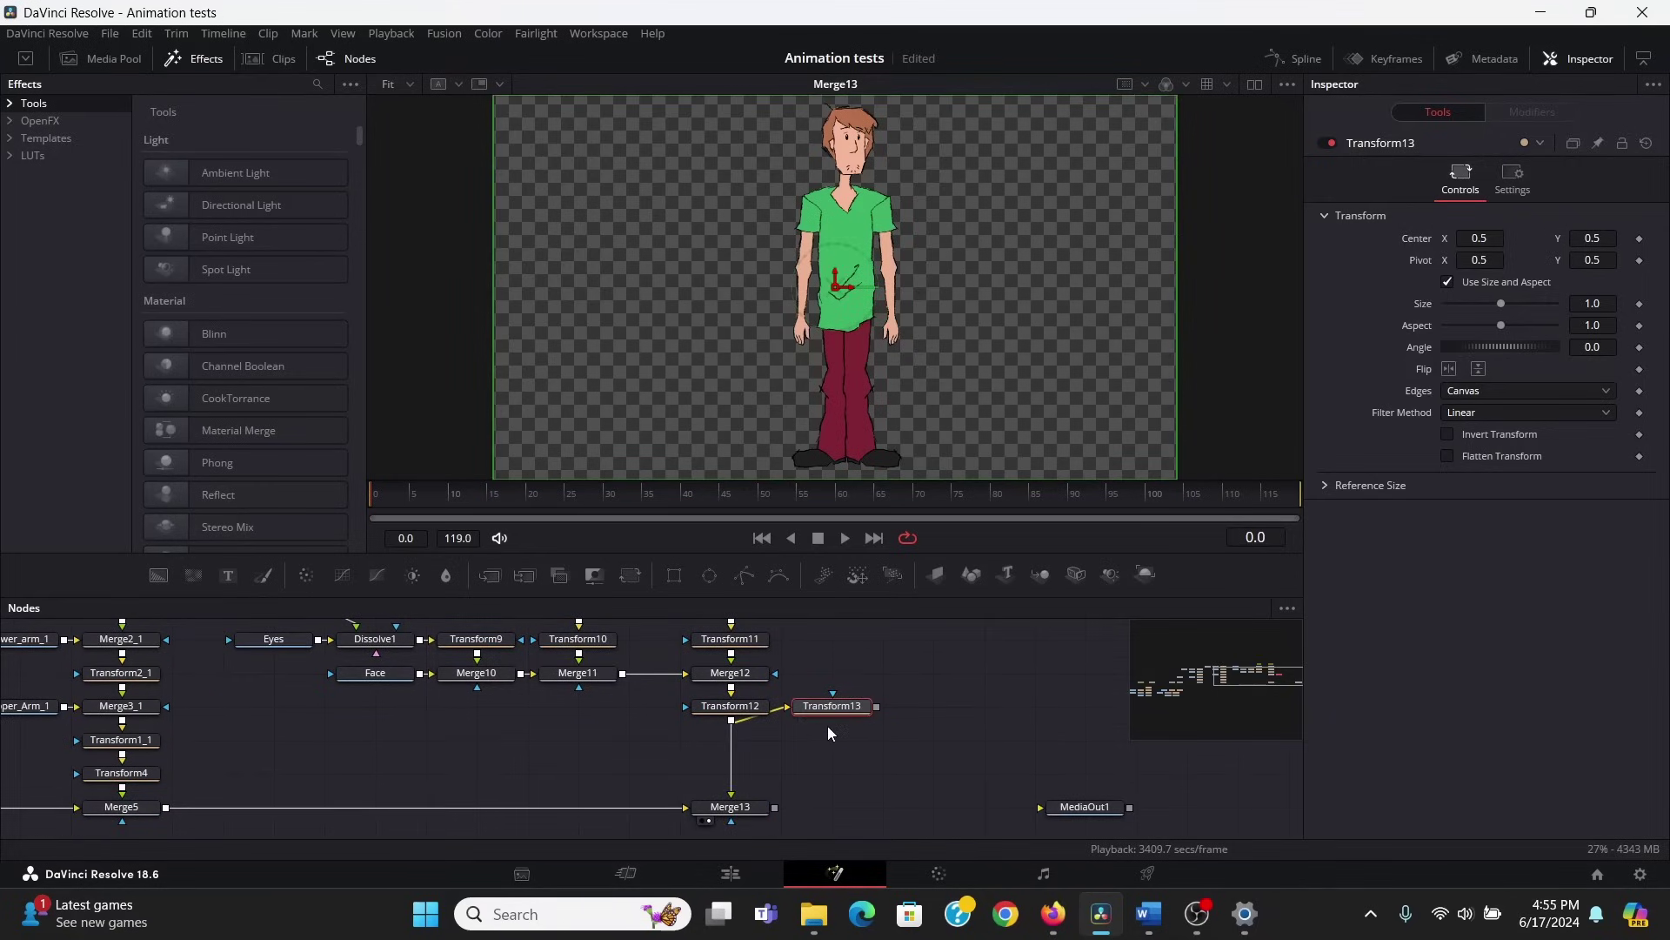
click(810, 720)
click(1449, 369)
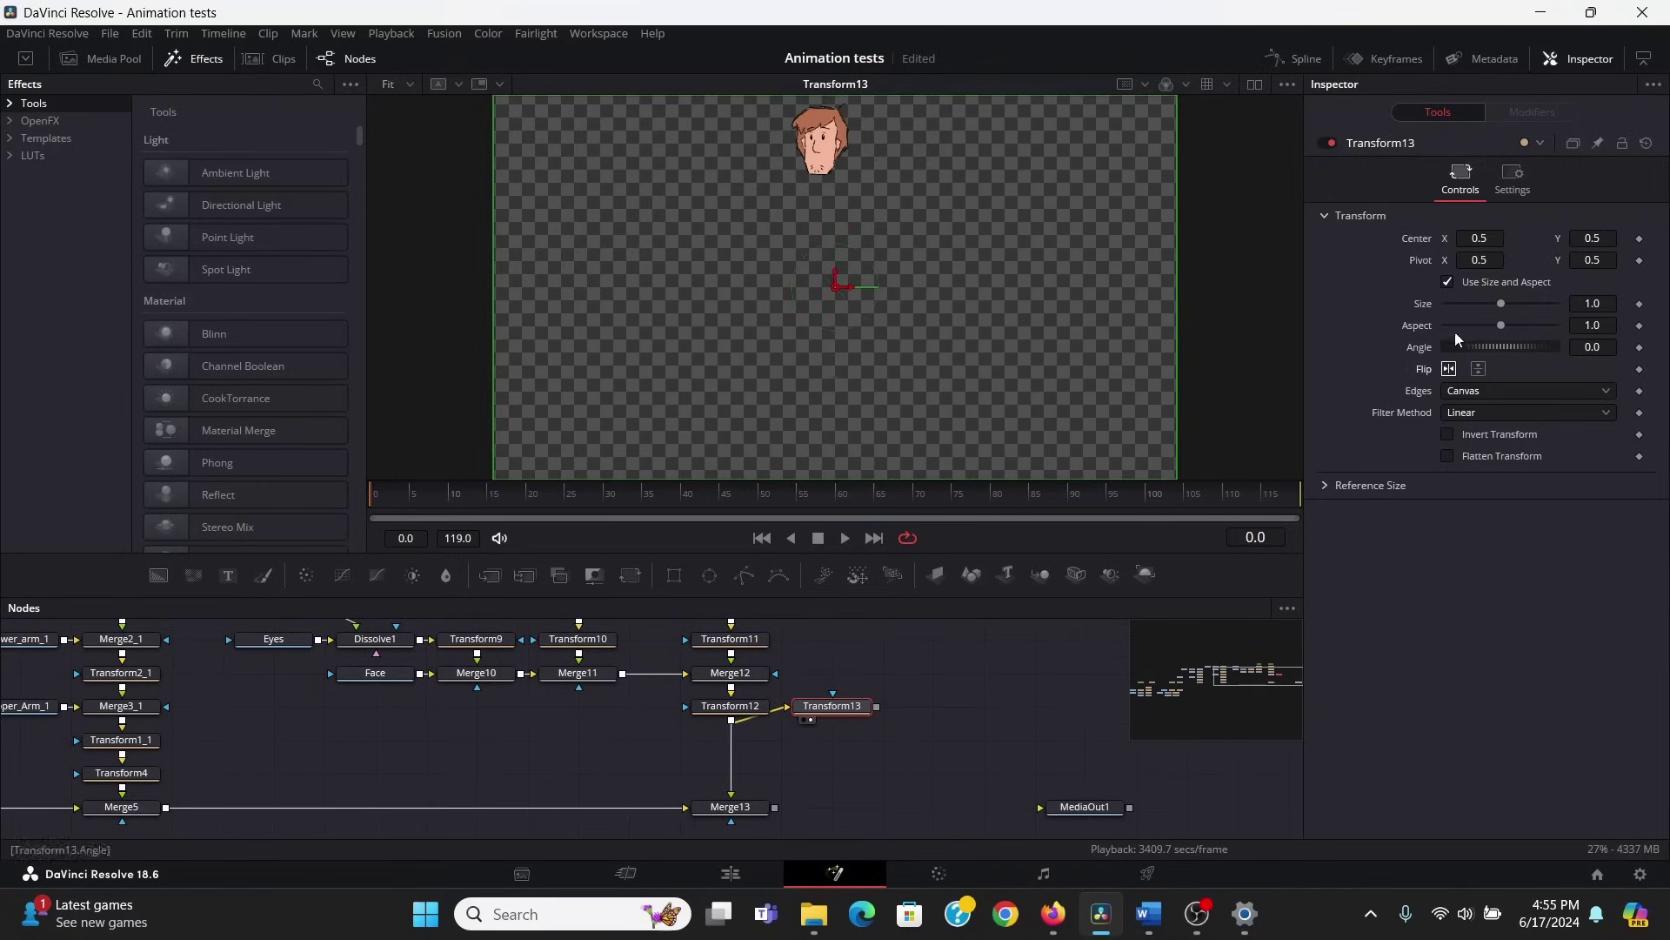
drag(1469, 238, 1525, 237)
Insert a Dissolve node between Transform12 and Merge13 and connect Transform13 as its foreground
click(762, 718)
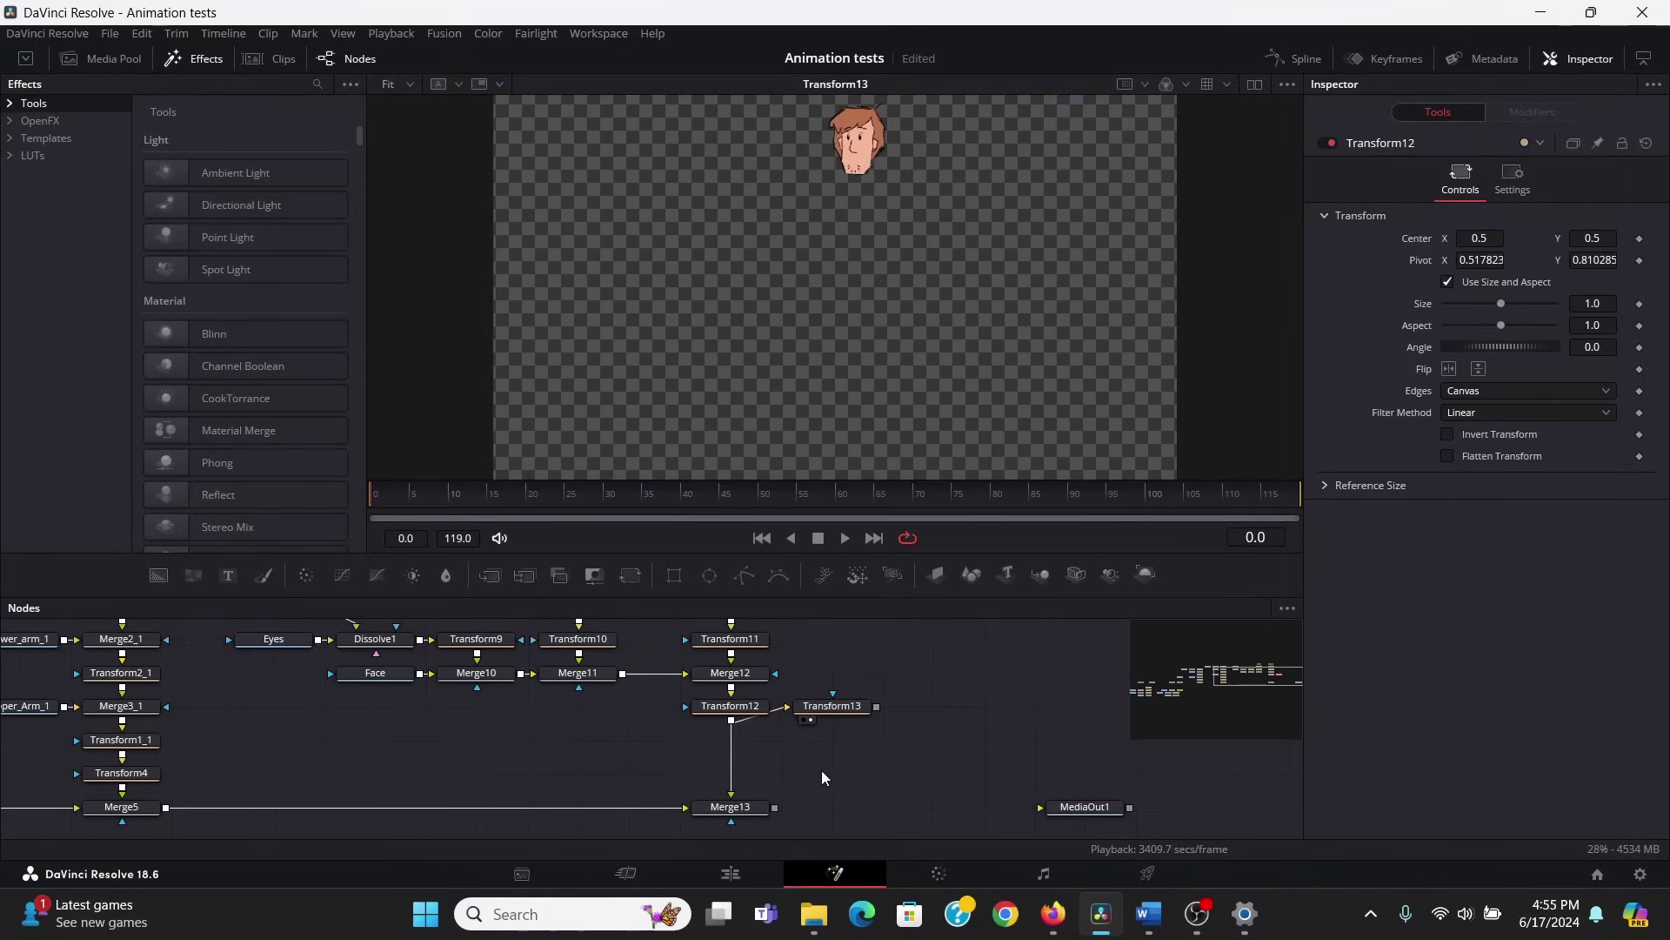
key(shift+space)
text(xf)
key(BackSpace)
key(BackSpace)
text(dx)
key(Return)
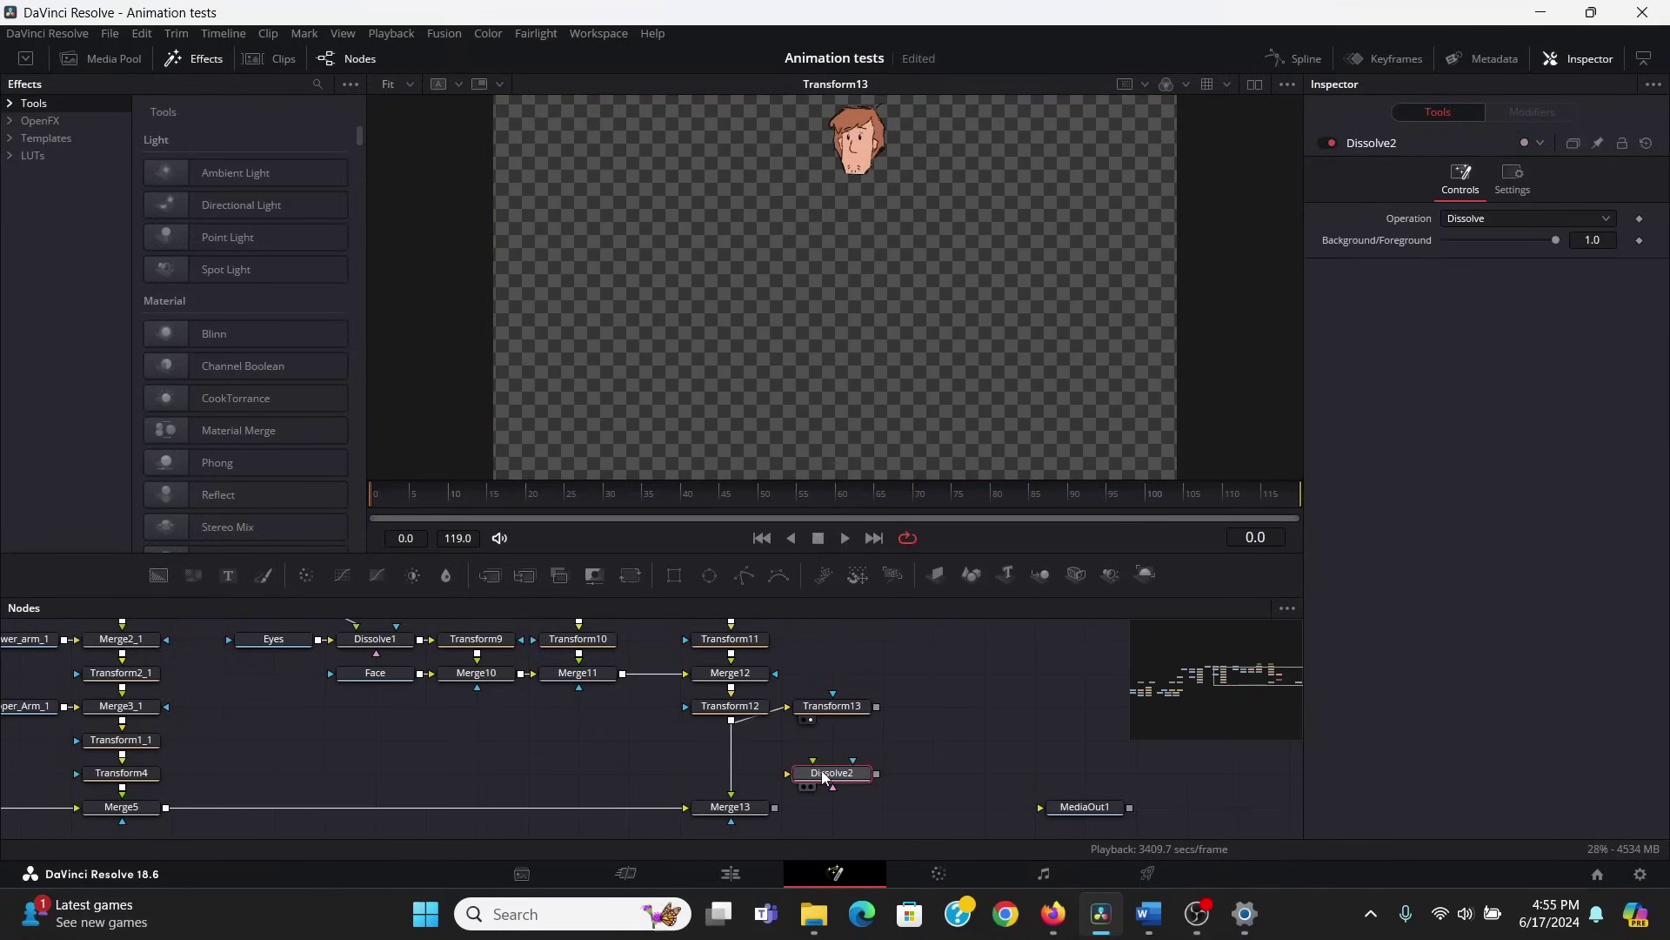
drag(826, 769, 731, 750)
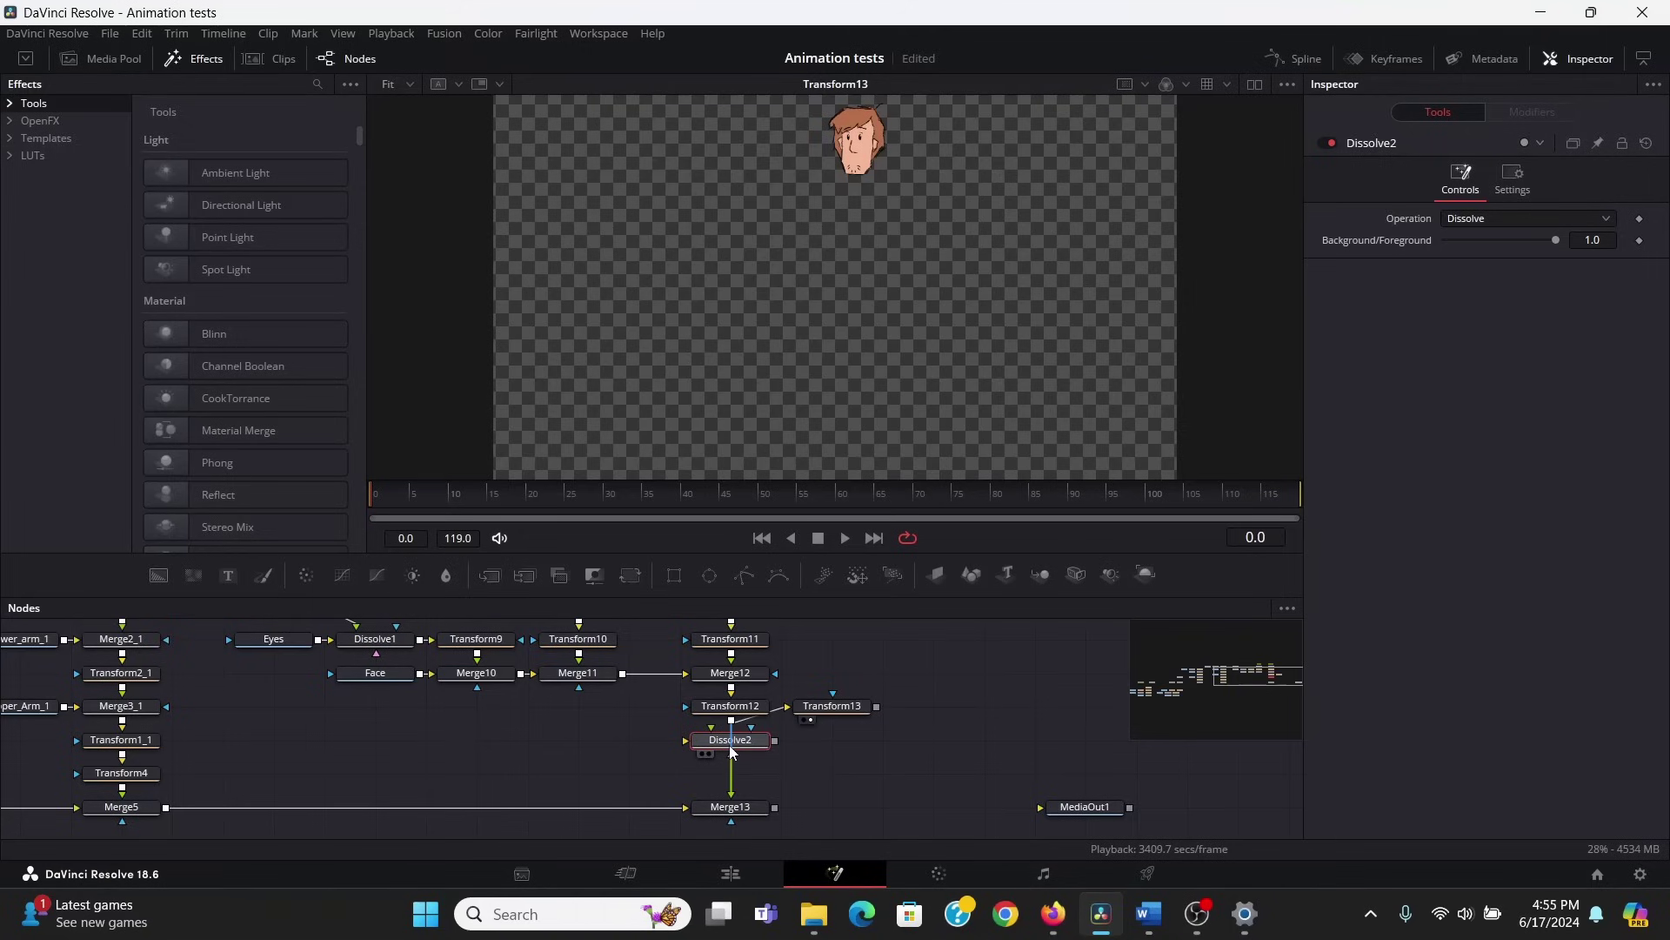
drag(875, 706, 754, 750)
View Merge13, adjust Transform13's Center X to seat the flipped head on the neck, and set Dissolve2's Background/Foreground to 0.0
click(753, 807)
key(1)
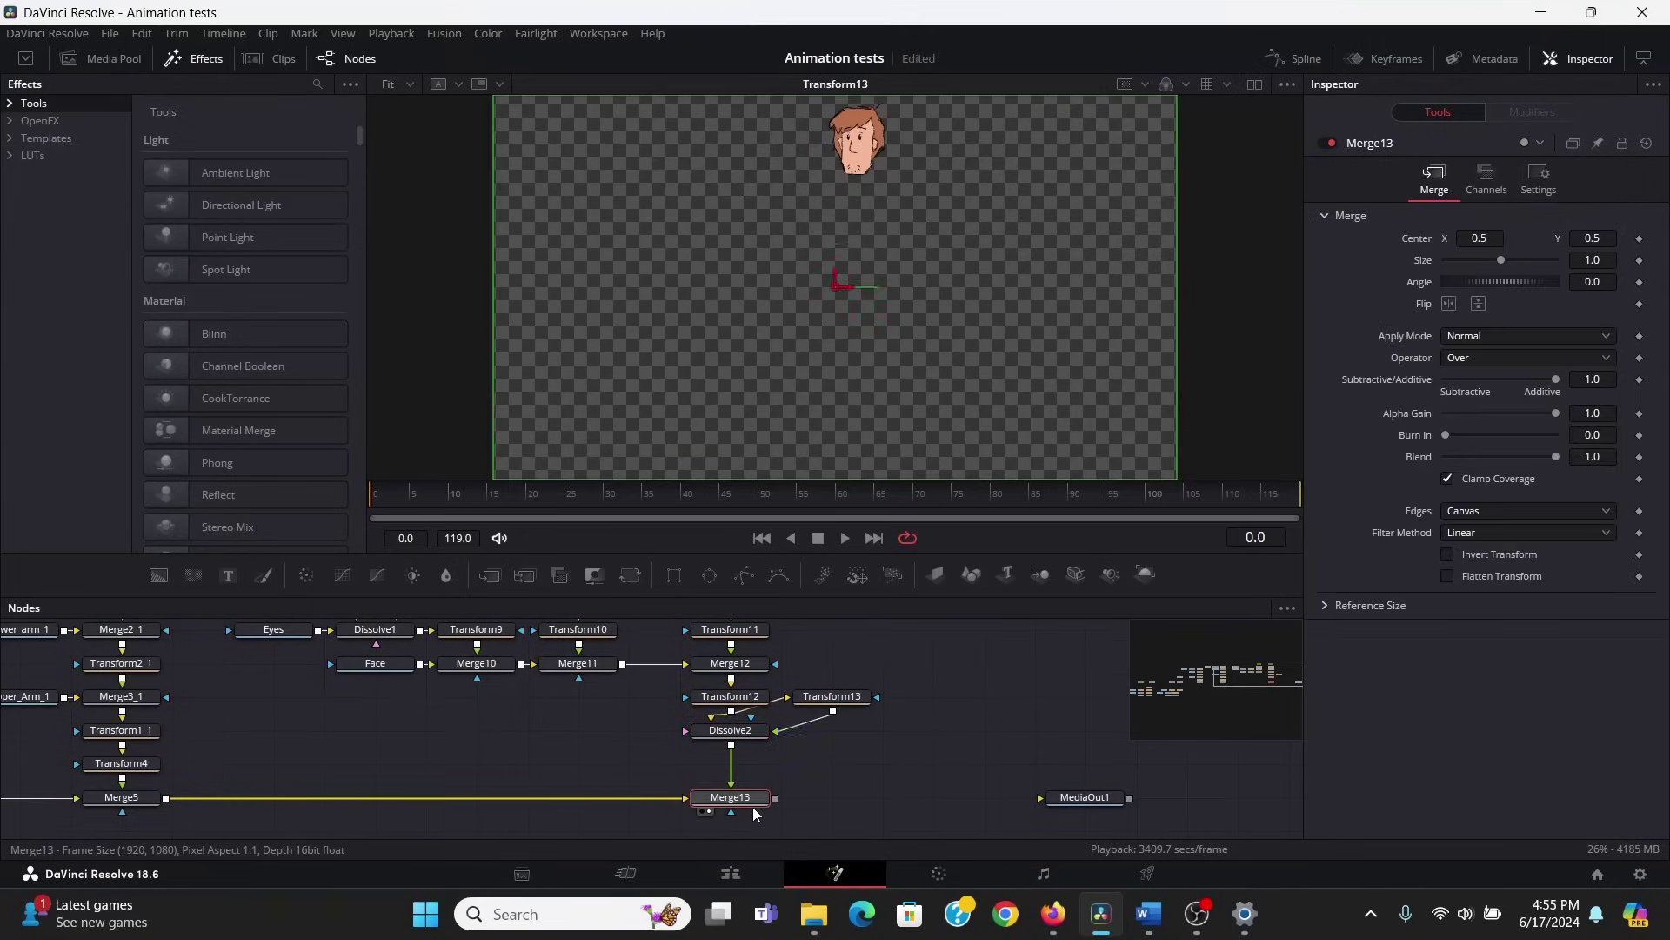
click(841, 699)
drag(1492, 236, 1339, 254)
click(730, 730)
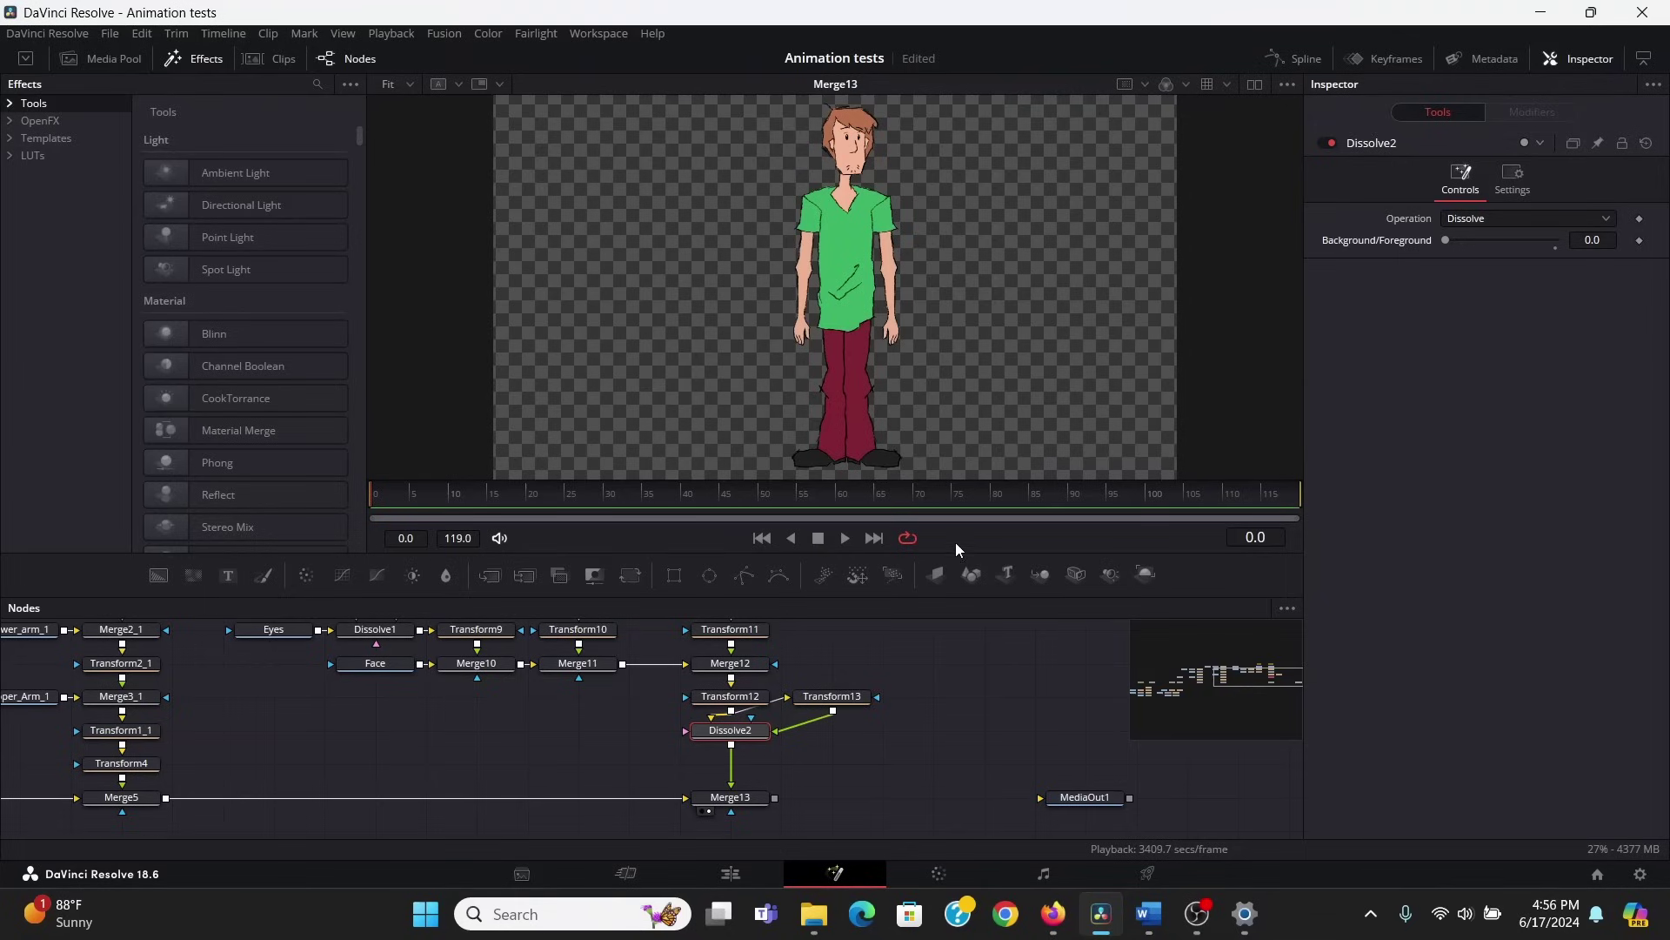
Add a Custom Tool node between Merge13 and MediaOut1 in the character composition
drag(962, 554, 949, 475)
scroll(548, 655, down, 2)
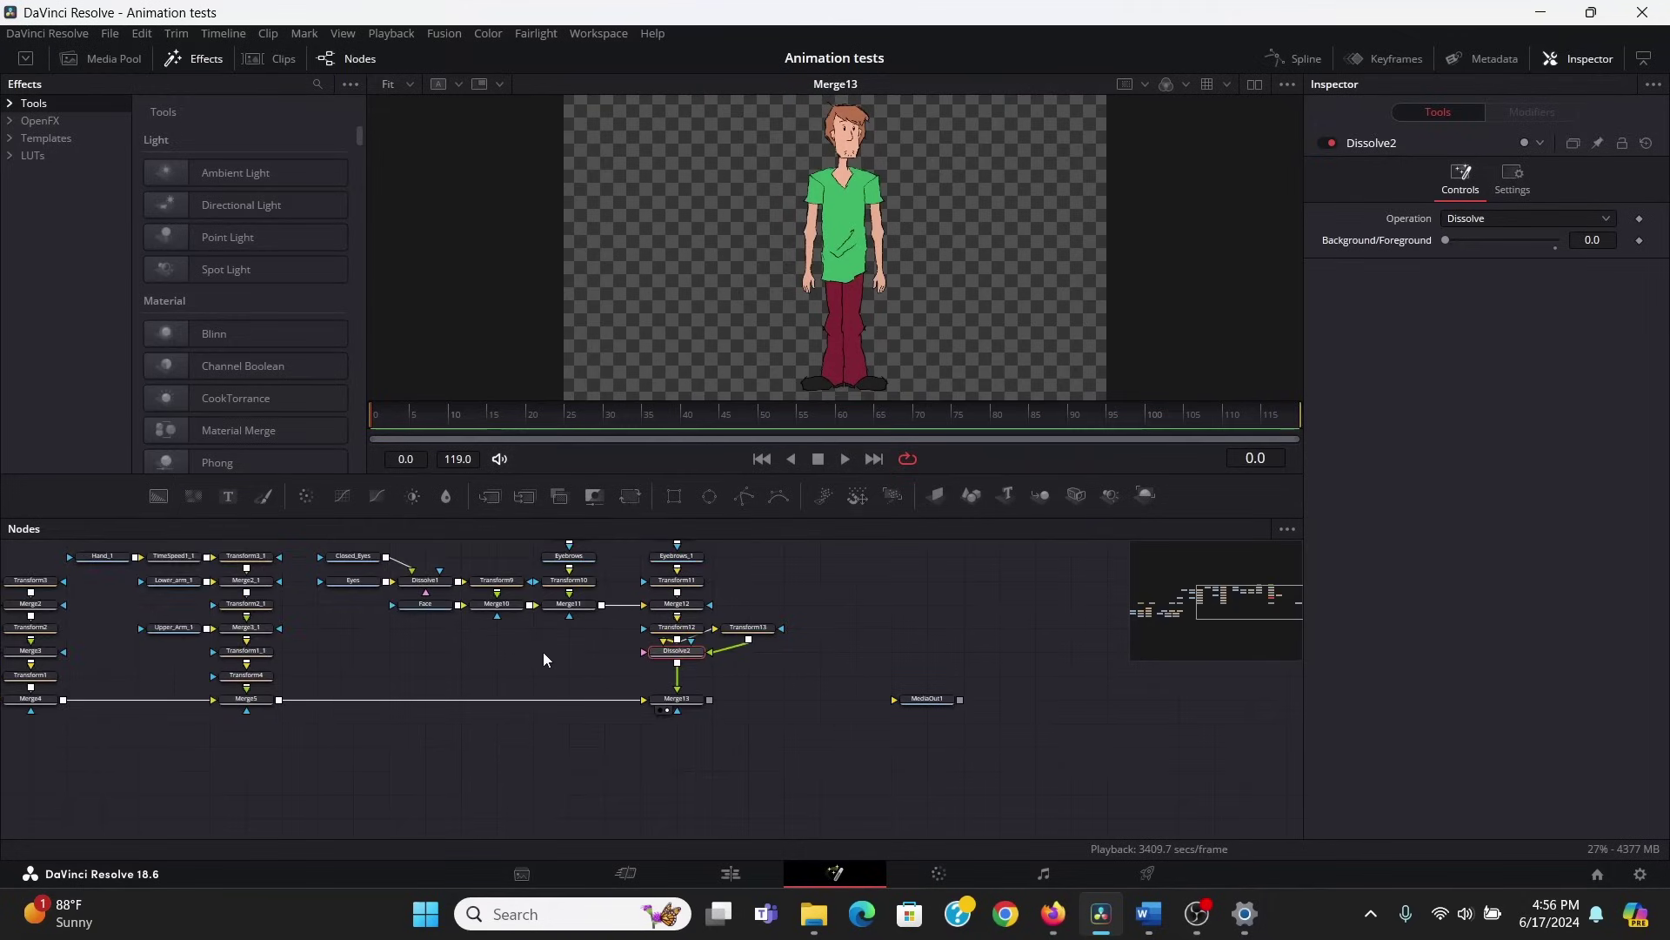
drag(542, 656, 764, 717)
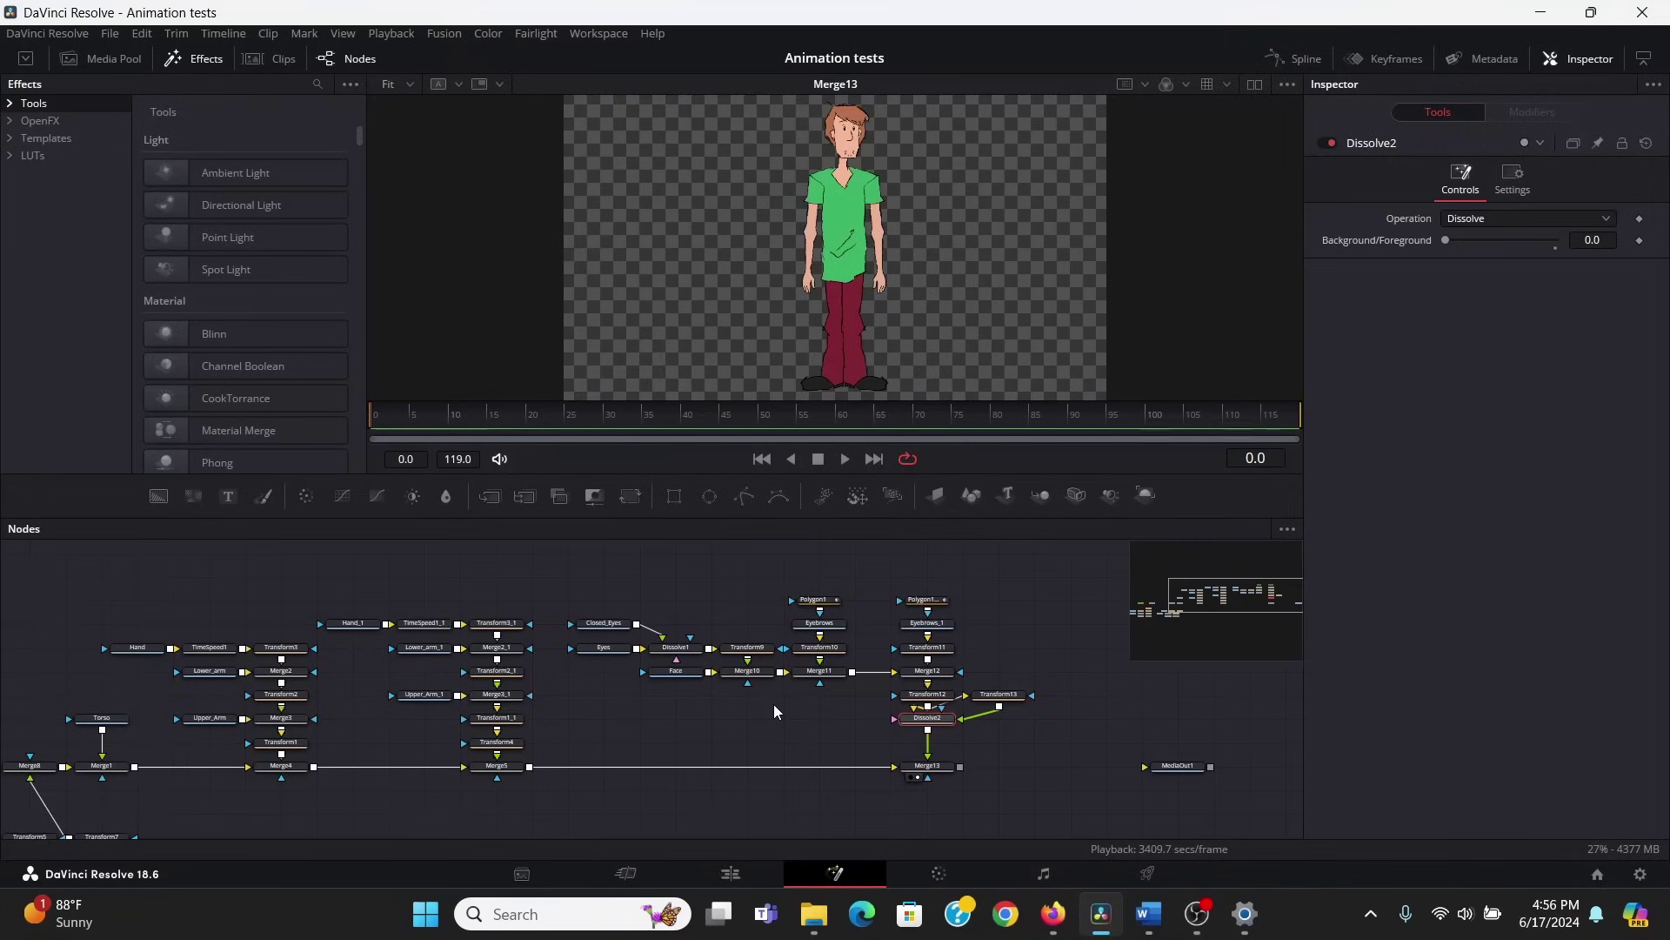
scroll(960, 738, up, 3)
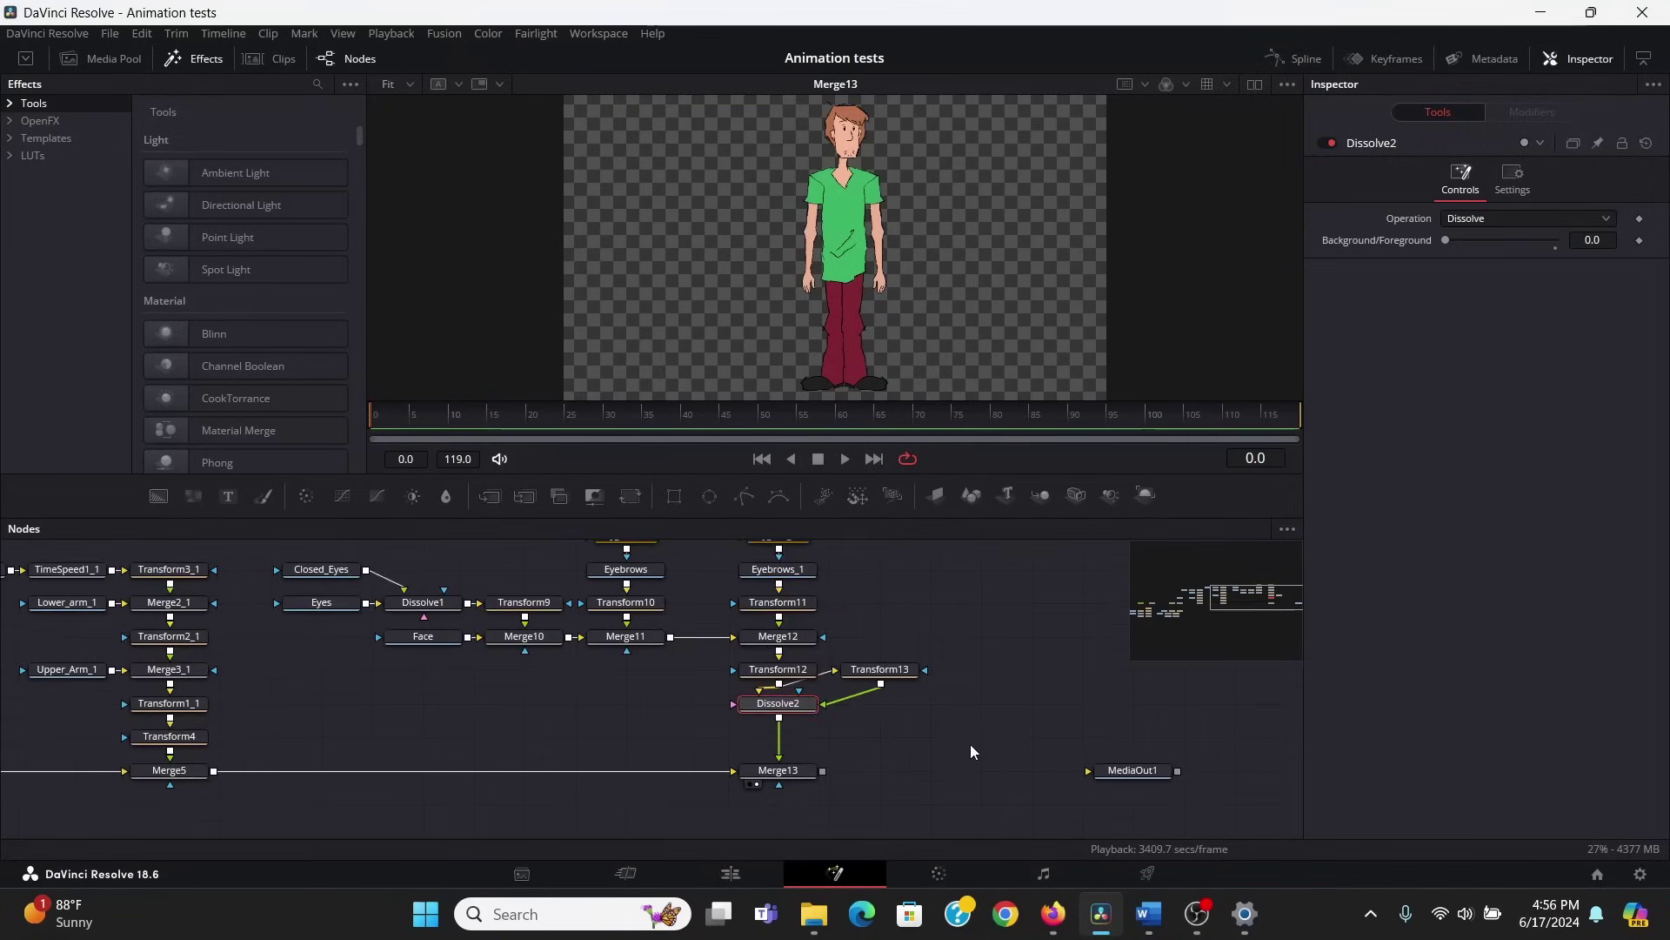
click(973, 744)
key(shift+space)
text(cust)
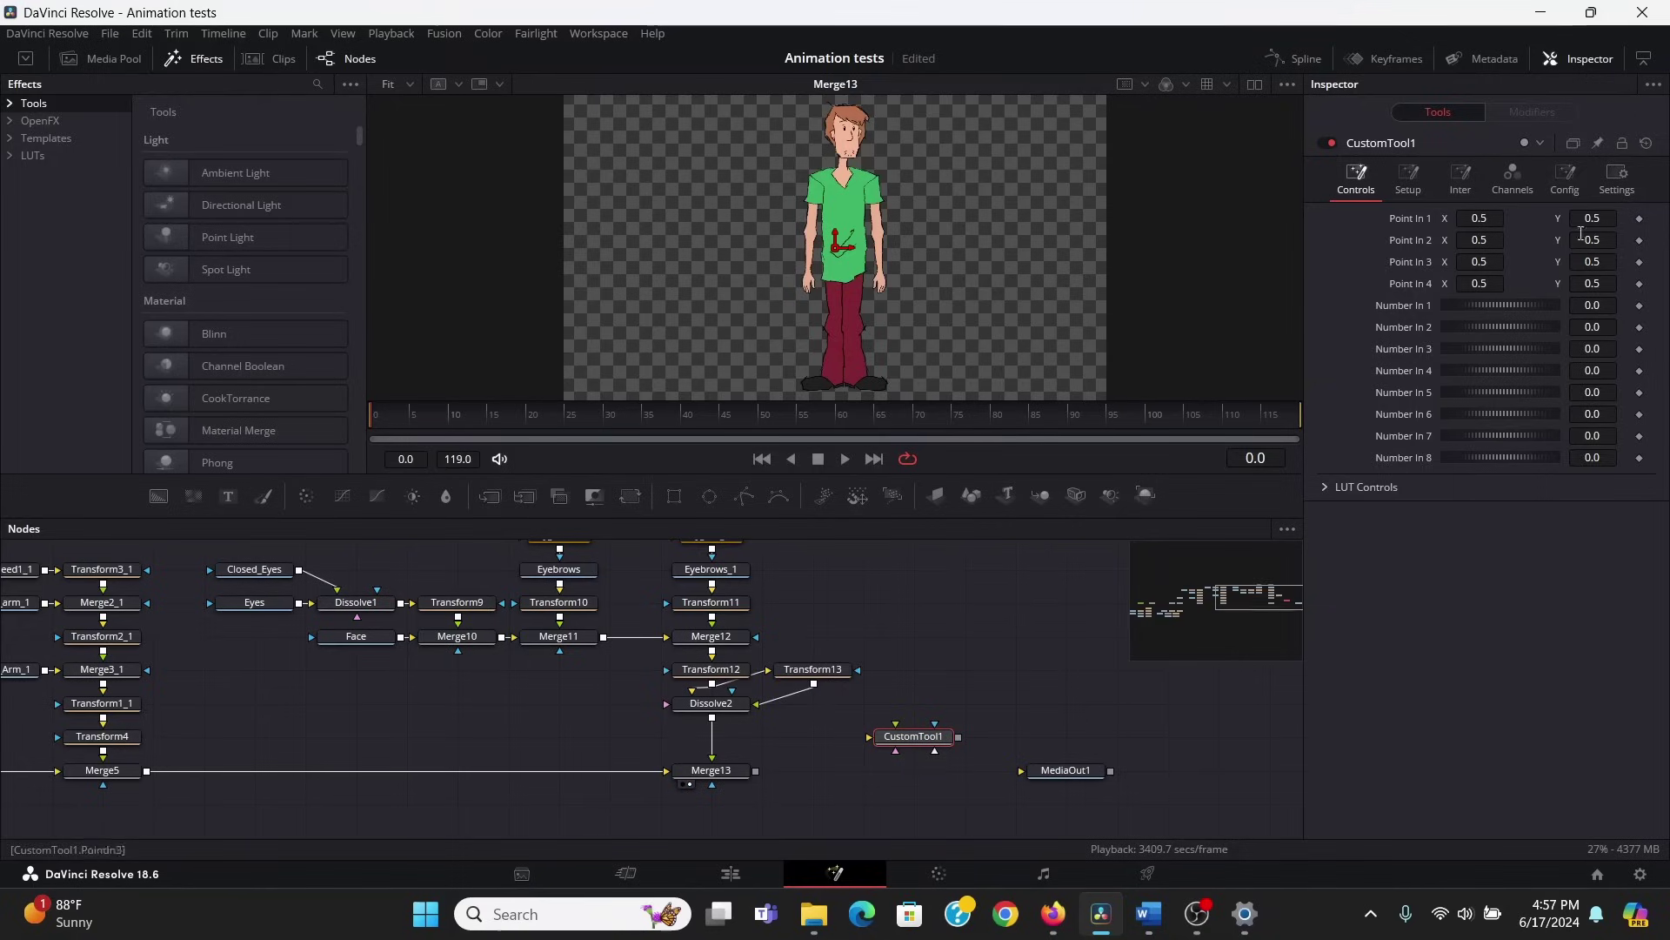
Name CustomTool1's eight number controls Head, Left Eyebow, Right Eyebrow, Left Arm, Left Elbow, Left Wrist, Right Arm and Right elbow, and save the project
click(1571, 189)
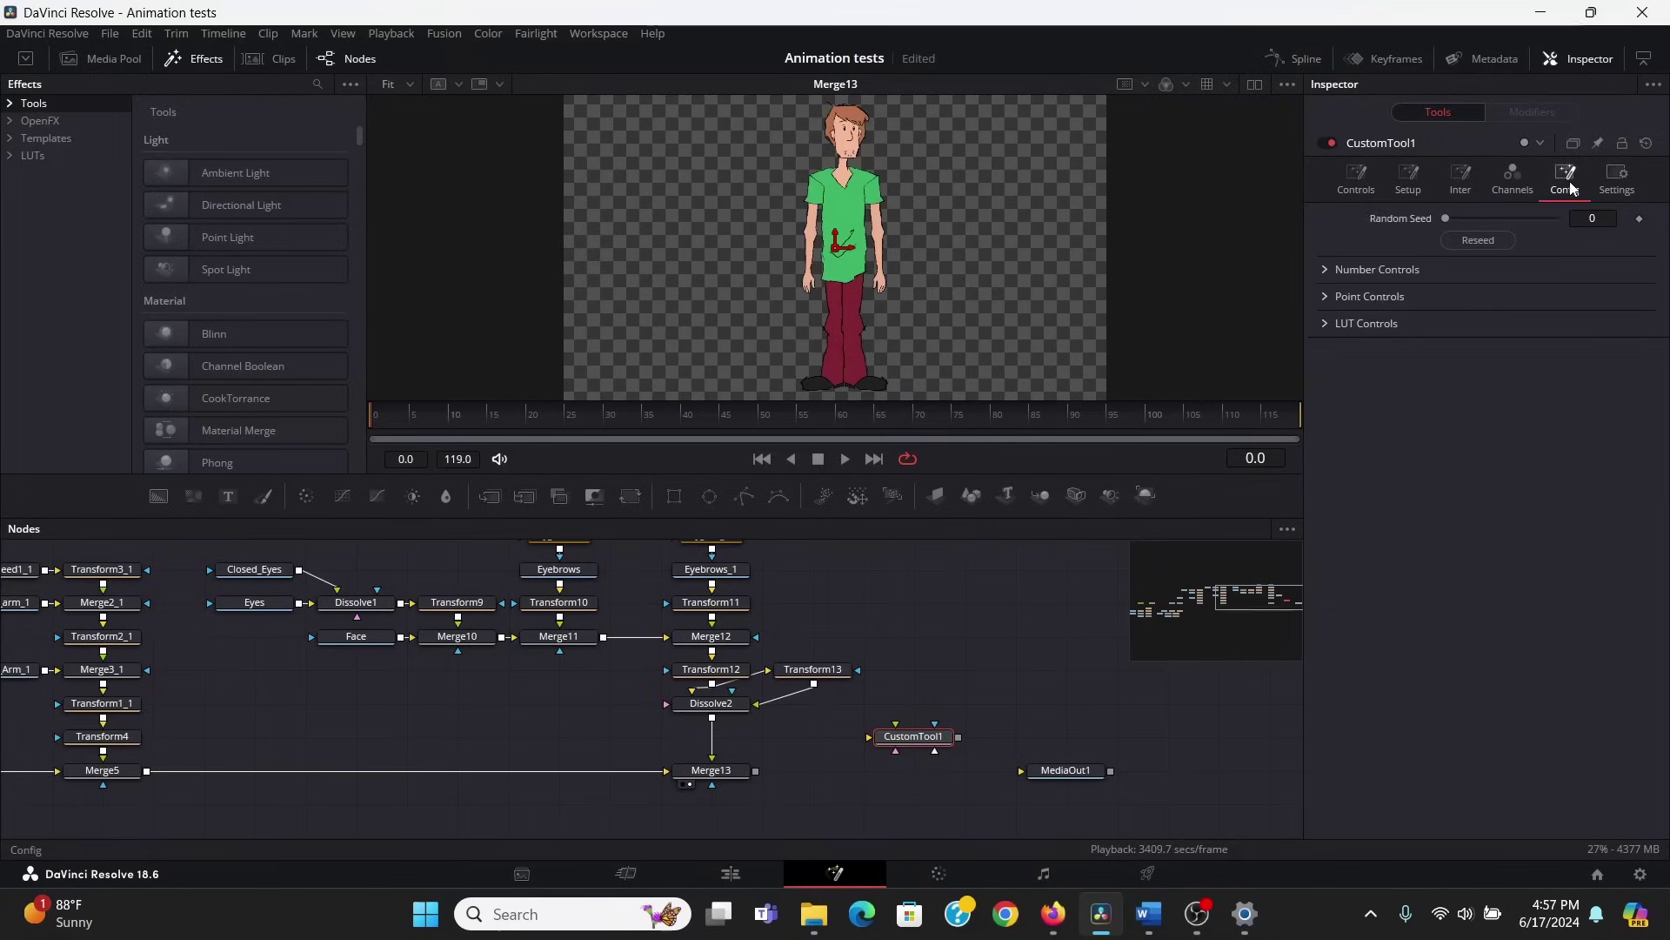
click(1323, 266)
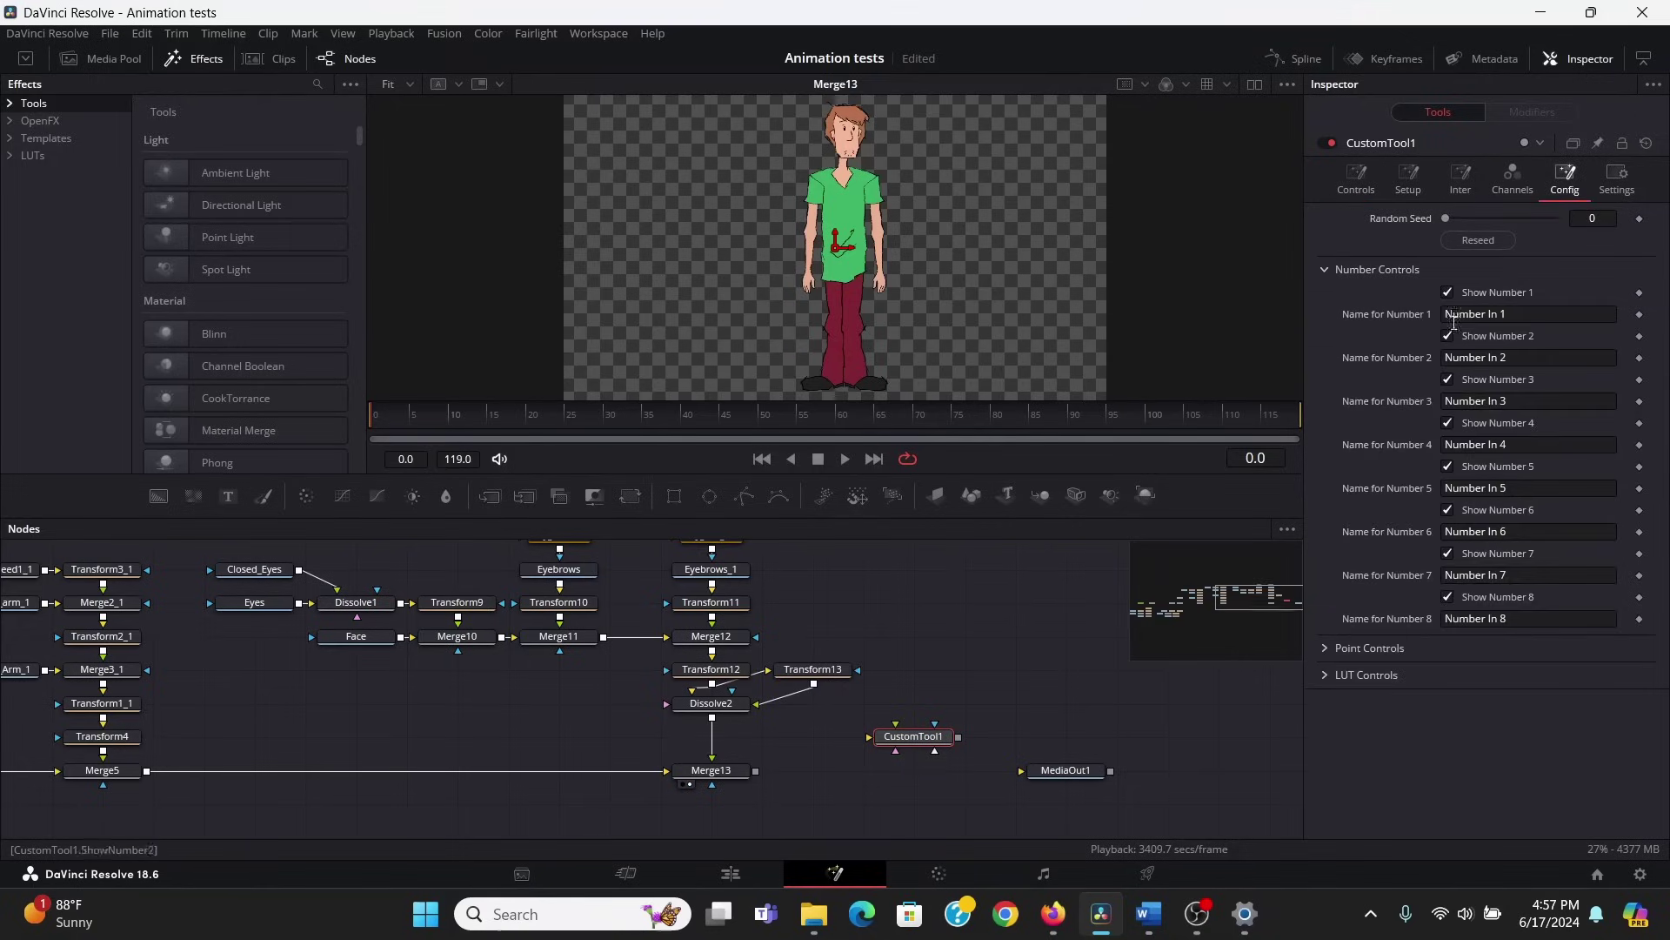
click(1355, 181)
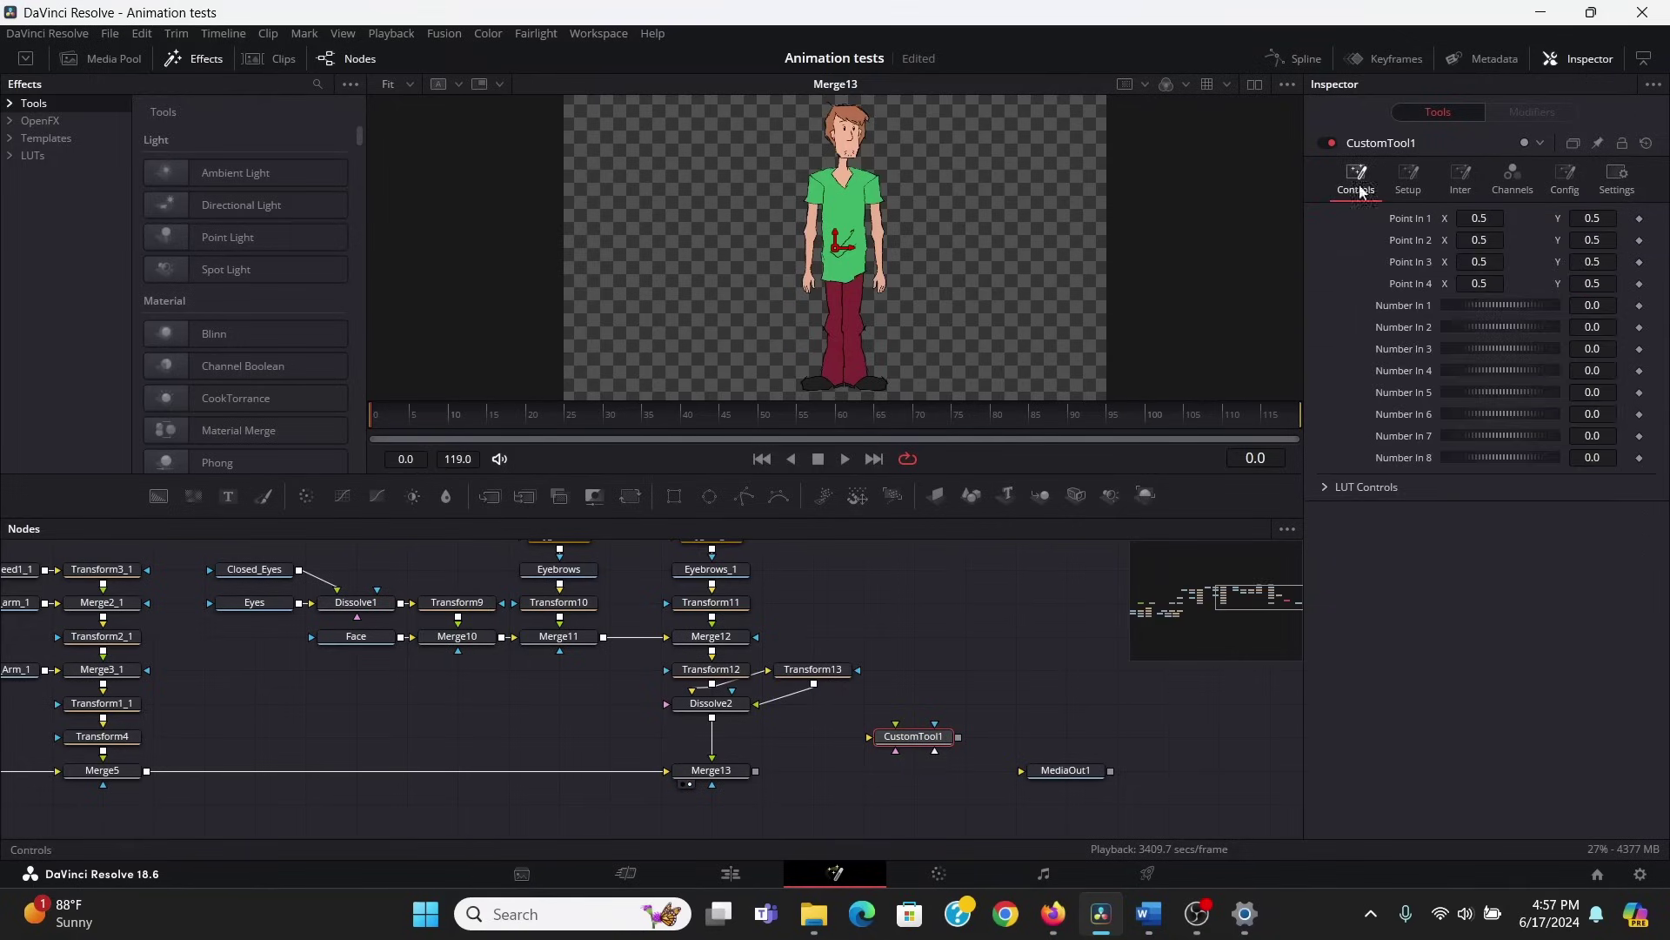
click(1571, 185)
click(1442, 314)
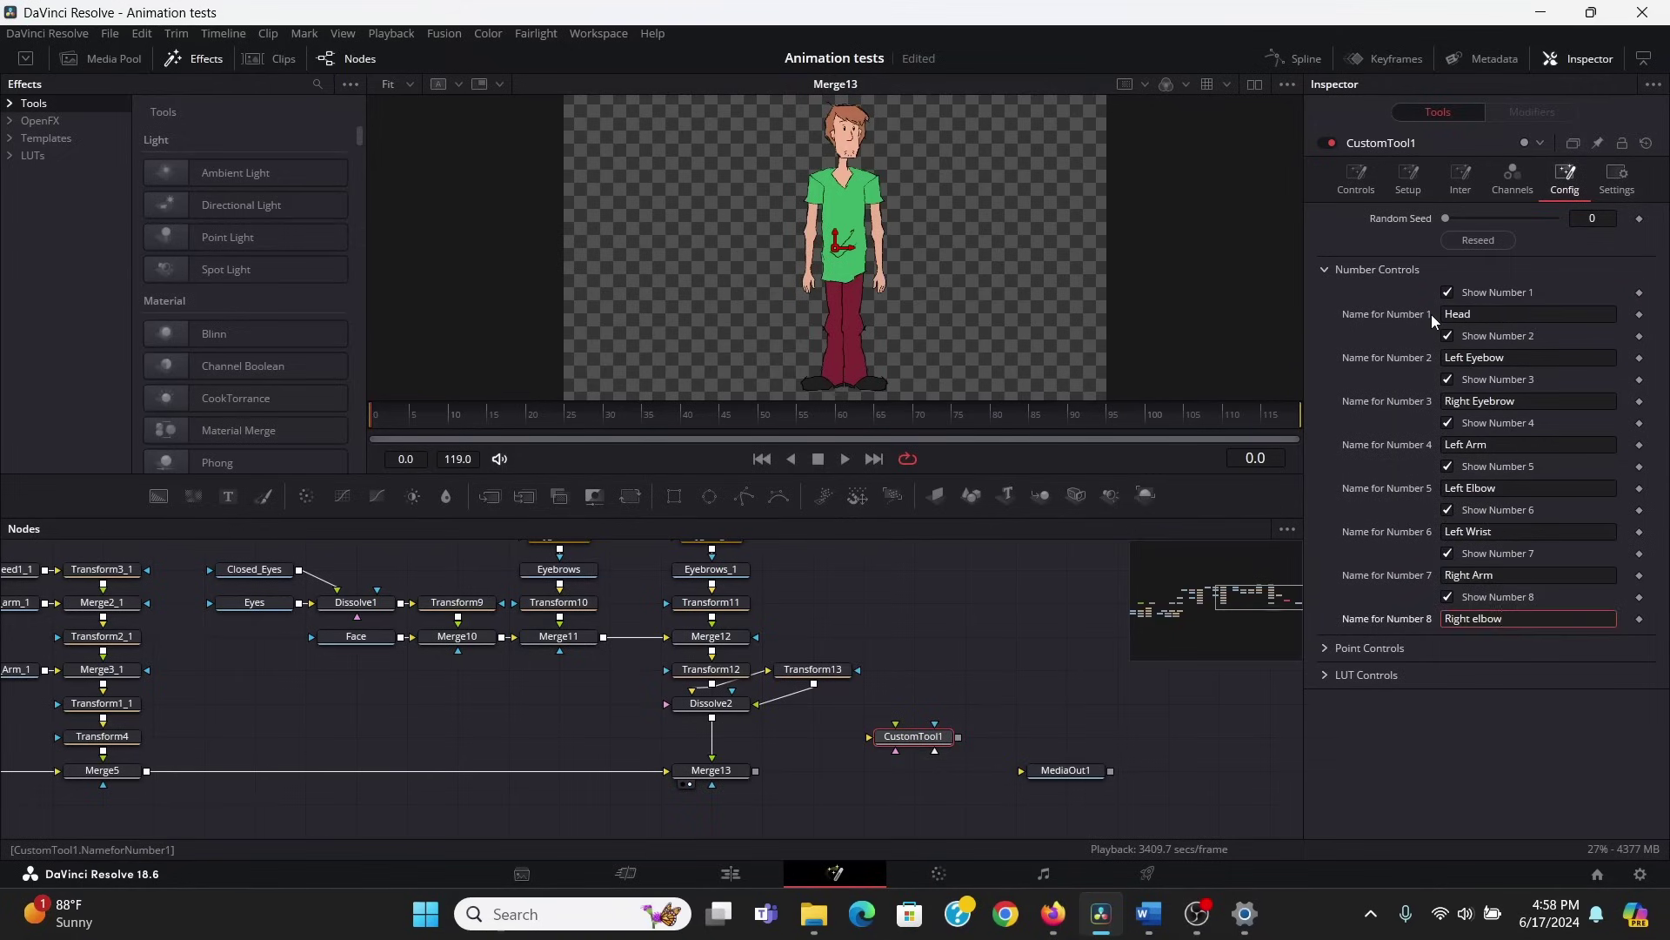
key(ctrl+s)
Name CustomTool1's first three point controls Eyes, Left Eyebrow and Right Eyebrow, and hide Point 4
click(1324, 648)
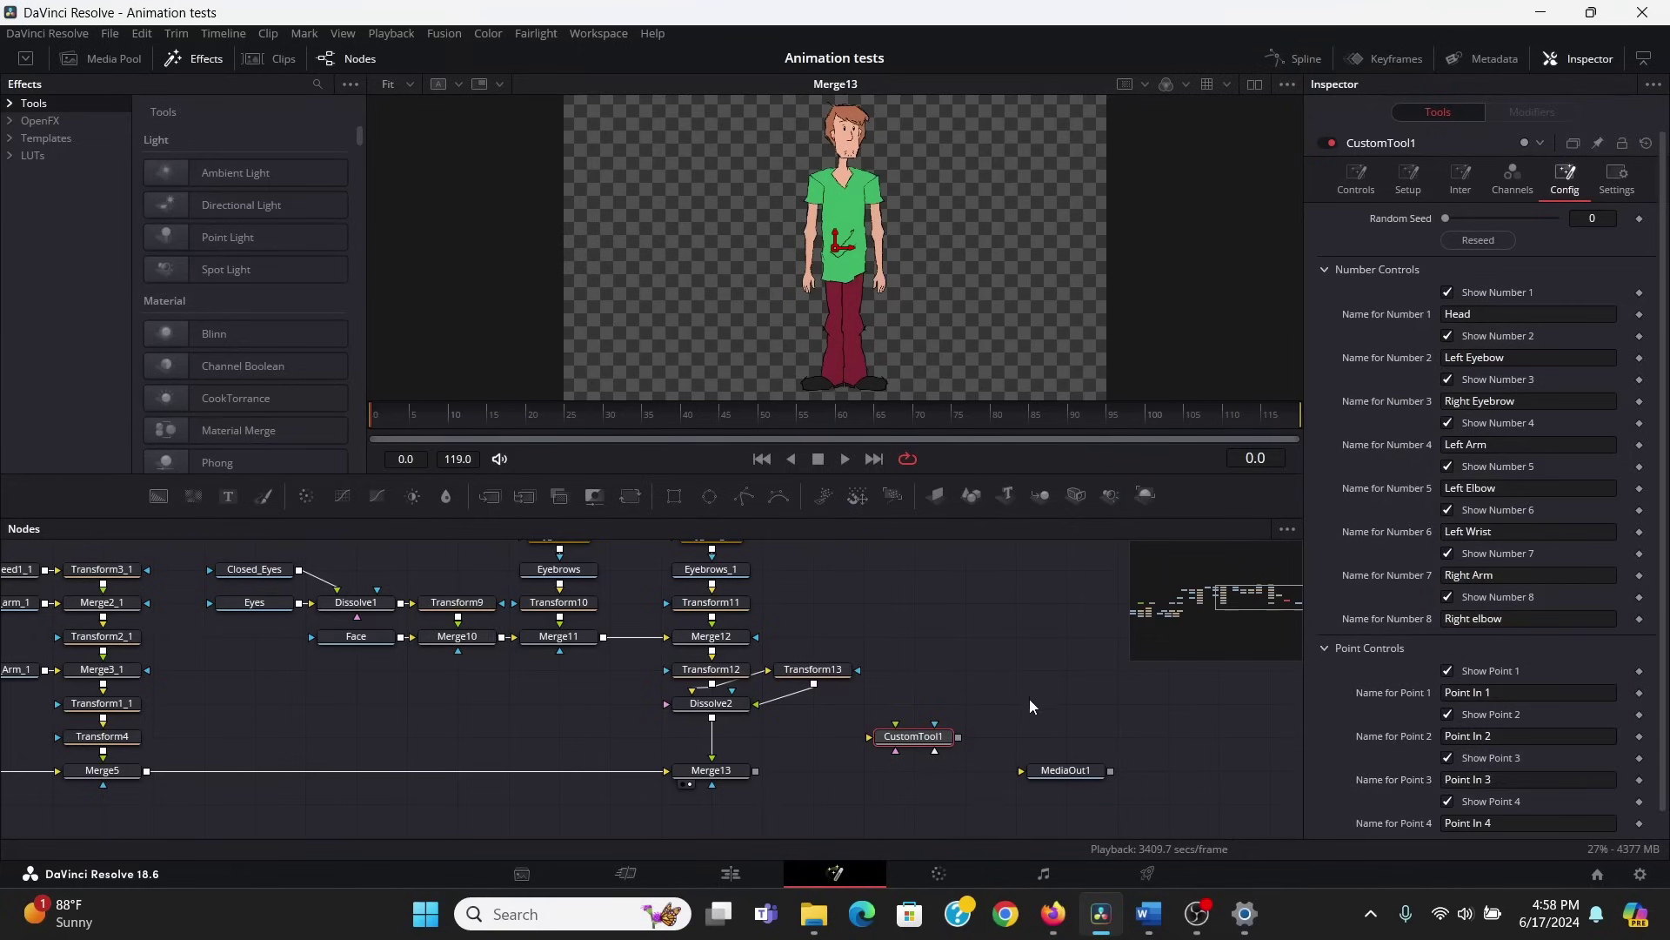
scroll(1457, 674, down, 1)
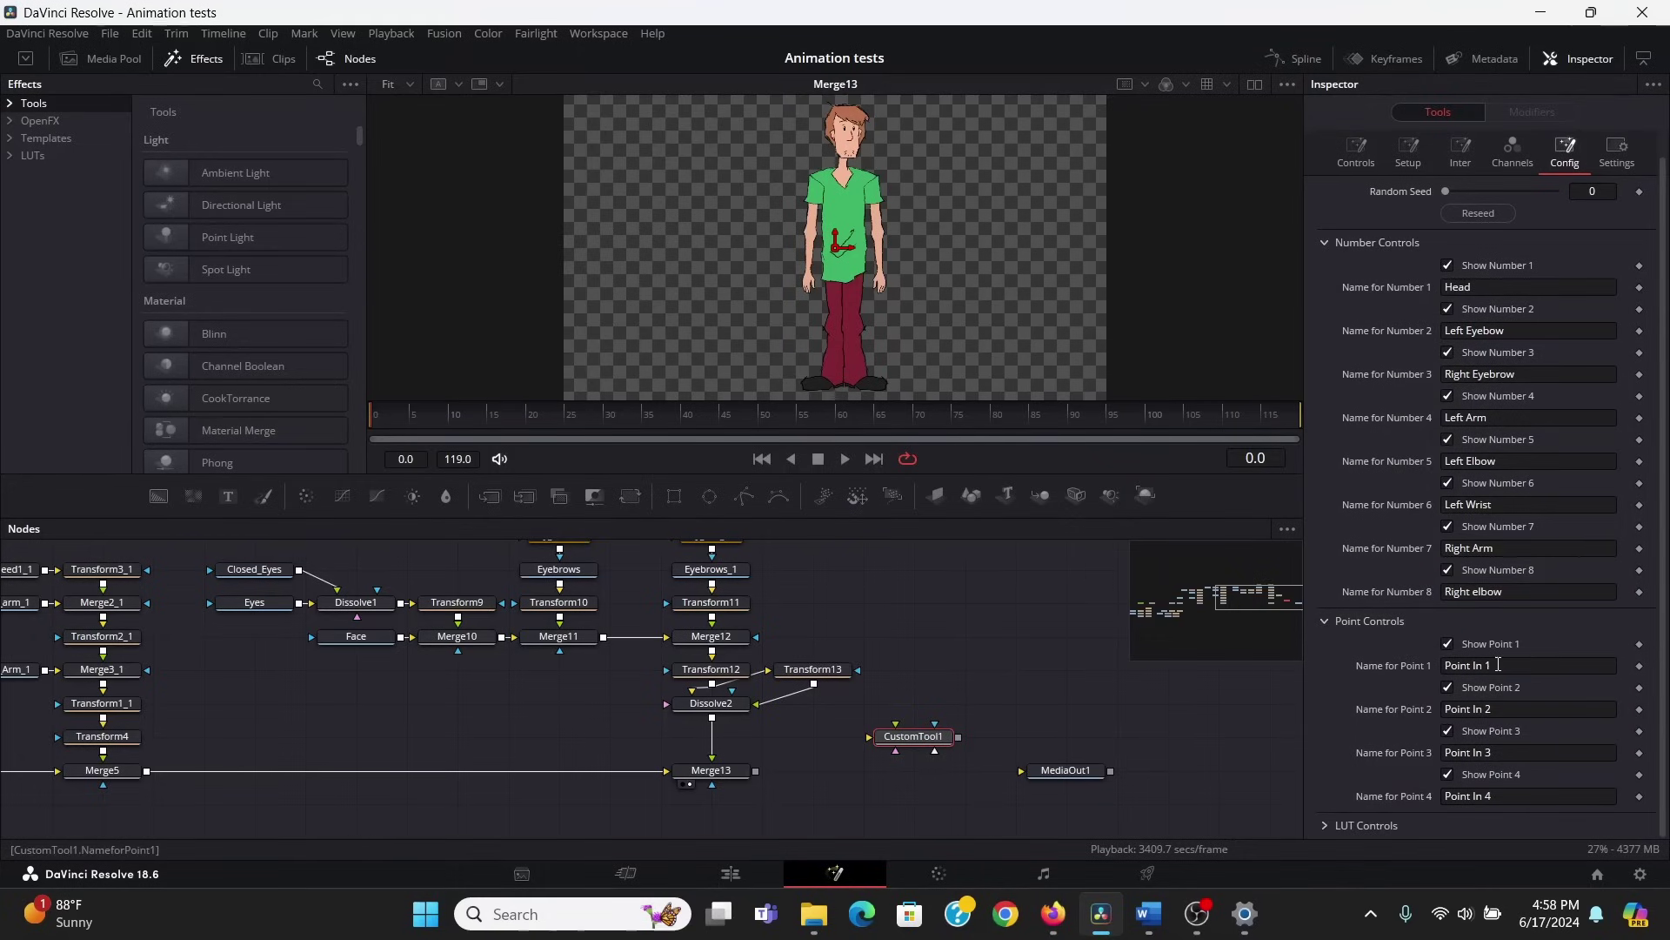
drag(1498, 665, 1422, 672)
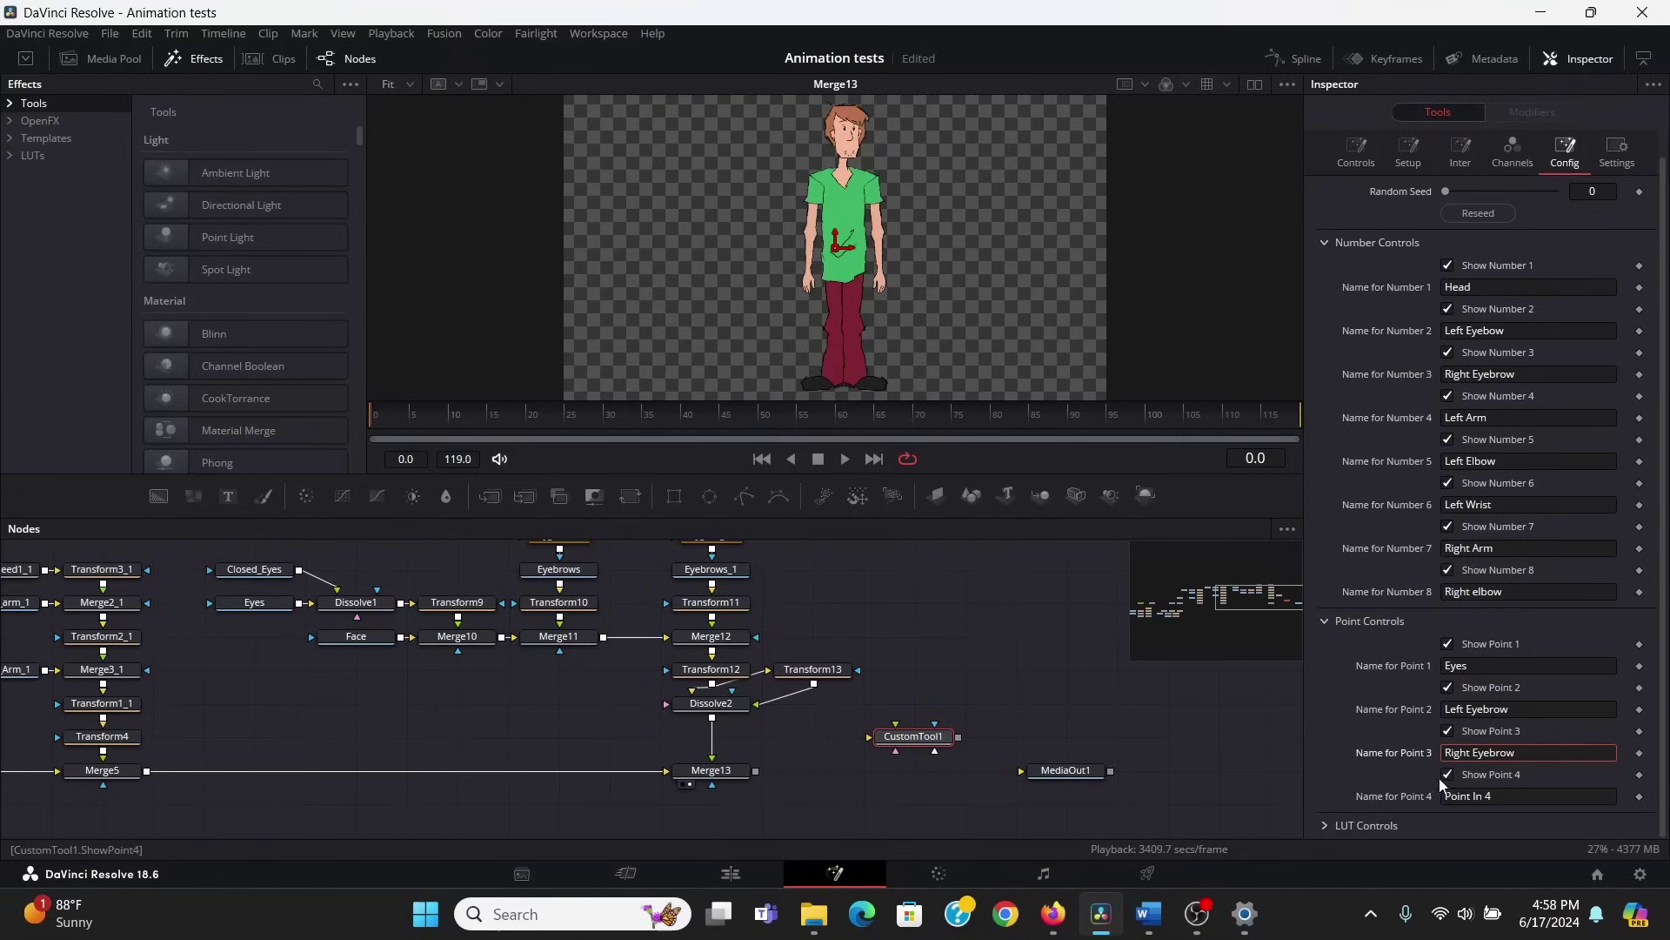
click(1448, 775)
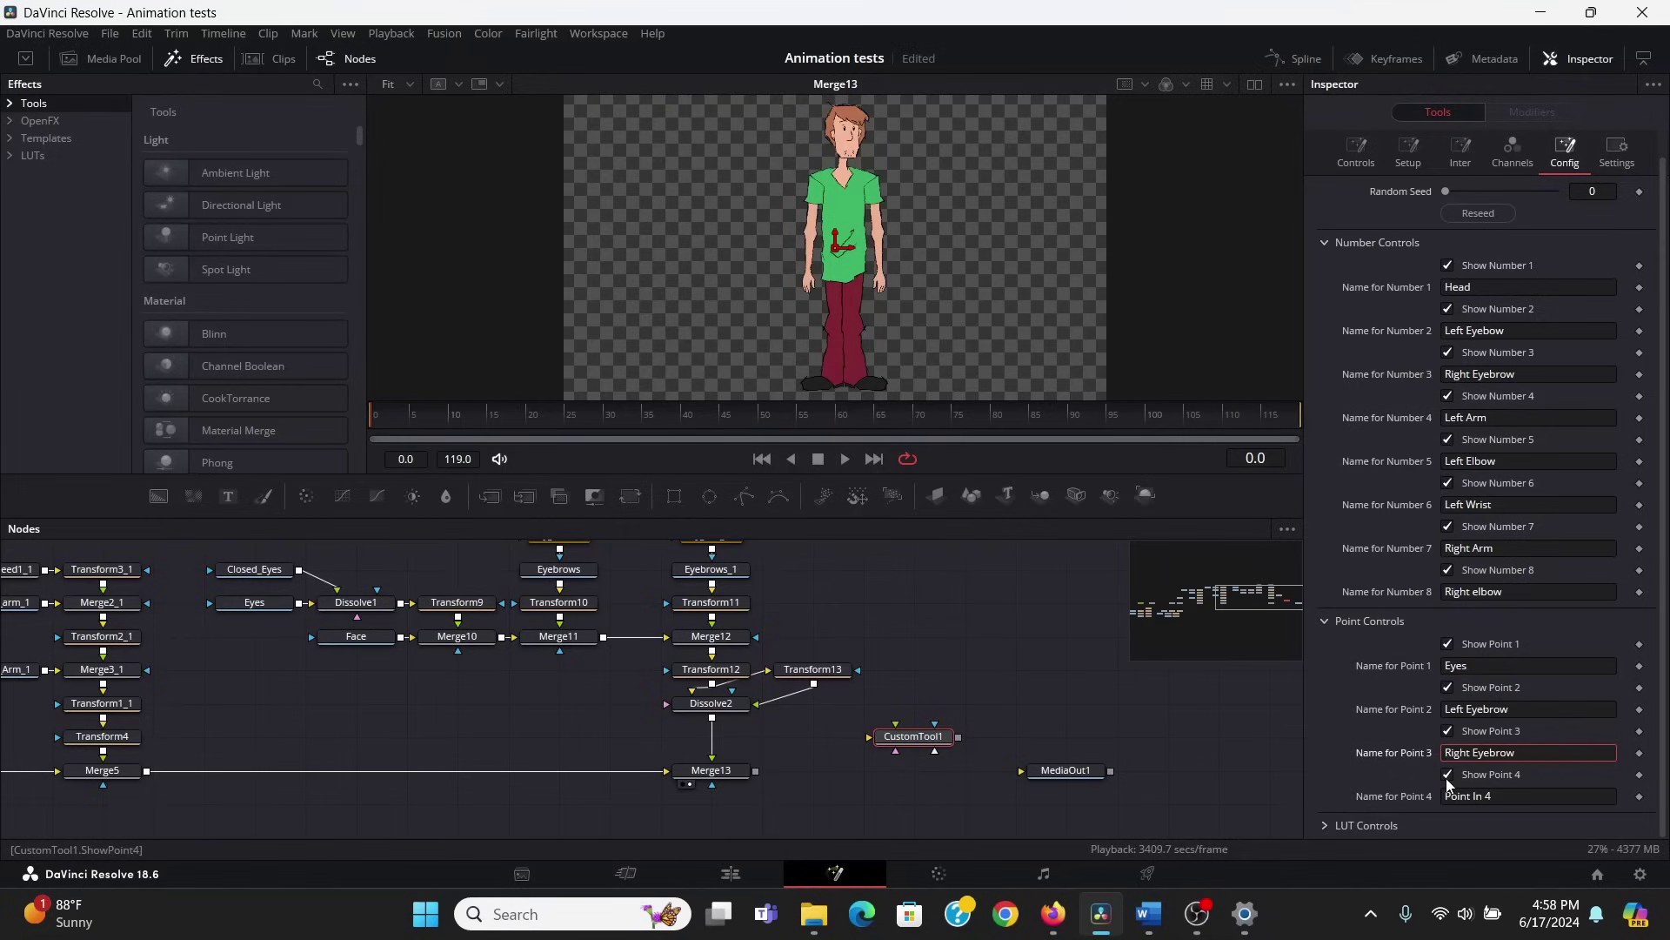
Hide all four LUT controls of CustomTool1
click(1324, 825)
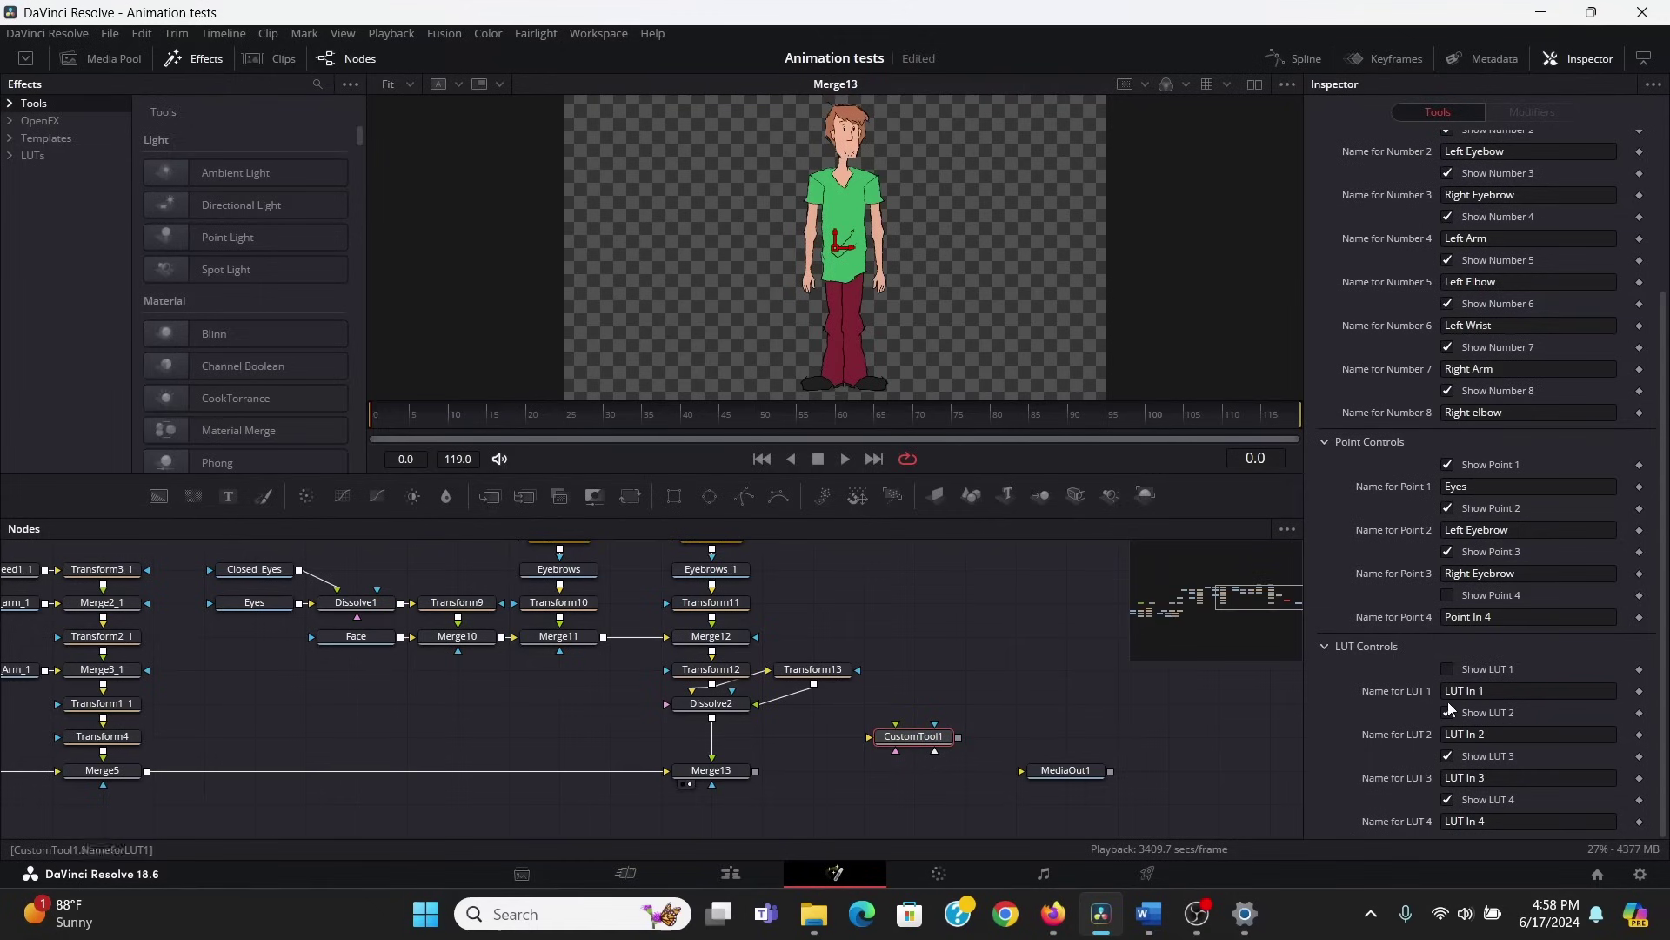
click(1446, 712)
click(1447, 756)
click(1448, 801)
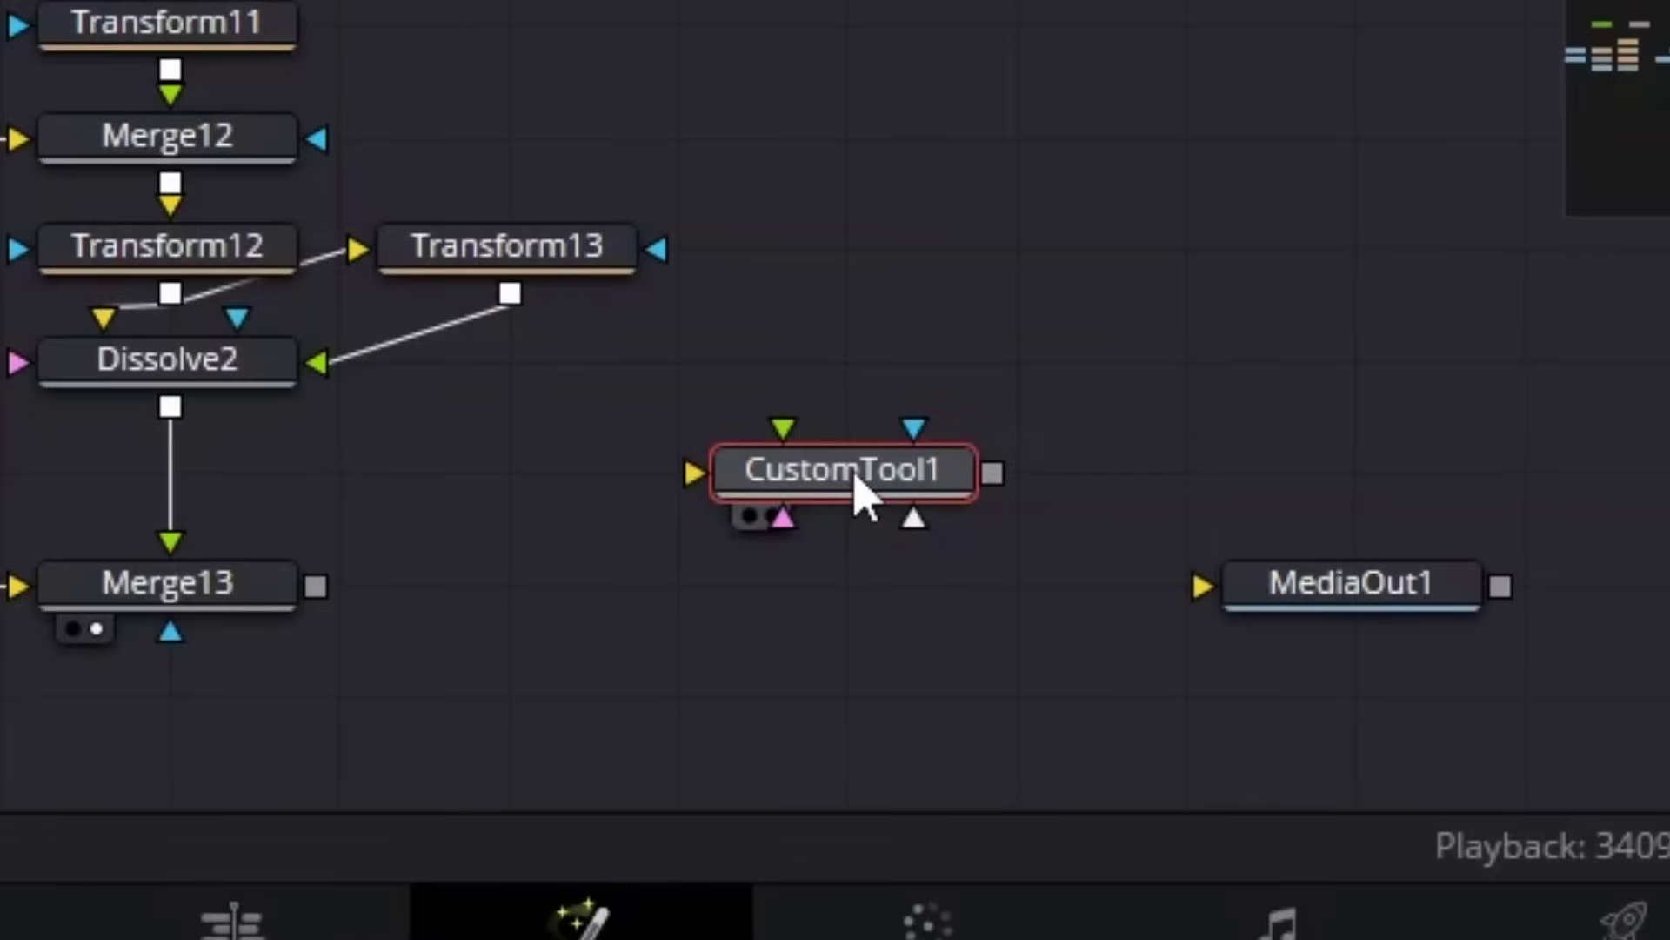
Create a Right Wrist number on CustomTool1's Controls page as a ScrewControl, and save the project
right_click(857, 487)
click(1029, 0)
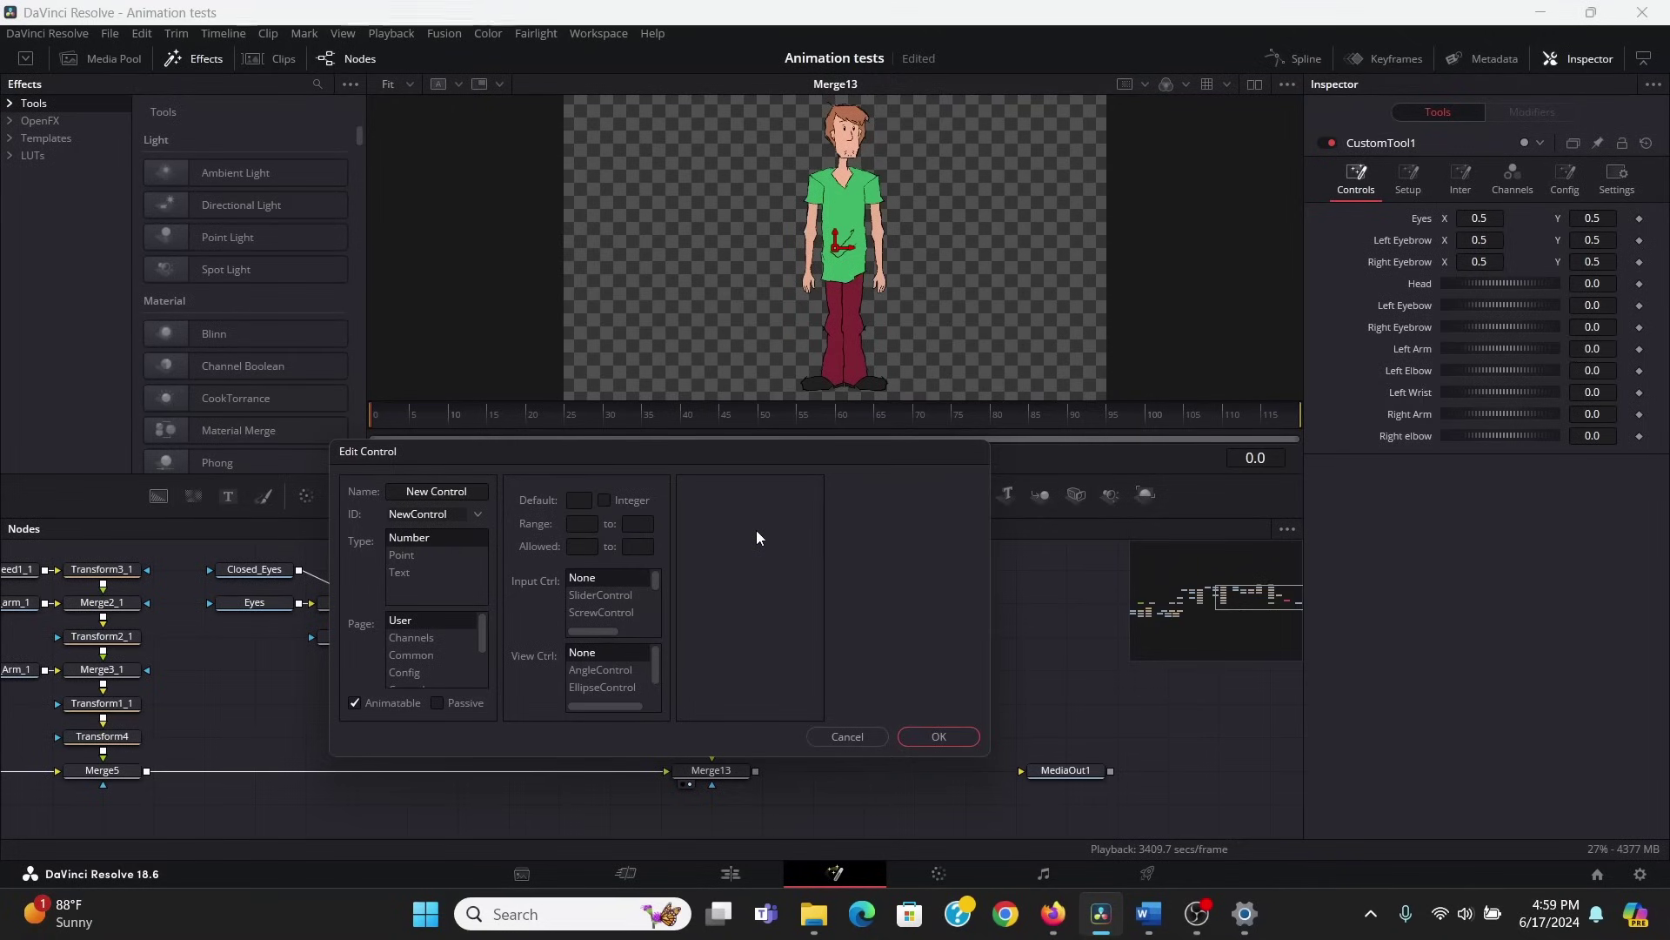
click(400, 487)
text(Right Wrist)
scroll(414, 655, down, 1)
click(415, 637)
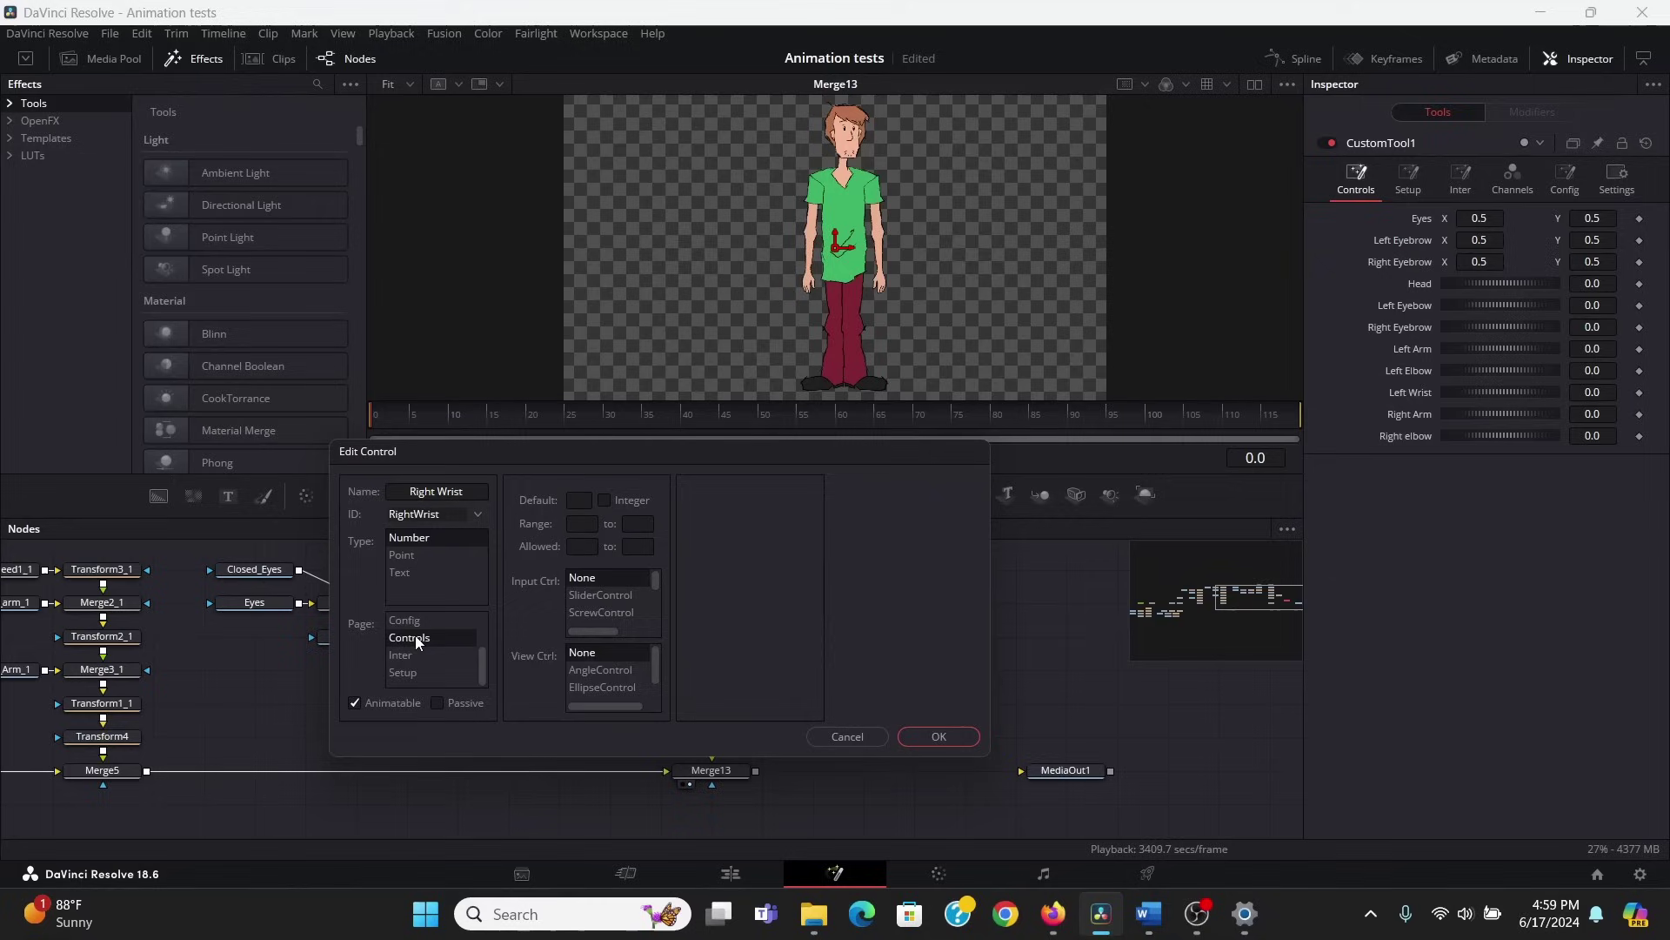
click(603, 611)
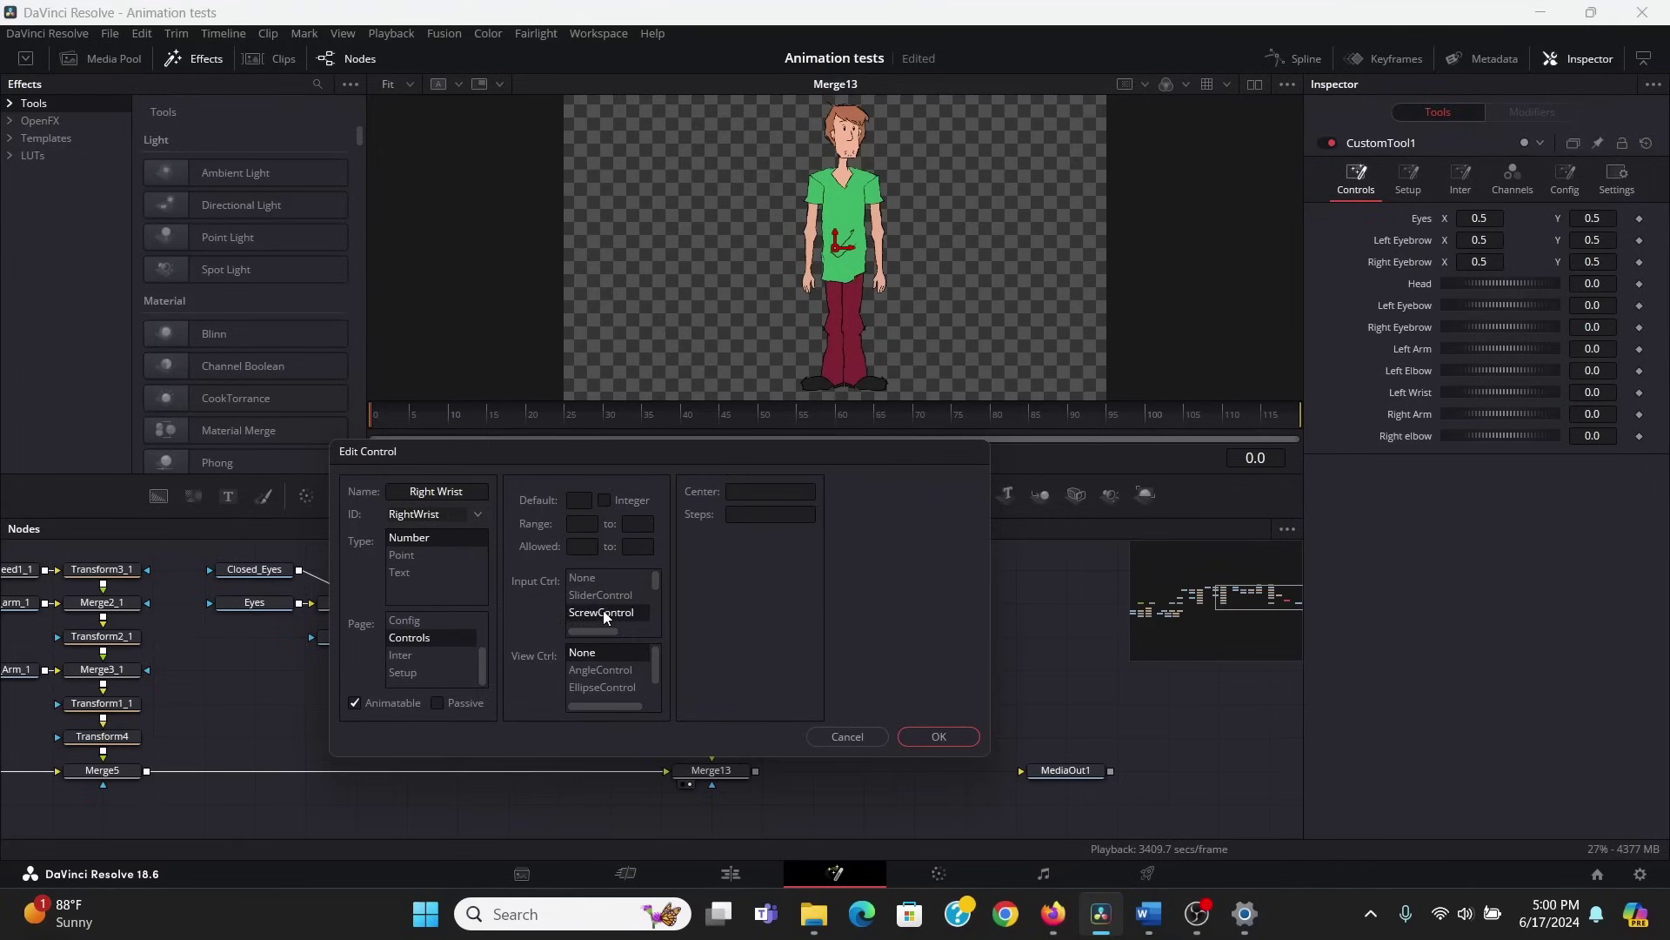
click(937, 737)
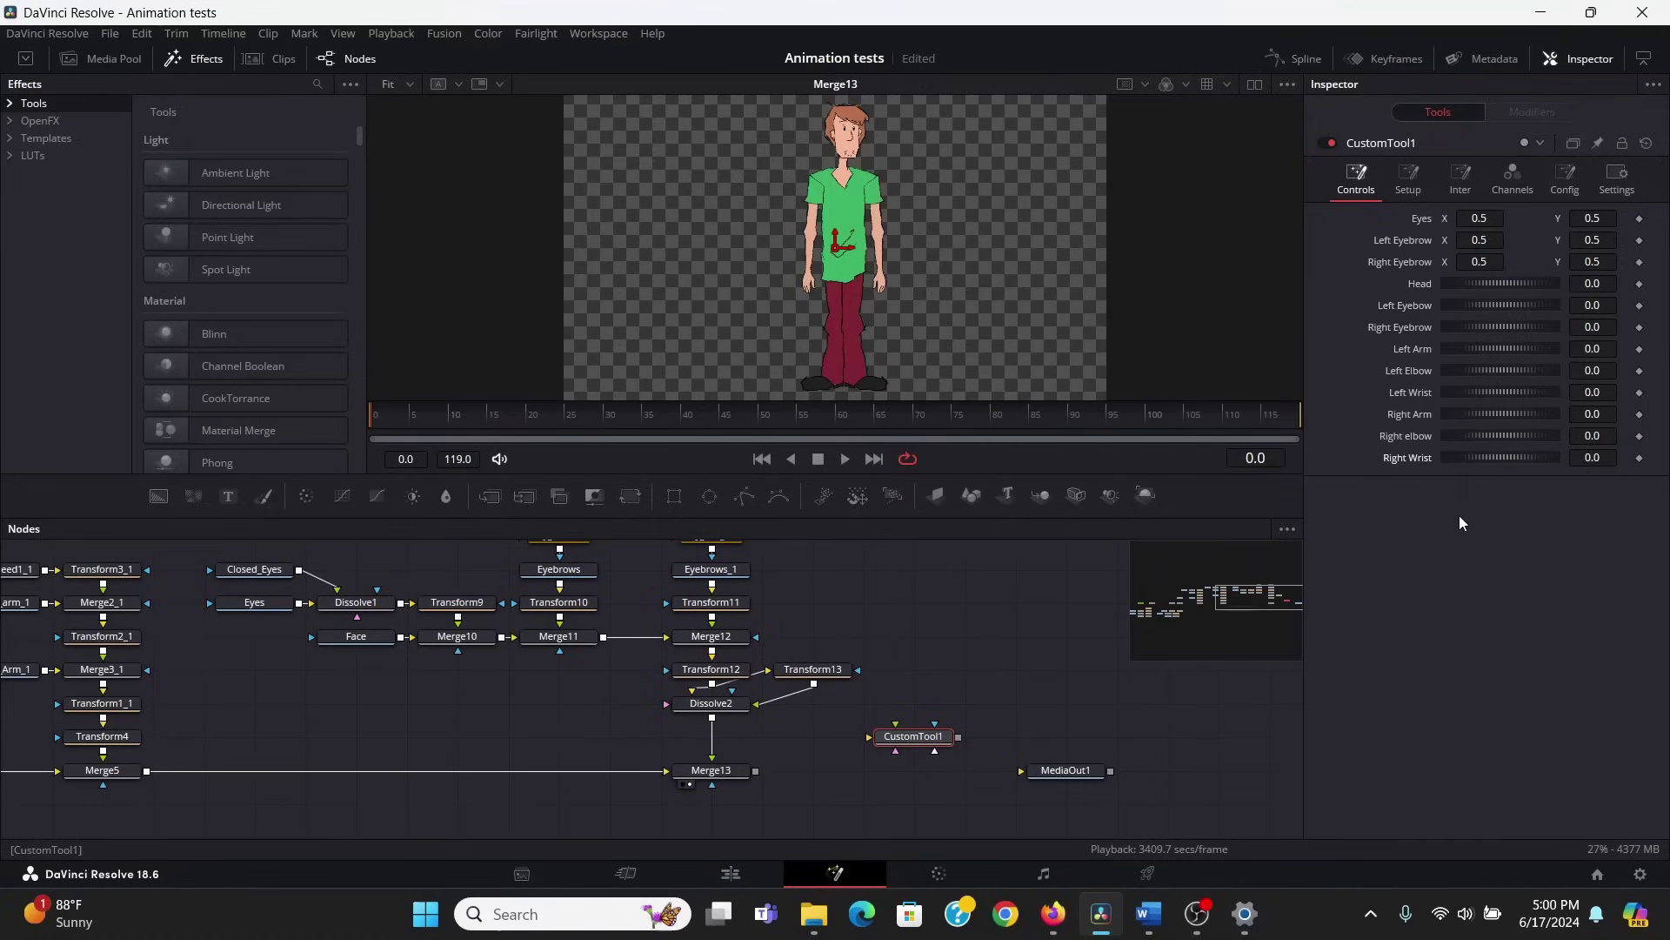
key(ctrl+s)
Start a new number control named Left Hand on CustomTool1's Controls page
right_click(917, 742)
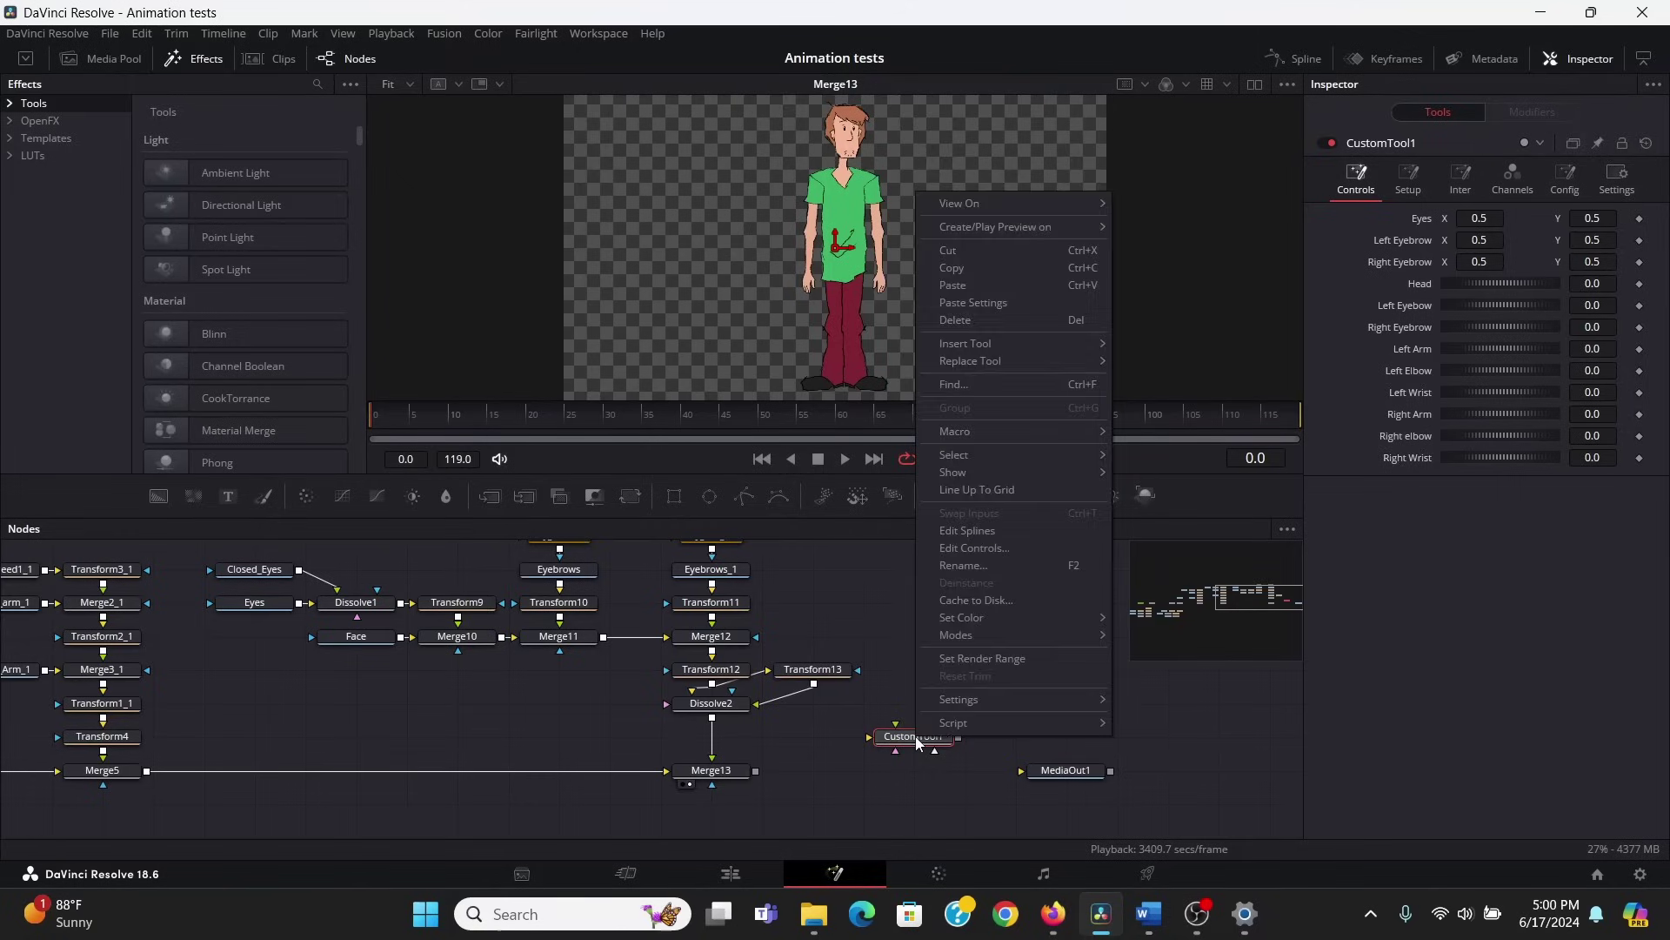
click(978, 549)
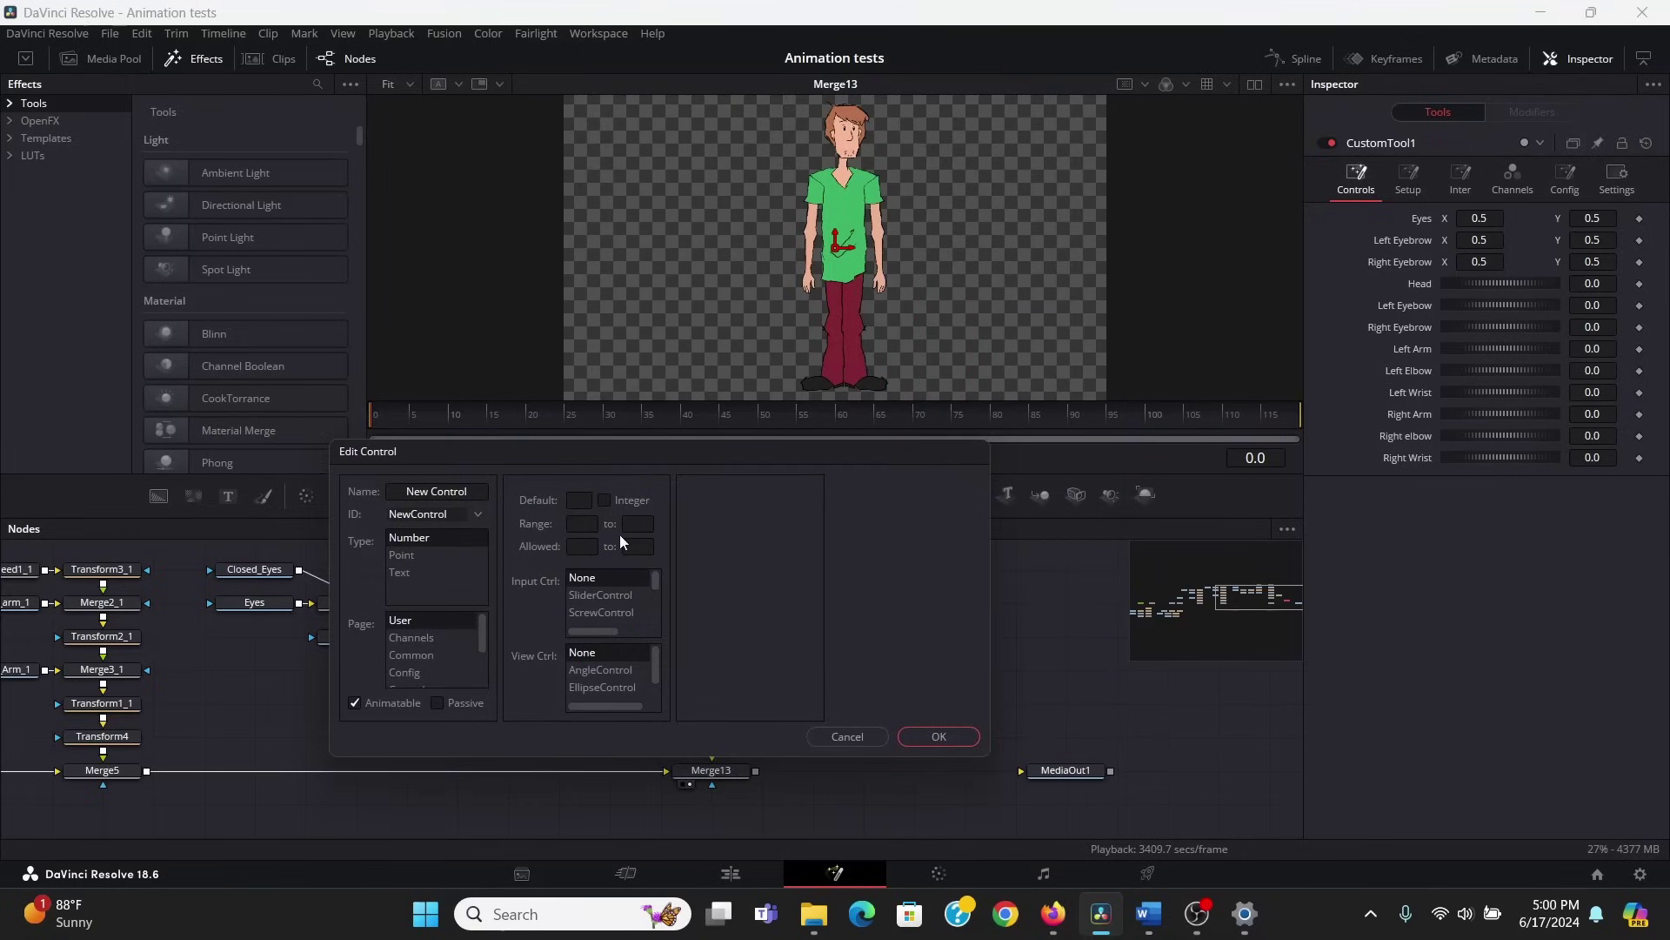
drag(471, 491, 402, 499)
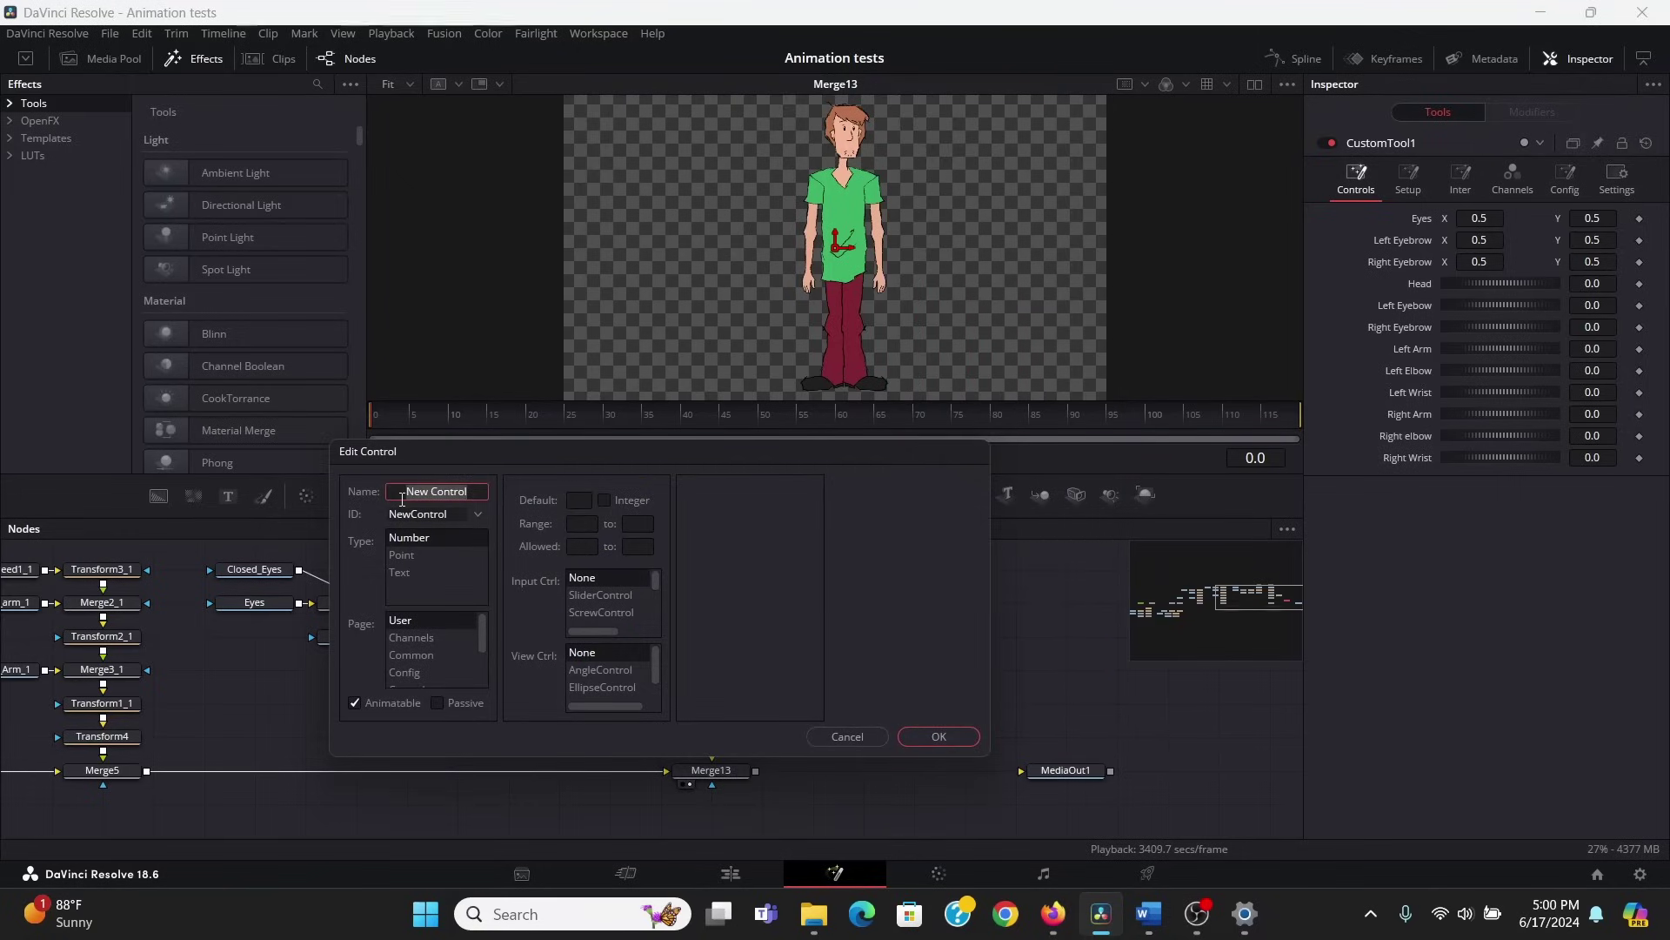
text(Left Hand)
scroll(433, 646, down, 1)
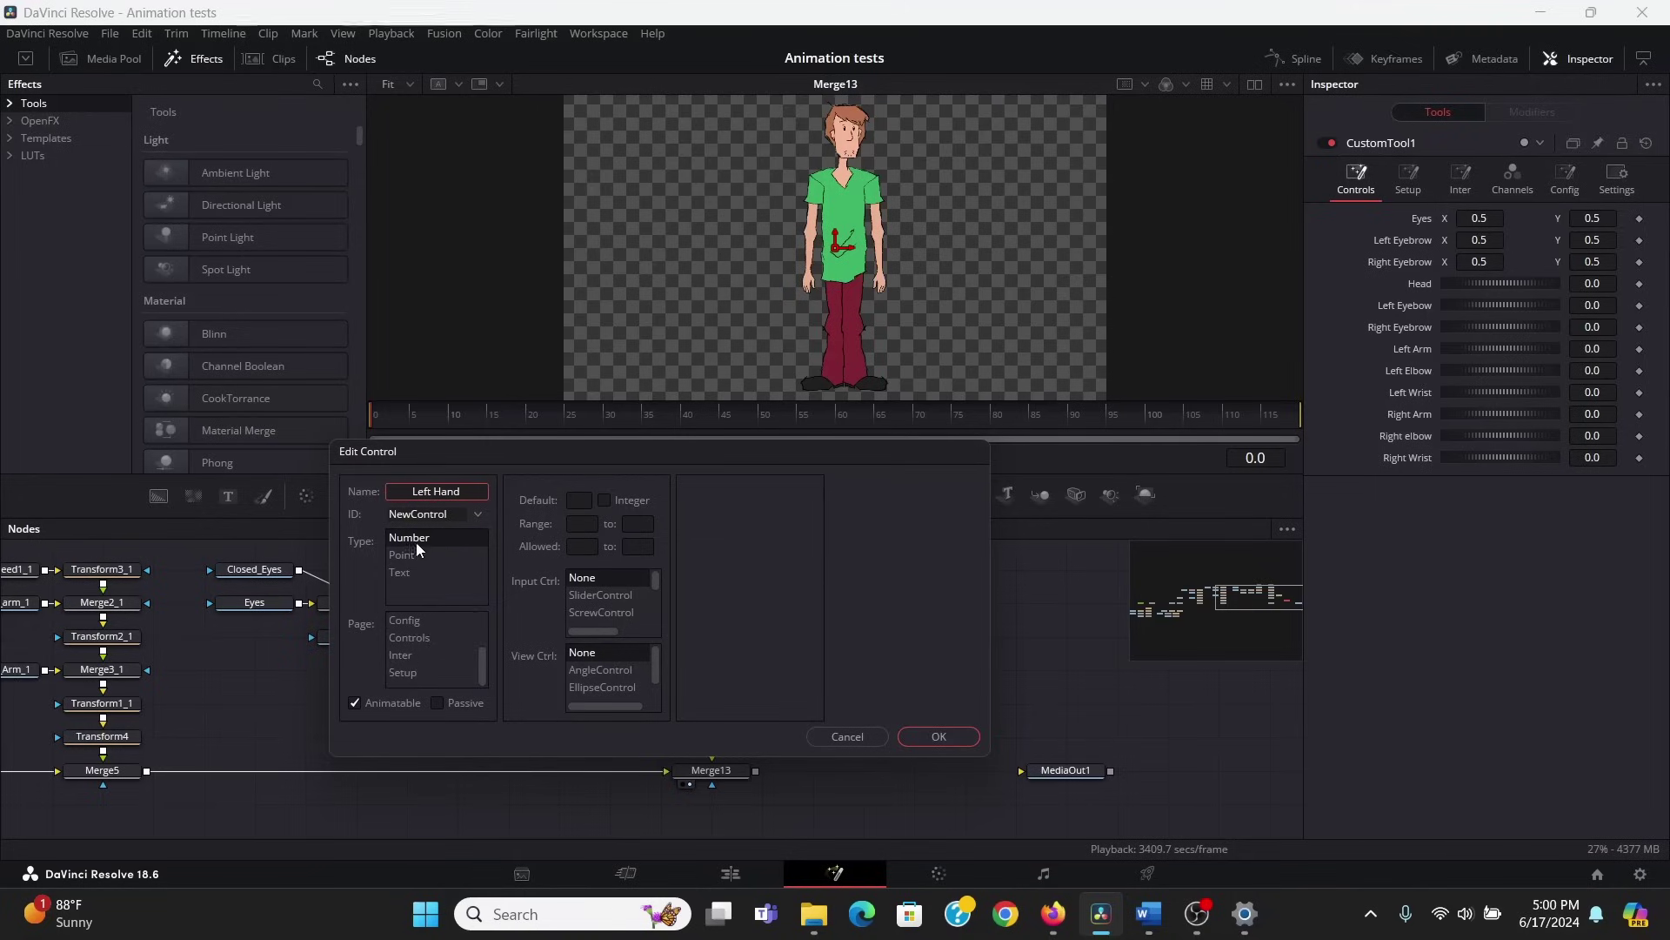
click(421, 641)
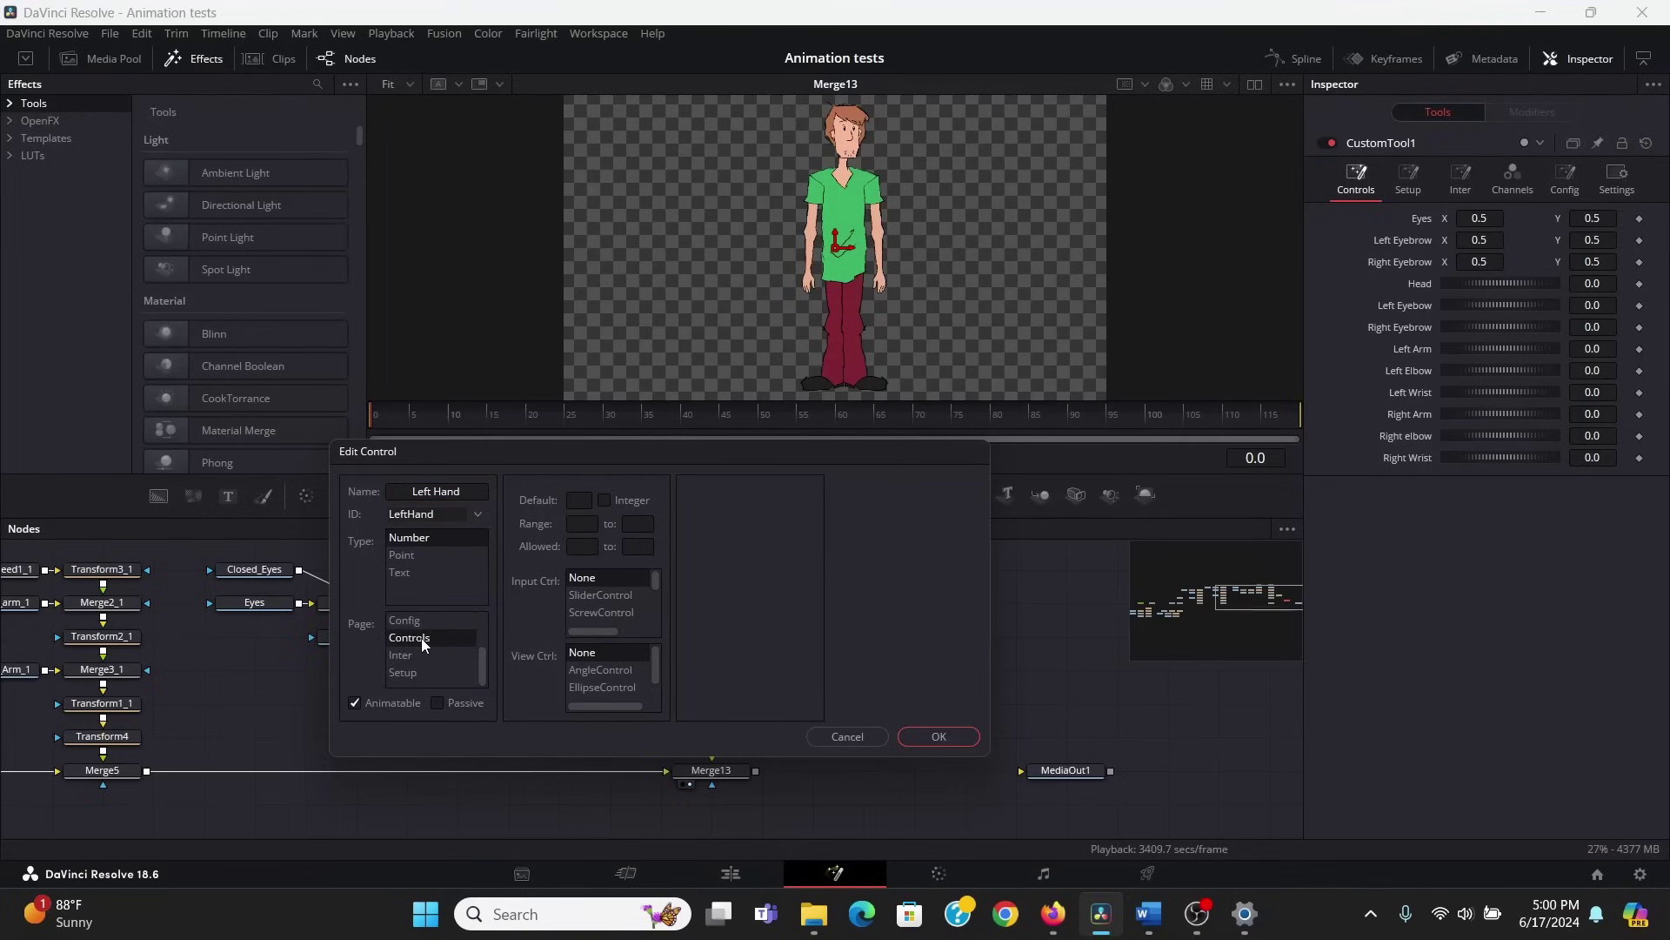
Make Left Hand an integer SliderControl with a range of 0 to 3, and add a matching Right Hand slider
click(595, 594)
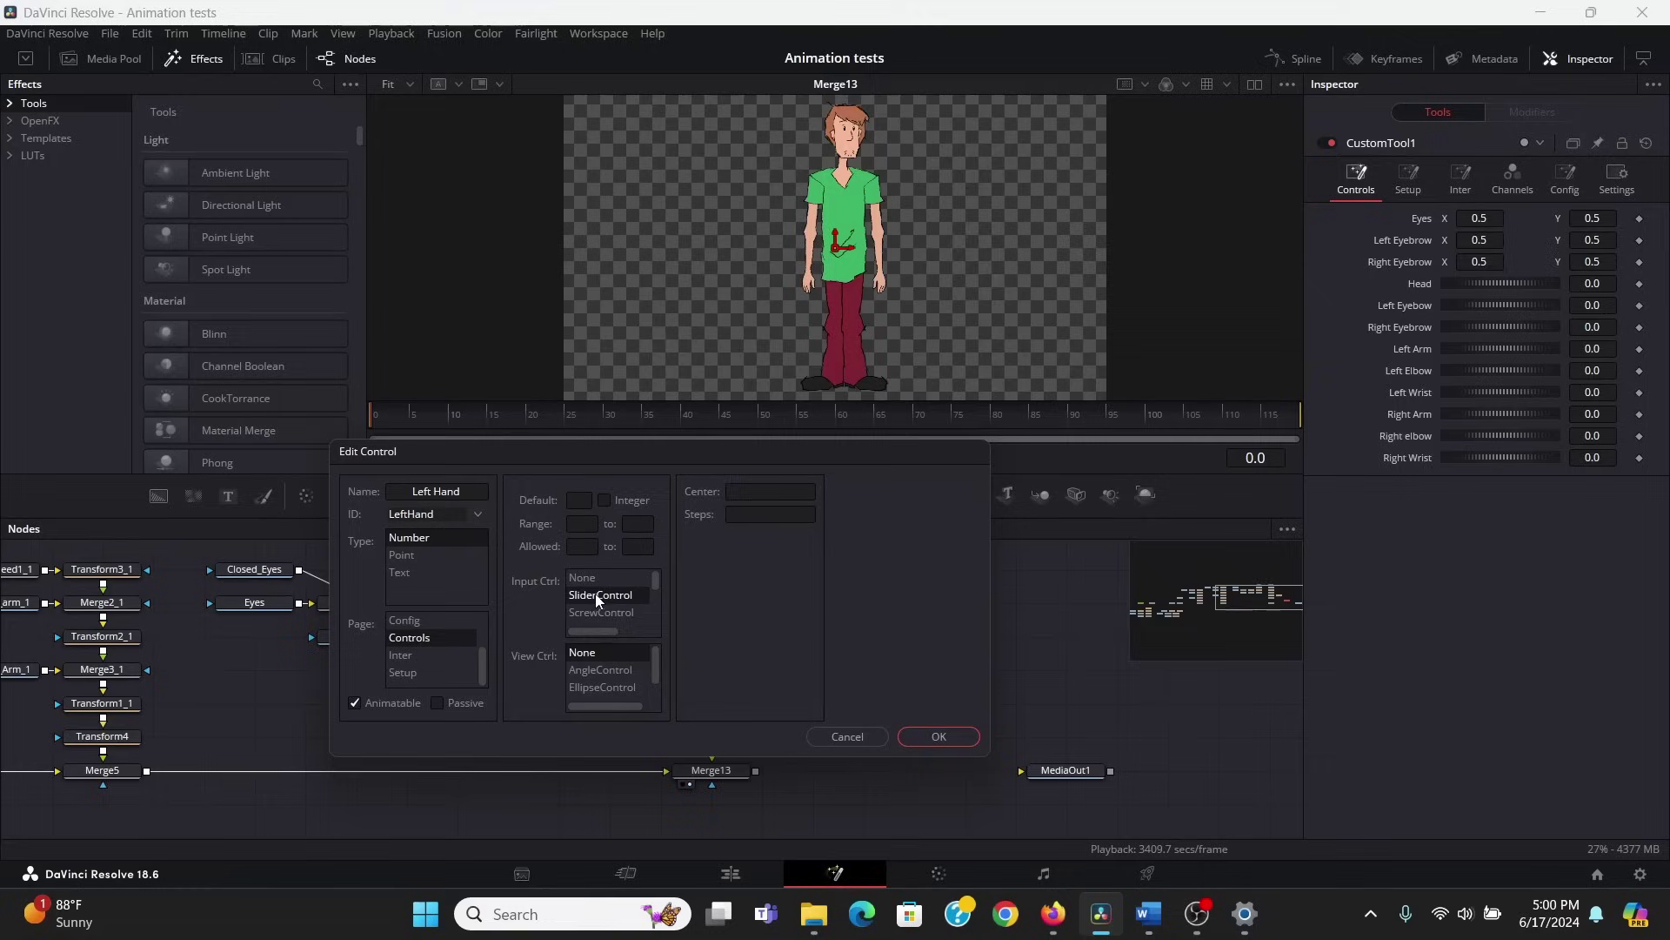
click(604, 500)
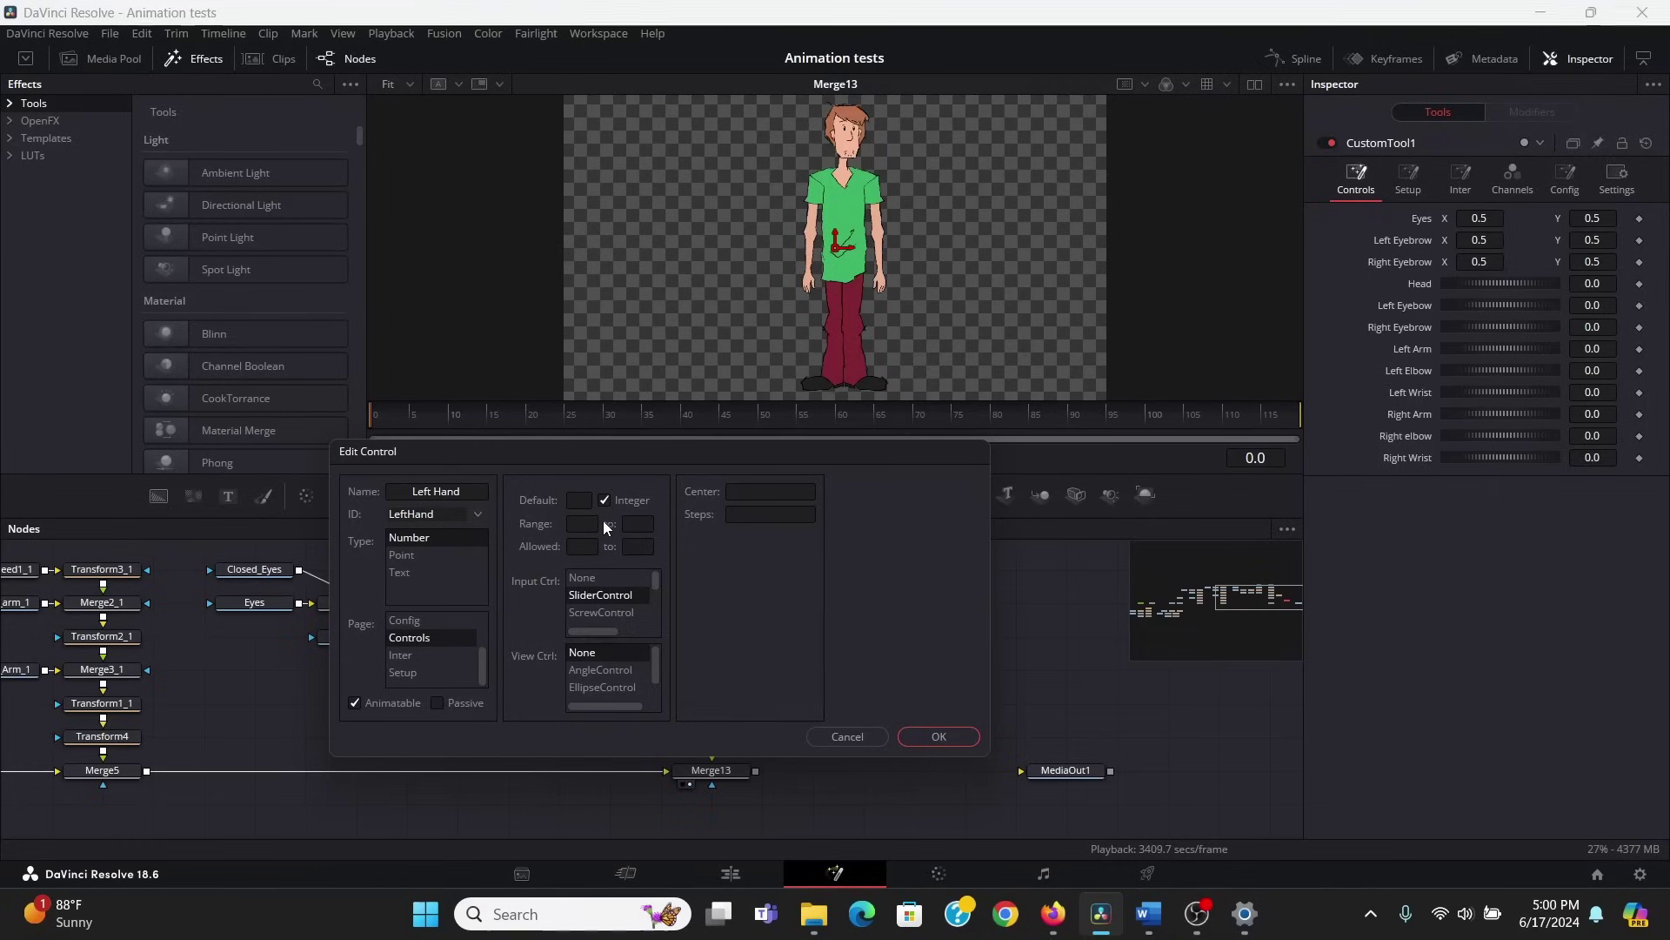
click(585, 527)
text(0)
click(627, 528)
text(3)
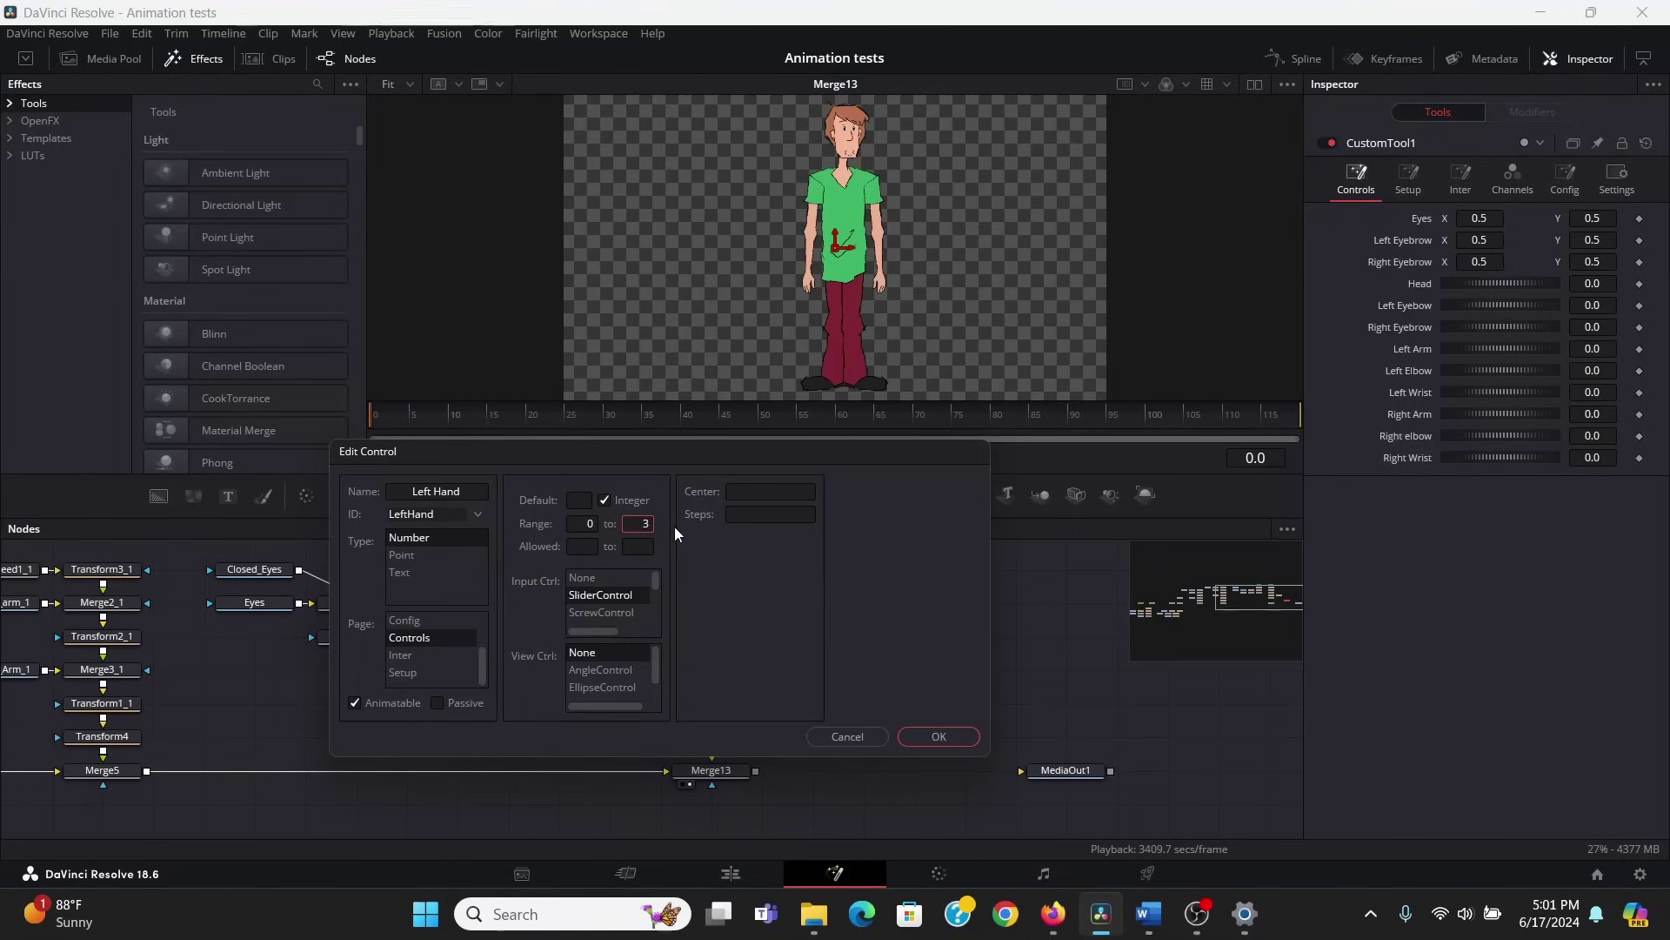
click(950, 735)
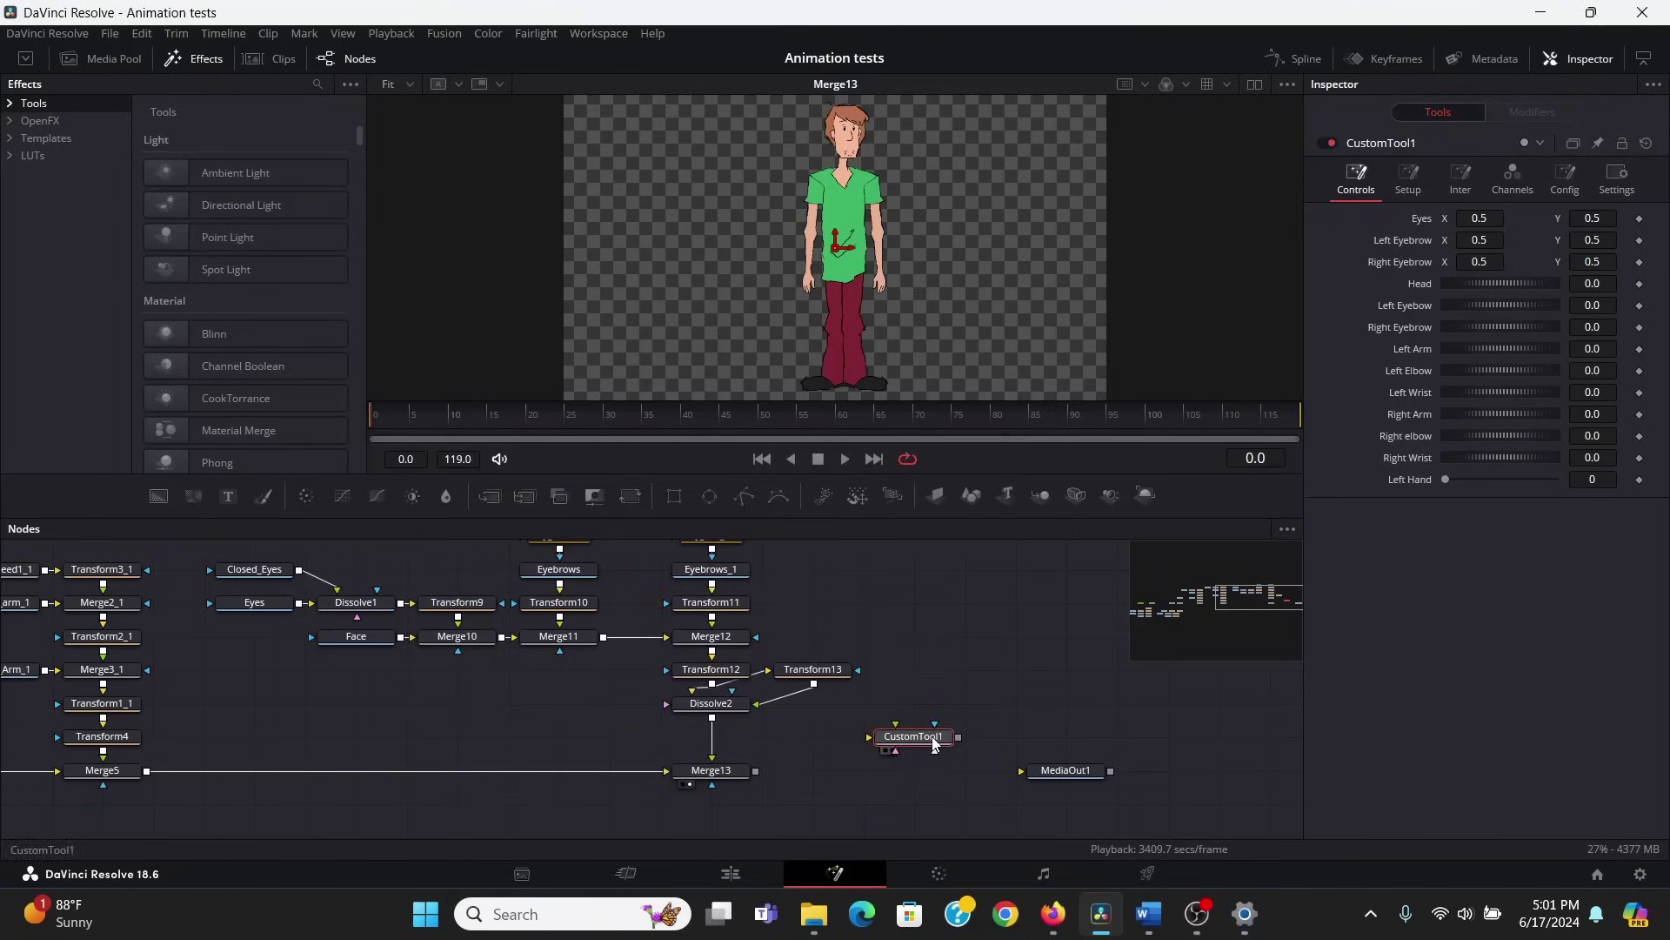
right_click(938, 736)
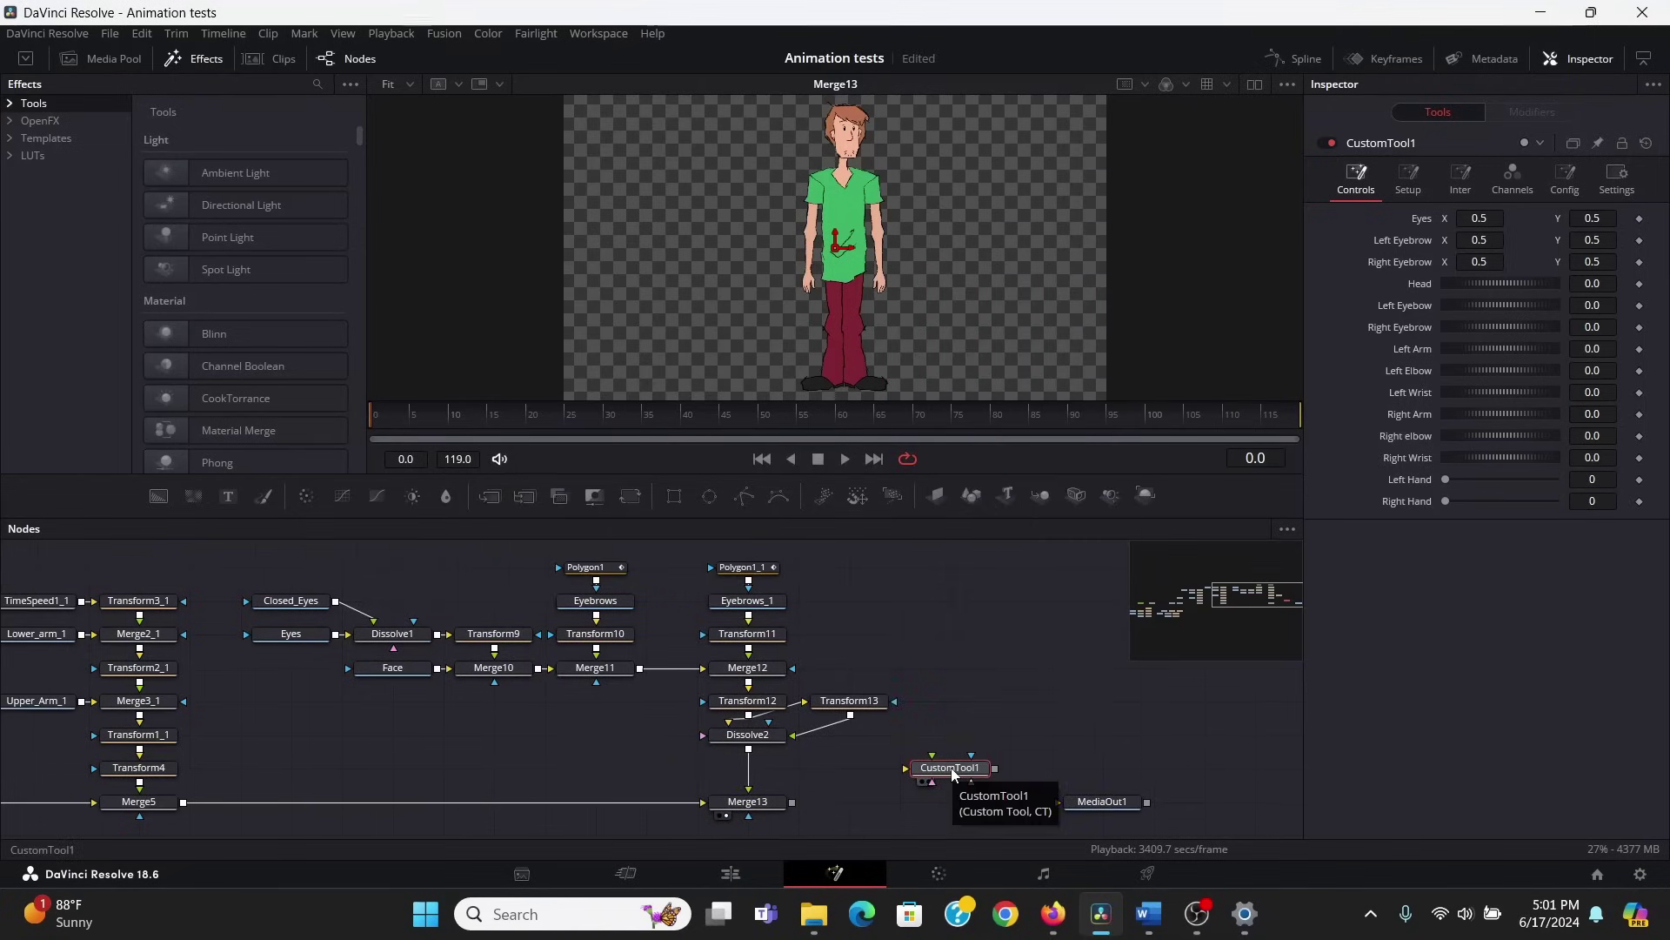
Create a Blink number on CustomTool1's Controls page as a CheckboxControl
right_click(954, 774)
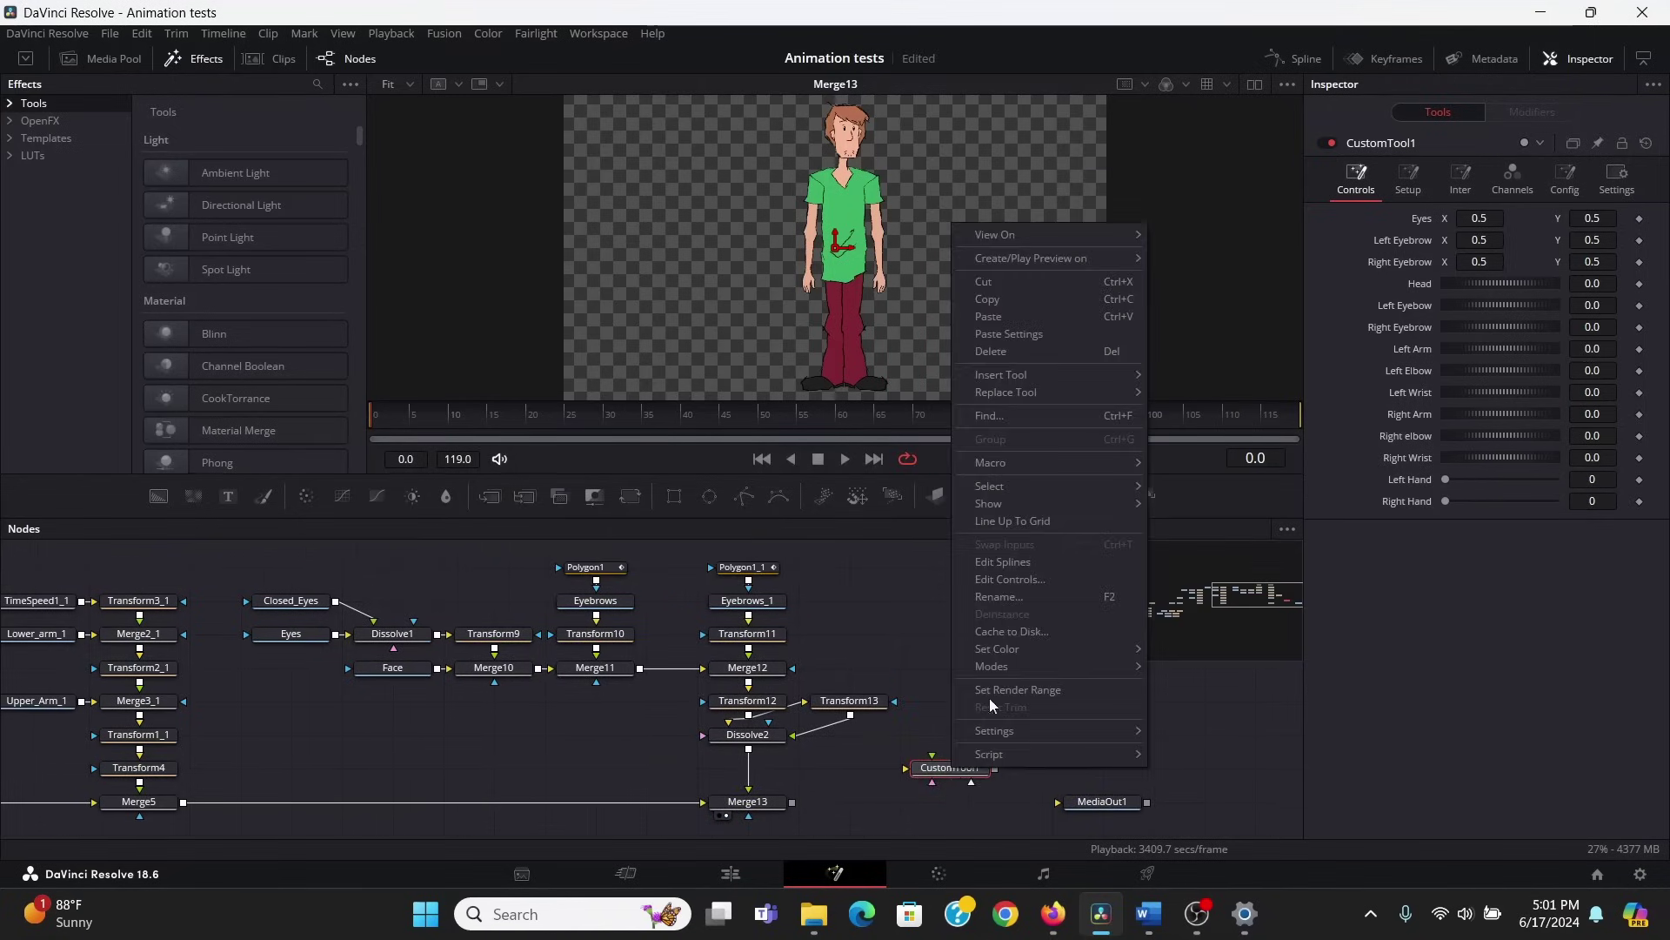
click(1011, 582)
click(483, 492)
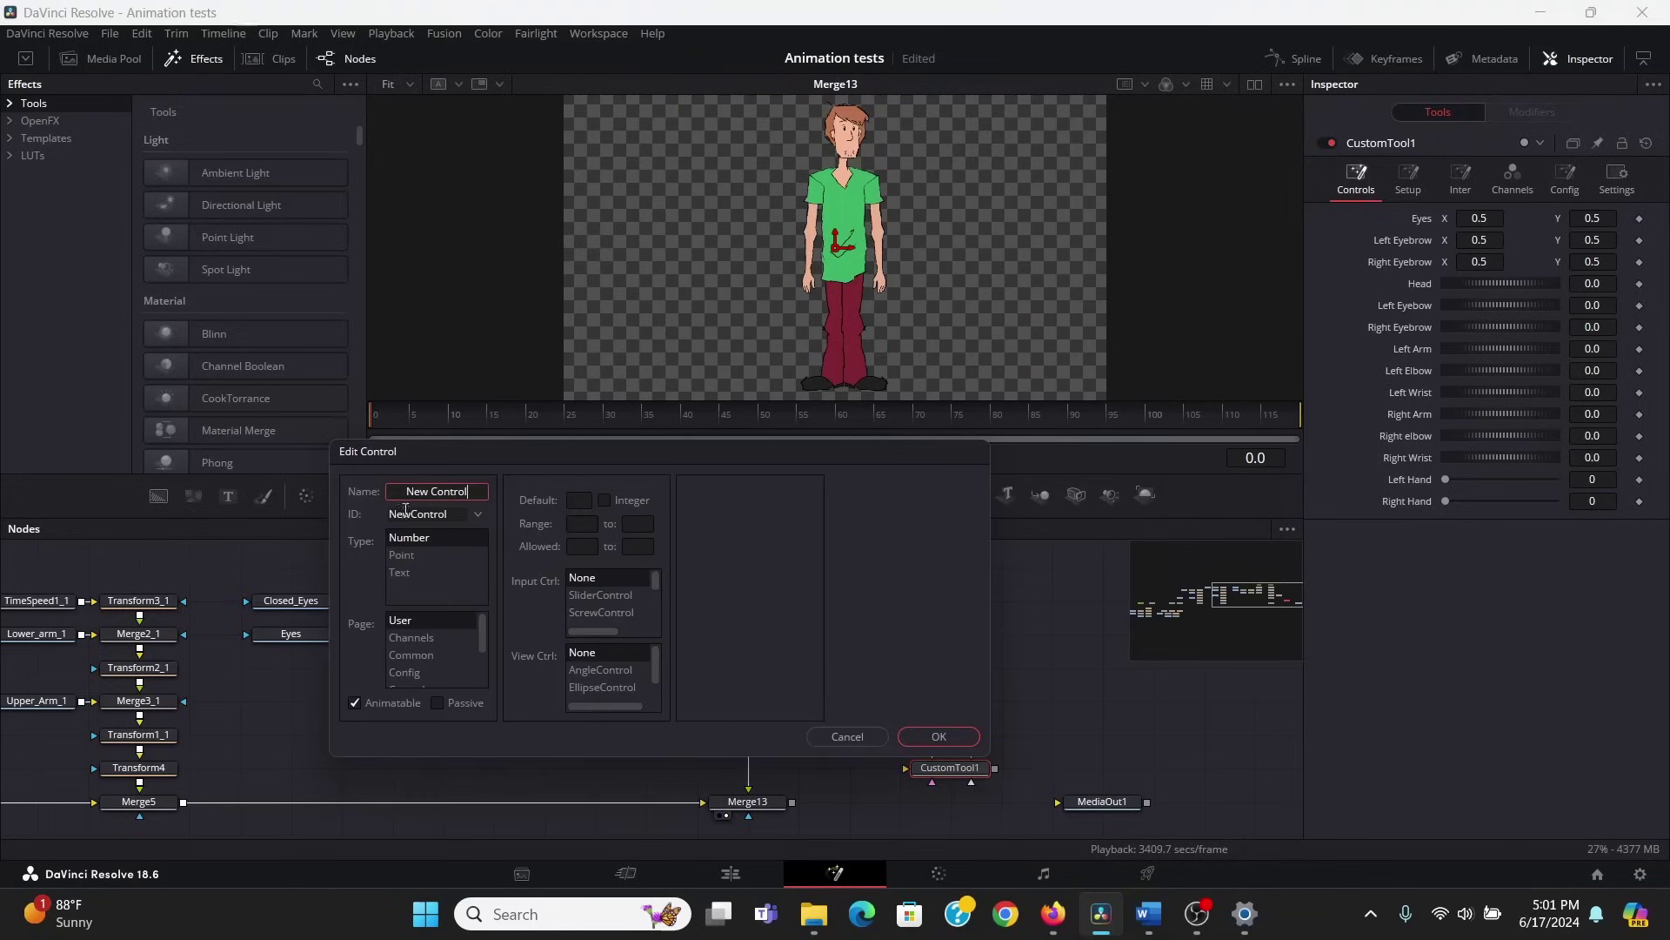
key(ctrl+a)
text(Blink)
scroll(414, 638, down, 1)
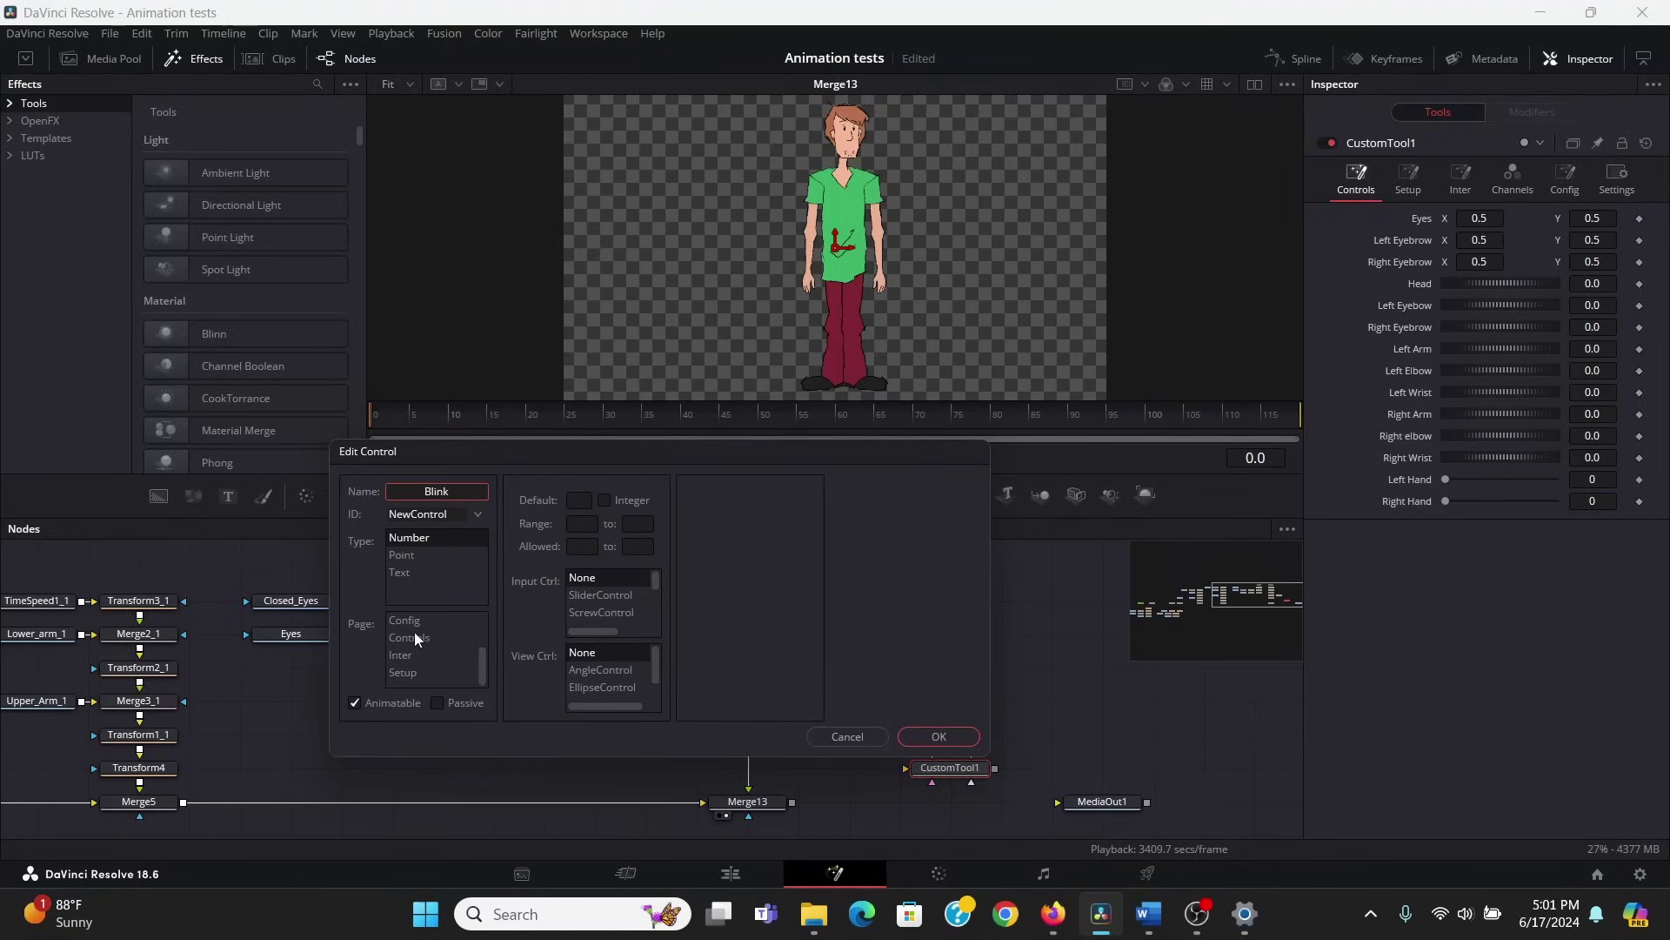
click(424, 640)
scroll(596, 609, down, 3)
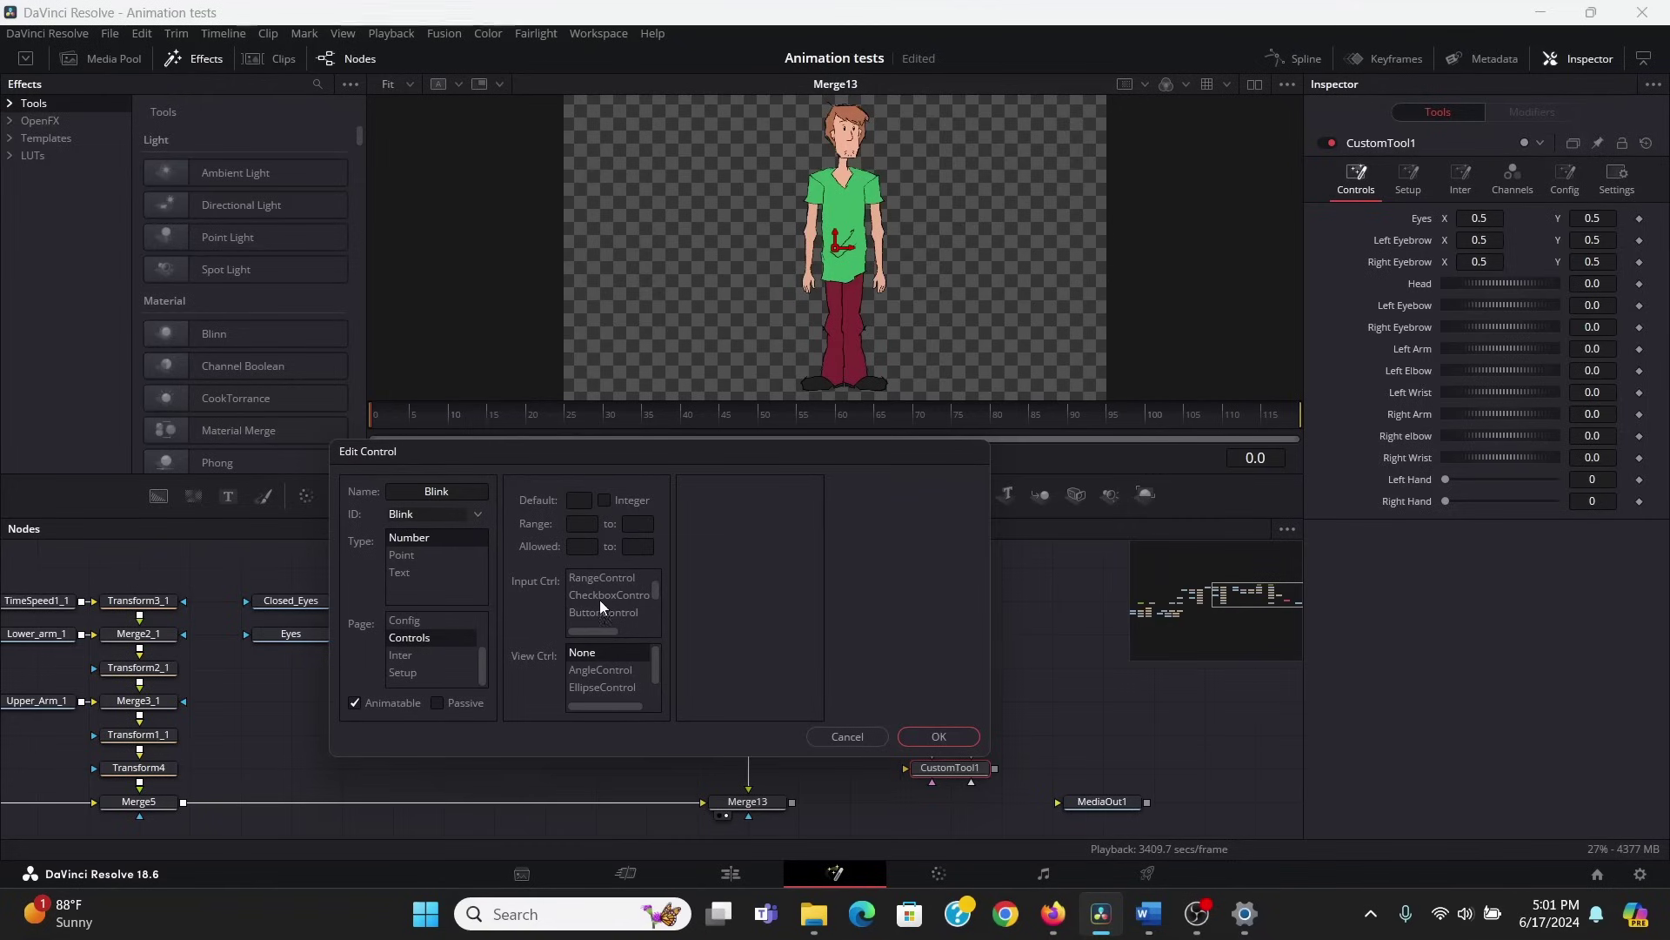
click(603, 595)
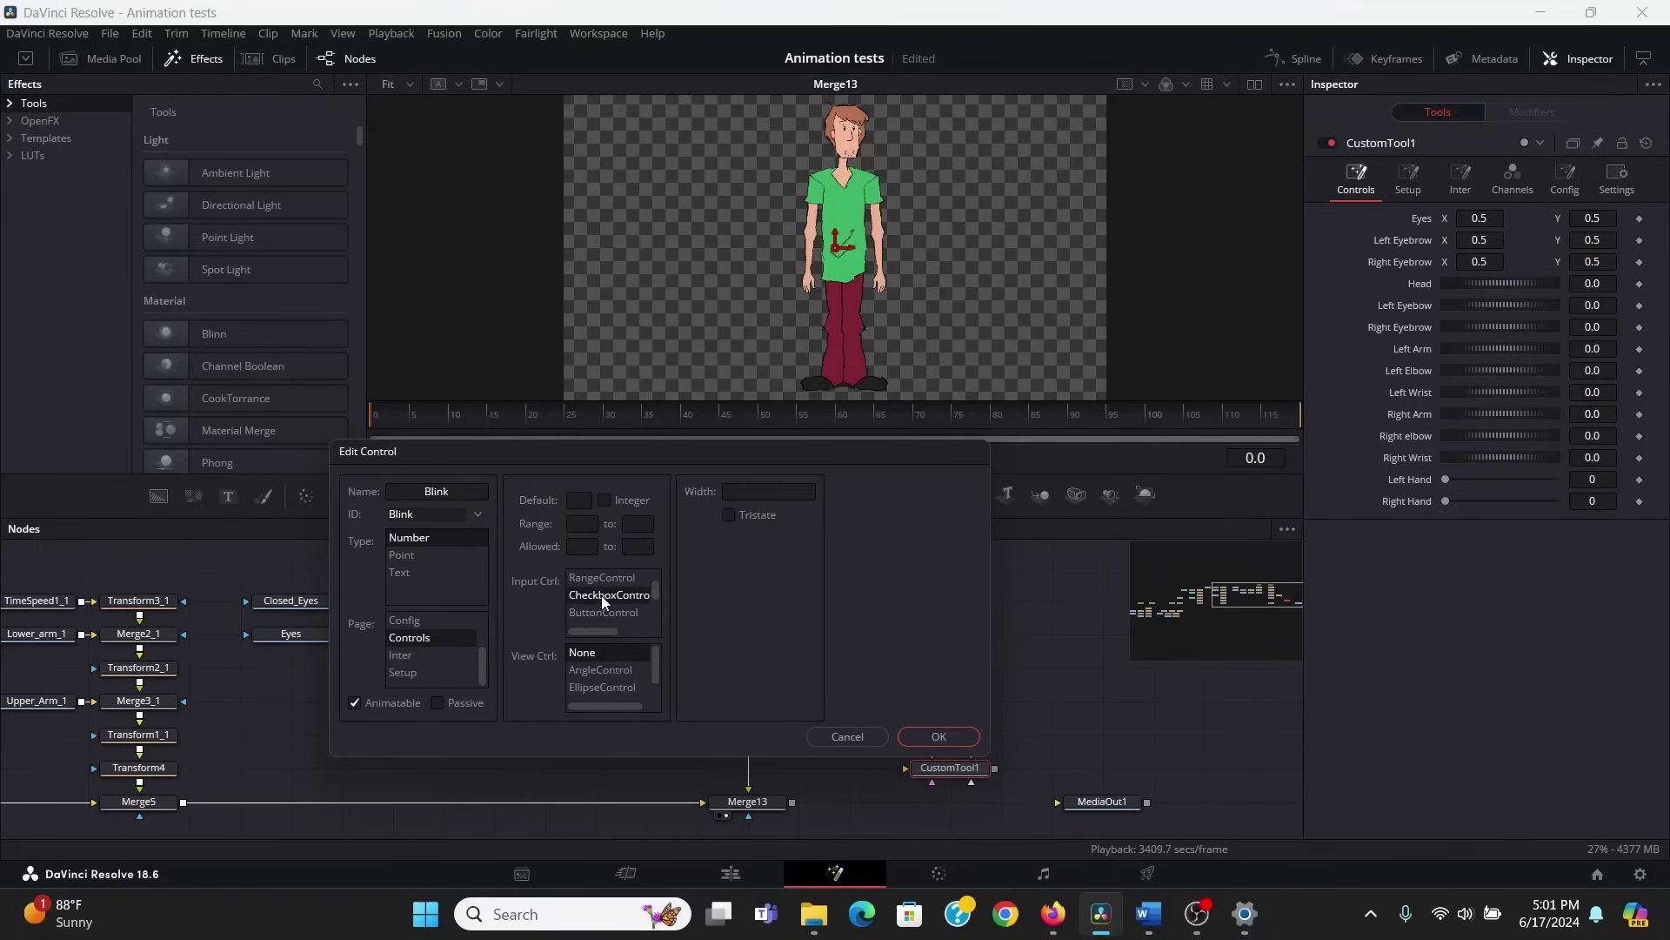
click(947, 739)
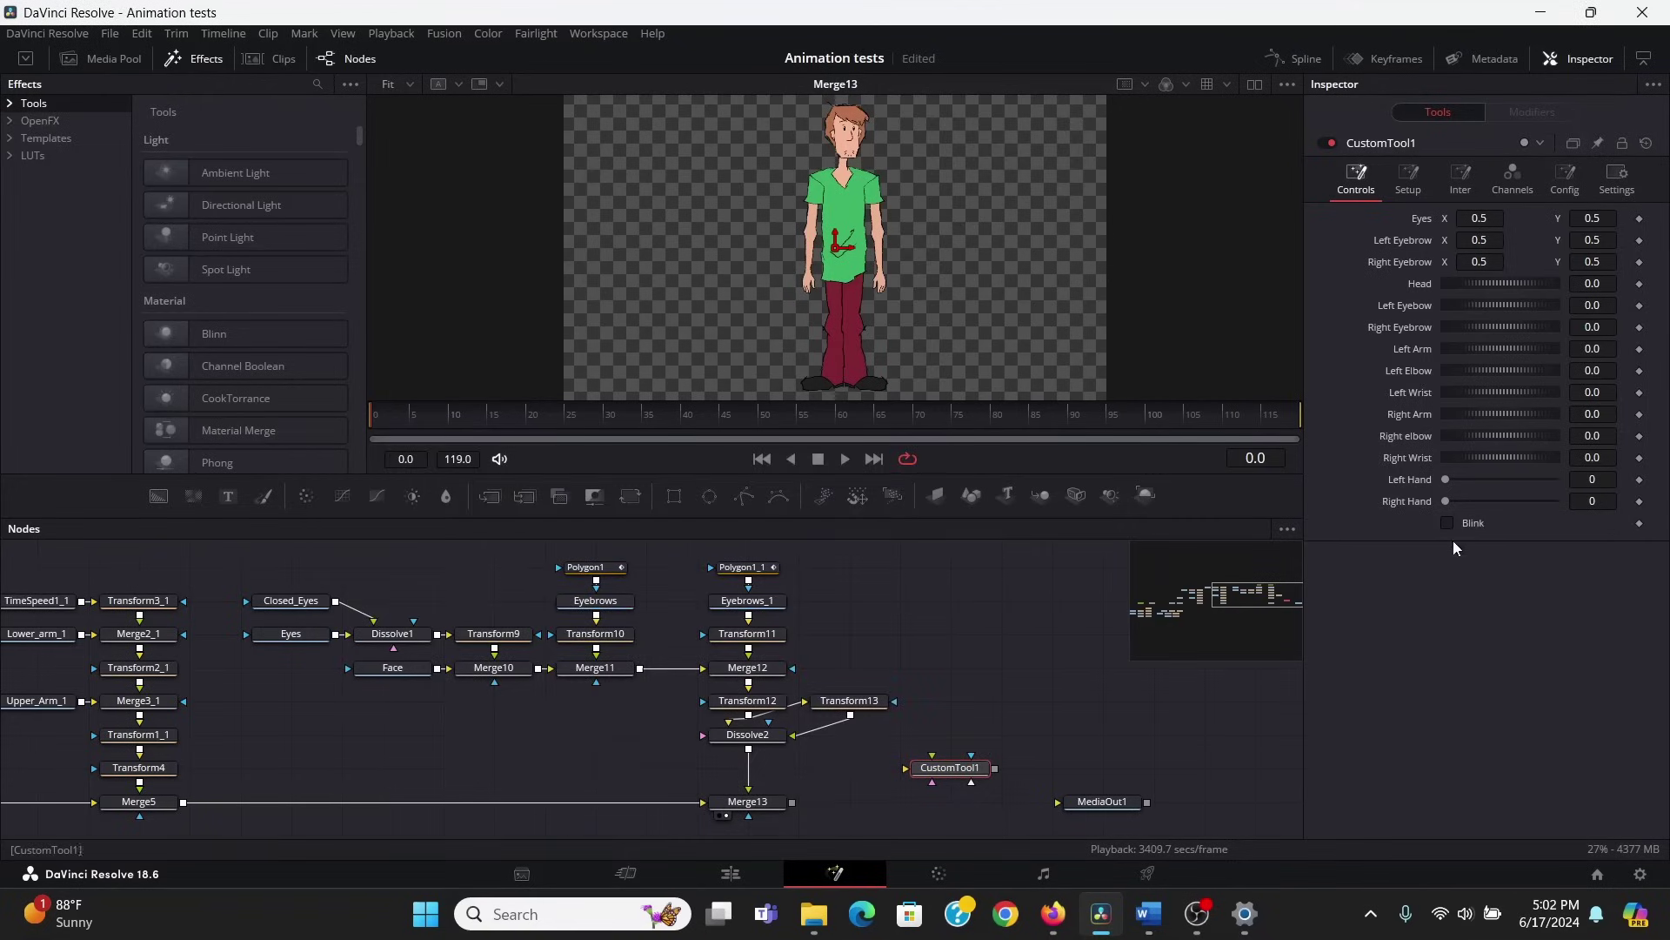
Add a Head Turn checkbox to CustomTool1's Controls page
right_click(961, 769)
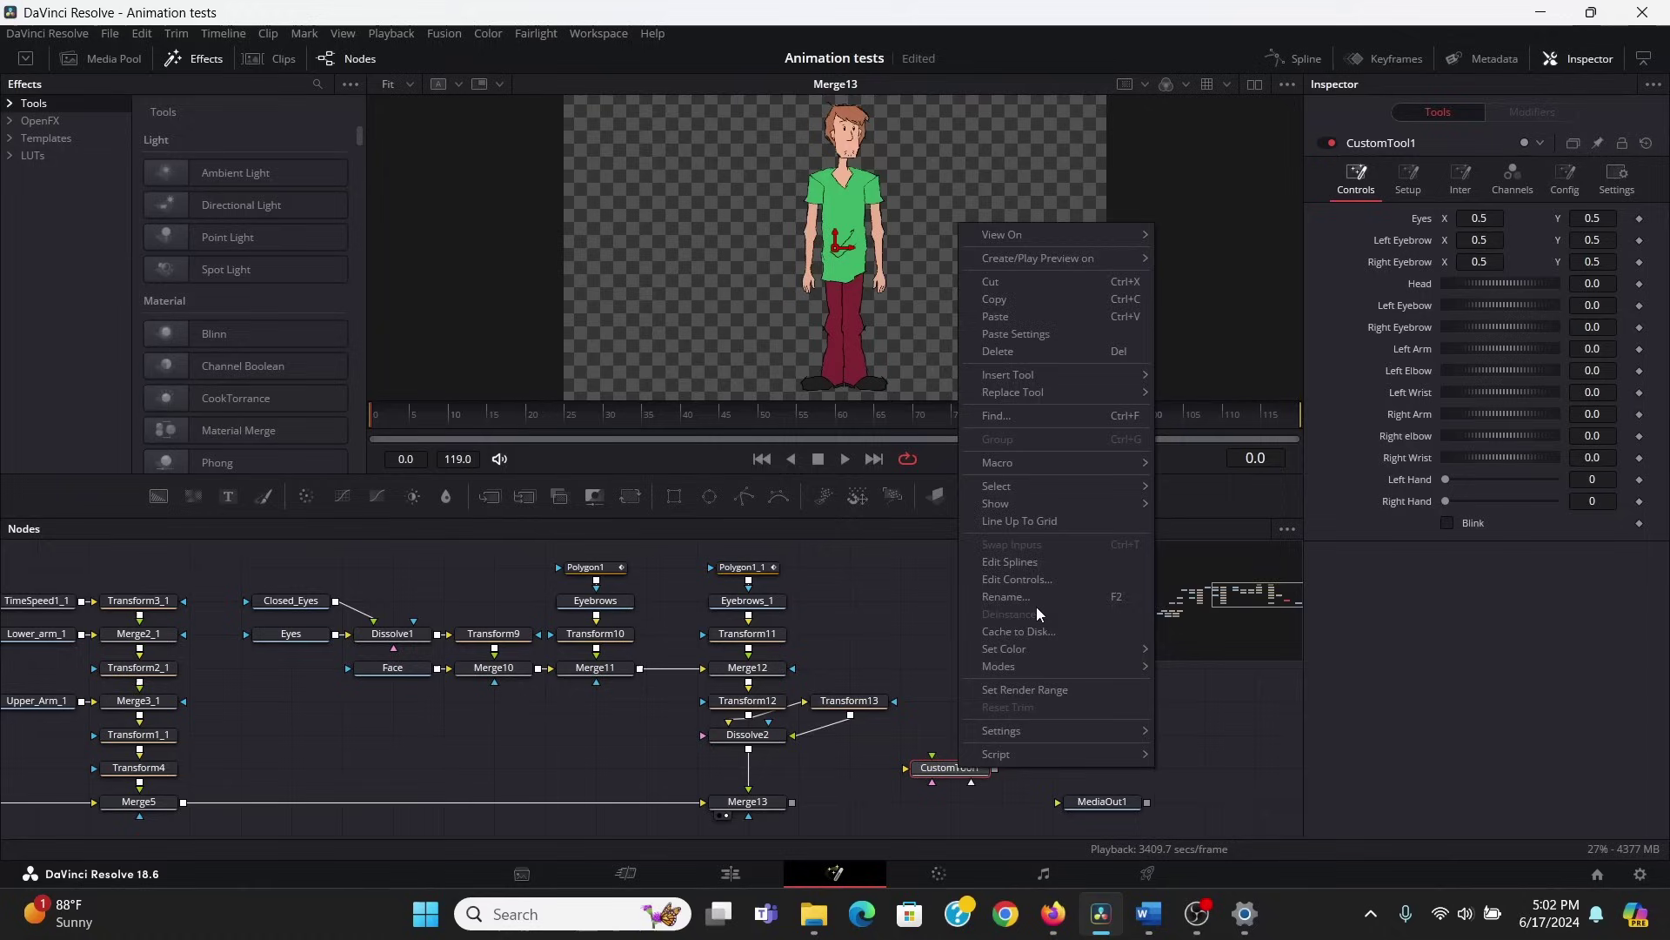
click(1022, 579)
click(954, 739)
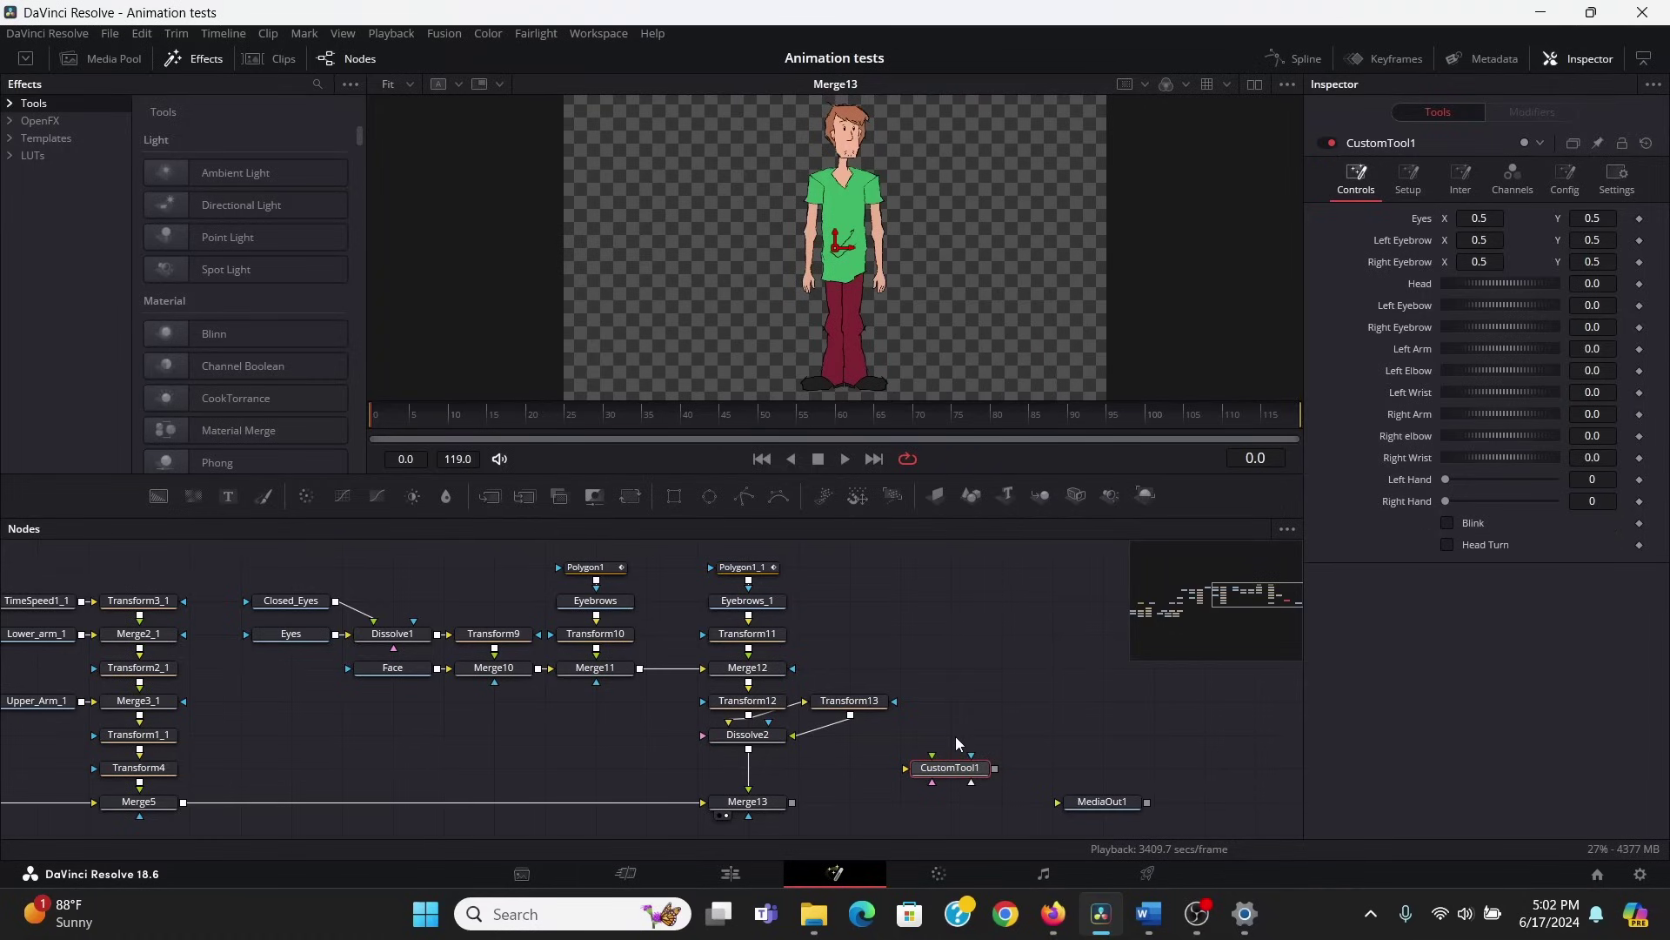
right_click(956, 769)
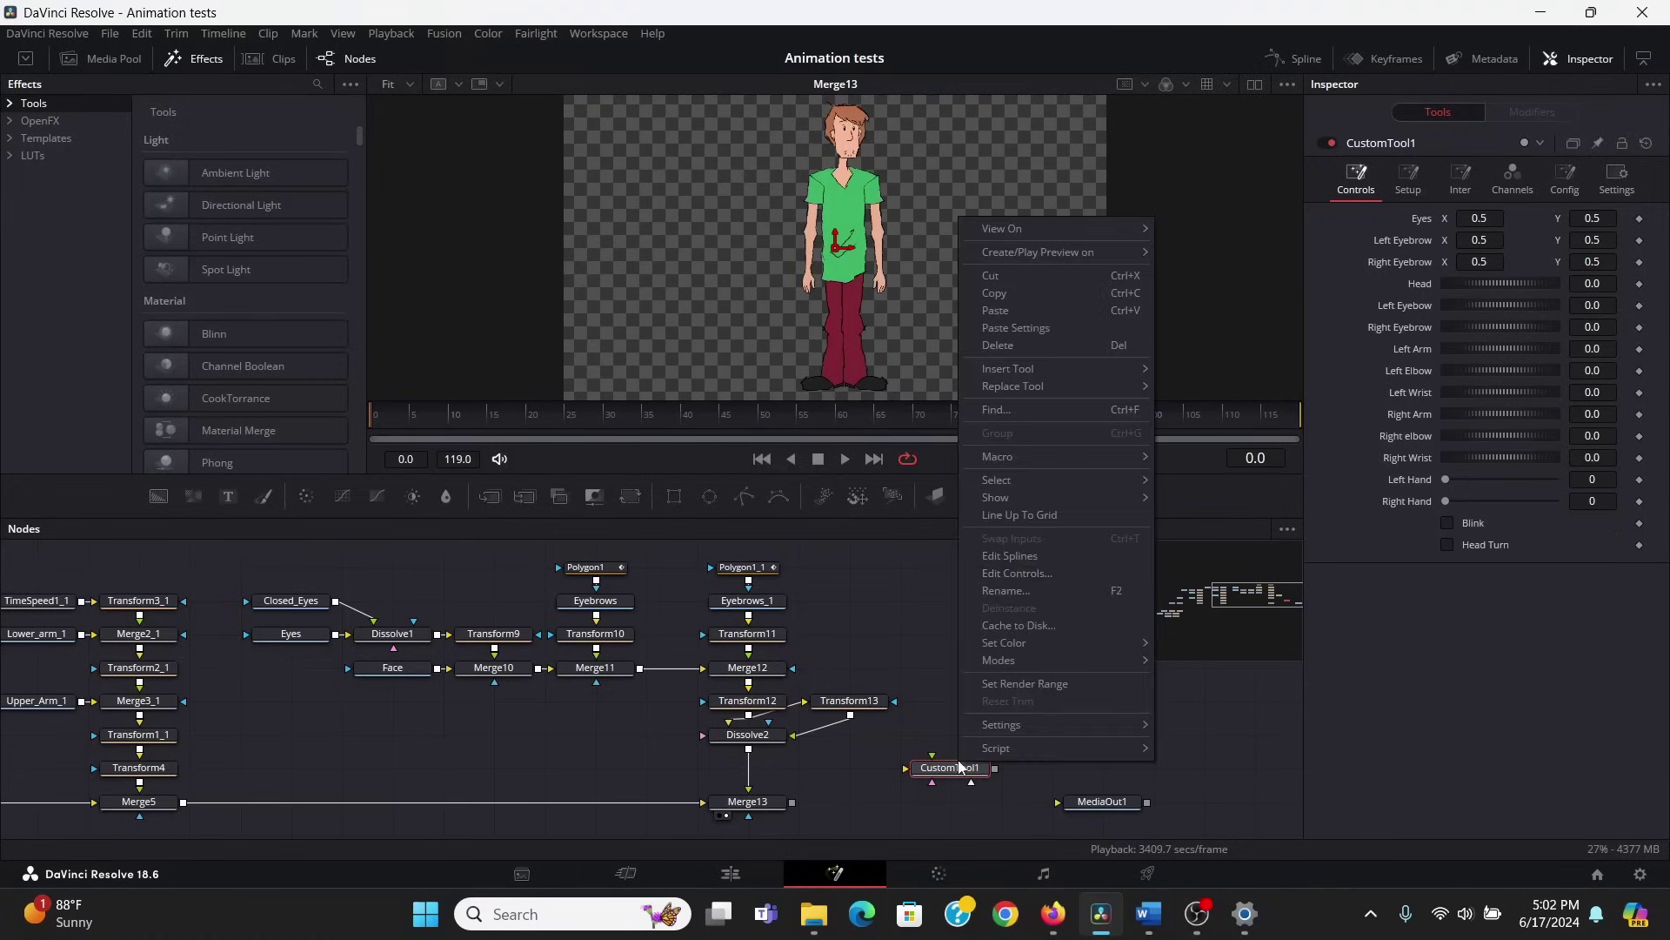
click(1011, 576)
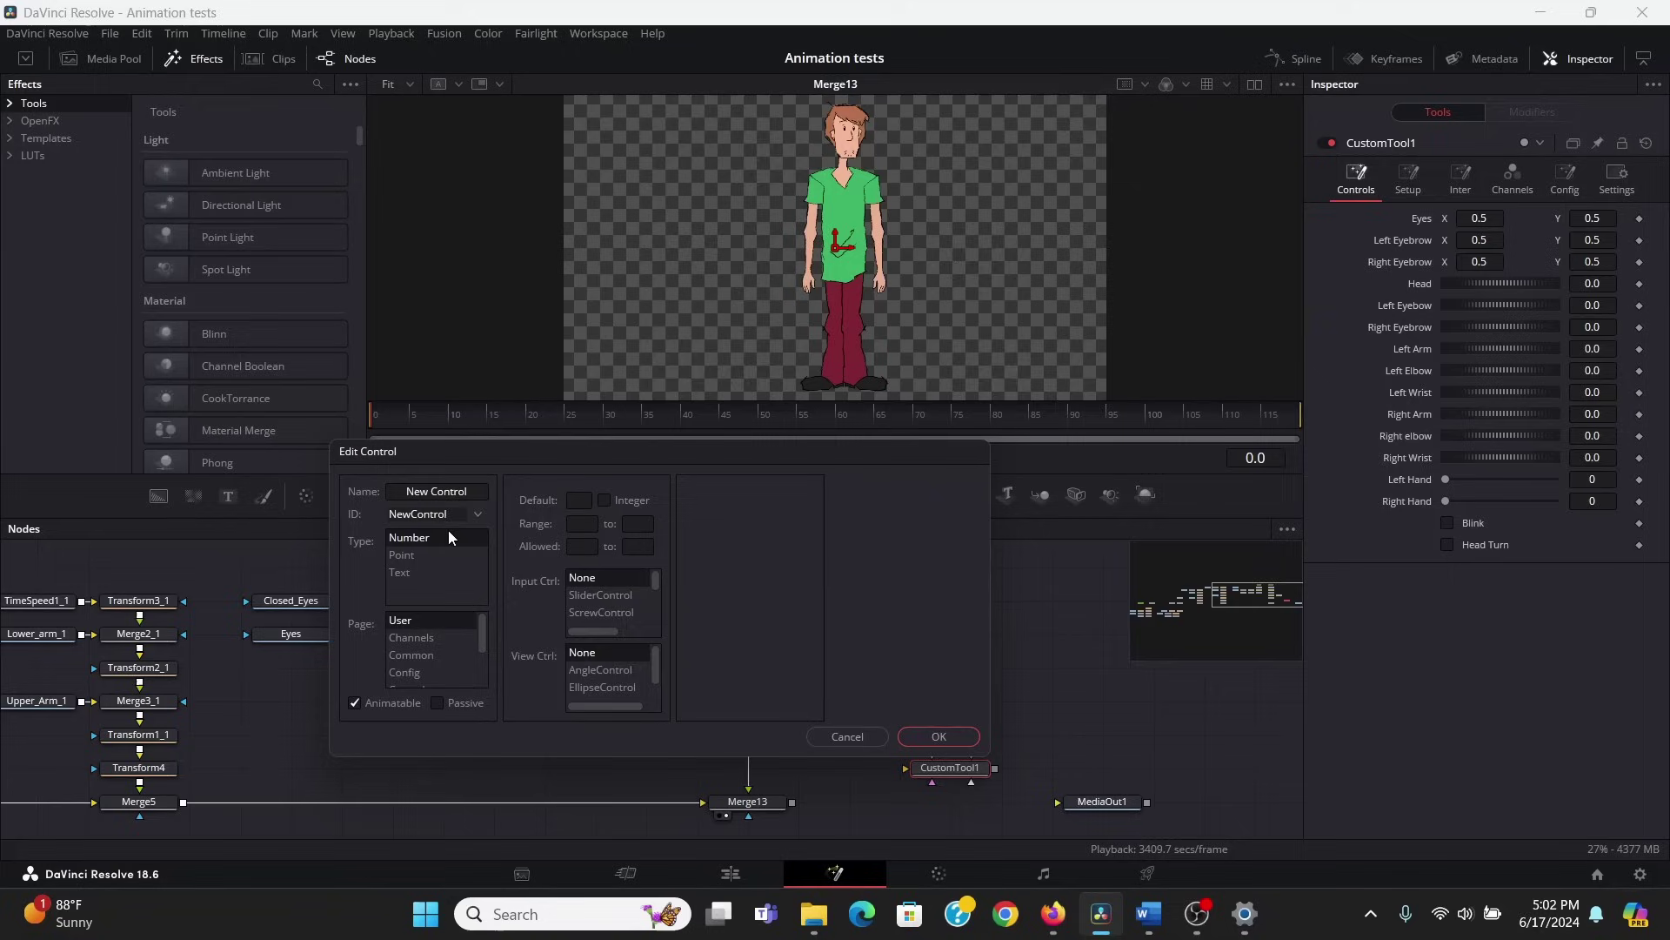
drag(451, 516, 381, 514)
text(Blink)
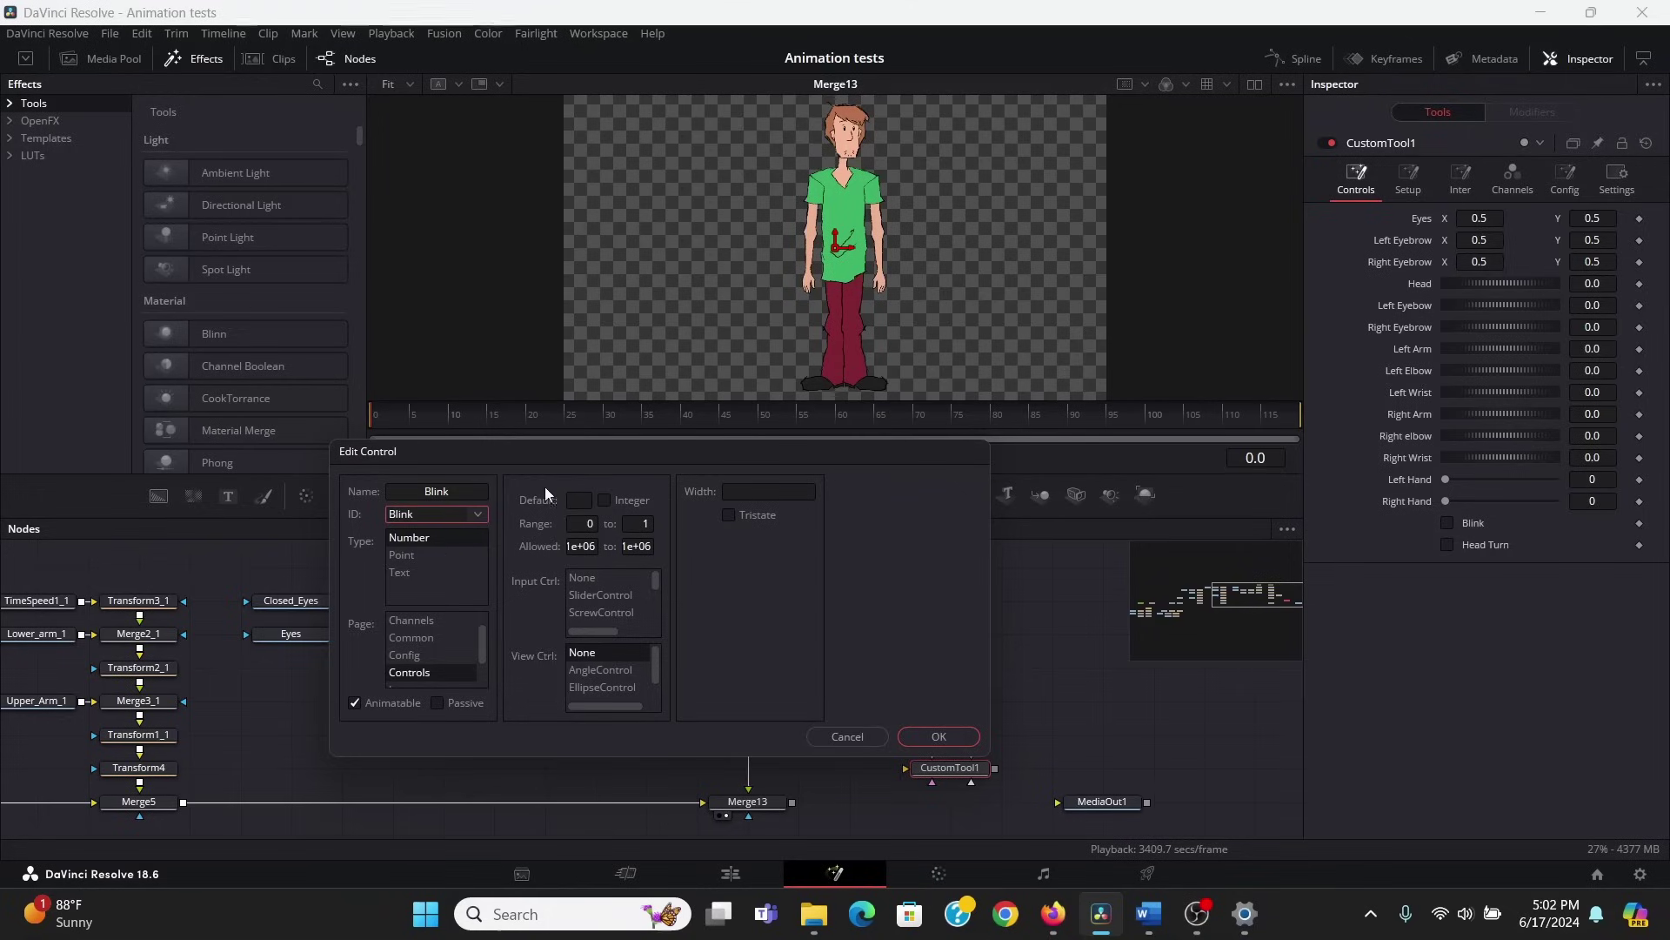
scroll(620, 631, down, 3)
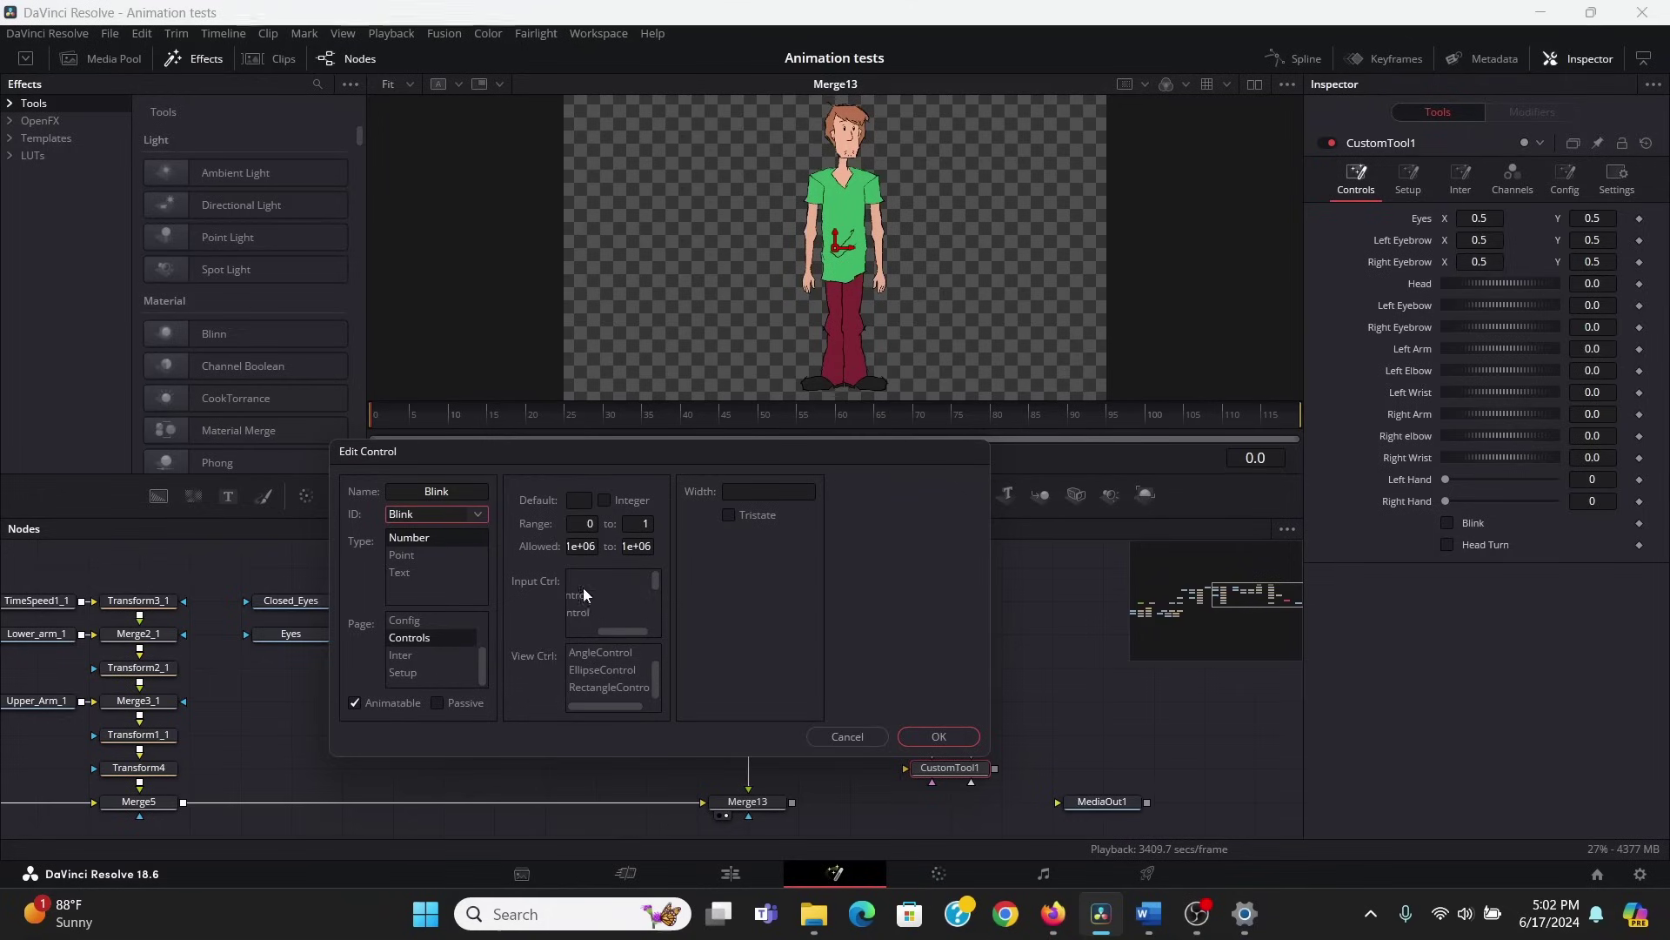
click(842, 741)
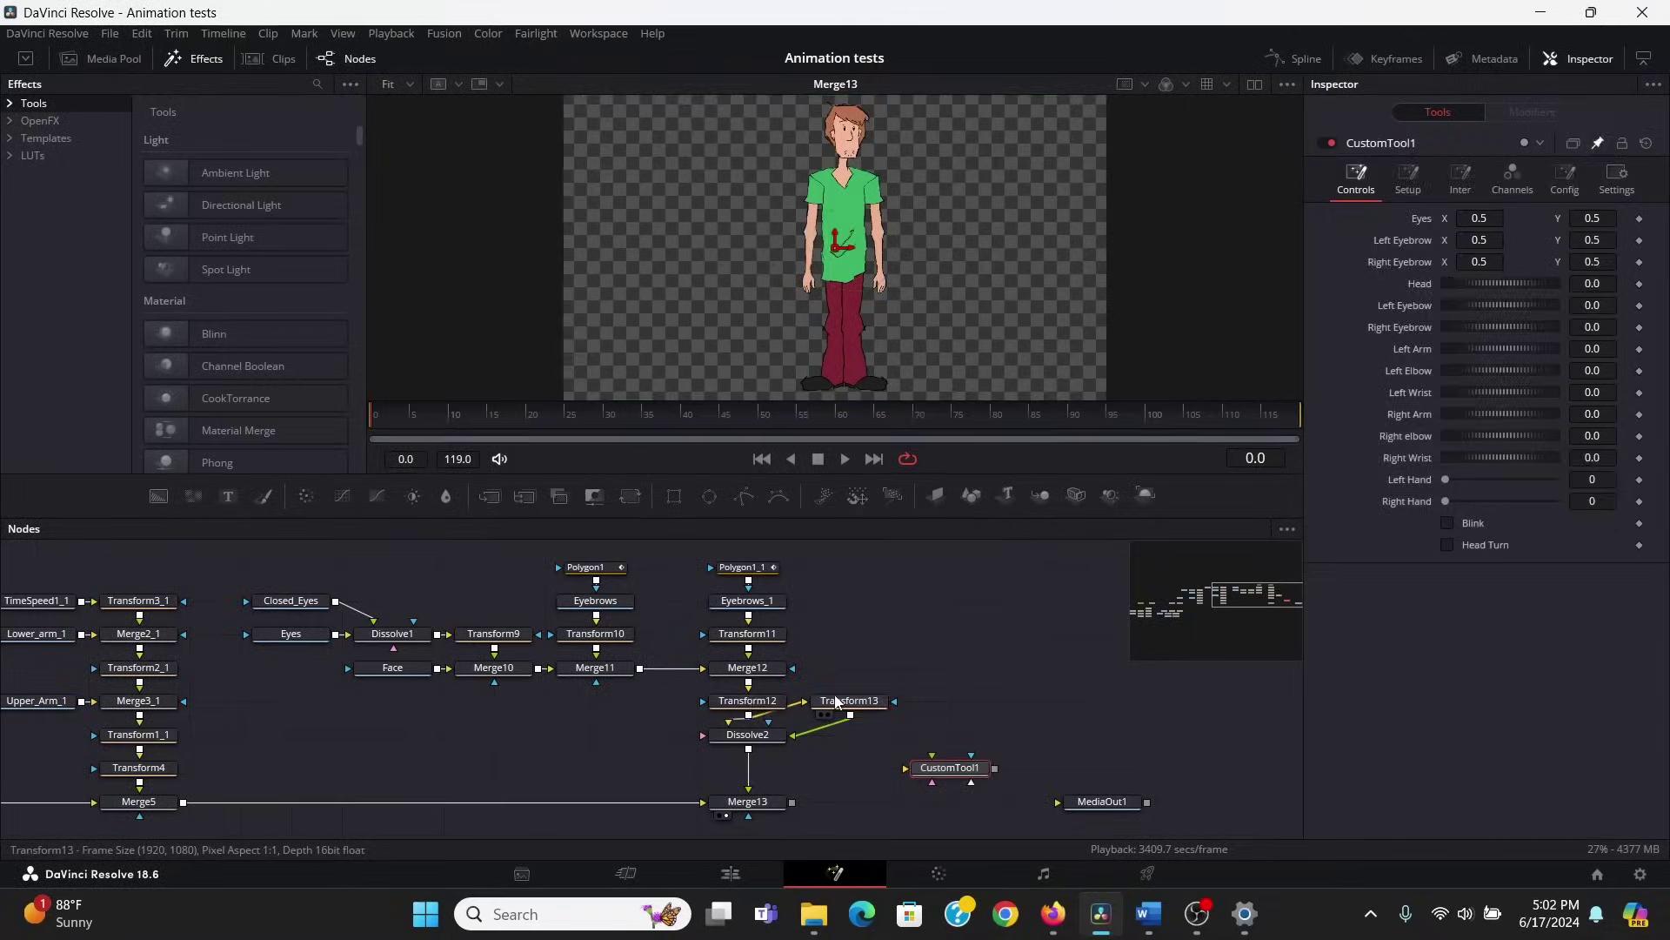
Pin CustomTool1 in the Inspector and select Transform13 and Merge12 to view its controls alongside theirs
click(840, 700)
click(748, 668)
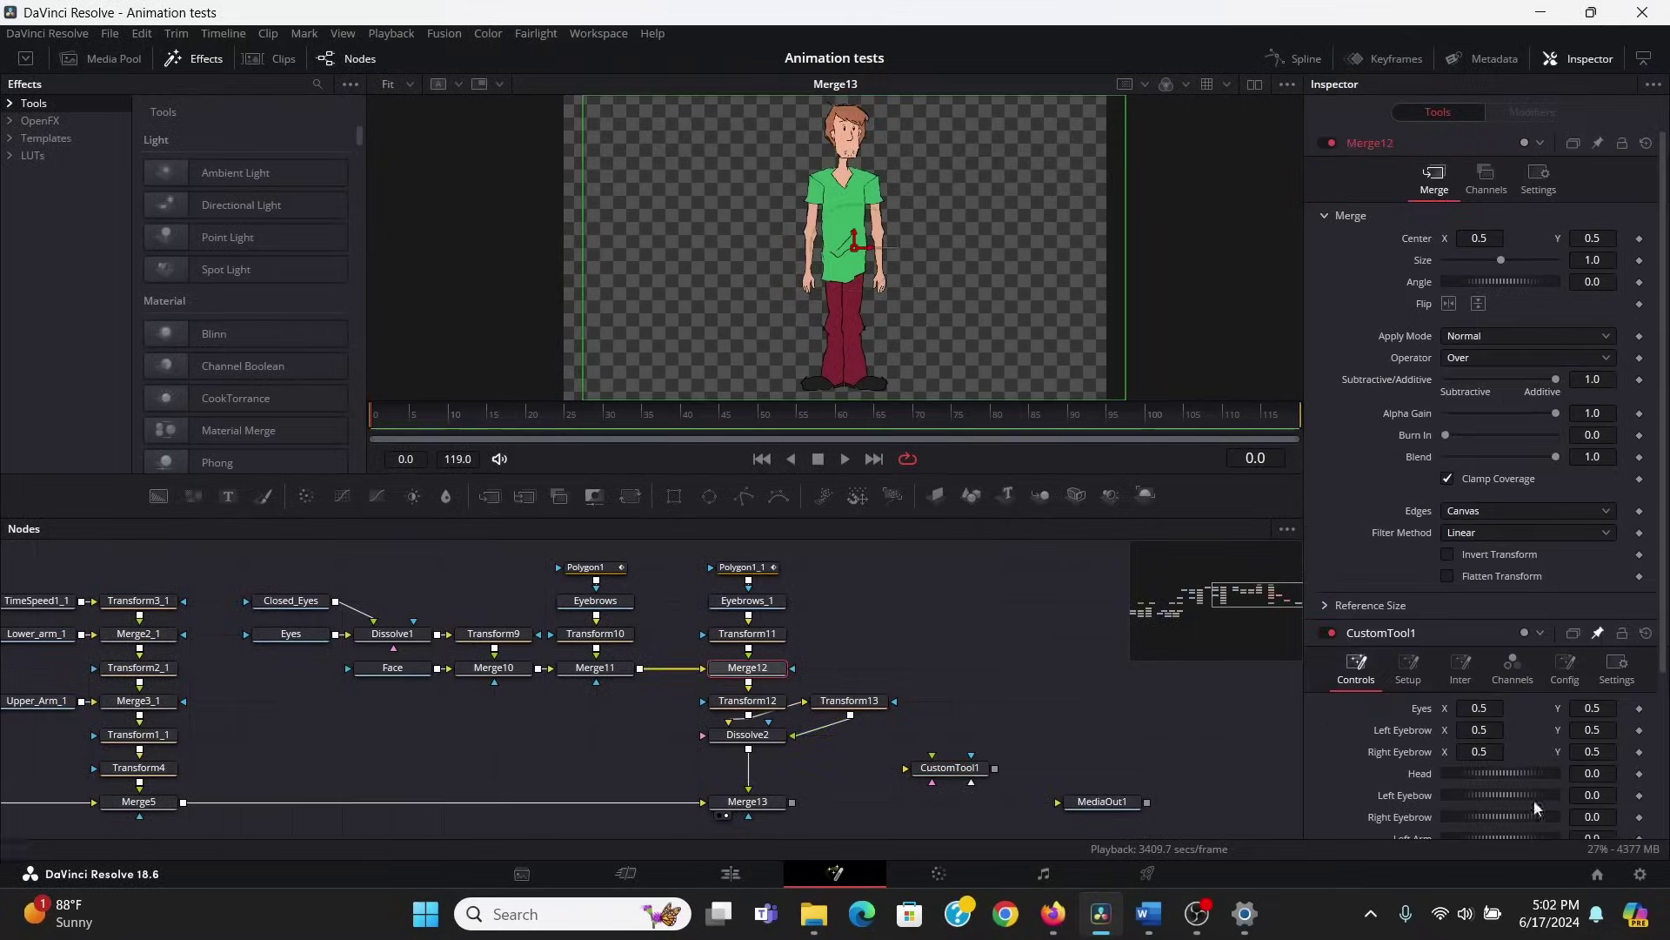
click(966, 649)
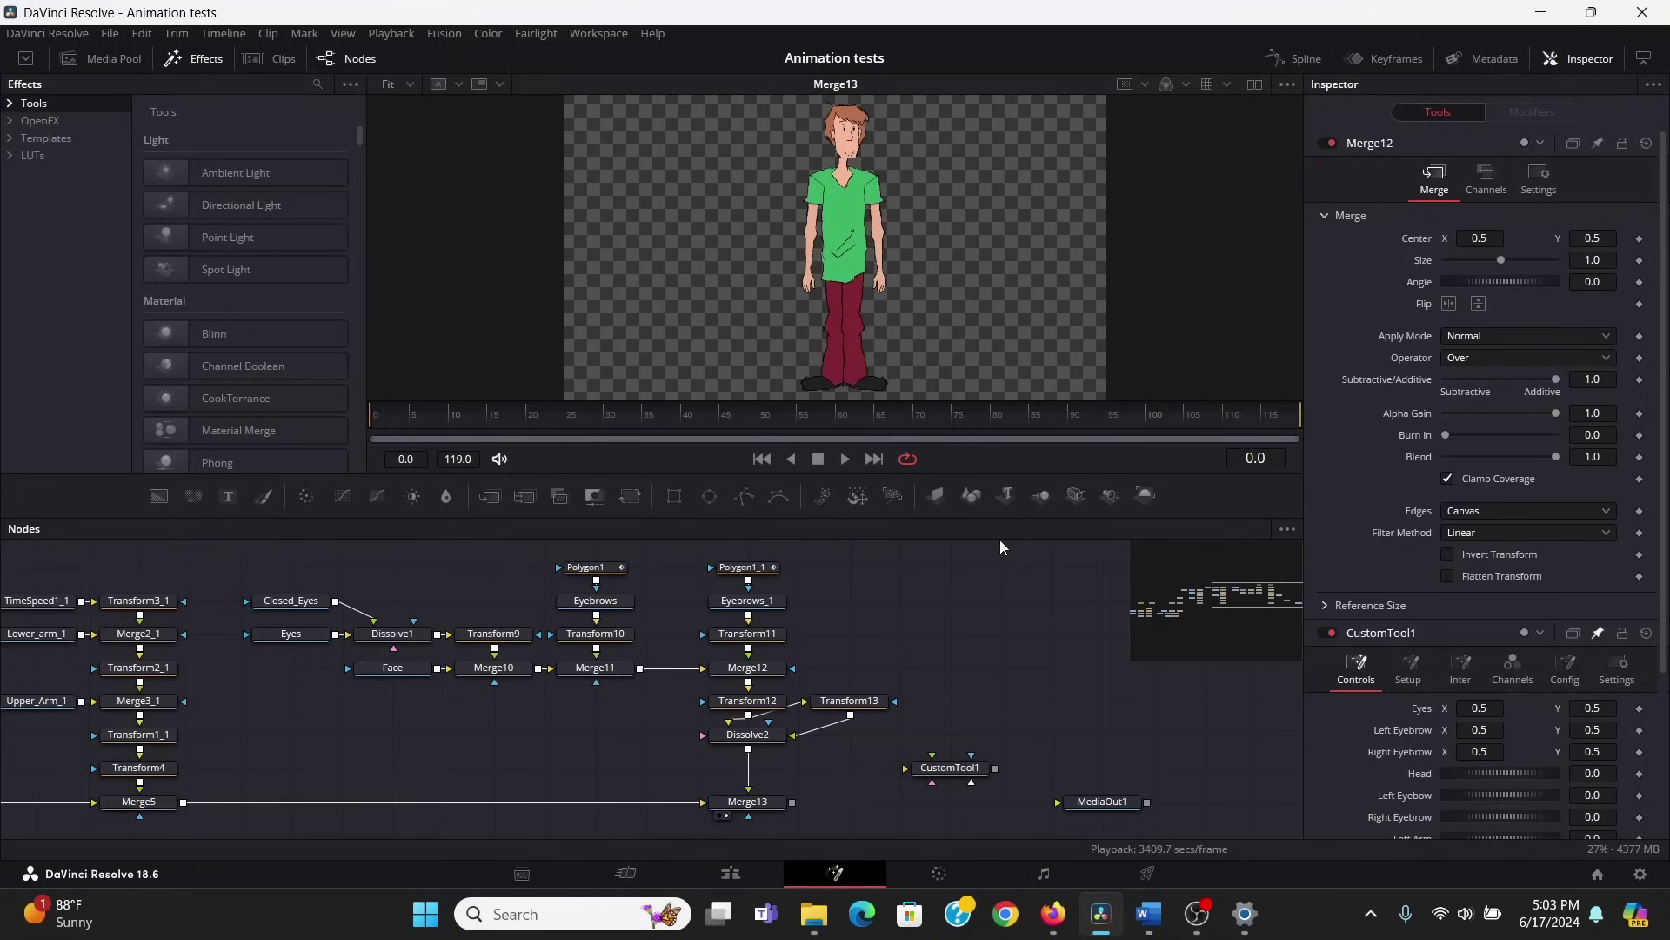
Link Transform9's Center to CustomTool1's Eyes point through an expression, and reset Eyes to its default
click(493, 635)
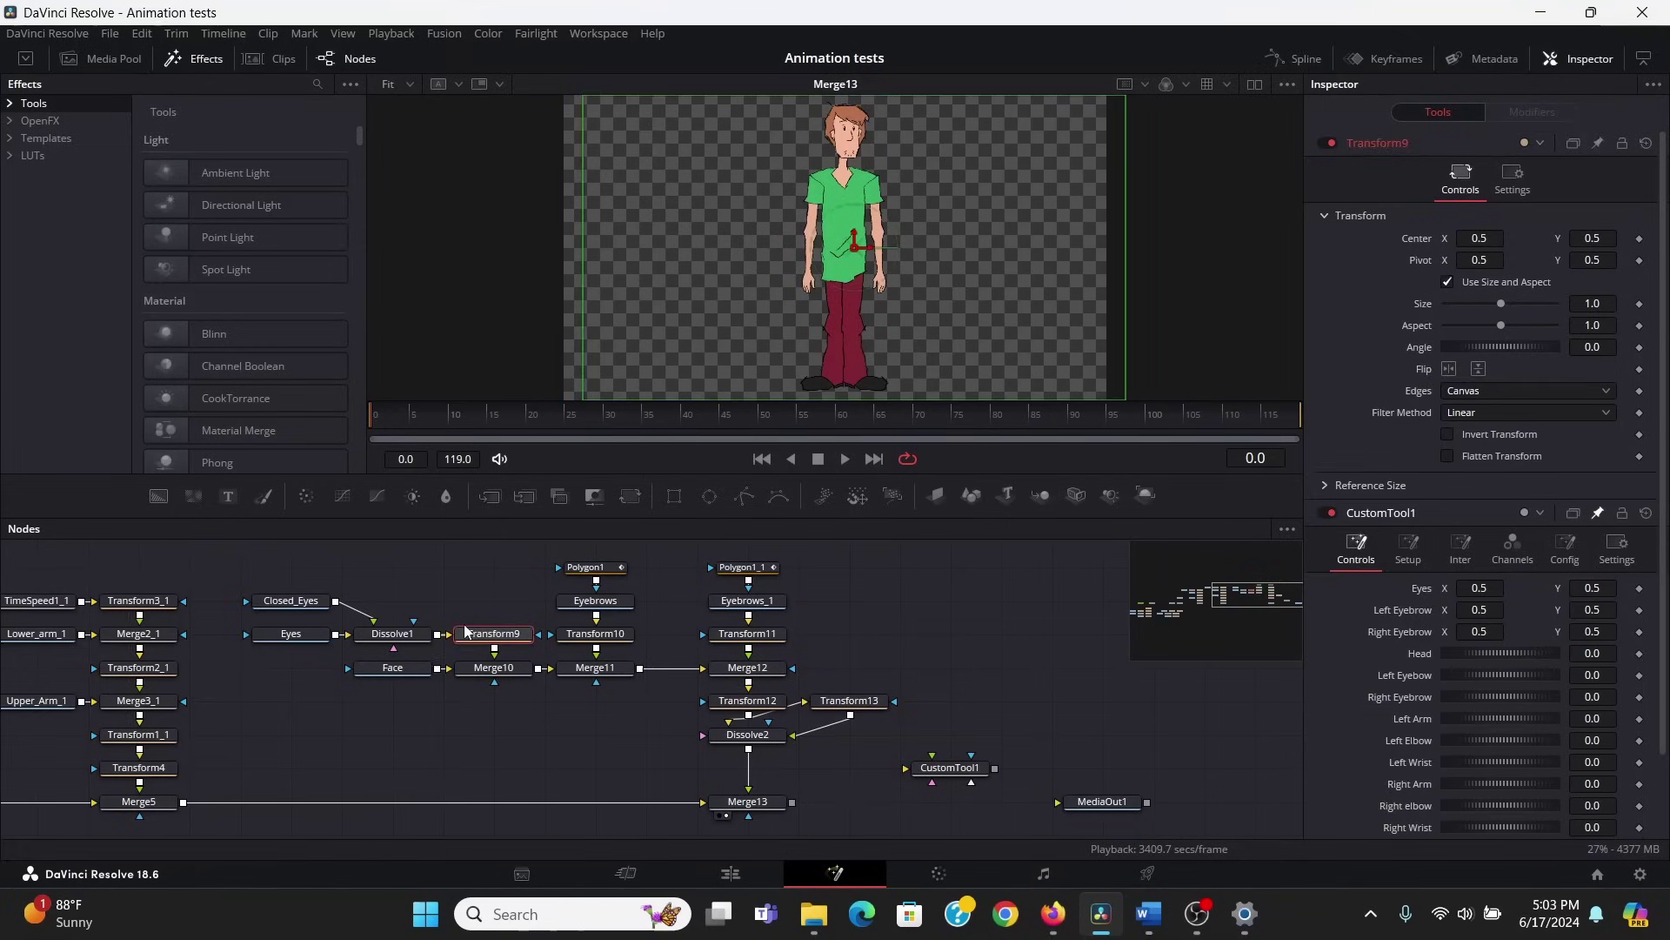
click(1493, 241)
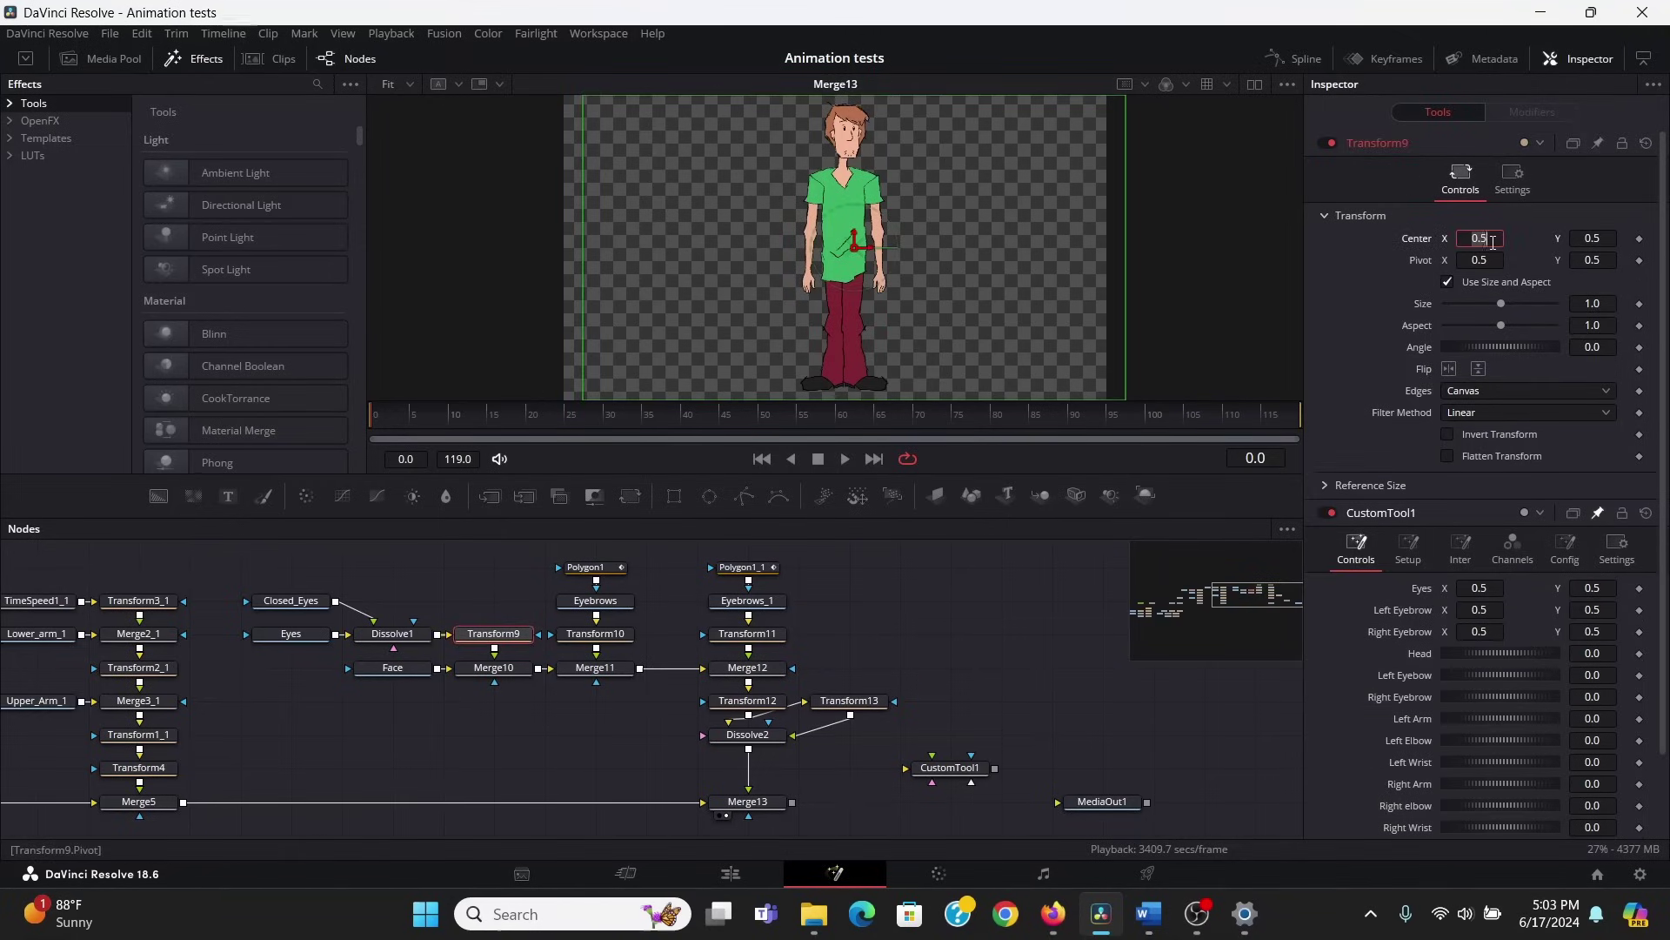
text(-)
key(Tab)
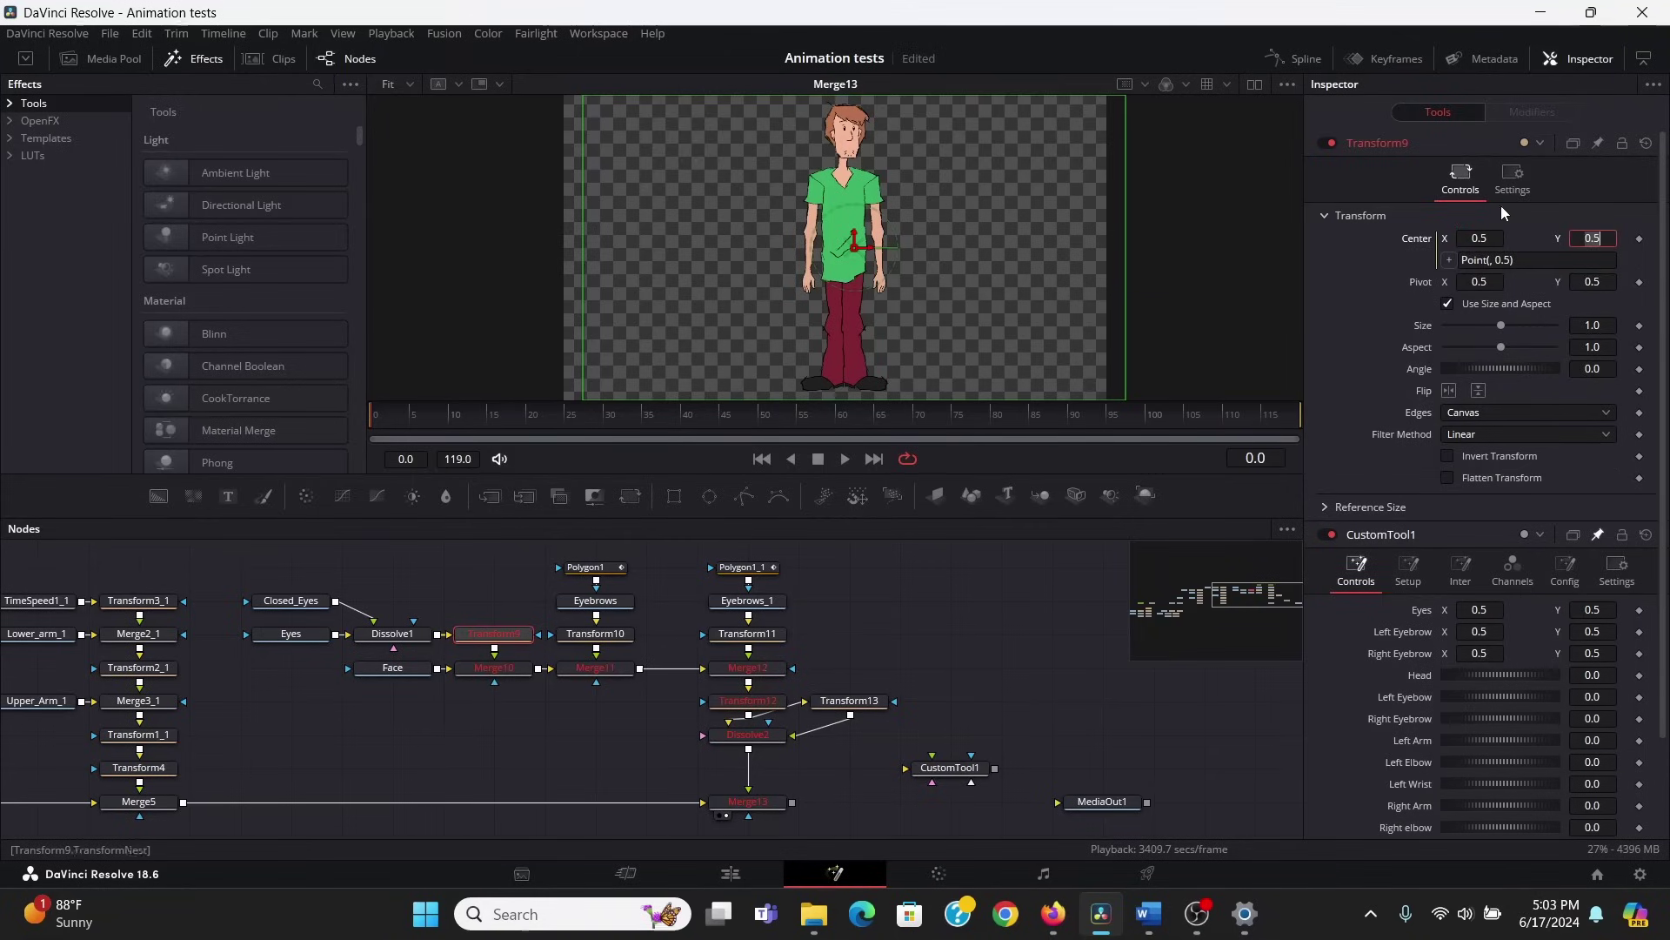
drag(1448, 260, 1486, 613)
double_click(1420, 611)
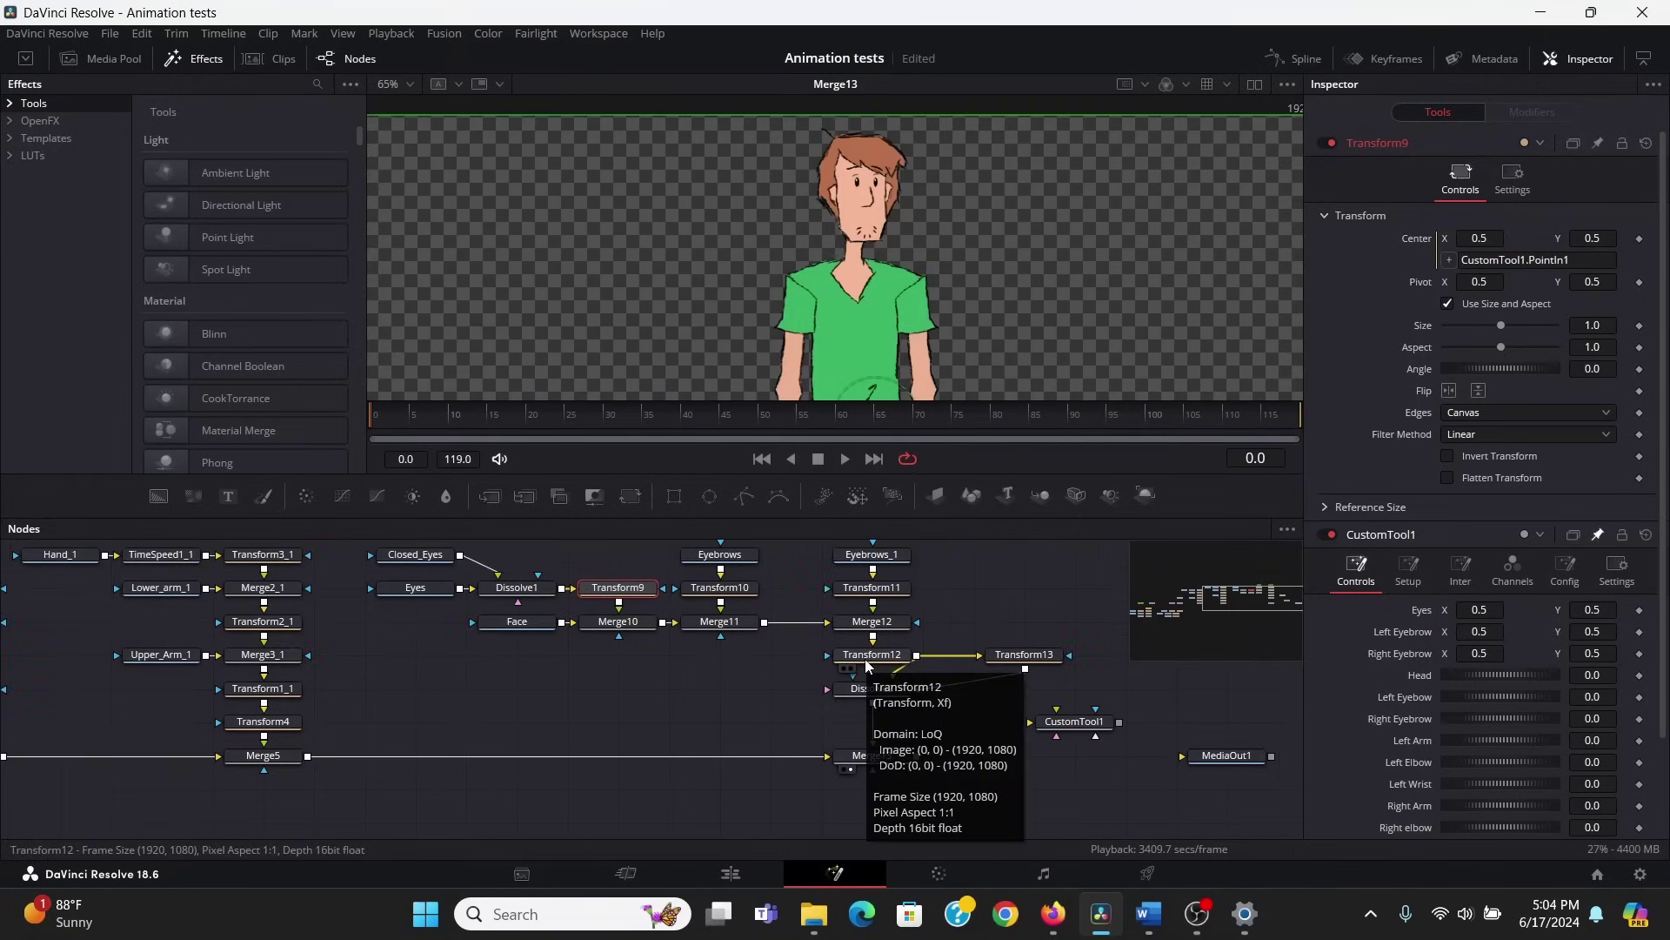
Reset Transform12's Angle to 0 and link it to CustomTool1's Head control through an expression
click(864, 659)
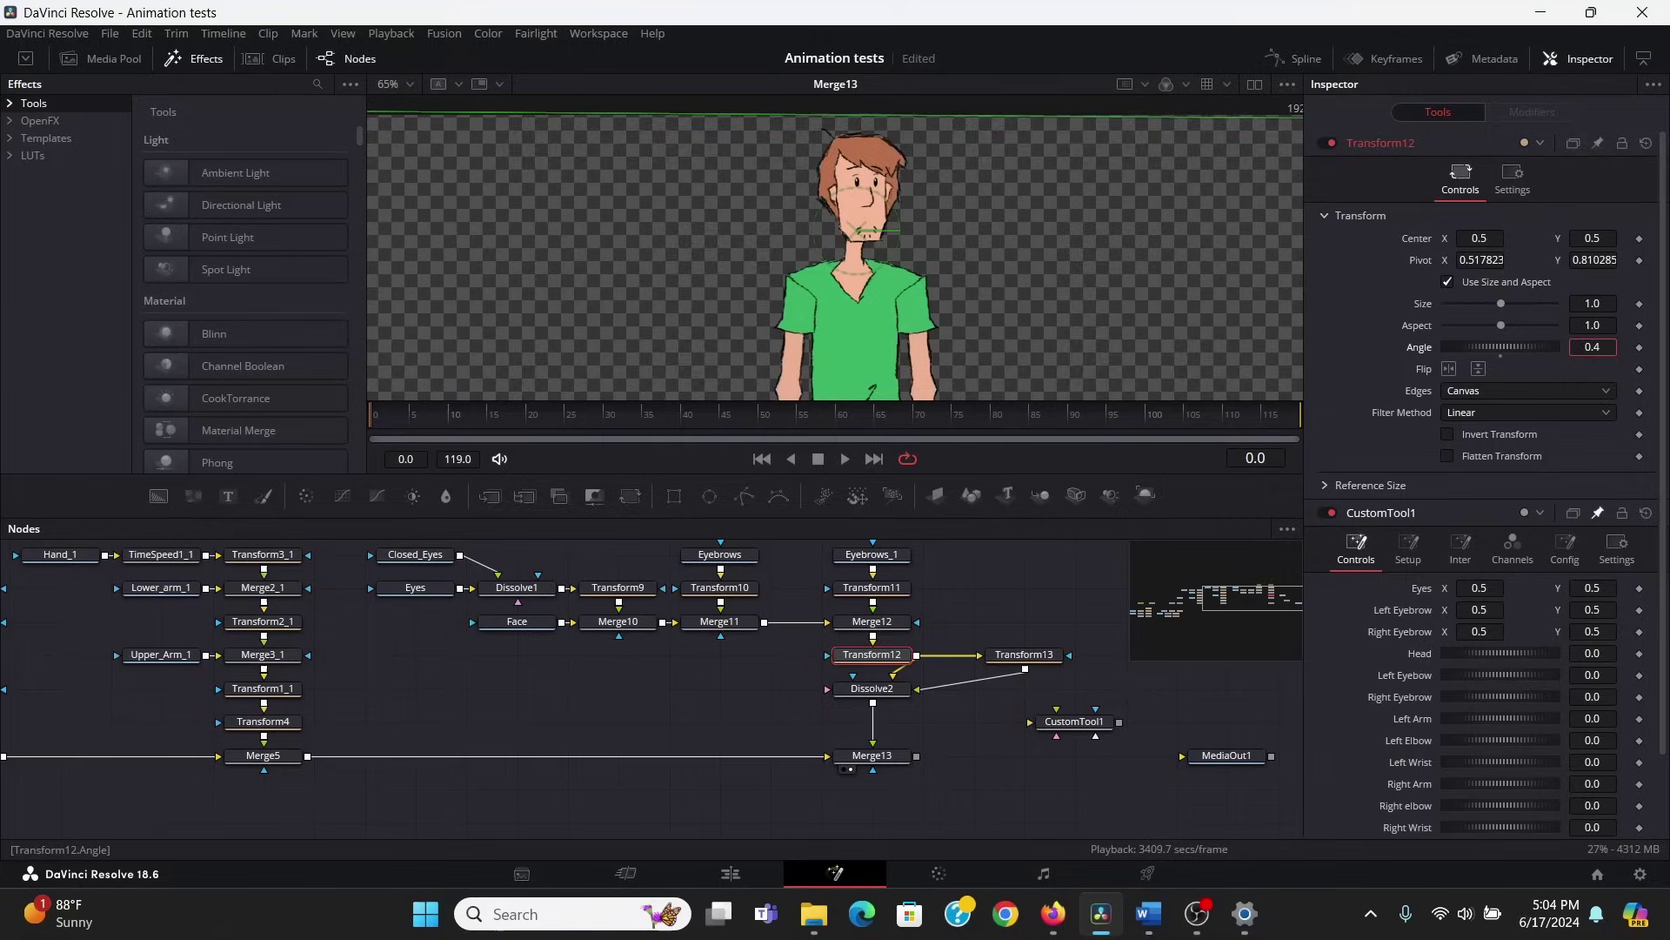
click(1603, 348)
double_click(1603, 348)
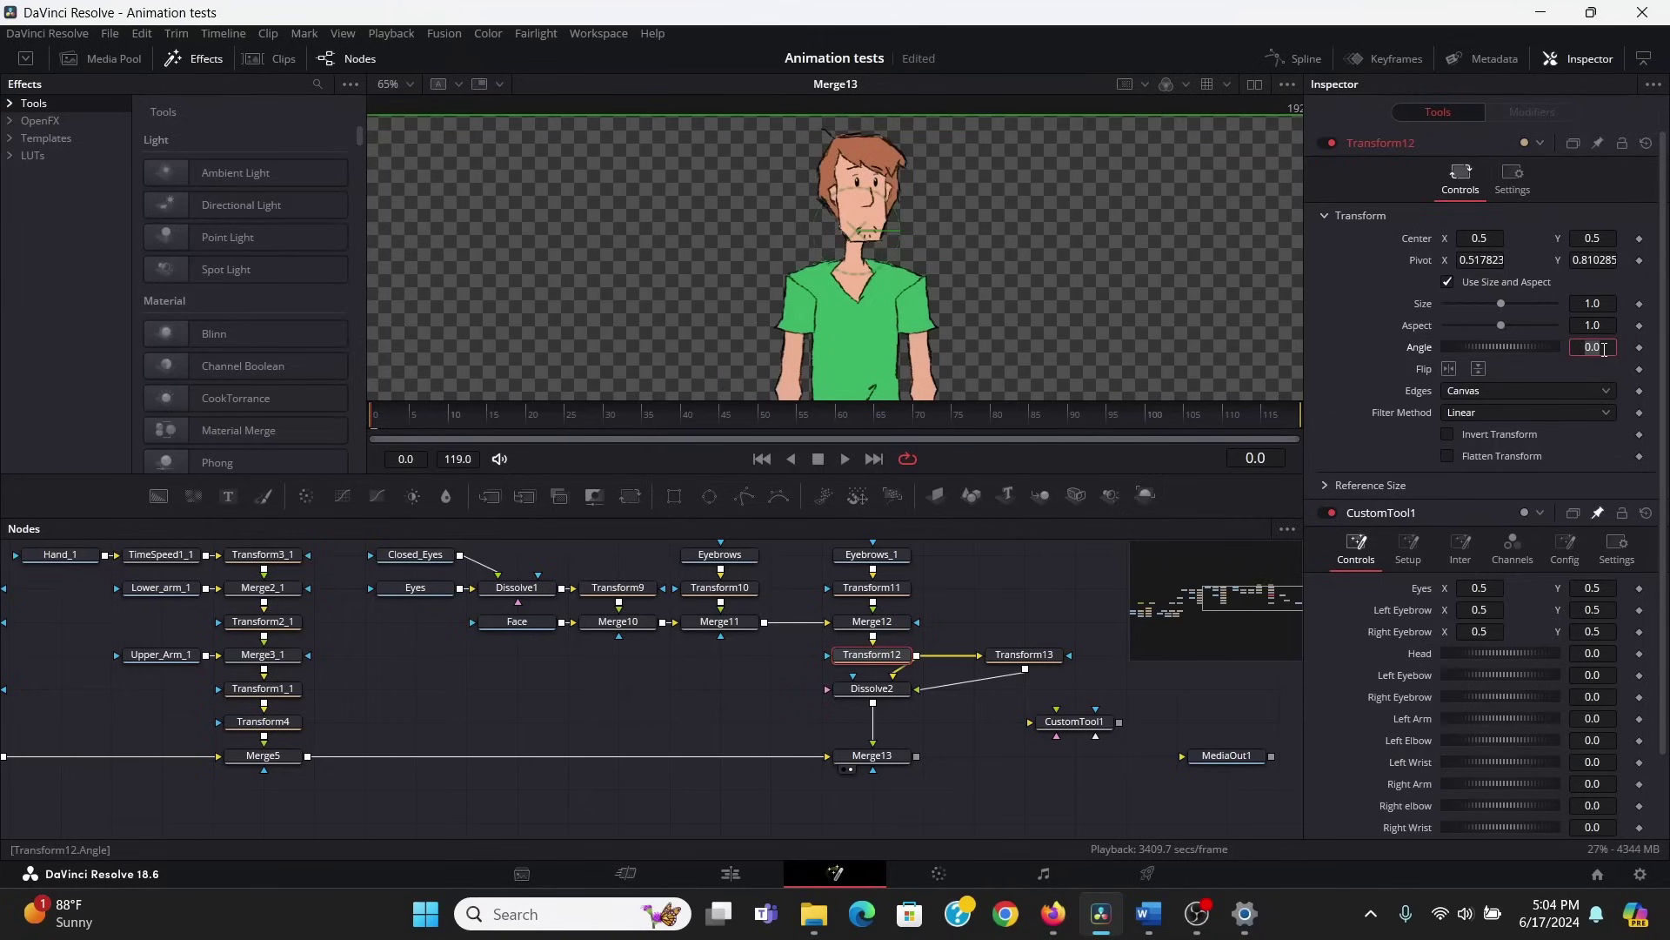
text(=)
key(Tab)
drag(1449, 367, 1505, 682)
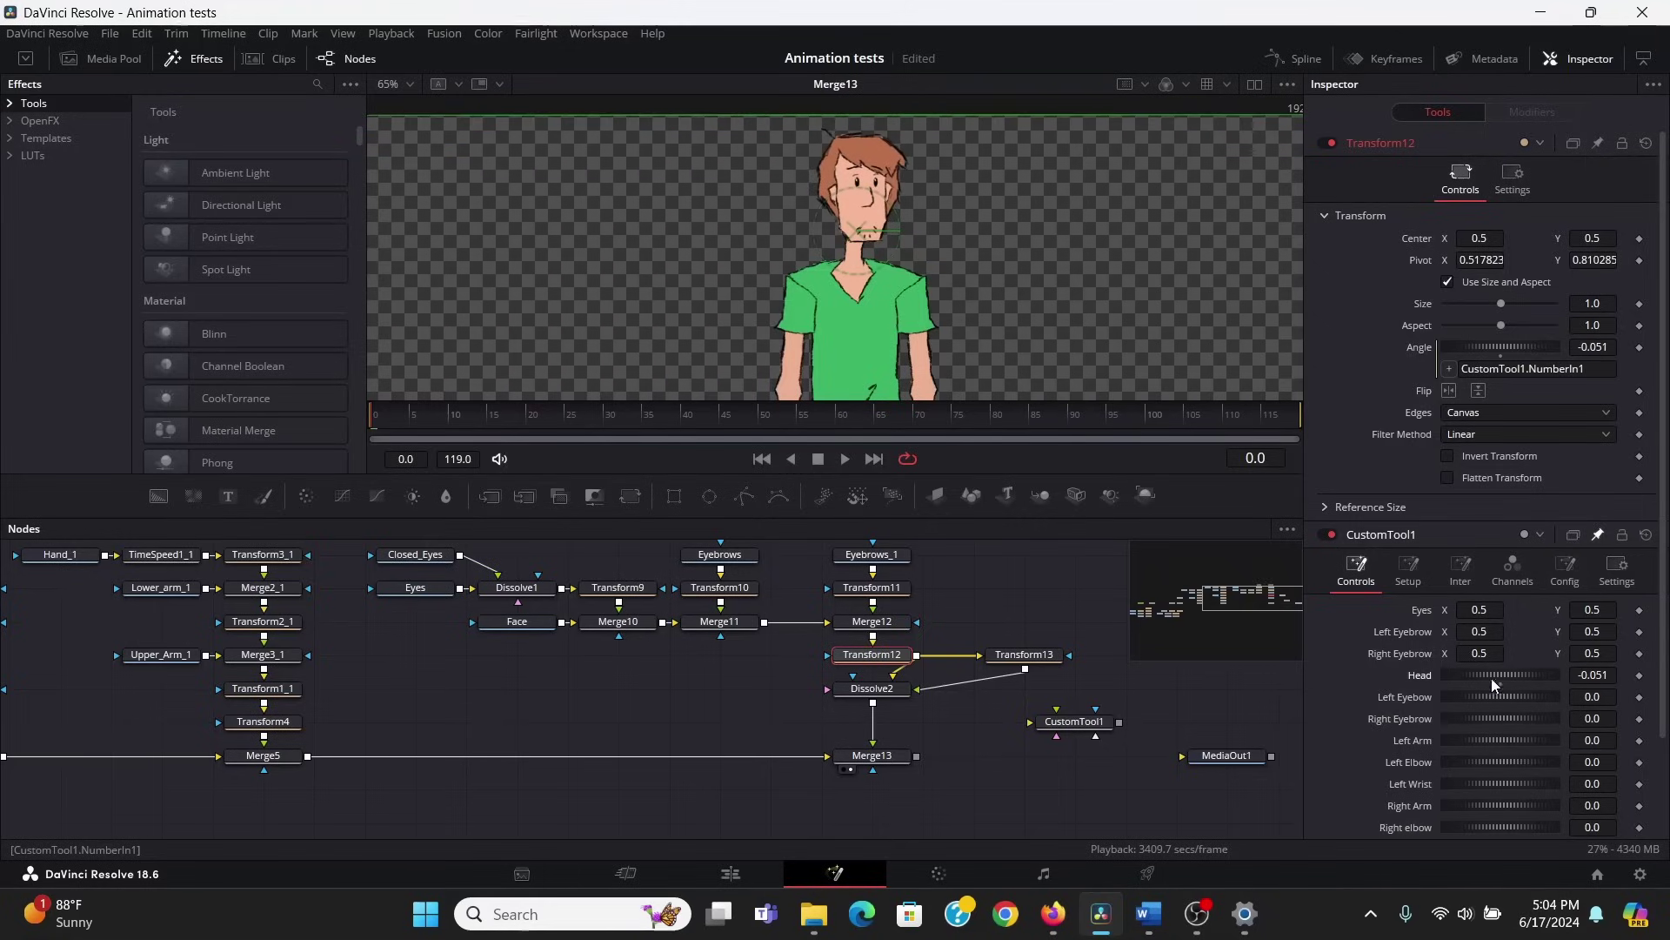
Save the project and turn CustomTool1's Head control to about 1.877 to test the linked head rotation
key(ctrl+s)
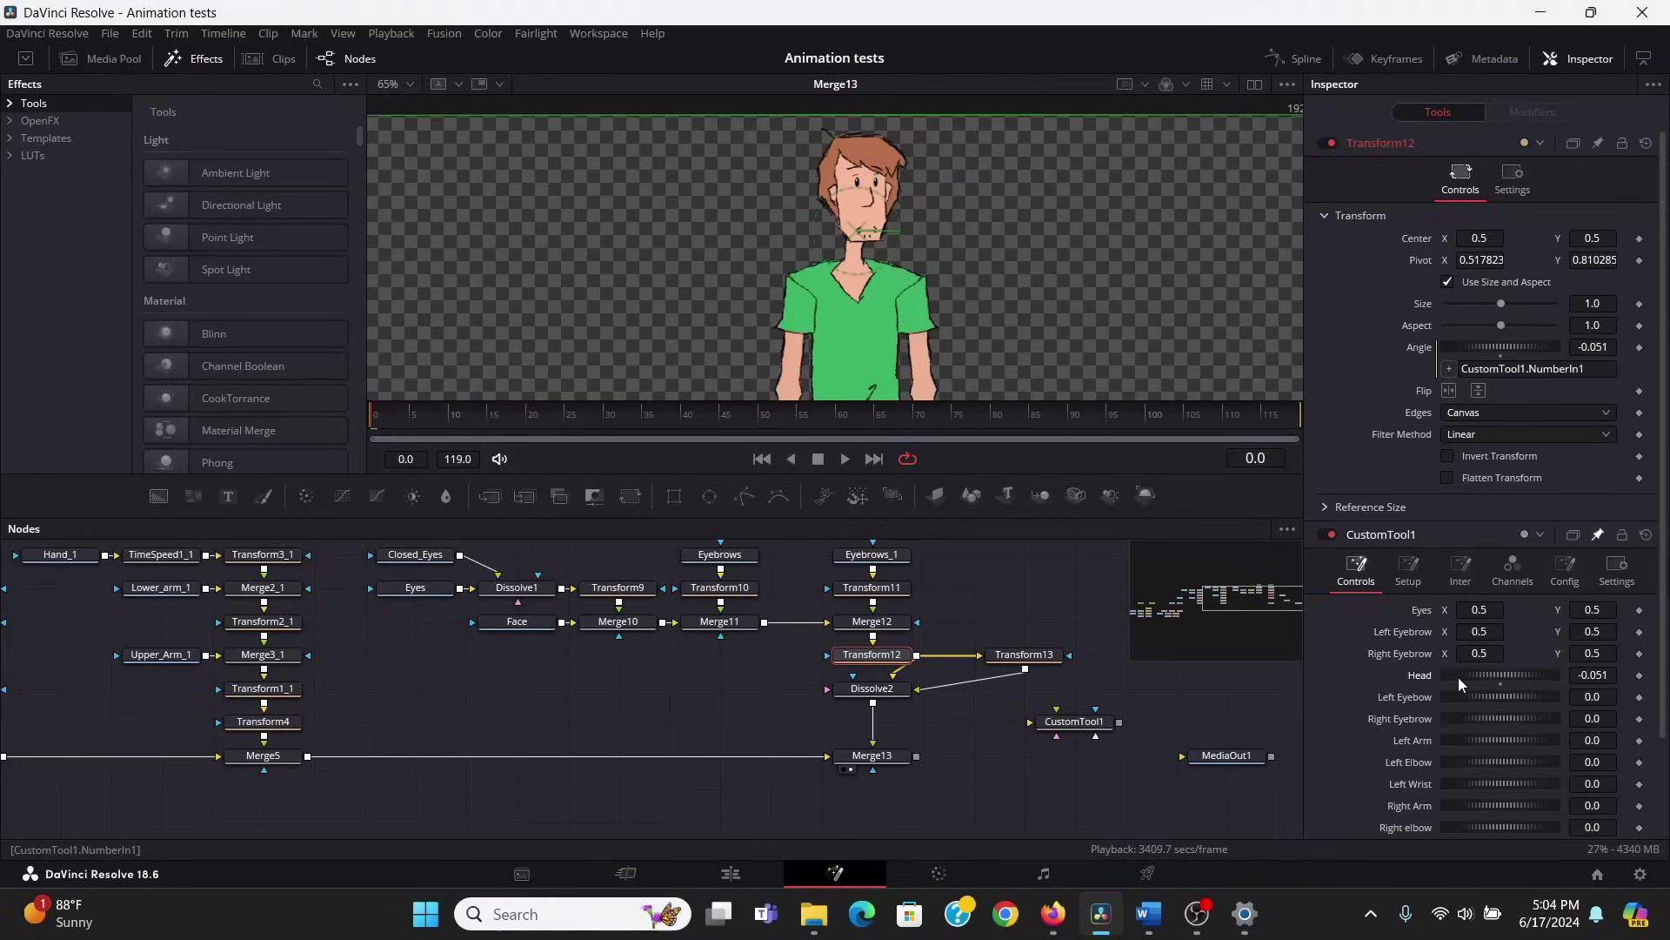
drag(1458, 677, 1660, 681)
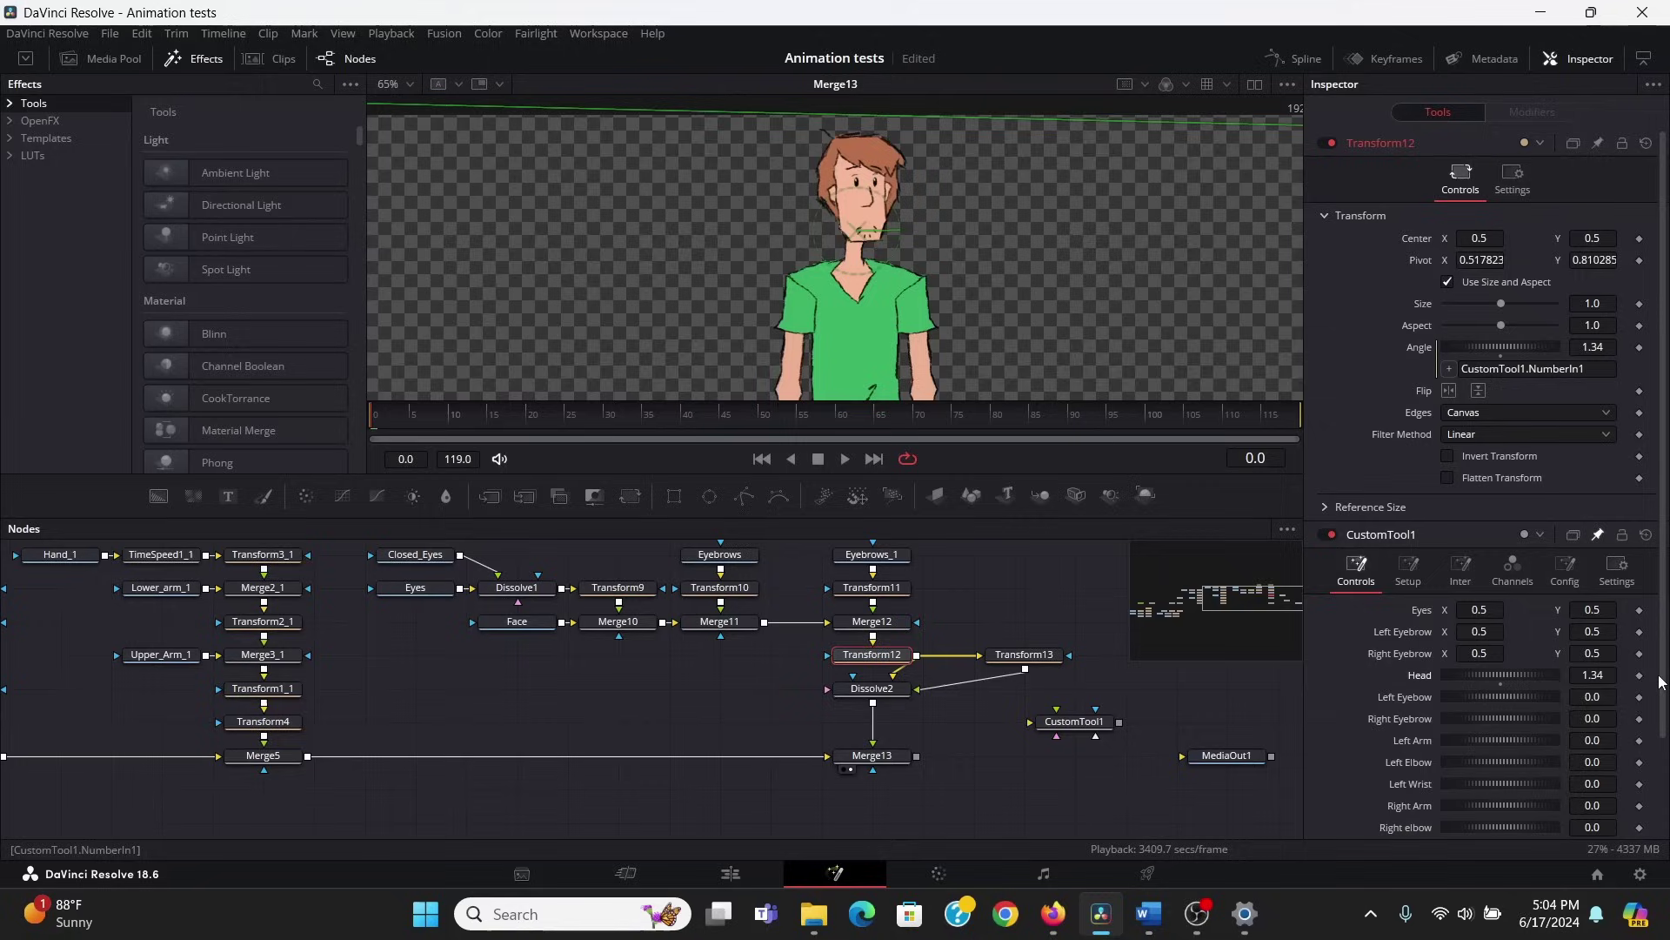
drag(1495, 677, 1514, 680)
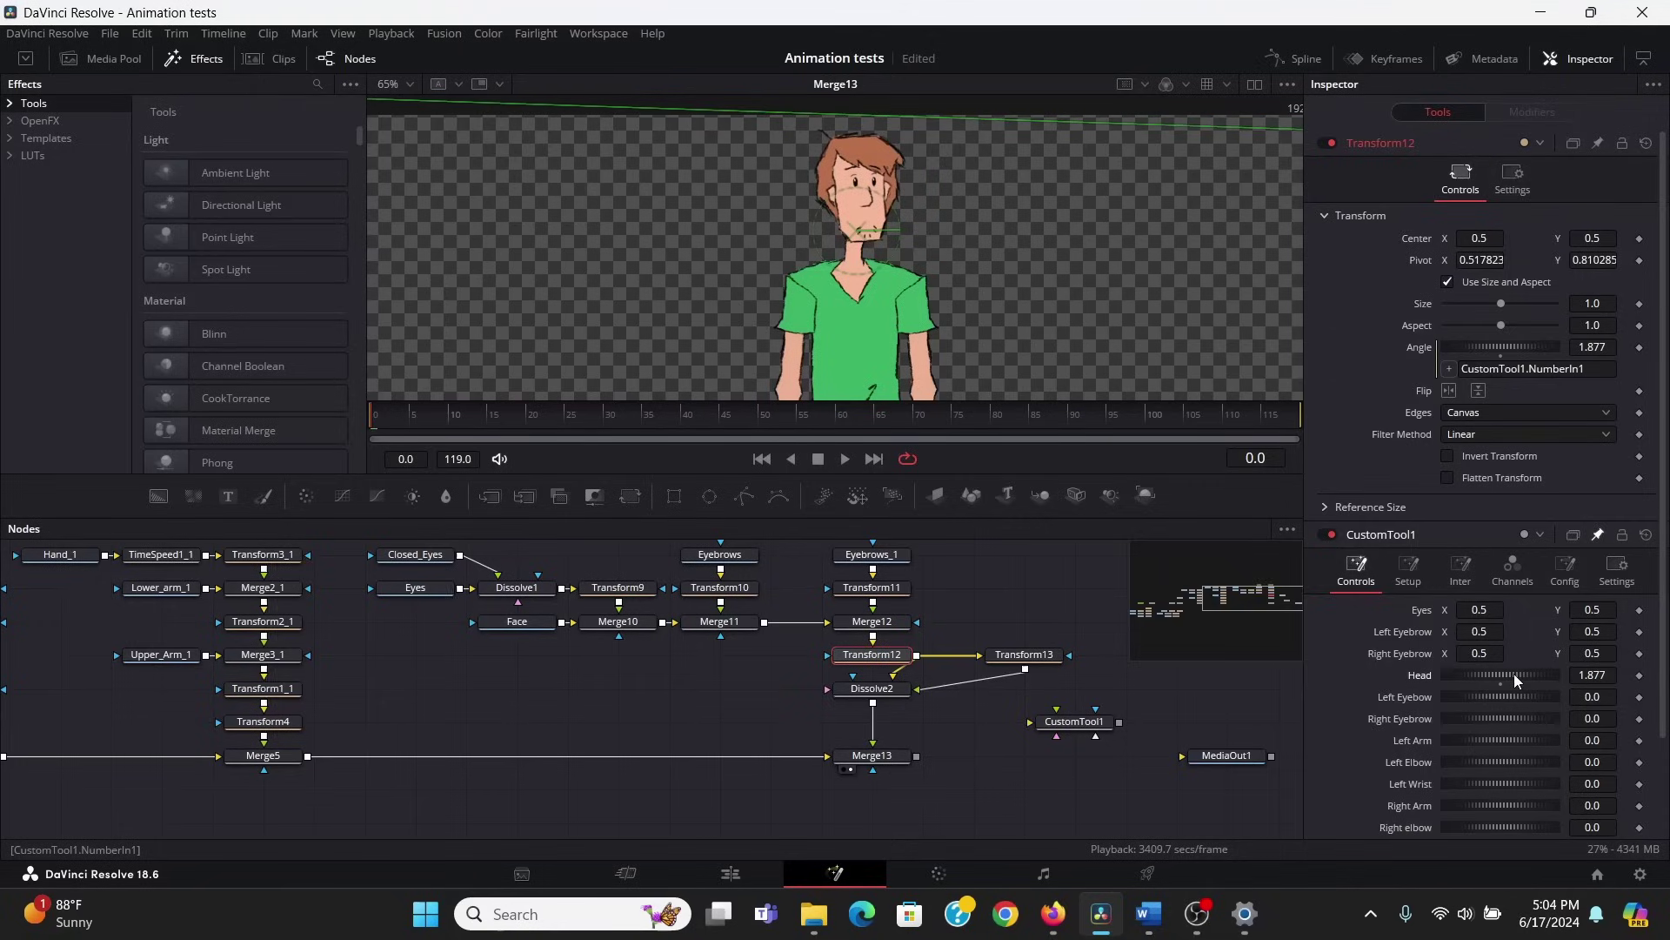
Reset the Head control, change Transform12's Angle expression to CustomTool1.NumberIn1*100, and test the head rotation
click(1501, 684)
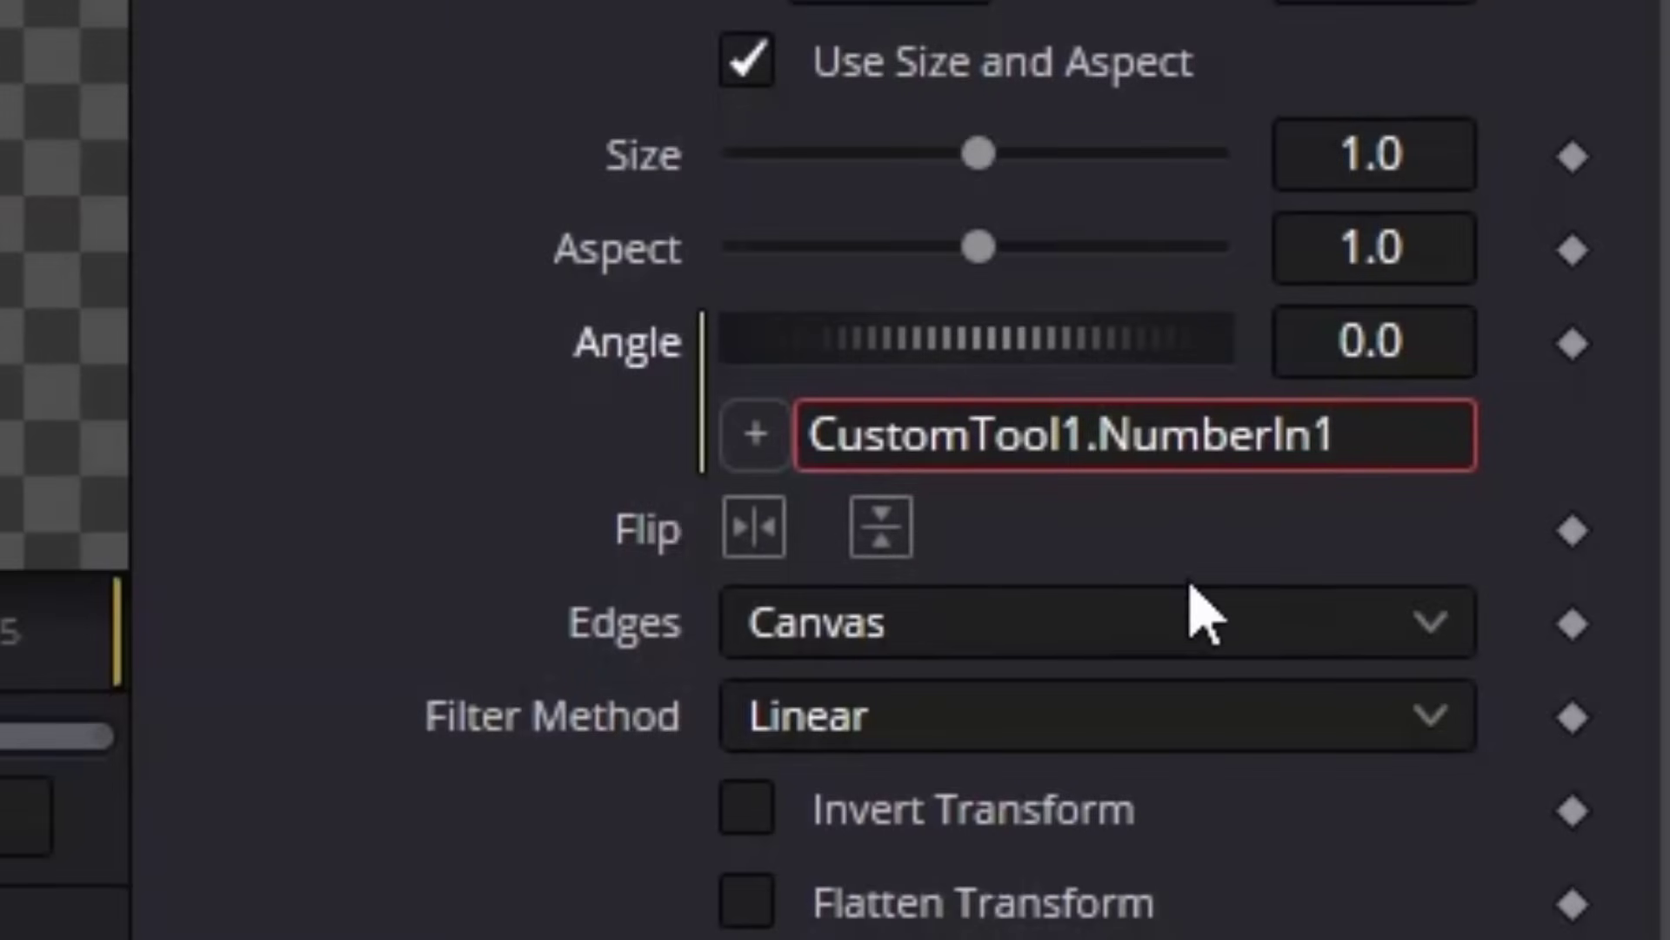
text(*100)
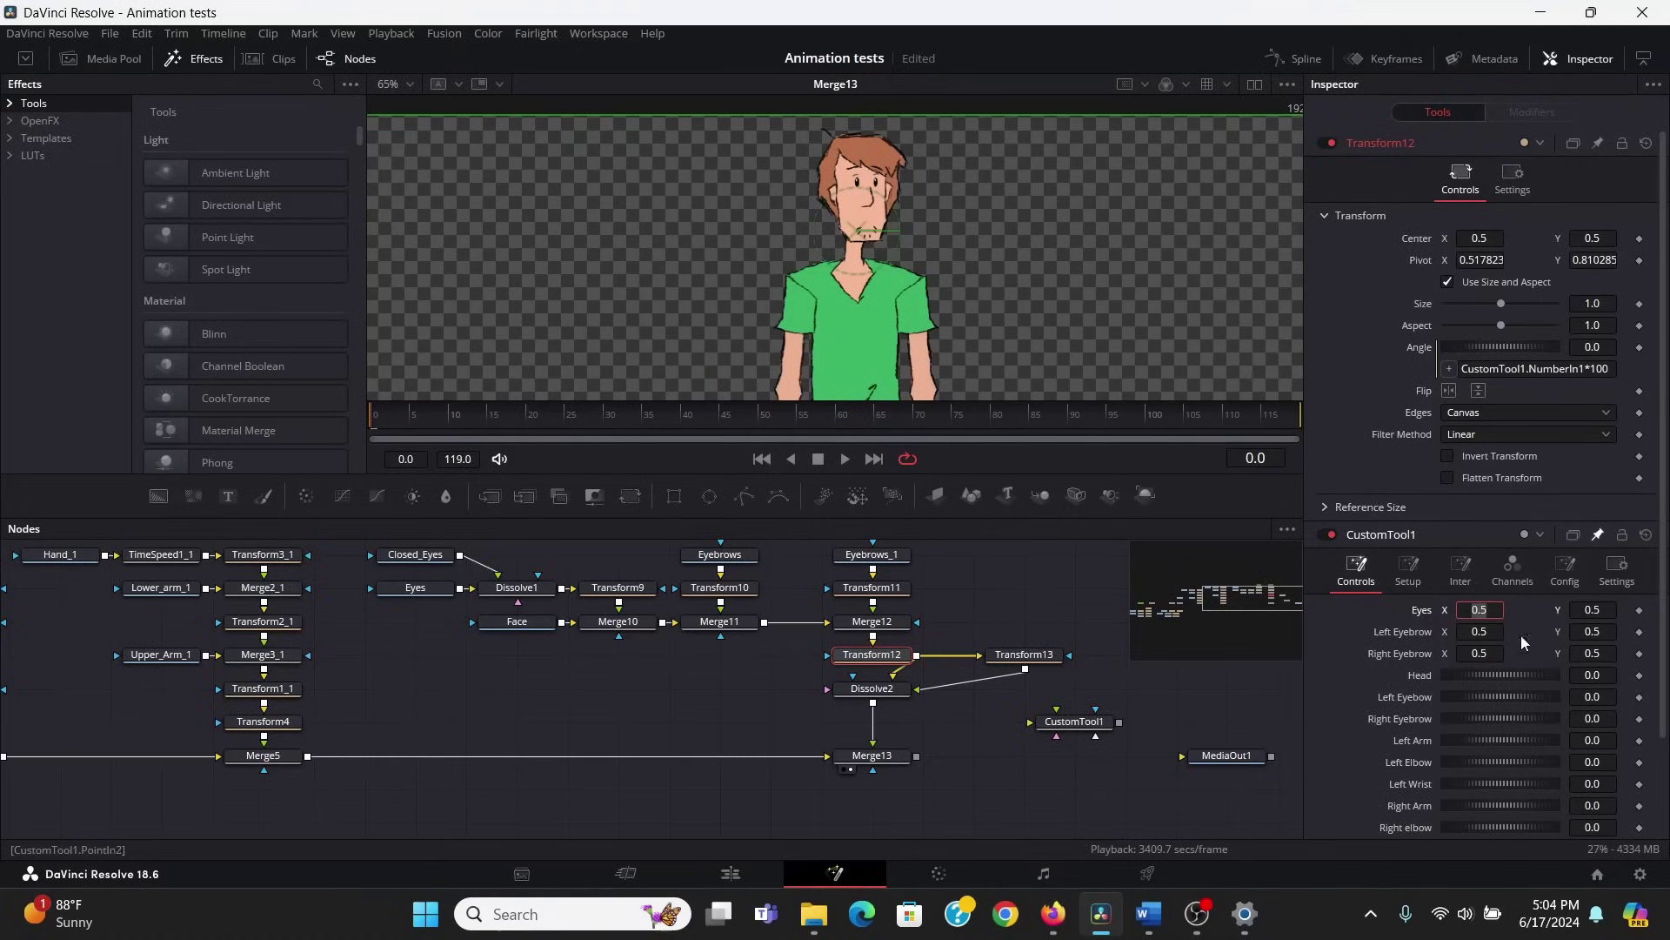
mouse_move(1503, 675)
mouse_down()
mouse_move(1489, 675)
mouse_move(1511, 675)
mouse_up()
drag(1510, 675, 1513, 675)
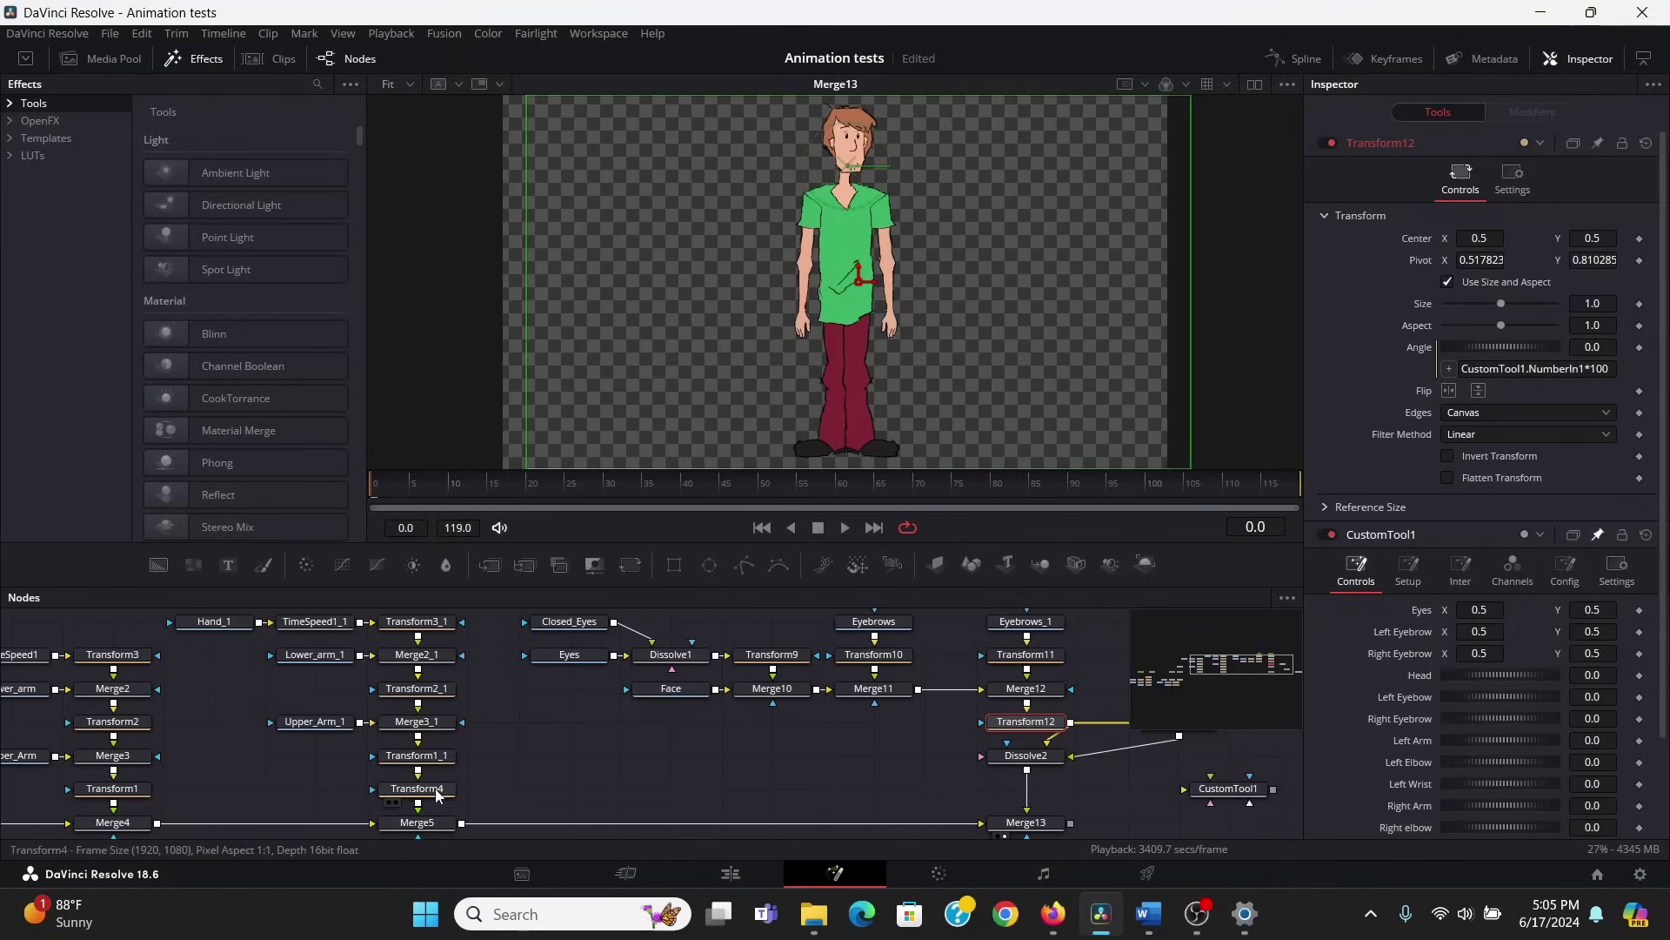
Link Transform1_1's Angle with the expression CustomTool1.NumberIn4*100 and test it by turning Left Arm to about 0.217
click(435, 756)
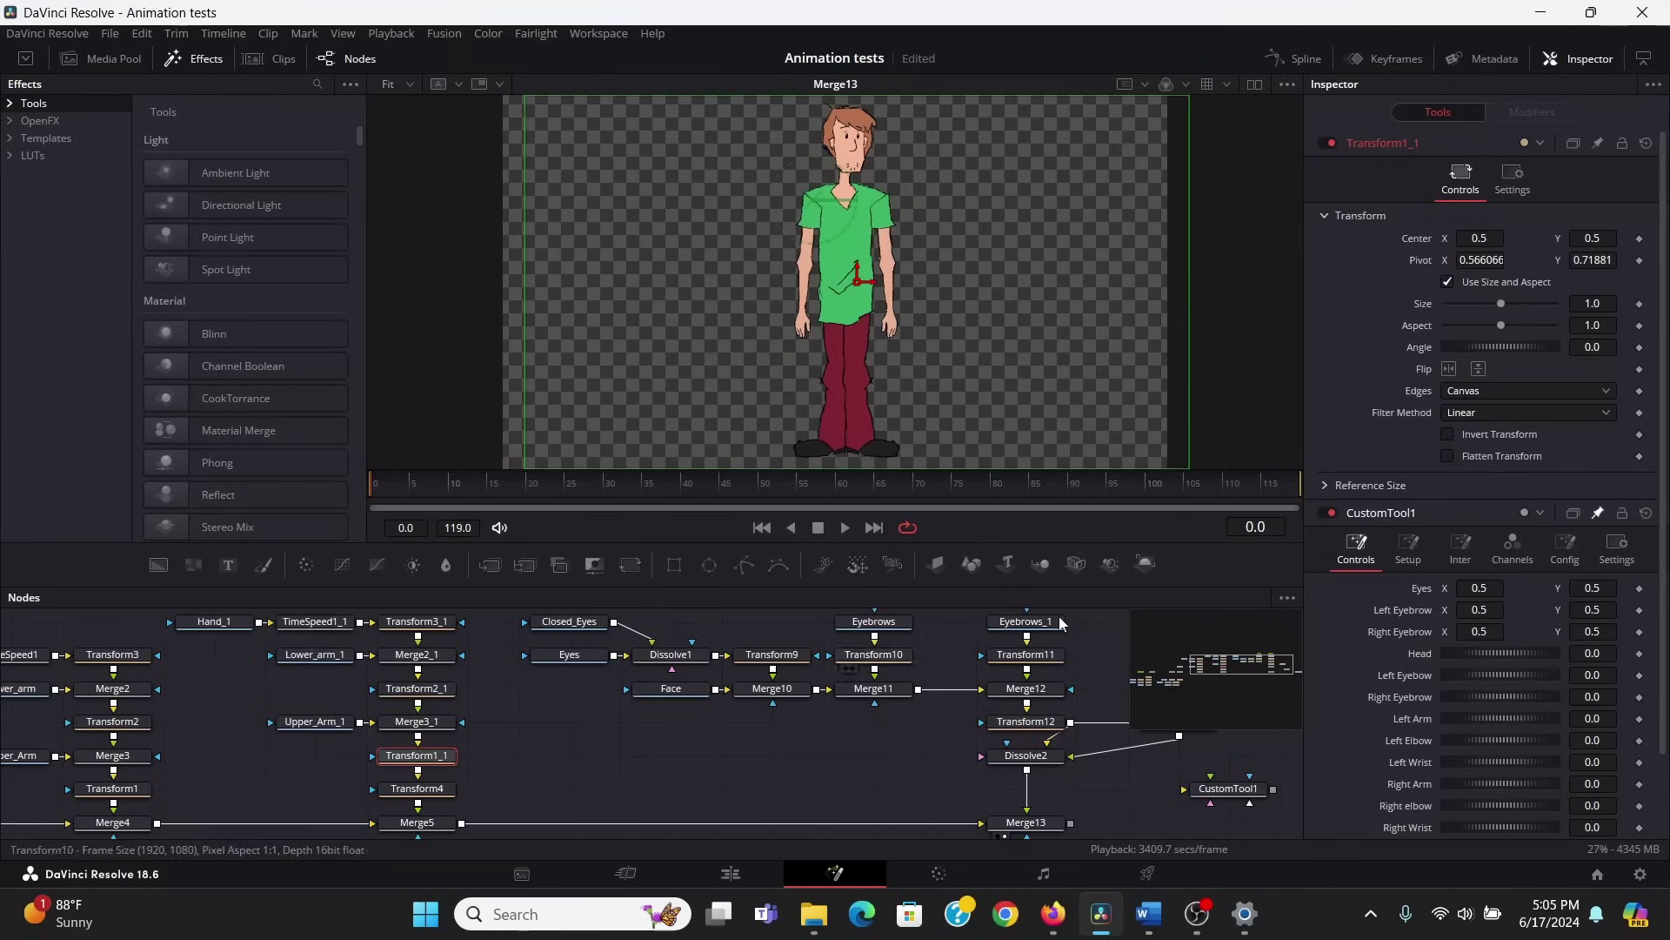
double_click(1591, 348)
text(=)
key(Tab)
text(CustomTool1.NumberIn4*100)
drag(1492, 740, 1517, 737)
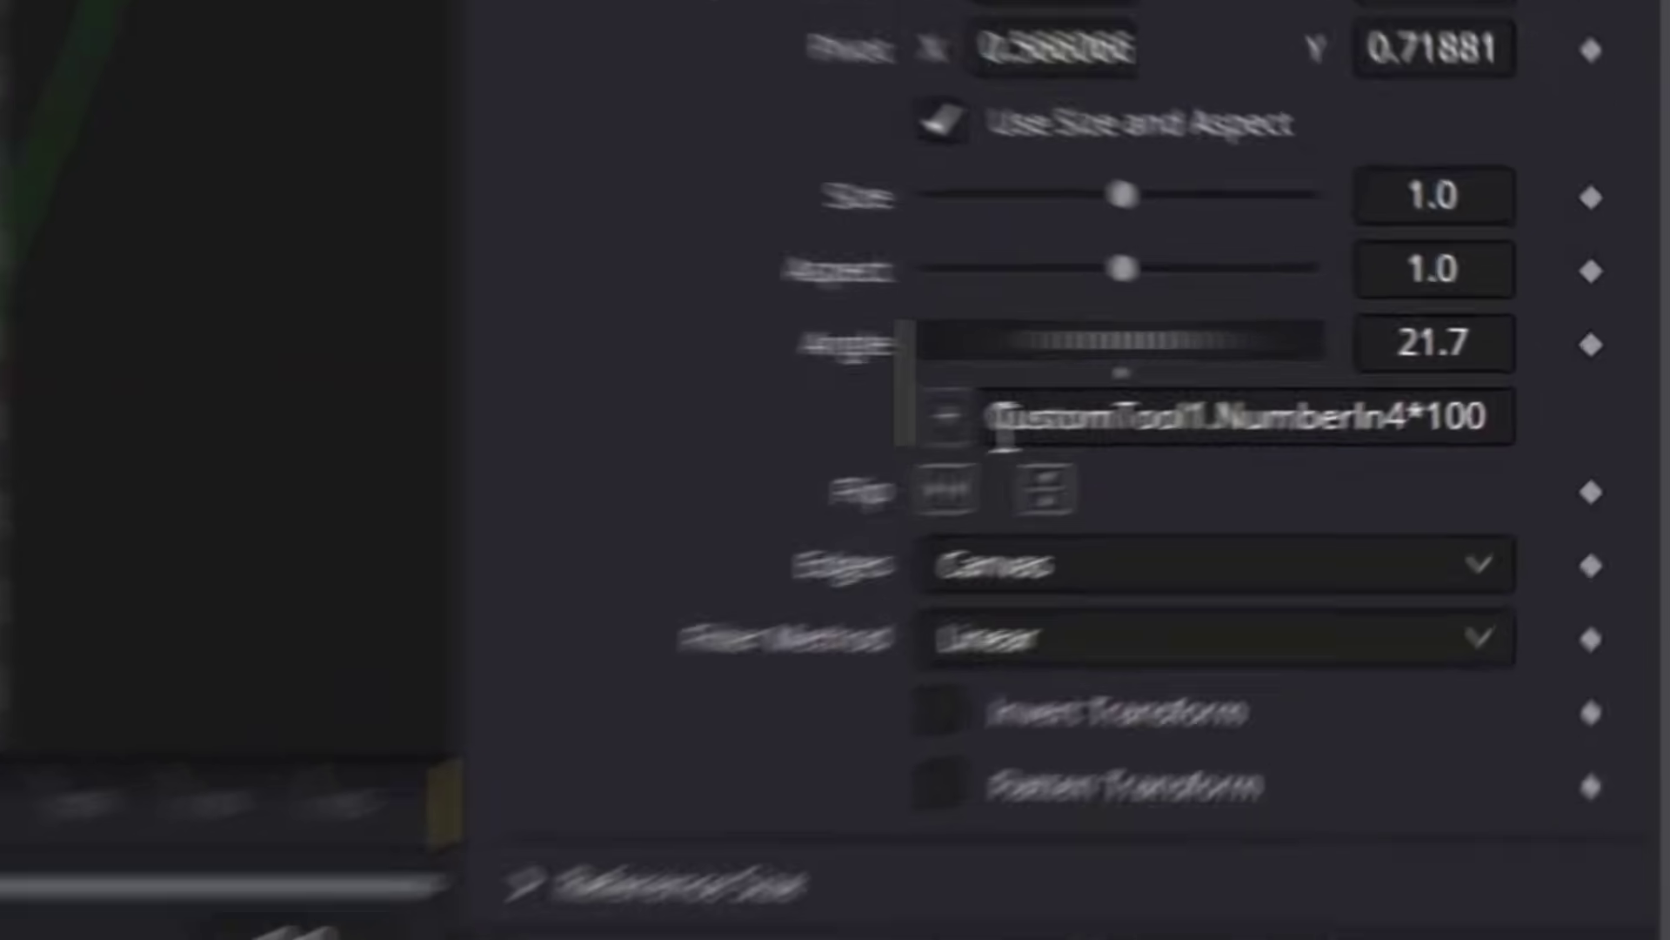
Reverse the arm's rotation by changing Transform1_1's Angle expression to -CustomTool1.NumberIn4*100, and return Left Arm to 0
click(1469, 370)
key(Left)
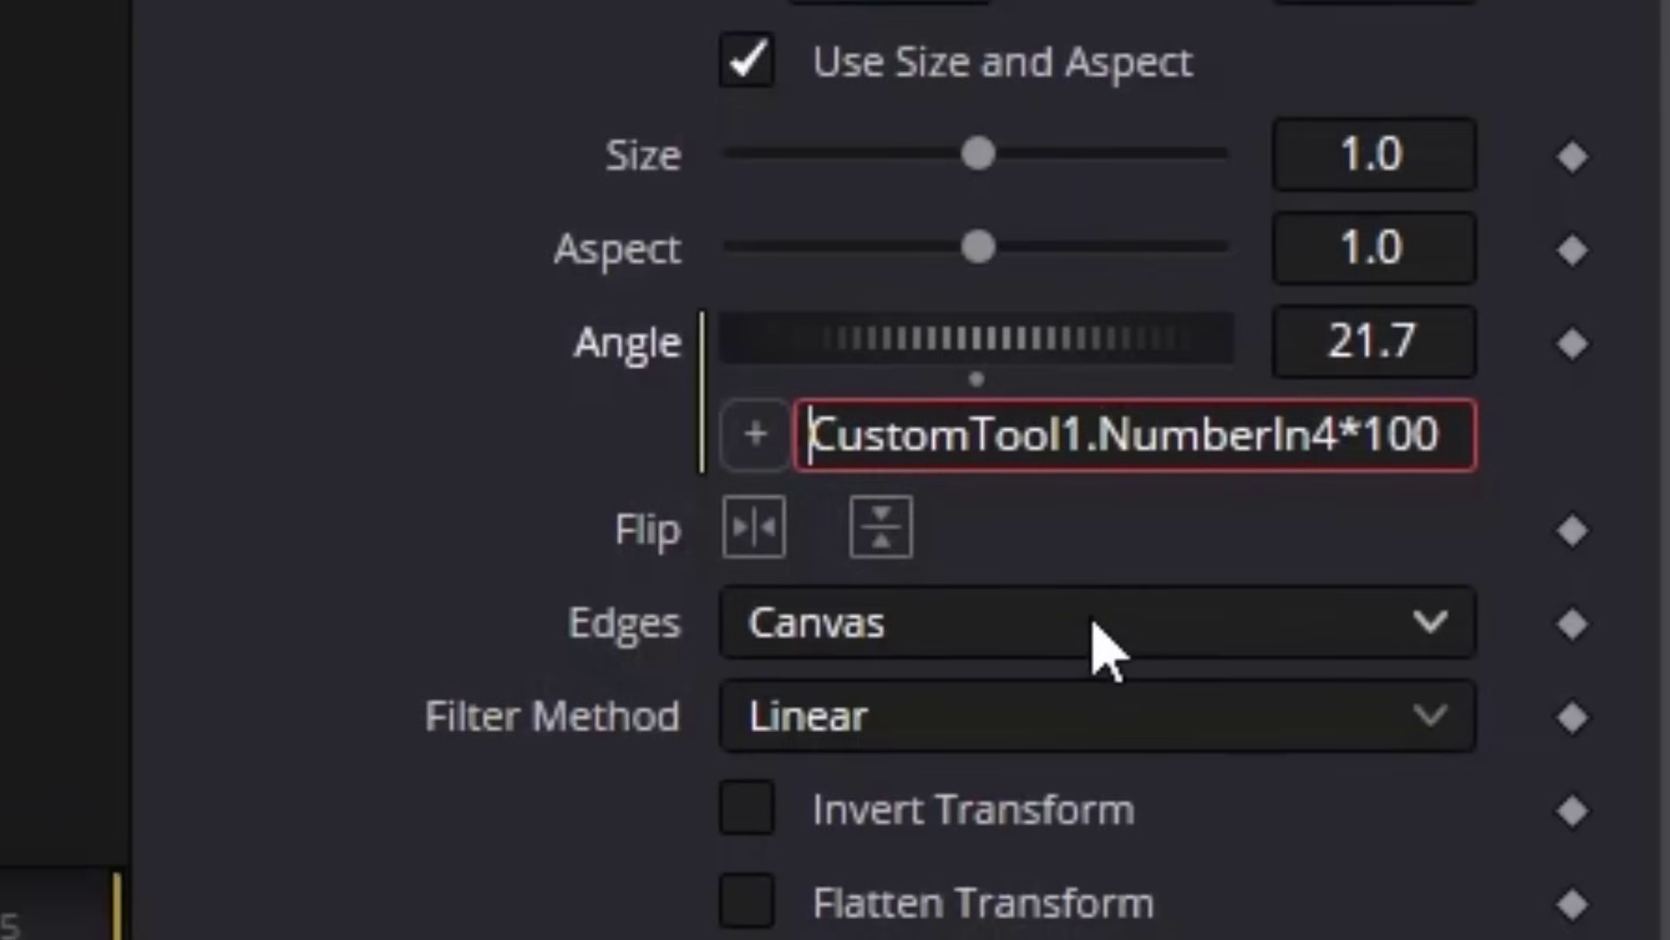
text(-)
key(Return)
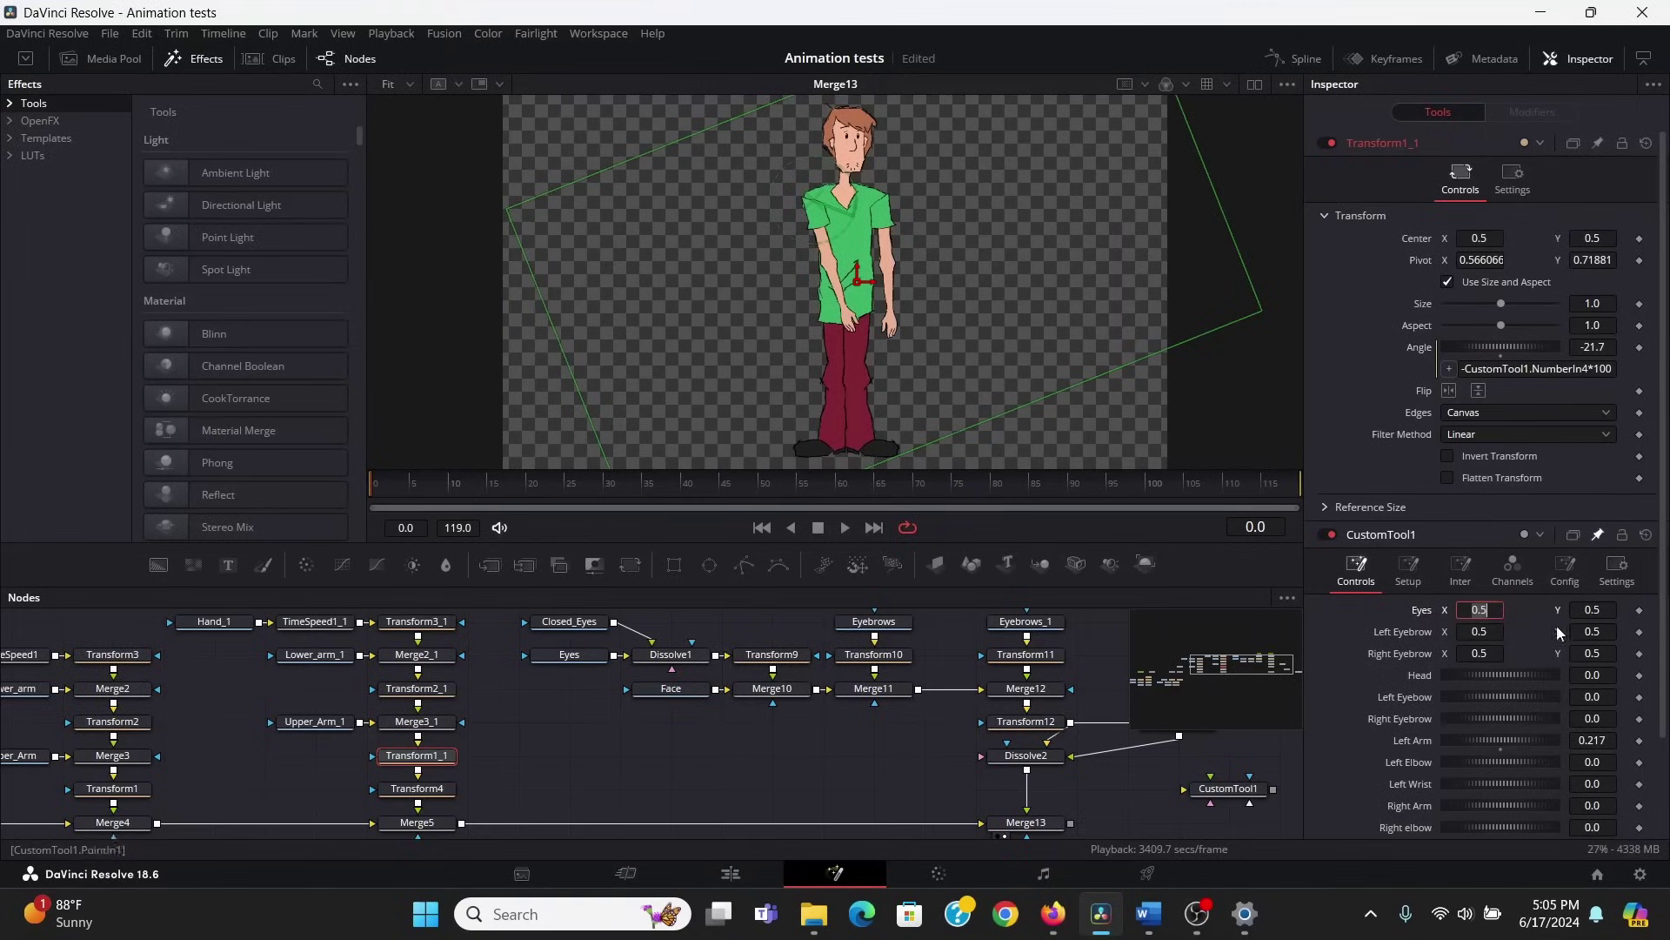
mouse_move(1519, 738)
mouse_down()
mouse_move(1469, 733)
mouse_move(1500, 734)
mouse_up()
key(ctrl+z)
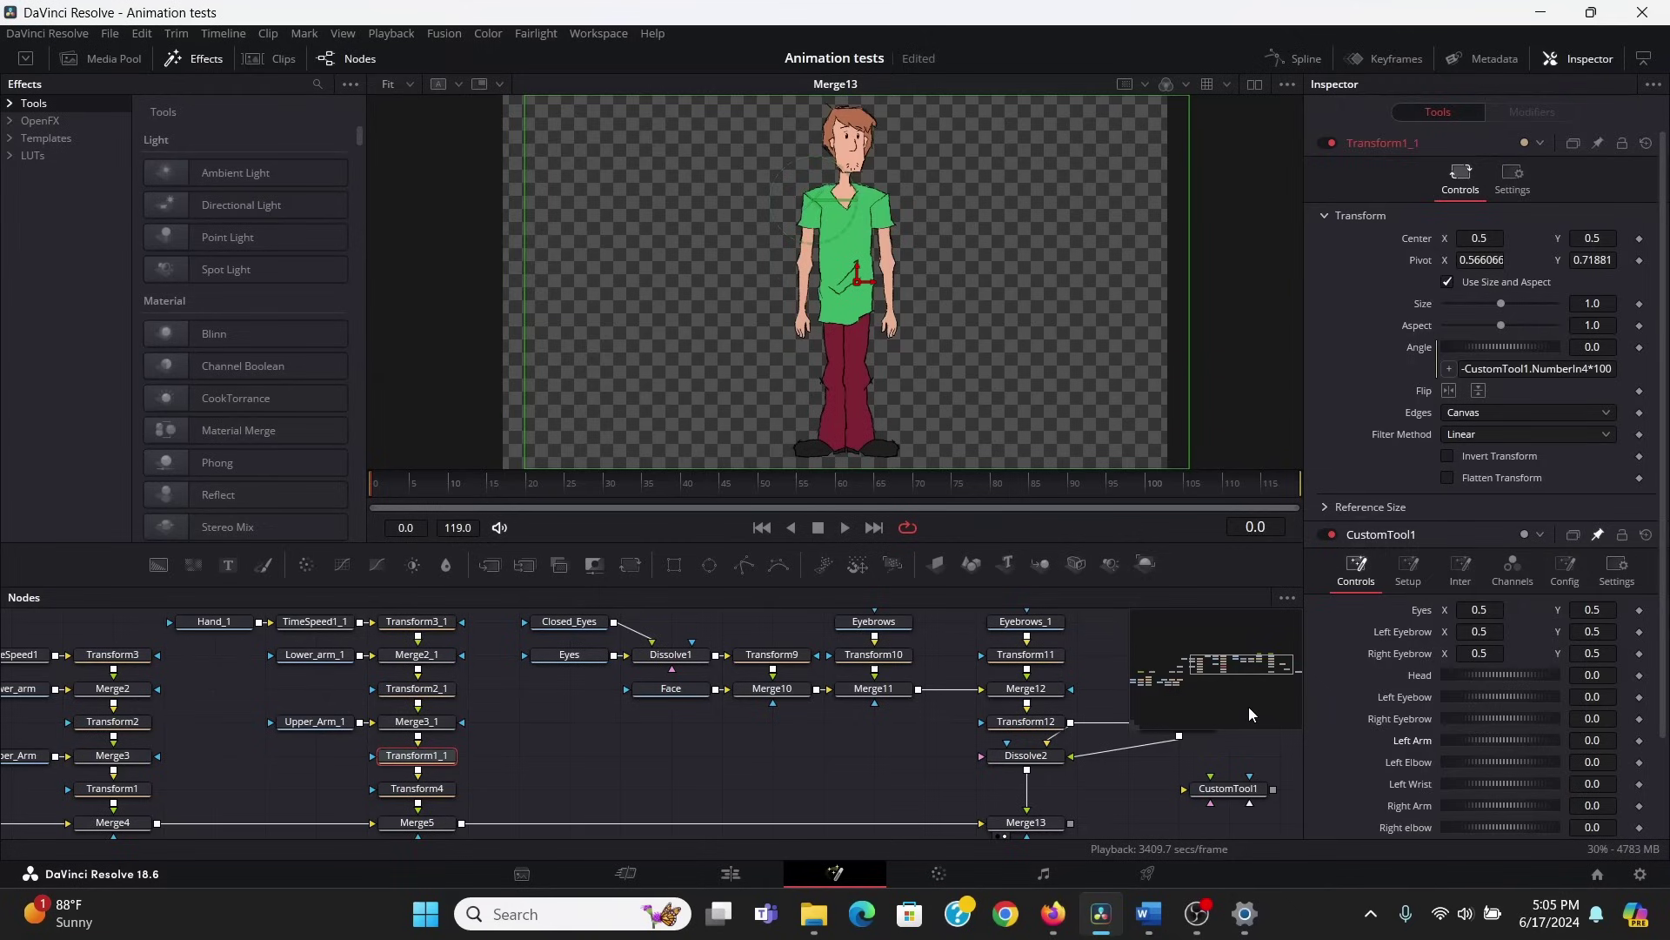
Link Dissolve1's Background/Foreground to CustomTool1's Blink checkbox through an expression, and test Blink on and off
drag(681, 684, 626, 671)
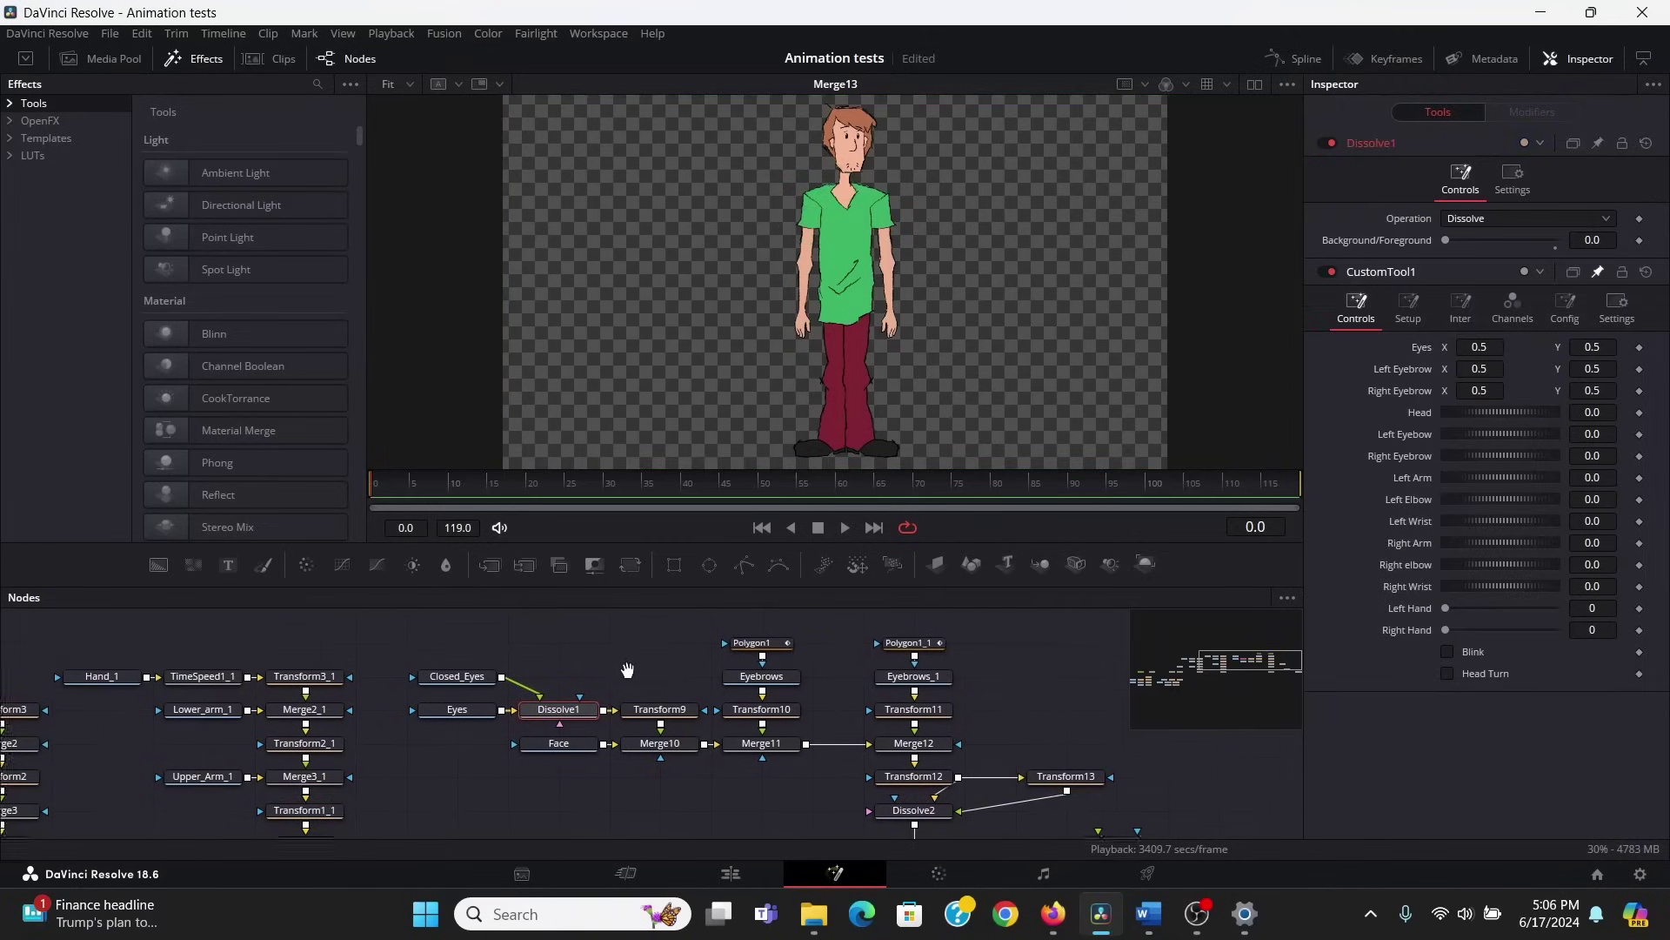
click(1591, 241)
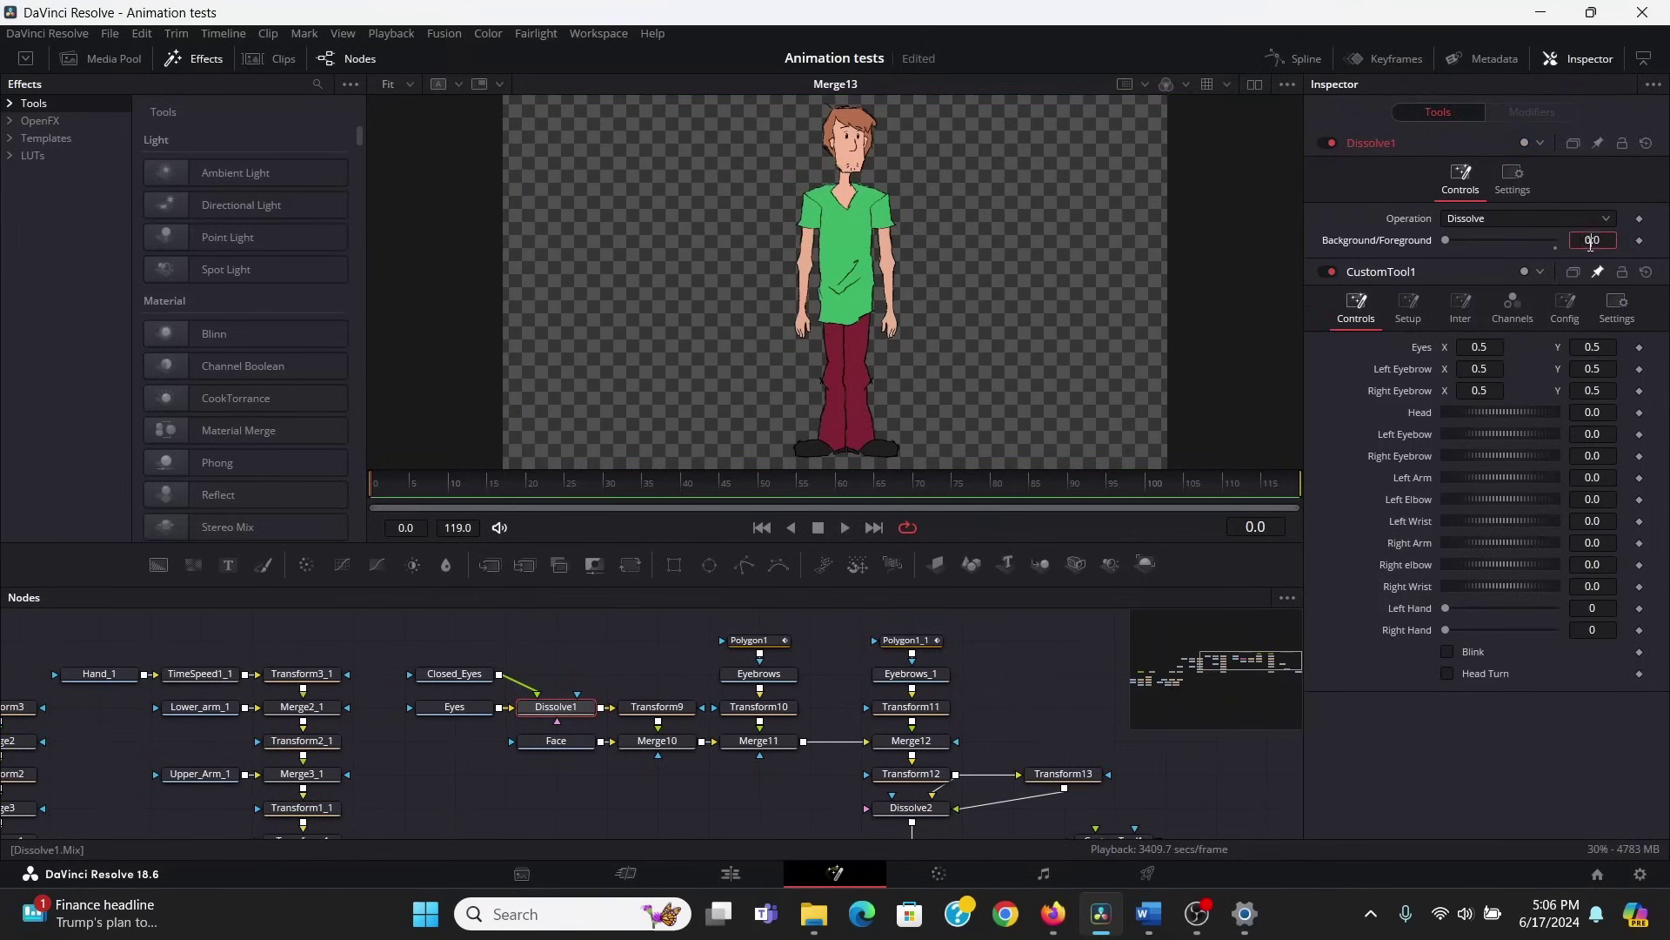
text(=)
key(Return)
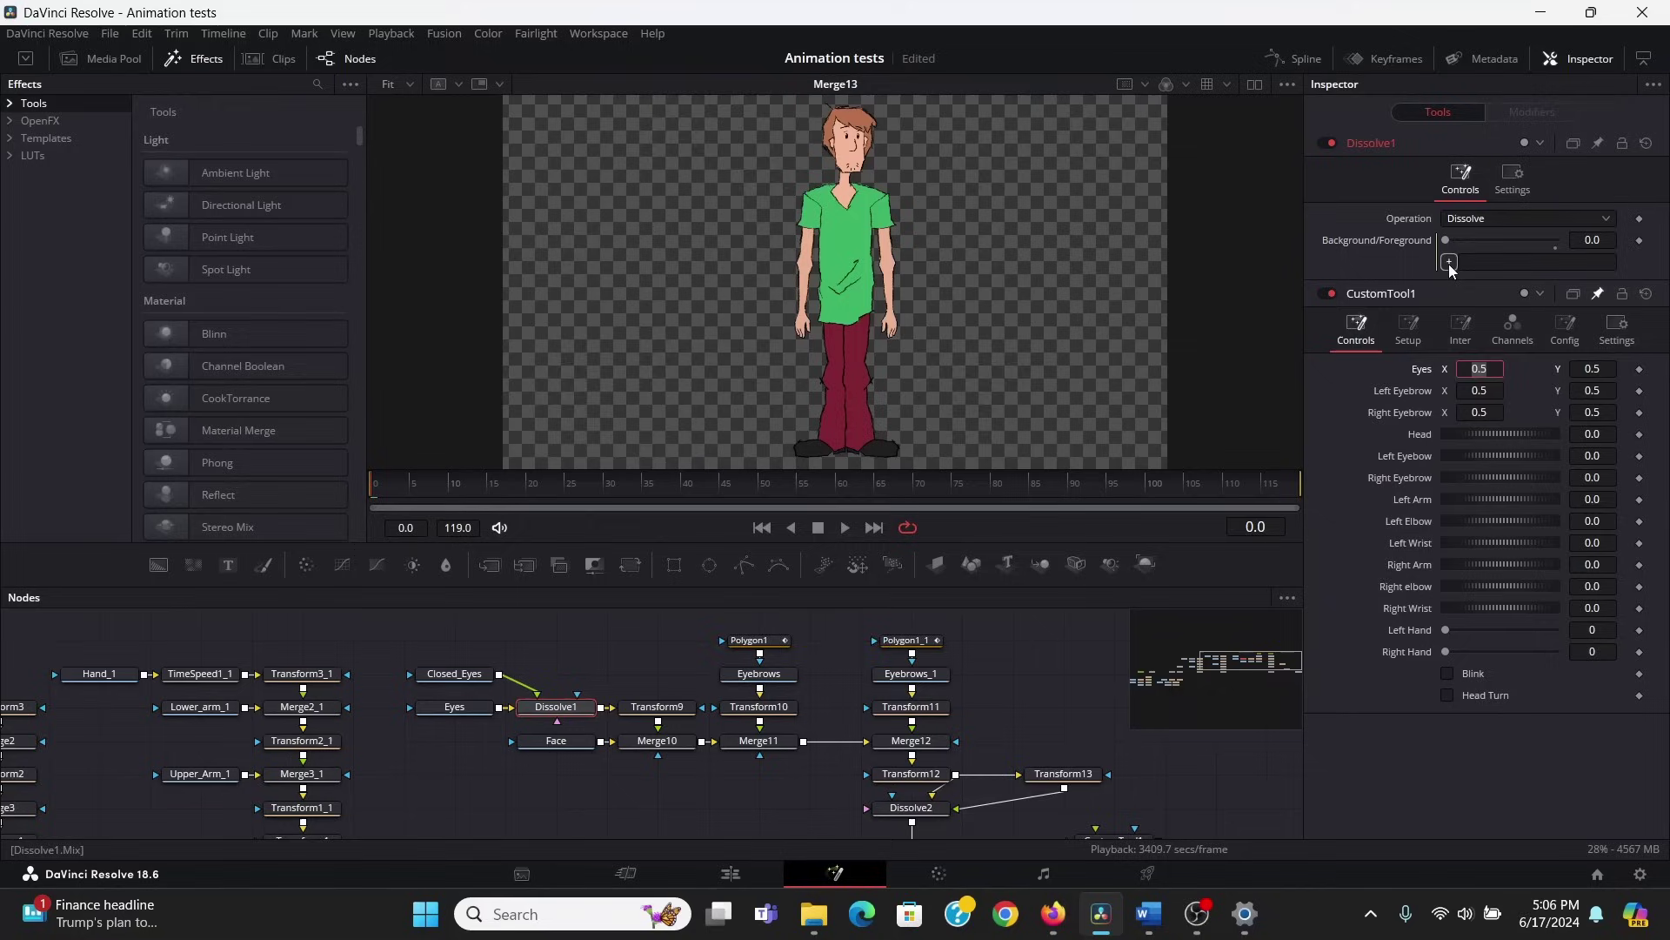
drag(1372, 563, 1448, 675)
click(1448, 674)
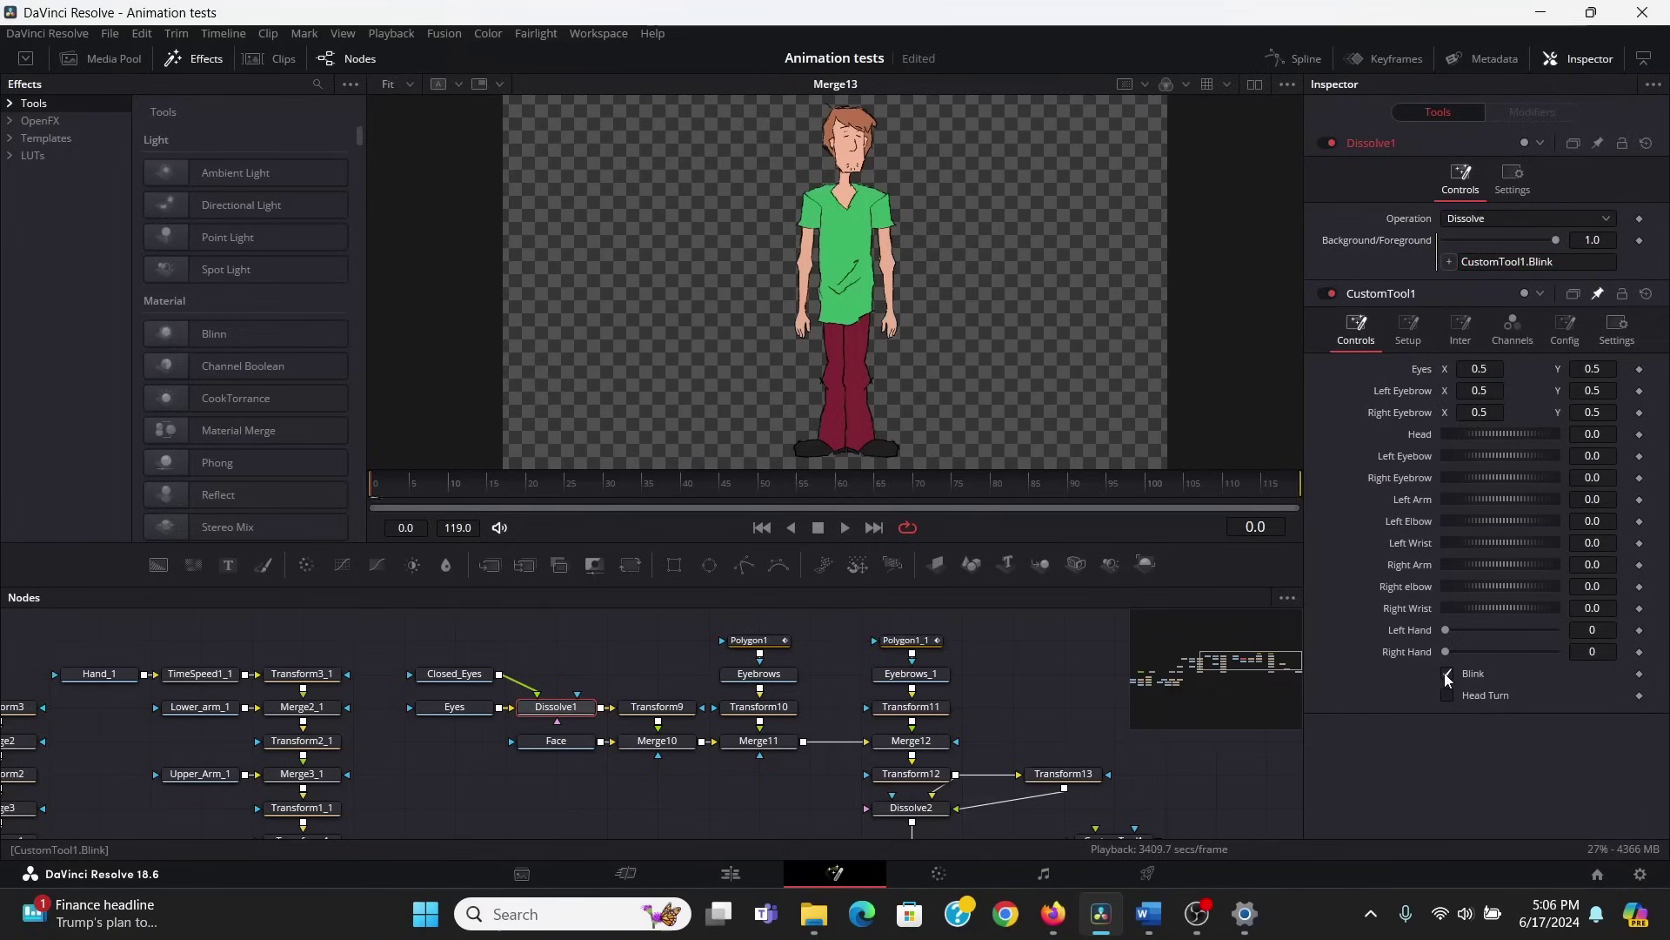
click(1447, 675)
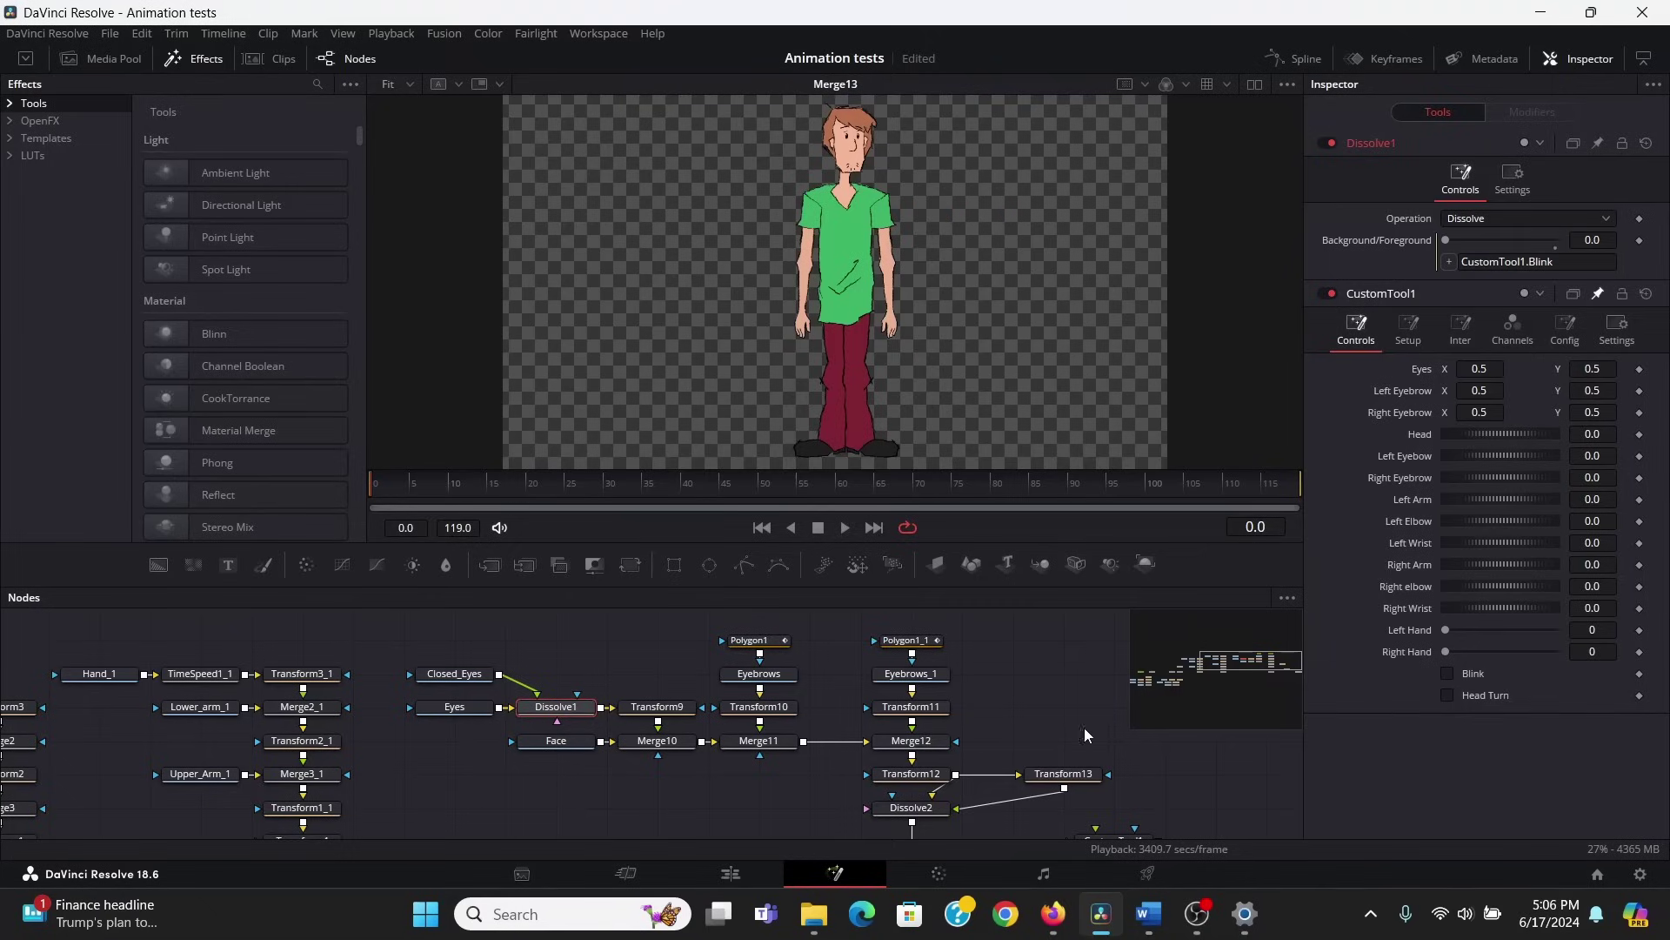
Link Dissolve2's Background/Foreground to CustomTool1's Head Turn checkbox through an expression
drag(1084, 728, 1028, 622)
click(856, 702)
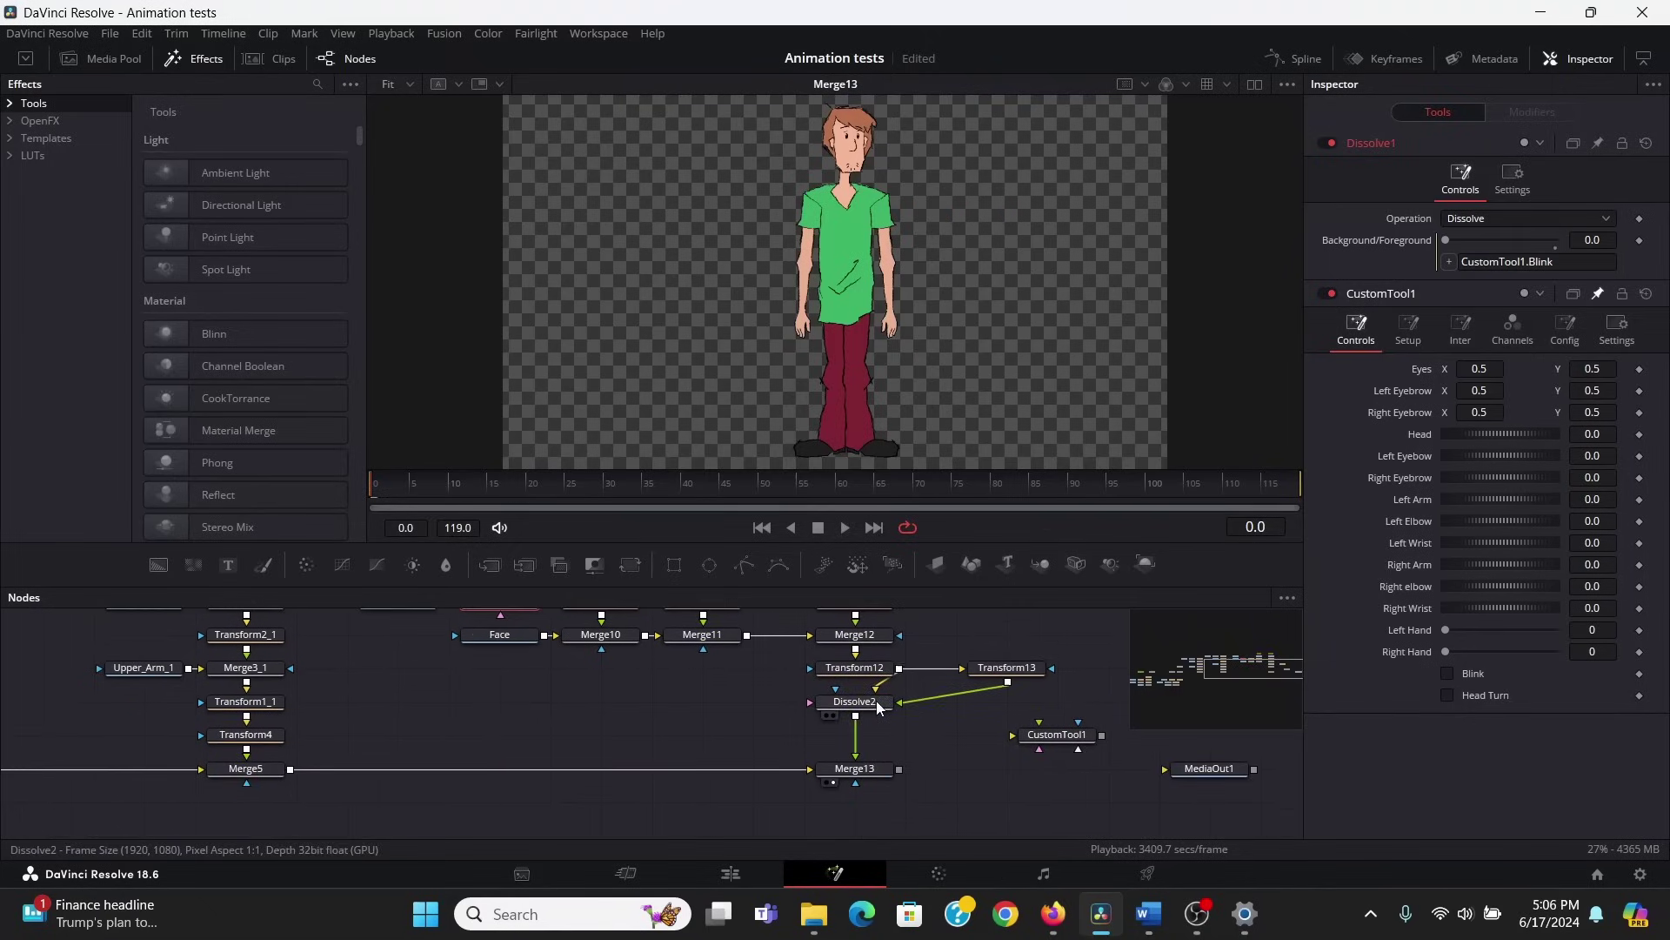
click(1607, 244)
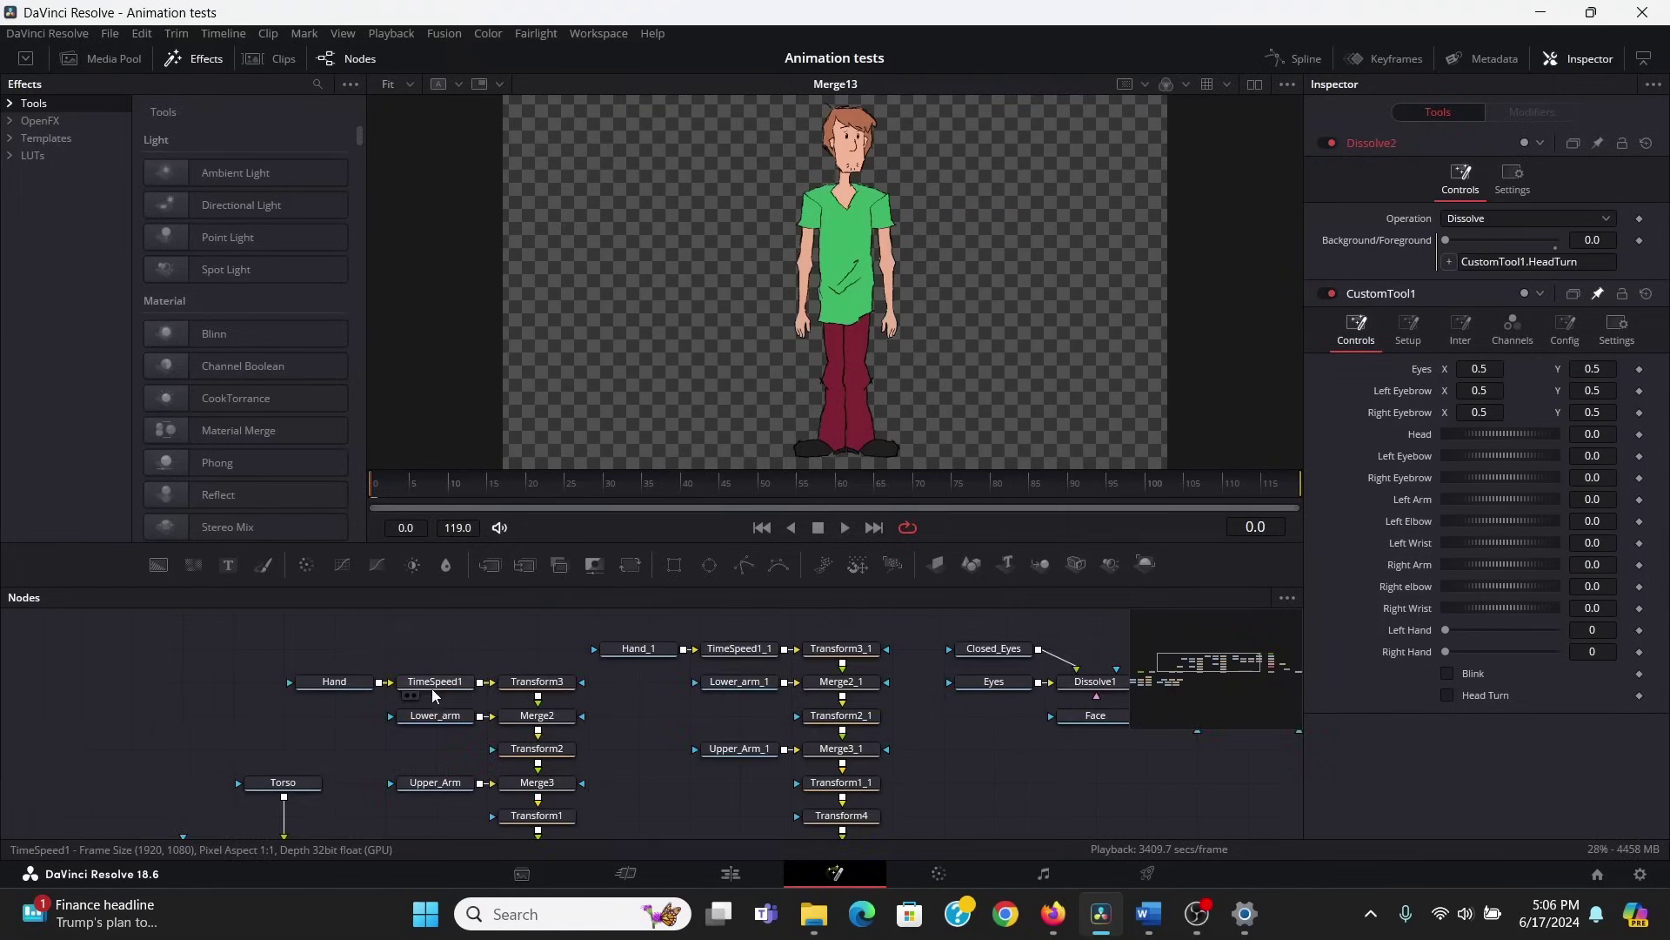
Link TimeSpeed1's Delay to CustomTool1's Right Hand control through an expression and test the hand swapping
click(435, 685)
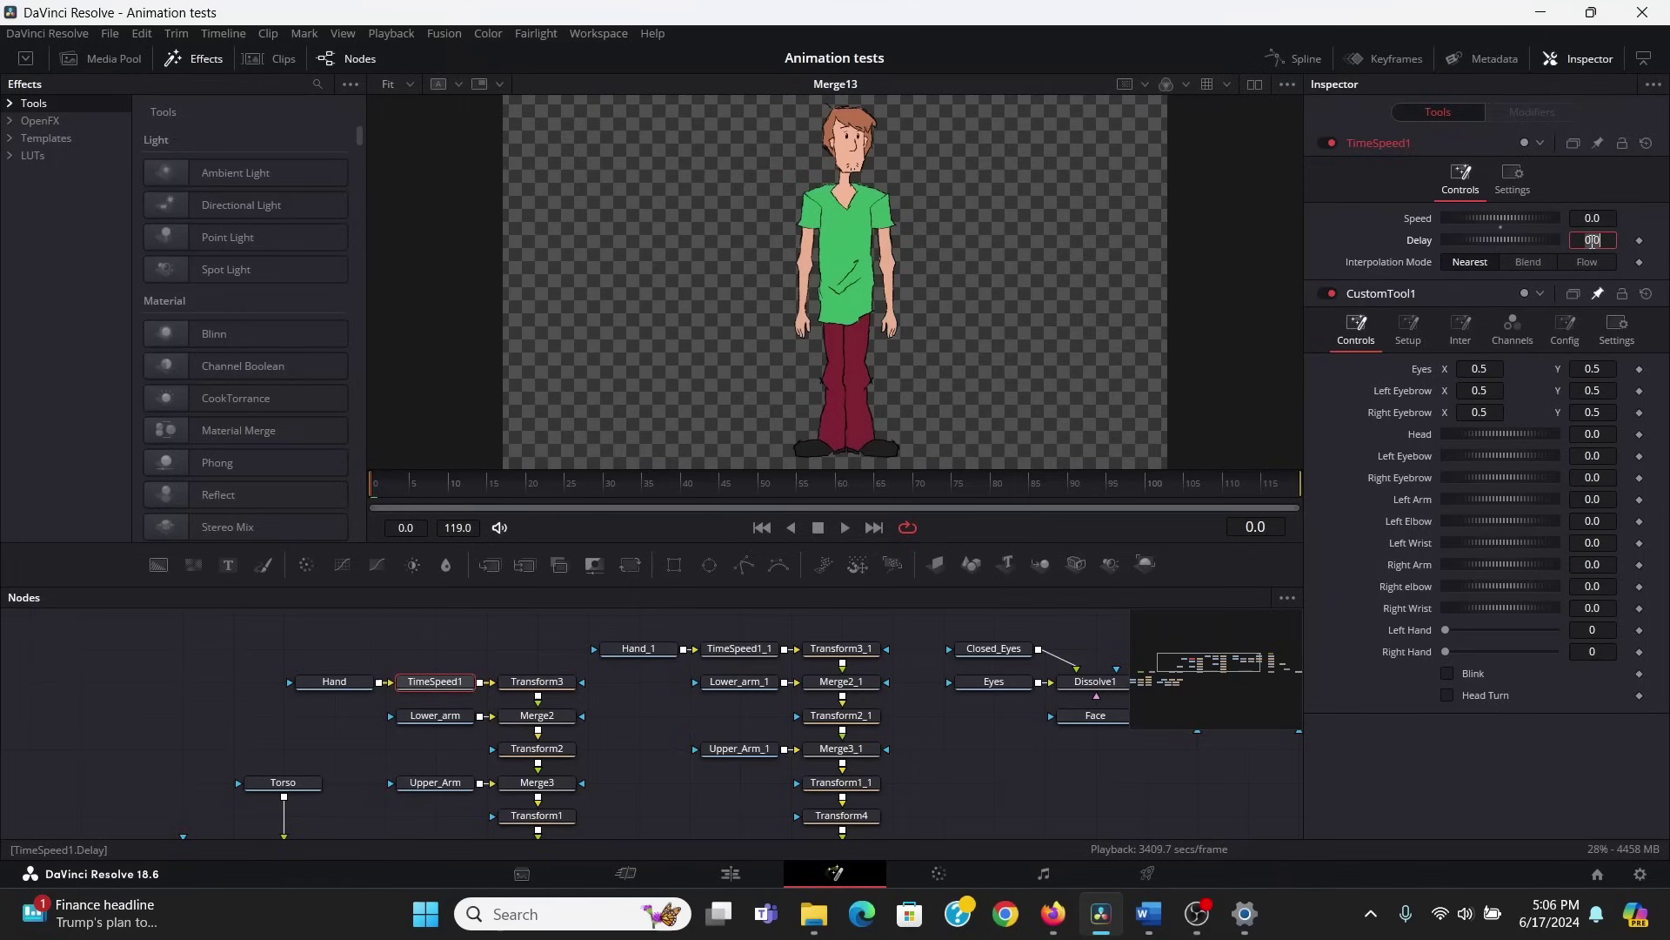
text(=)
key(Tab)
drag(1450, 268, 1419, 652)
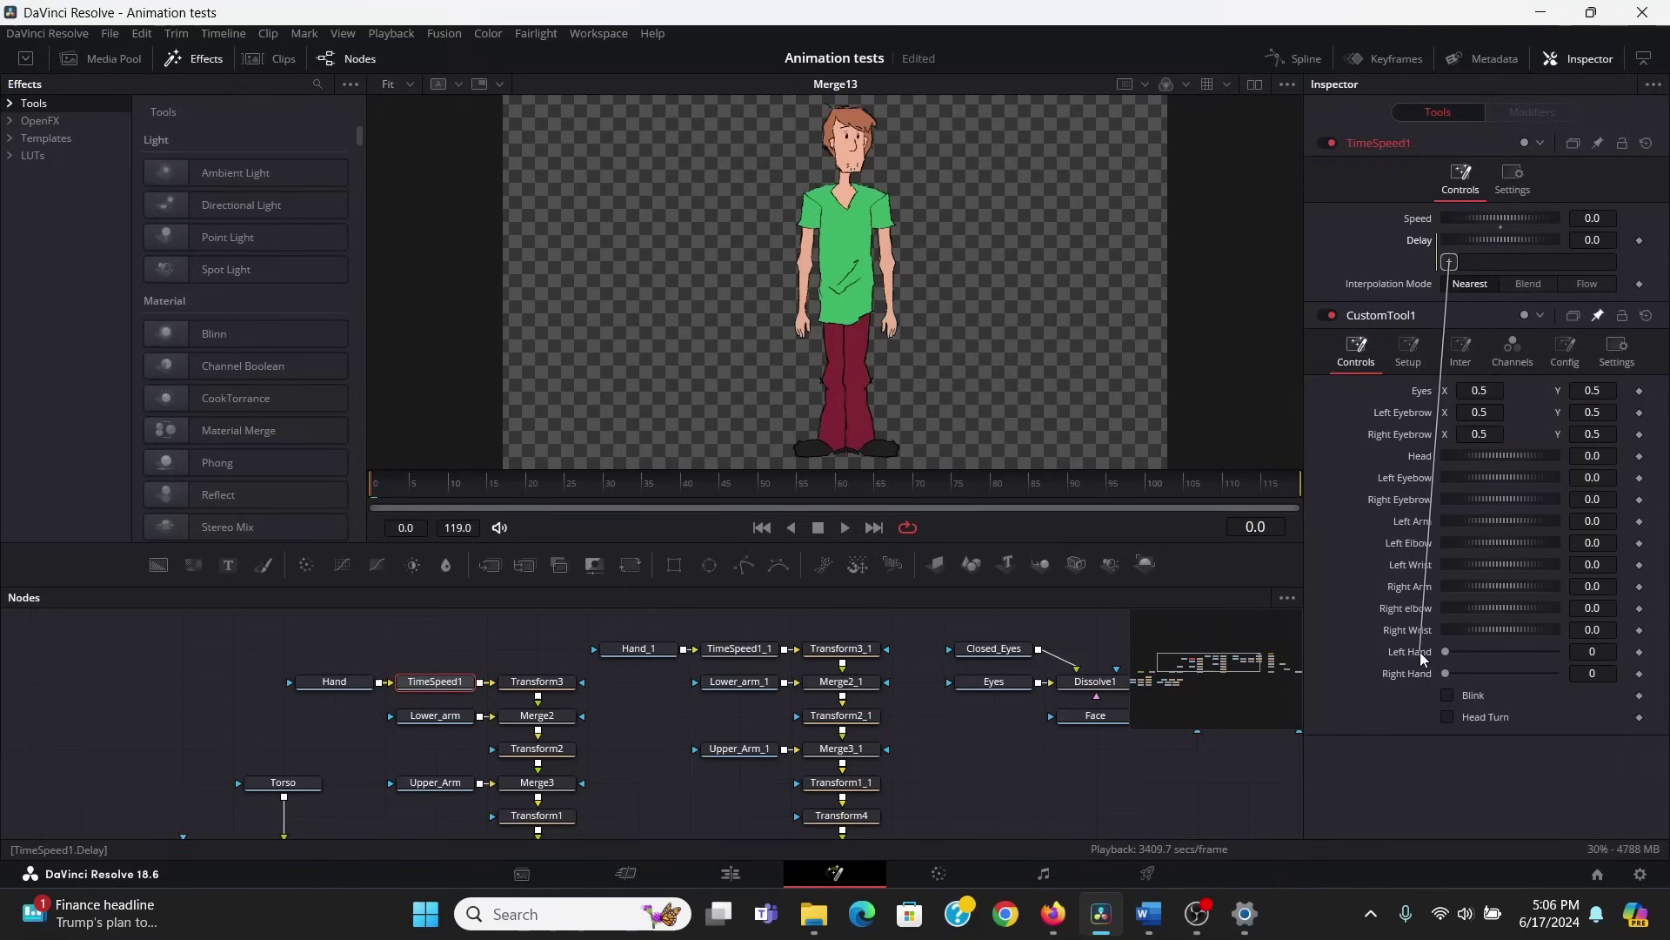
drag(1420, 652, 1419, 673)
drag(1446, 674, 1509, 686)
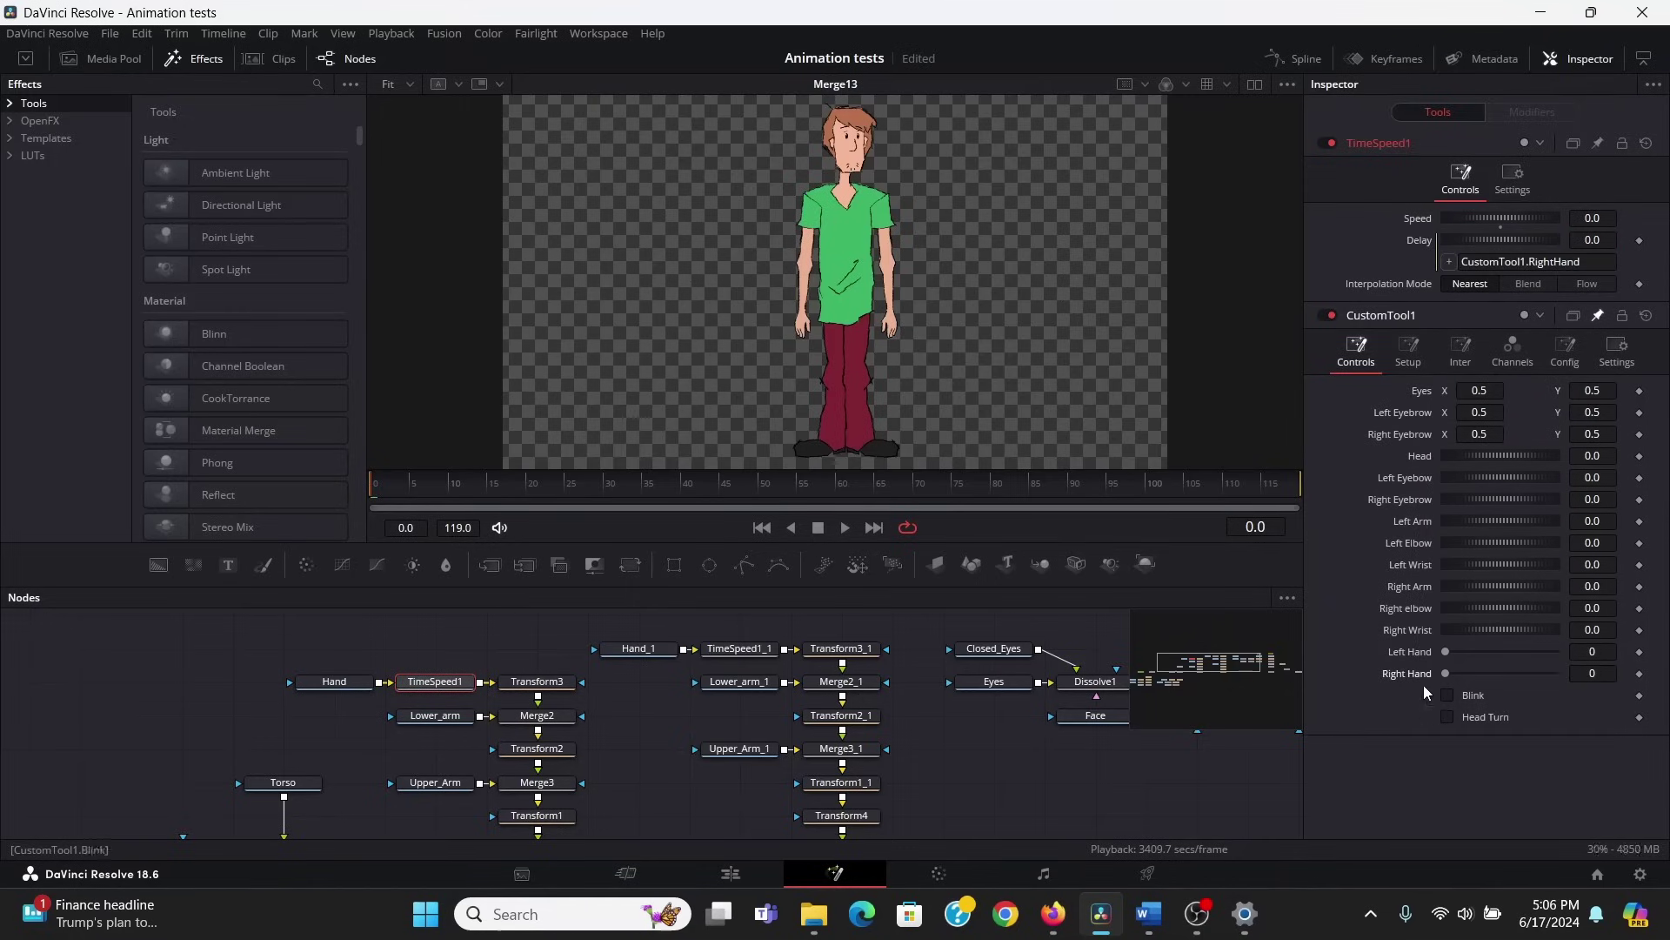